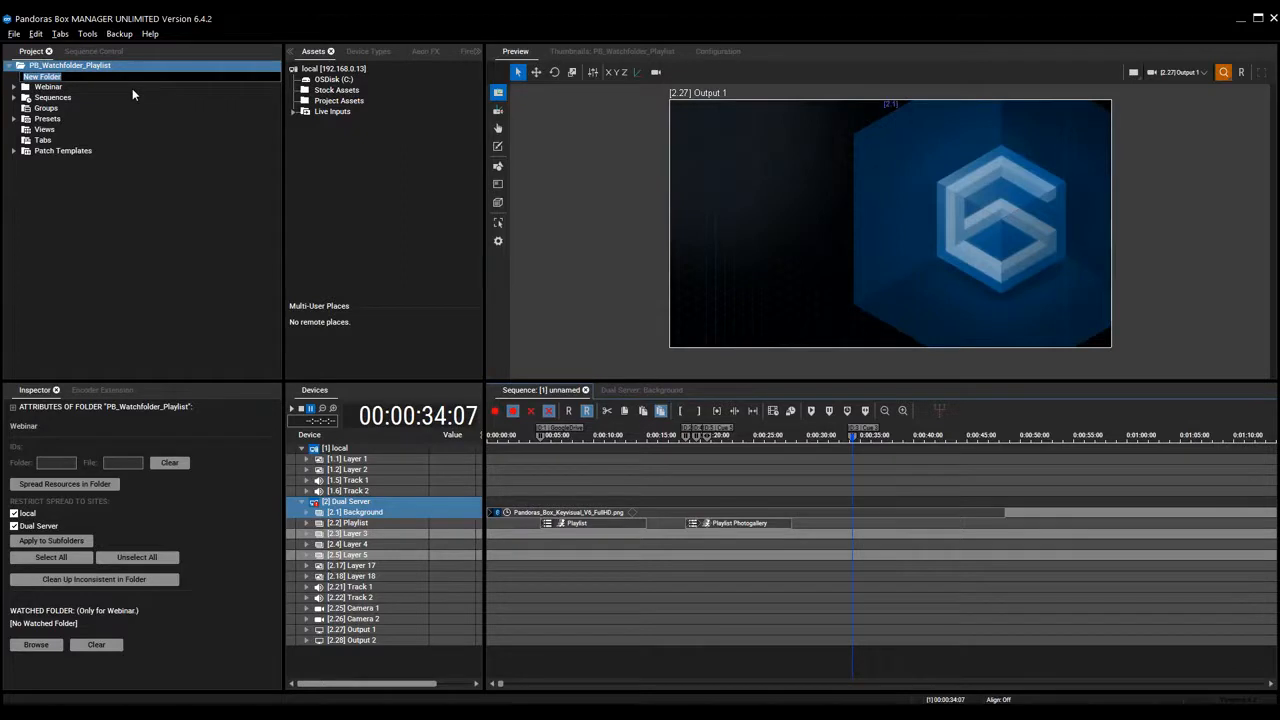
Name the new project folder "Test Watchfolder" and select it.
text(Test Watchfold)
key(Return)
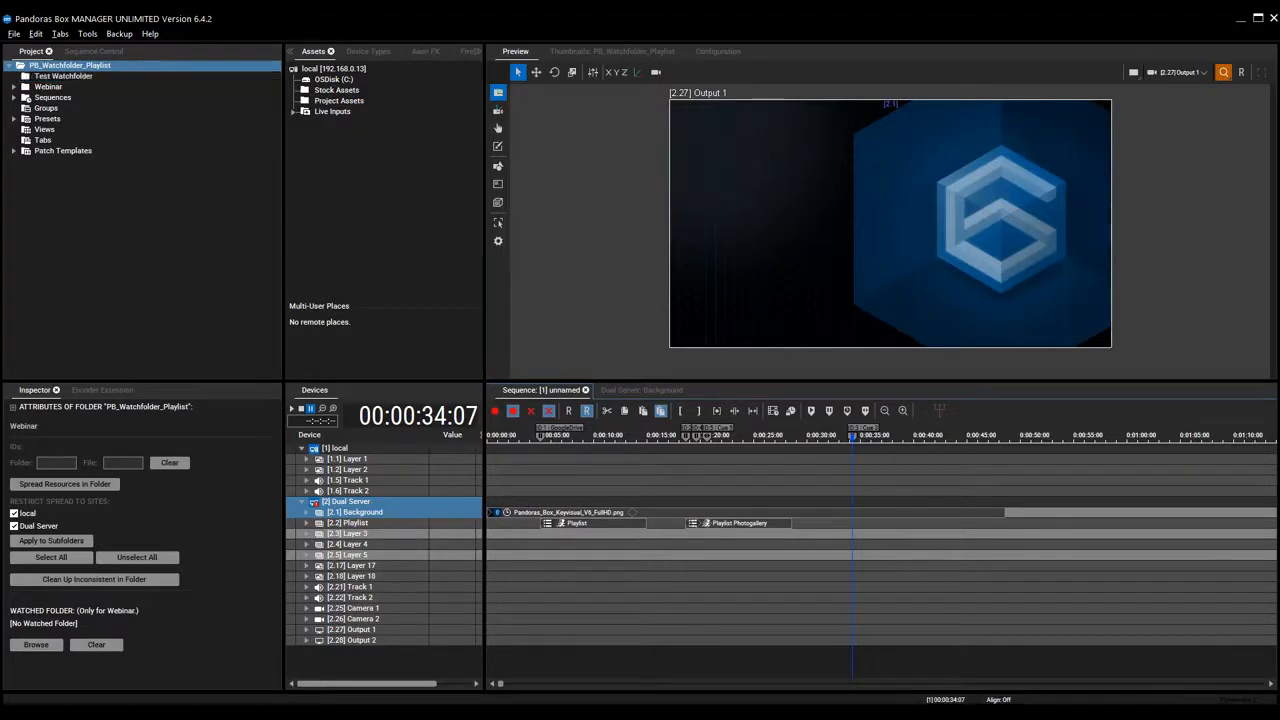
click(80, 80)
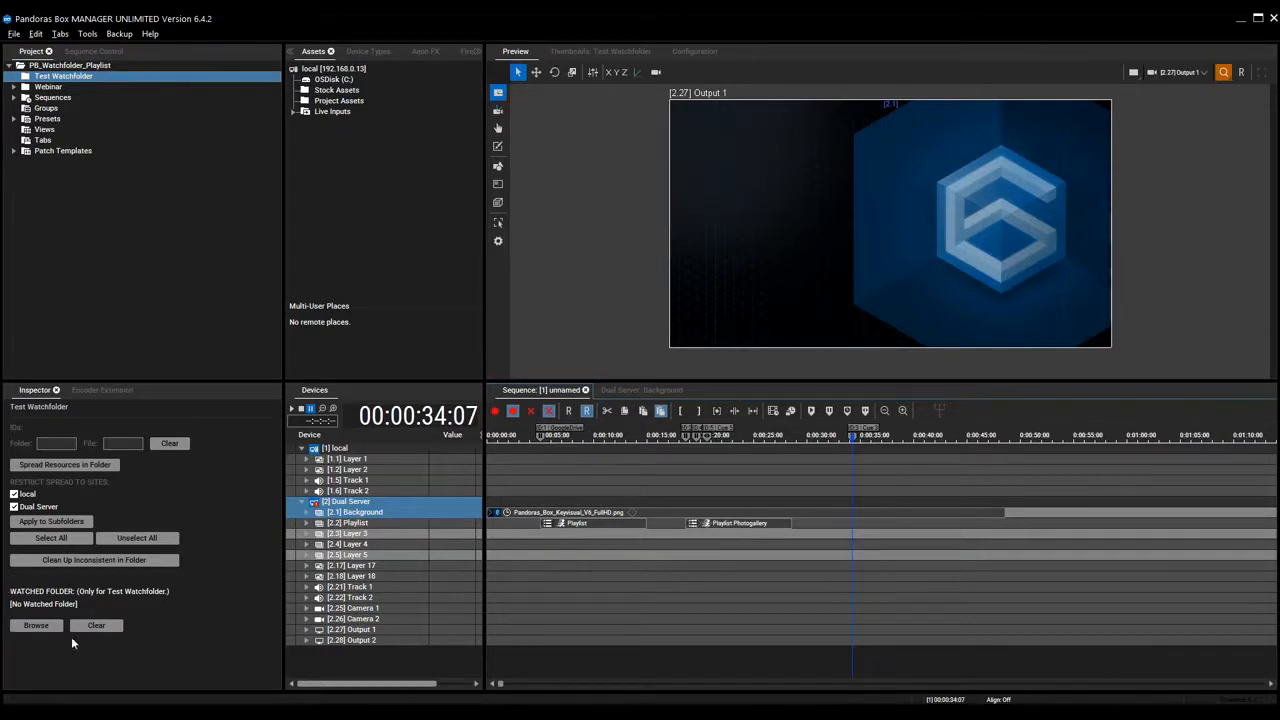
Assign the local folder C:\Christie\content\watch as the watched folder of Test Watchfolder.
click(35, 625)
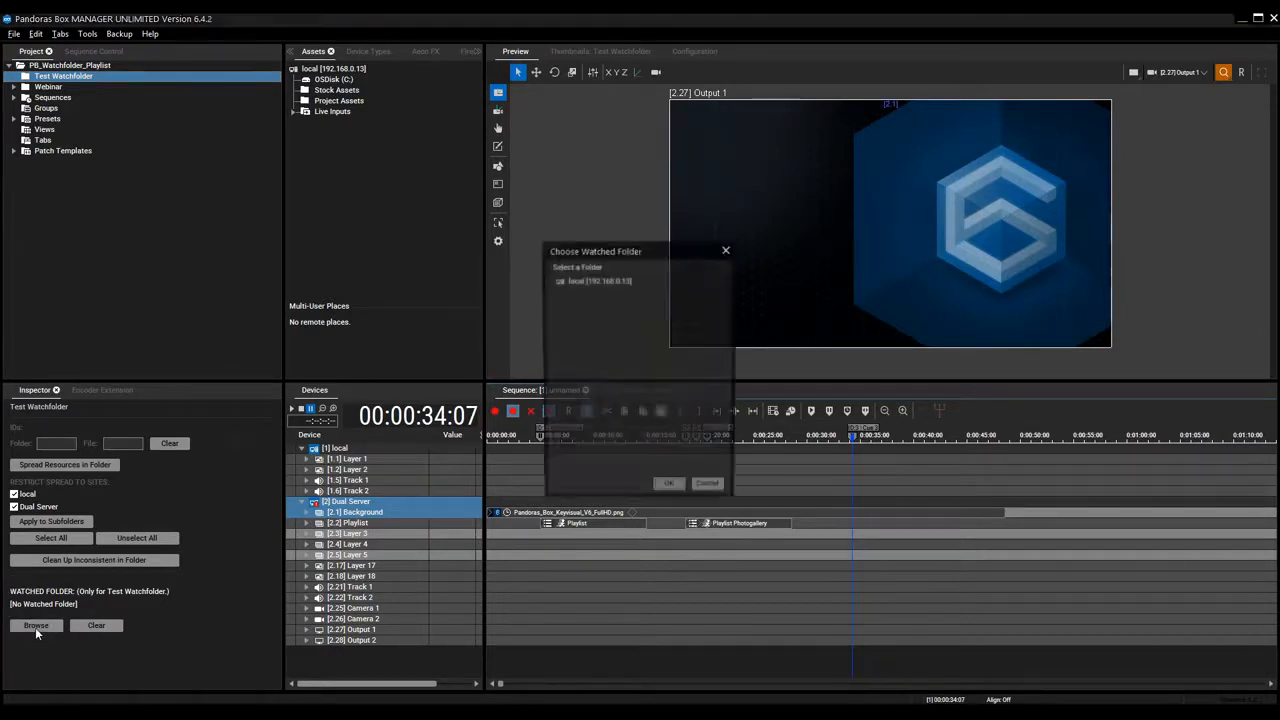
double_click(590, 282)
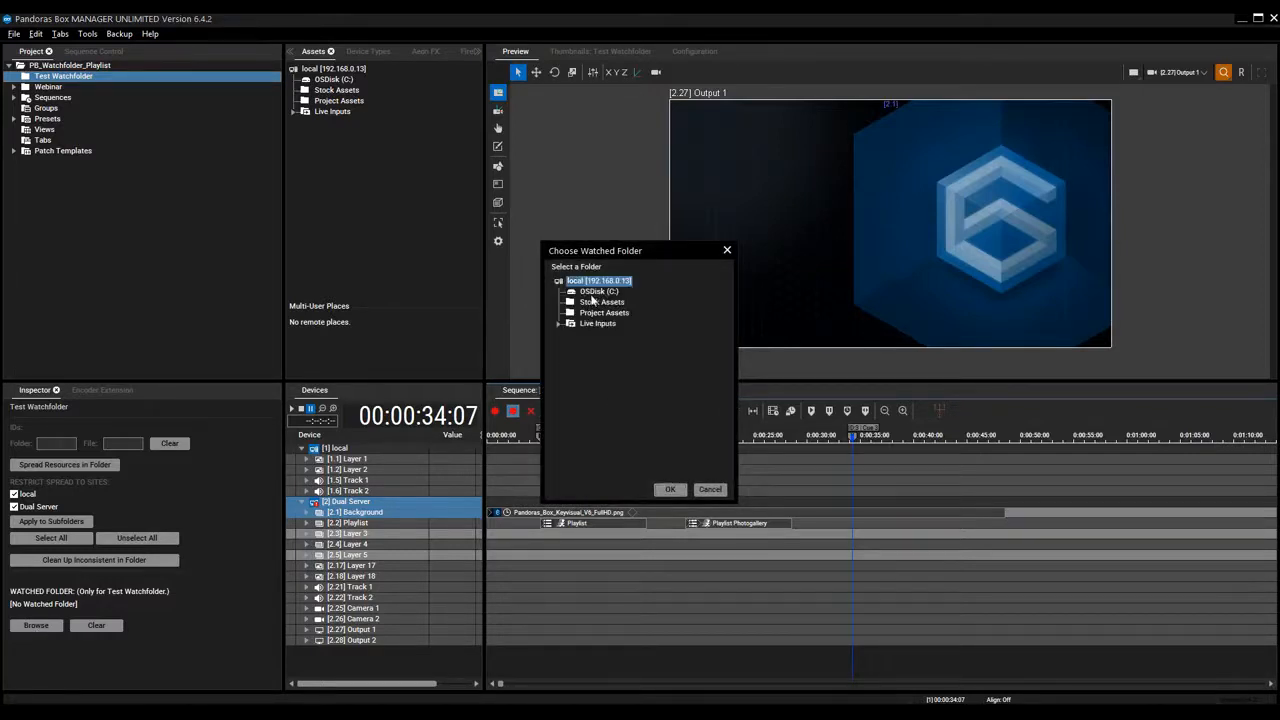
double_click(595, 292)
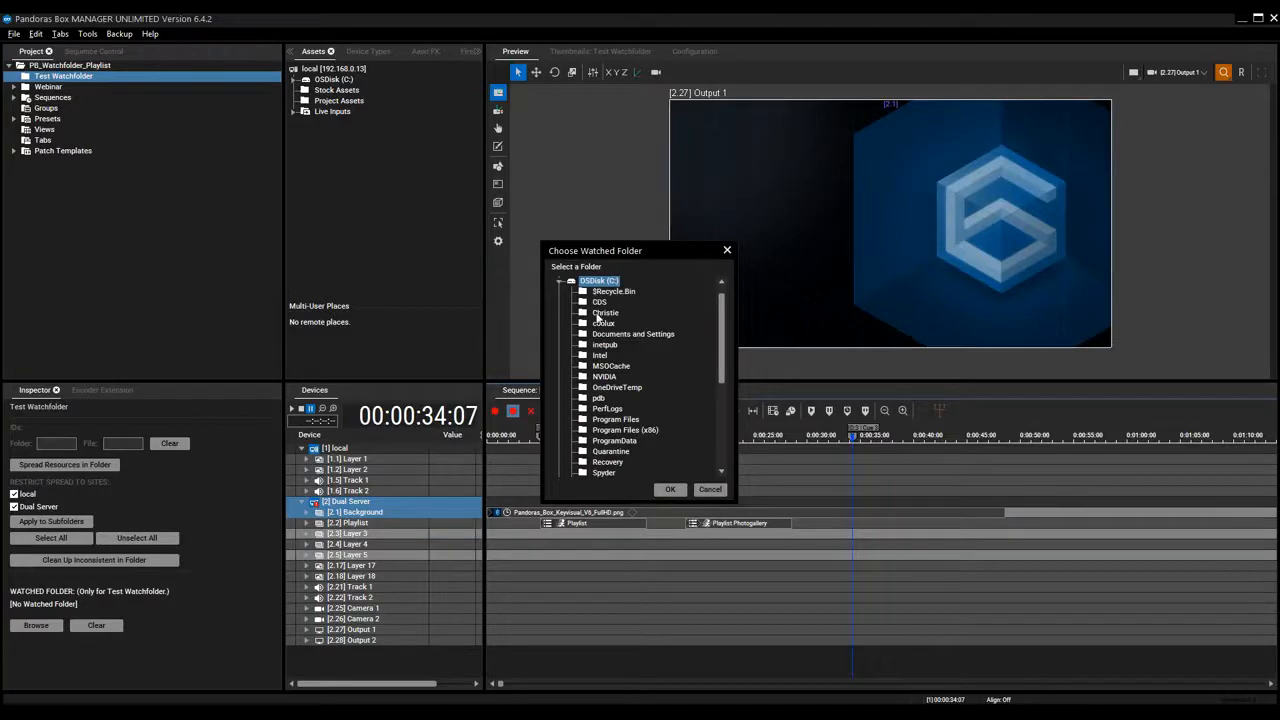
double_click(600, 314)
double_click(604, 324)
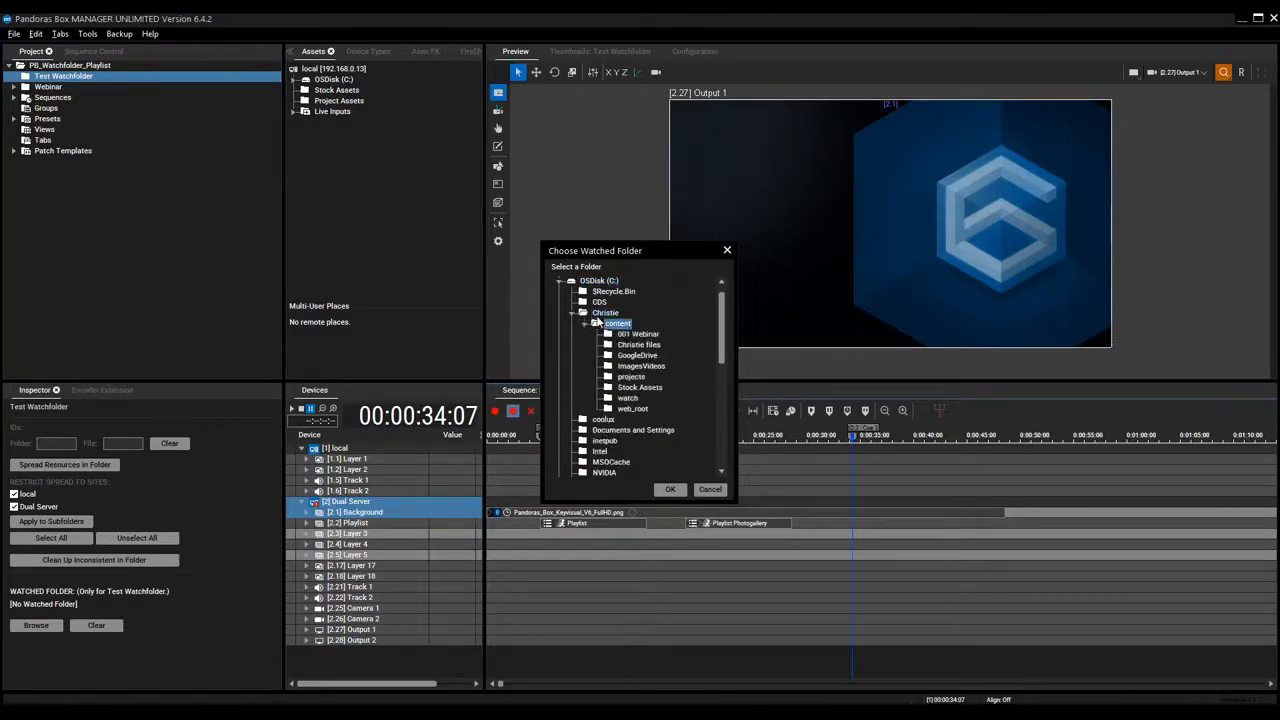
click(630, 399)
click(670, 489)
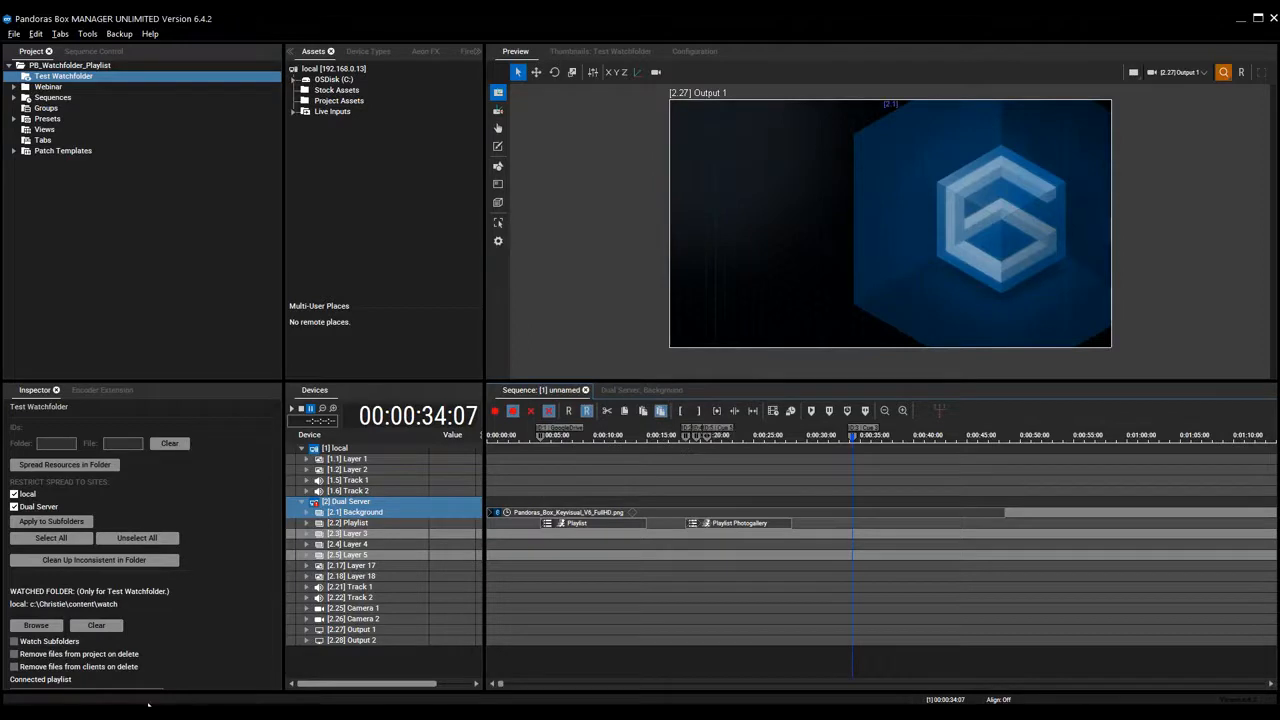
Switch to File Explorer to check the contents of the content\watch folder, and return to Pandoras Box.
mouse_move(148, 706)
click(93, 640)
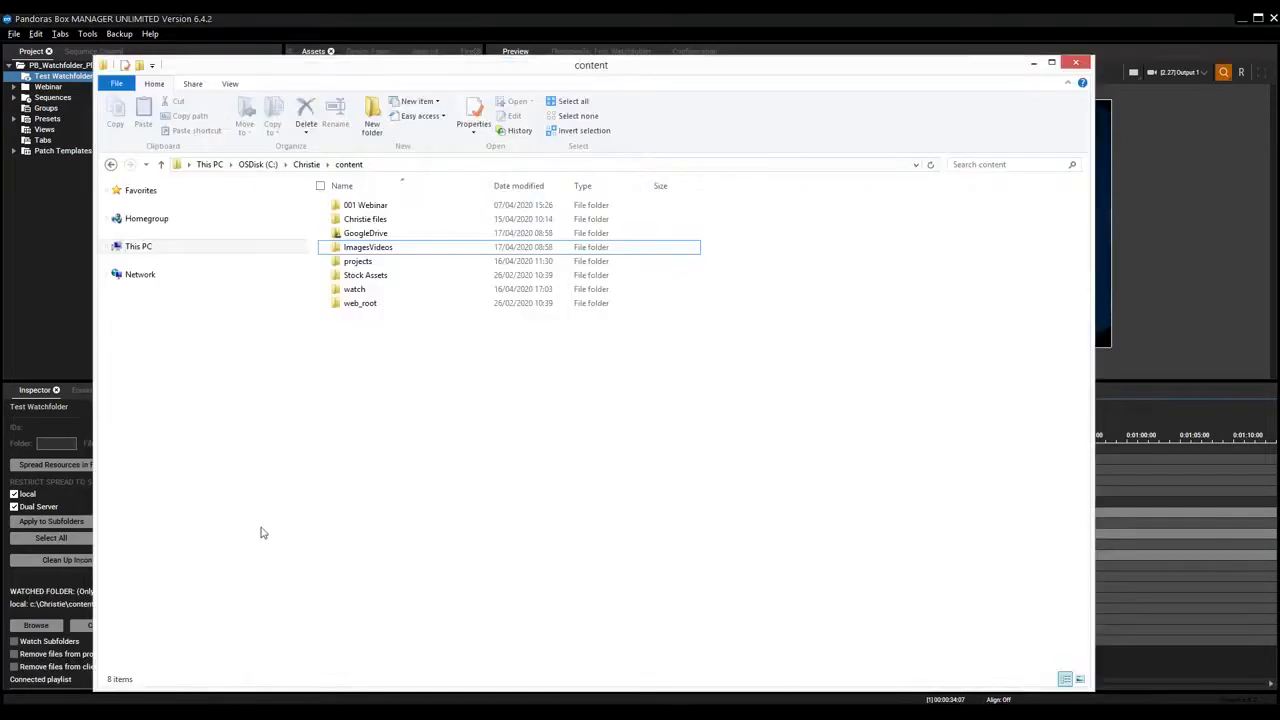
double_click(350, 289)
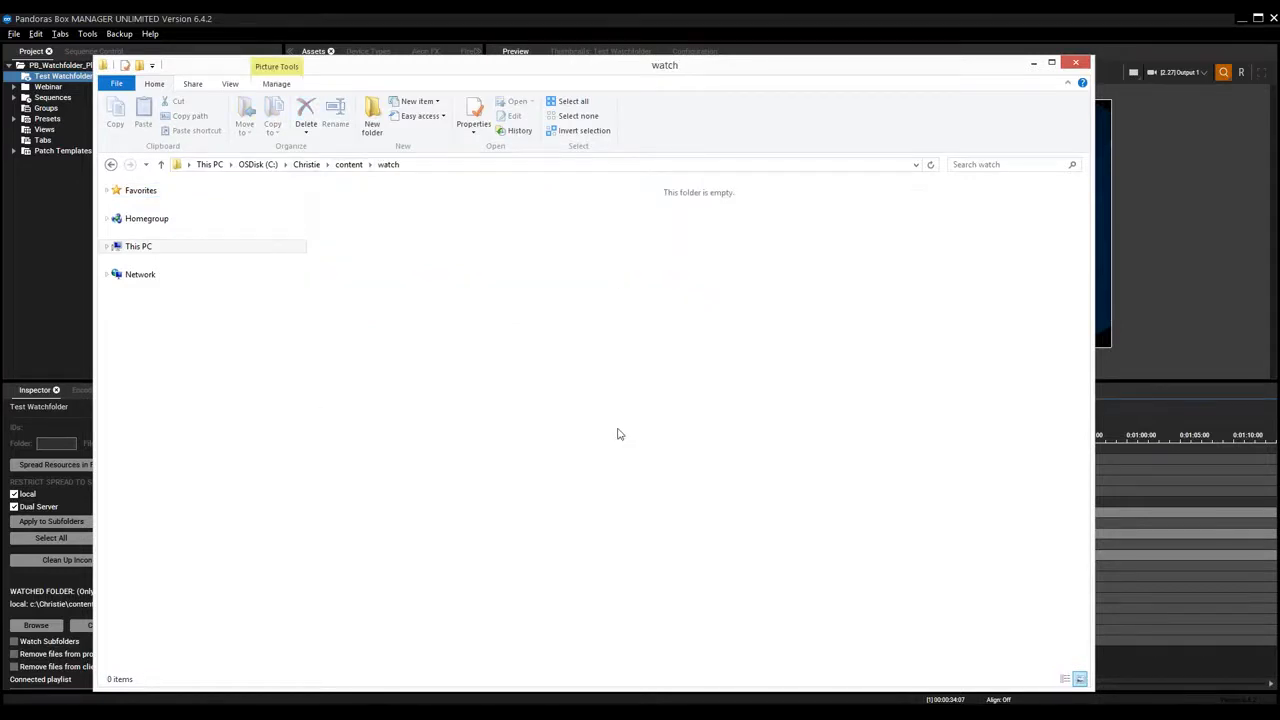
click(1034, 64)
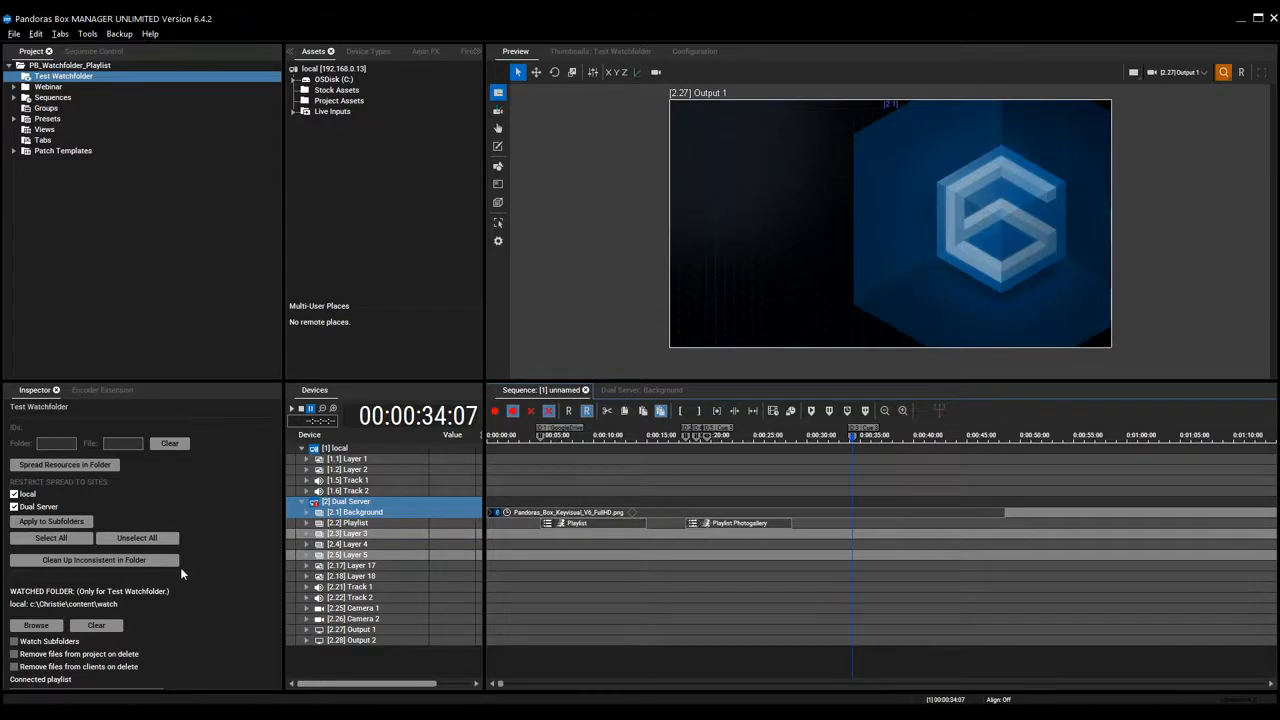
Copy the tiger, Tulips, venice canal, washington park autmn-landscape and waterfall at the beach images from ImagesVideos\Images into the watch folder in File Explorer.
click(174, 712)
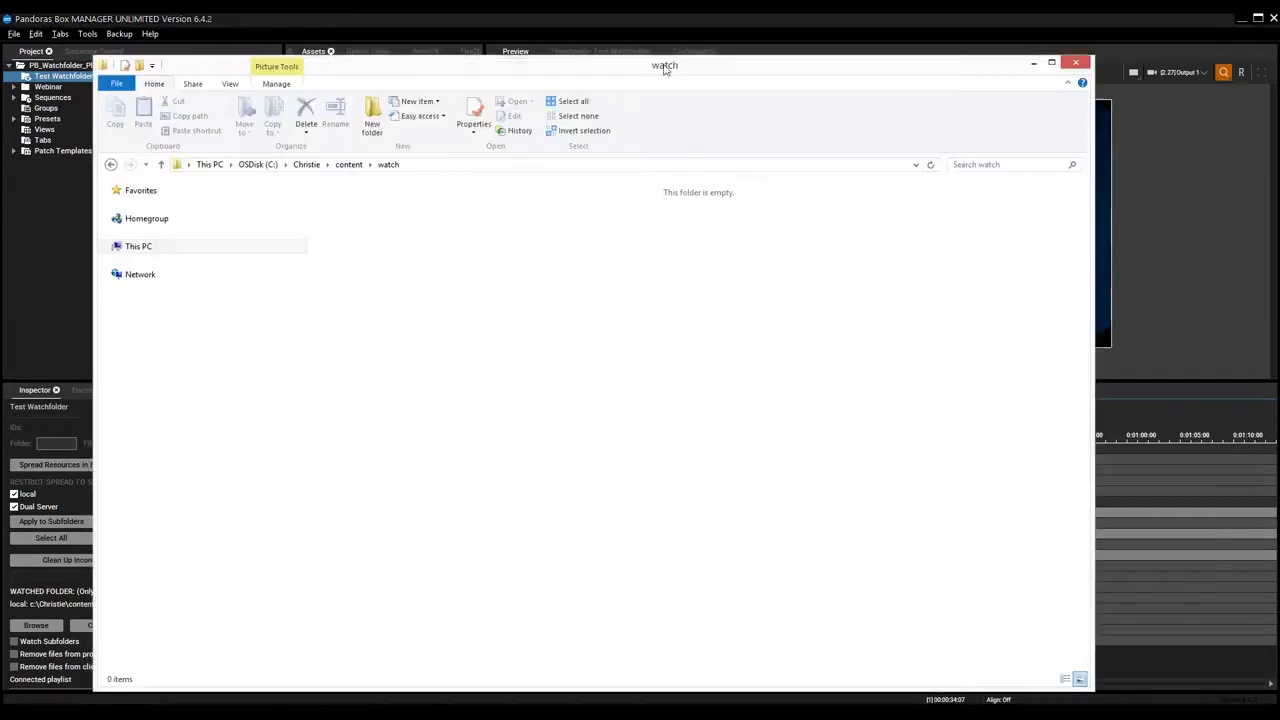
drag(579, 67, 712, 67)
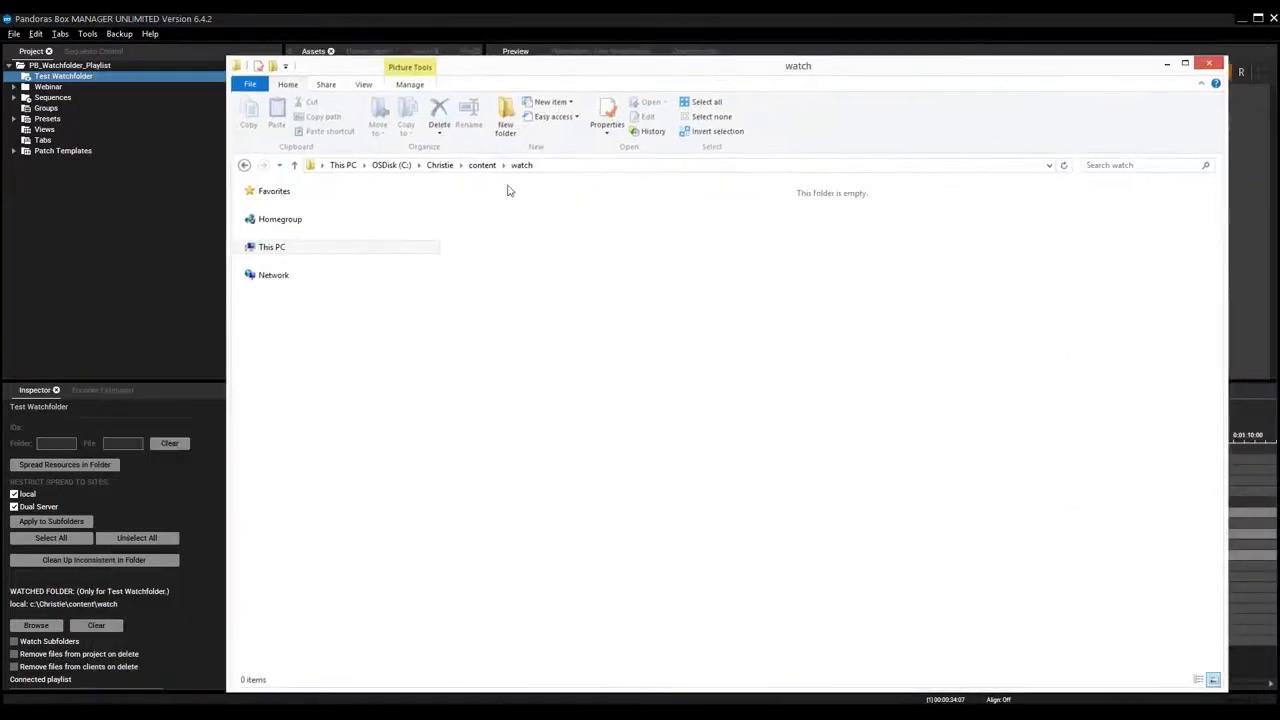
click(481, 165)
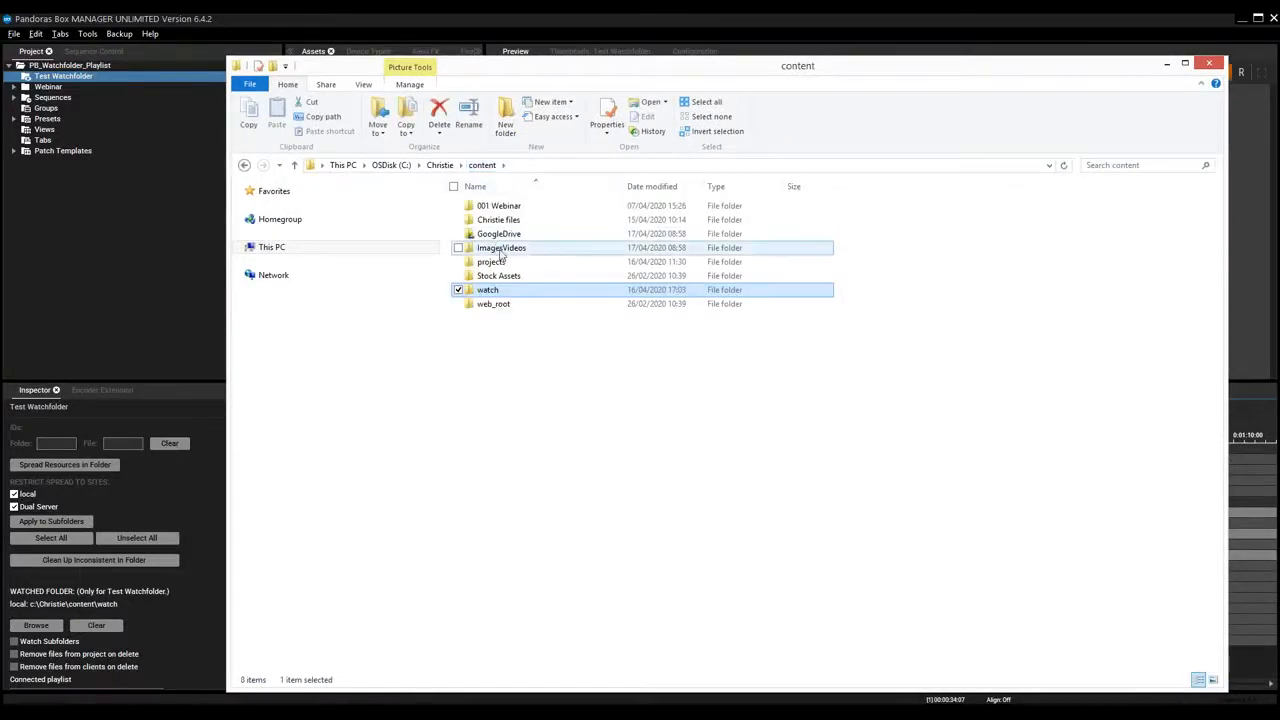
double_click(503, 254)
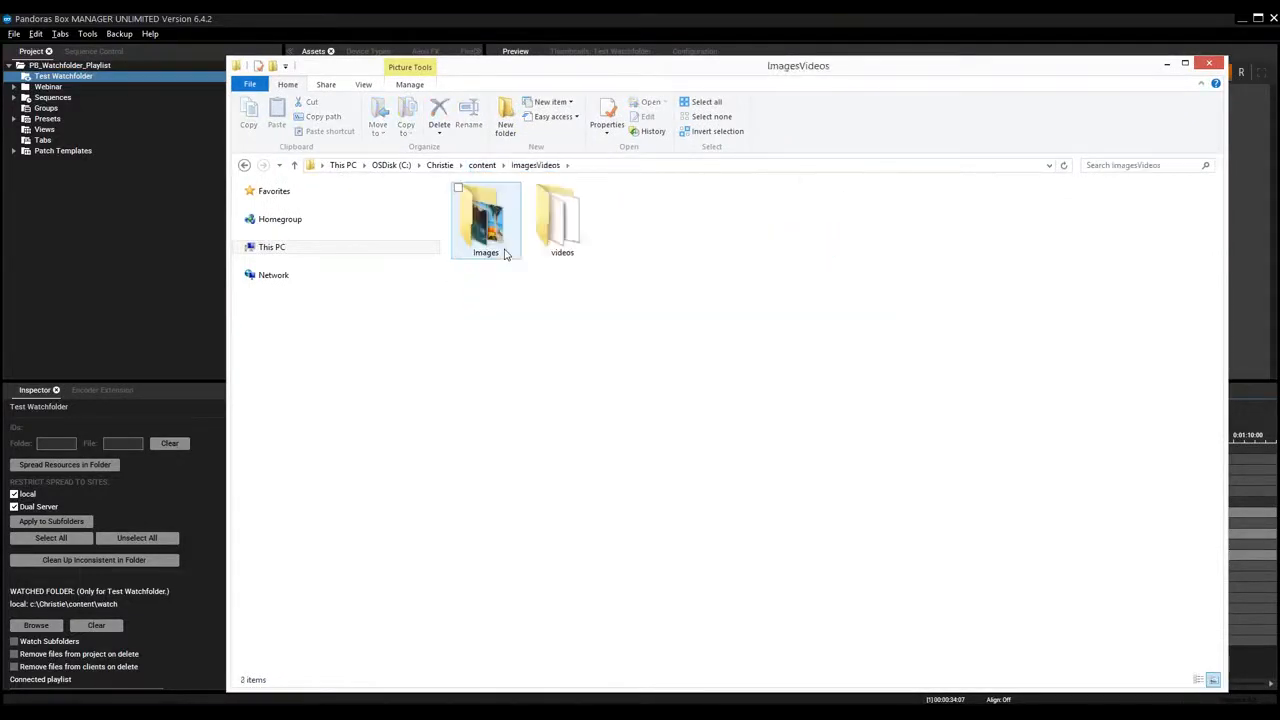
double_click(505, 236)
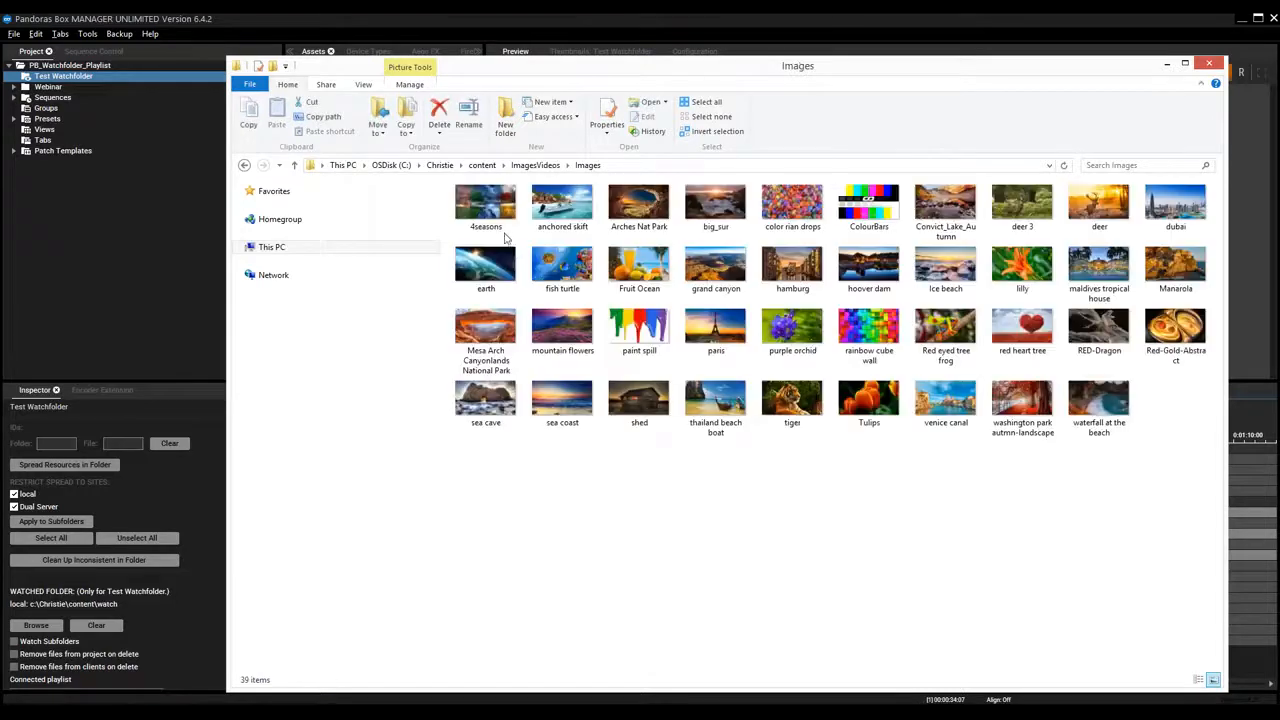
drag(1134, 479, 790, 404)
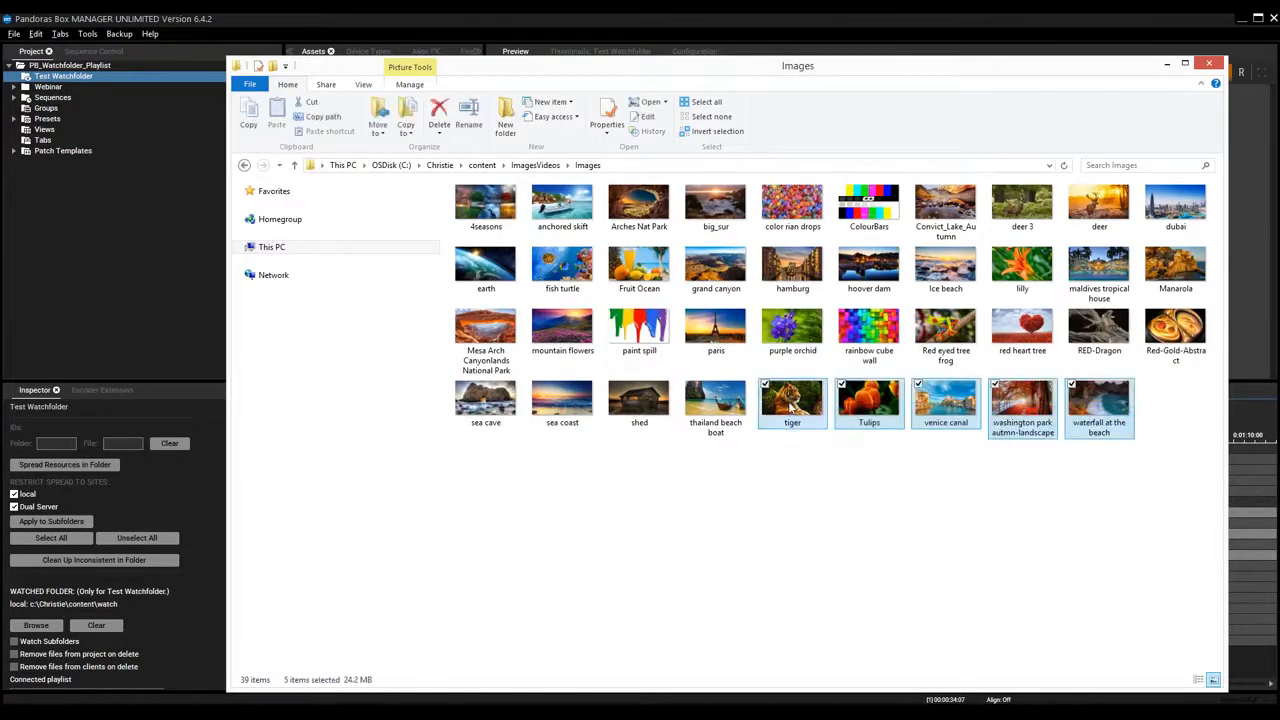
click(534, 166)
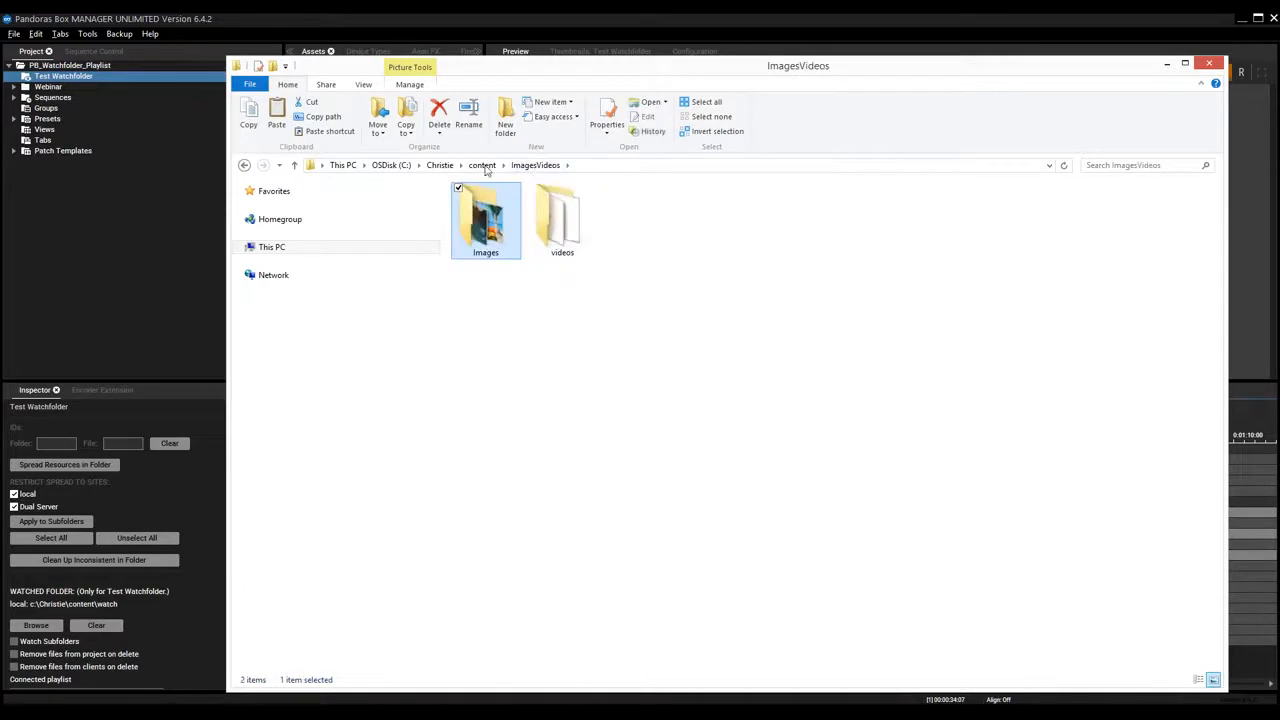
click(482, 165)
double_click(500, 289)
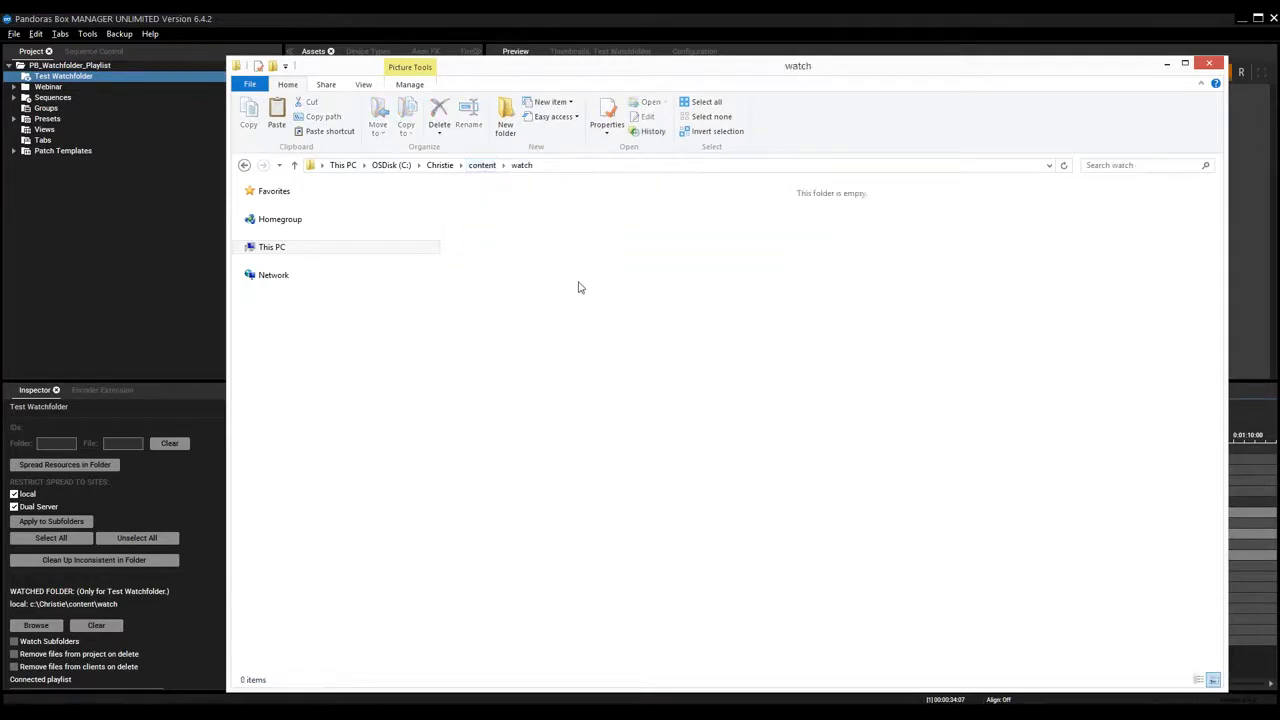
key(ctrl+v)
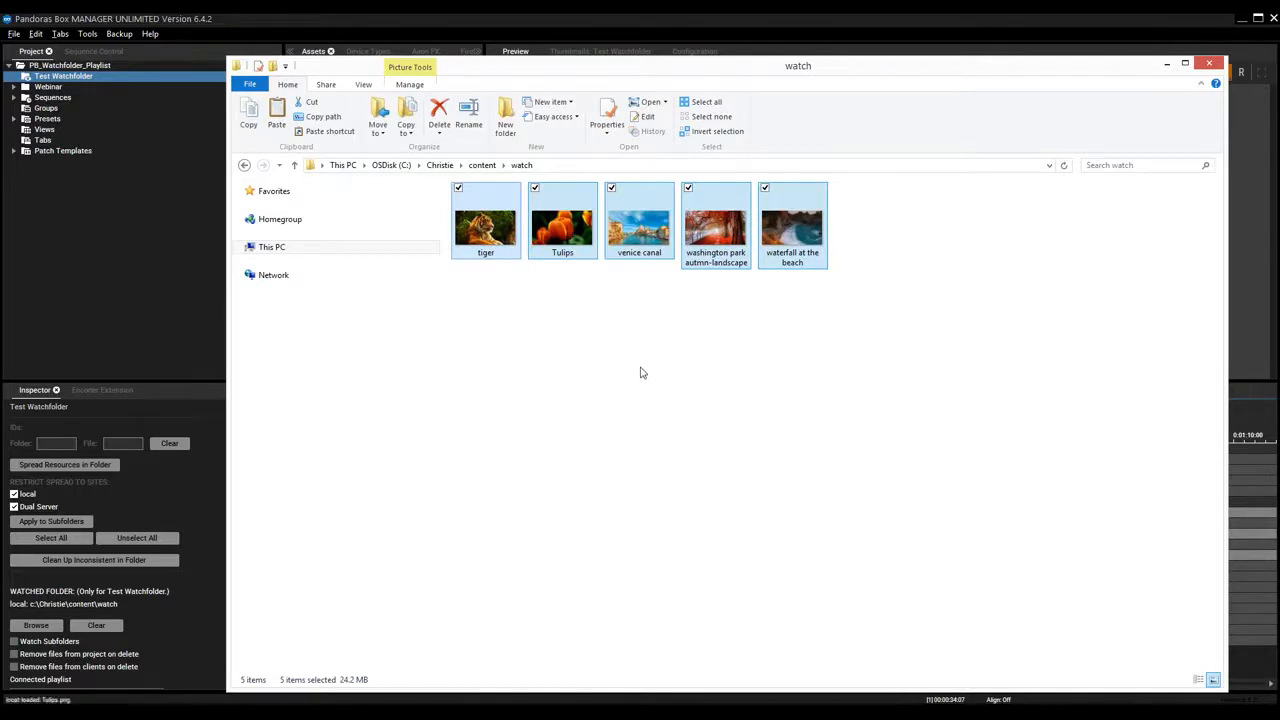
click(1168, 64)
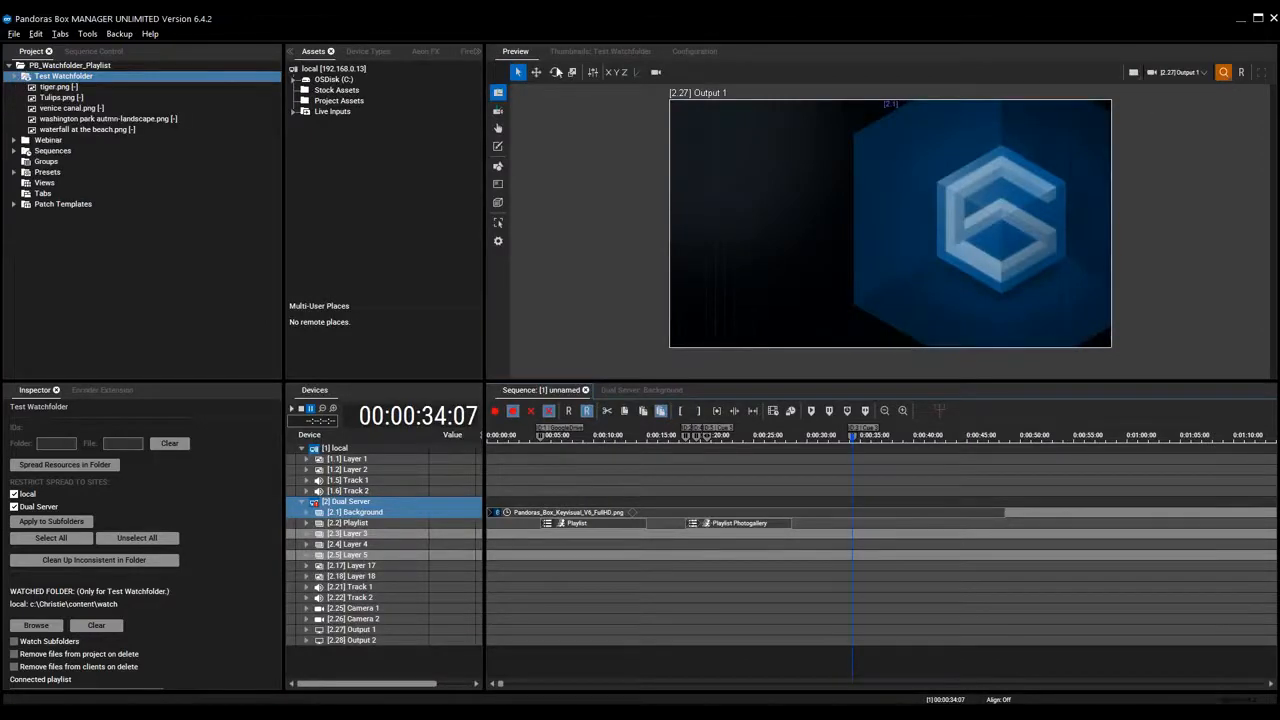
Display Test Watchfolder's thumbnails and enable Watch Subfolders and Remove files from project on delete.
click(578, 51)
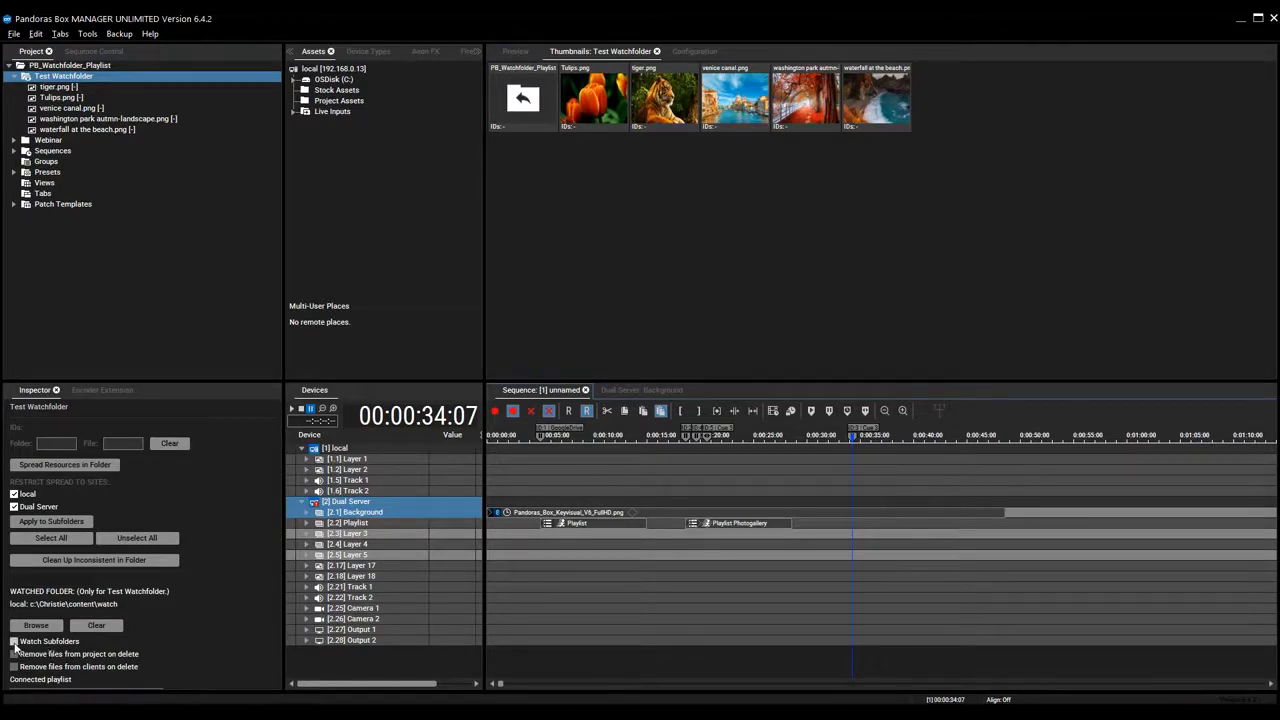
click(14, 641)
click(14, 656)
Delete all five images from the watch folder in File Explorer and return to Pandoras Box.
key(alt+Tab)
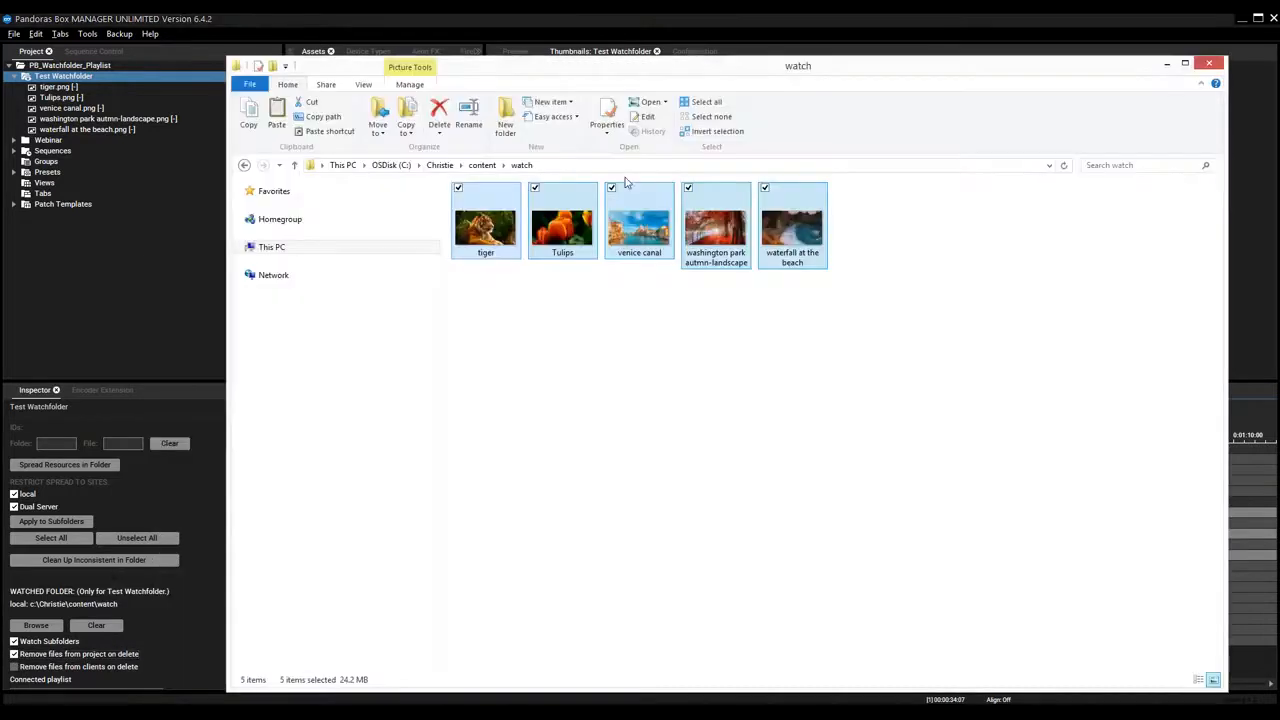
click(835, 327)
drag(854, 302, 505, 230)
key(Delete)
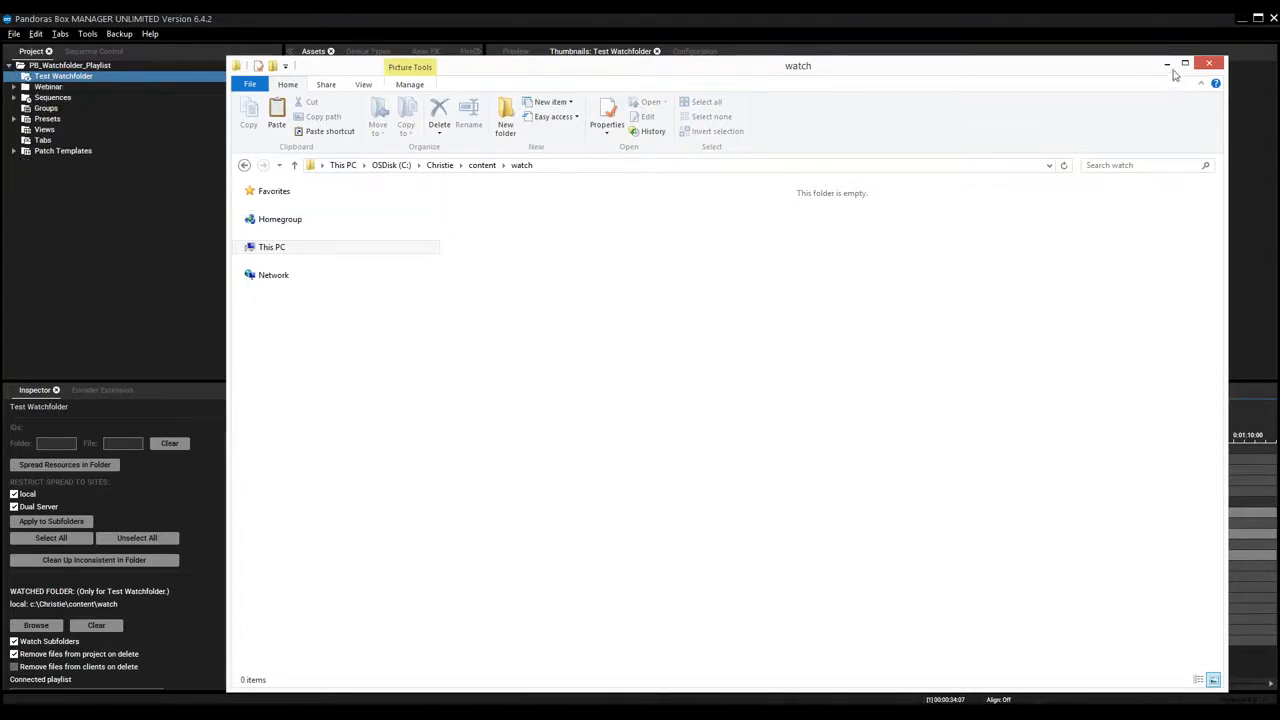
click(1166, 64)
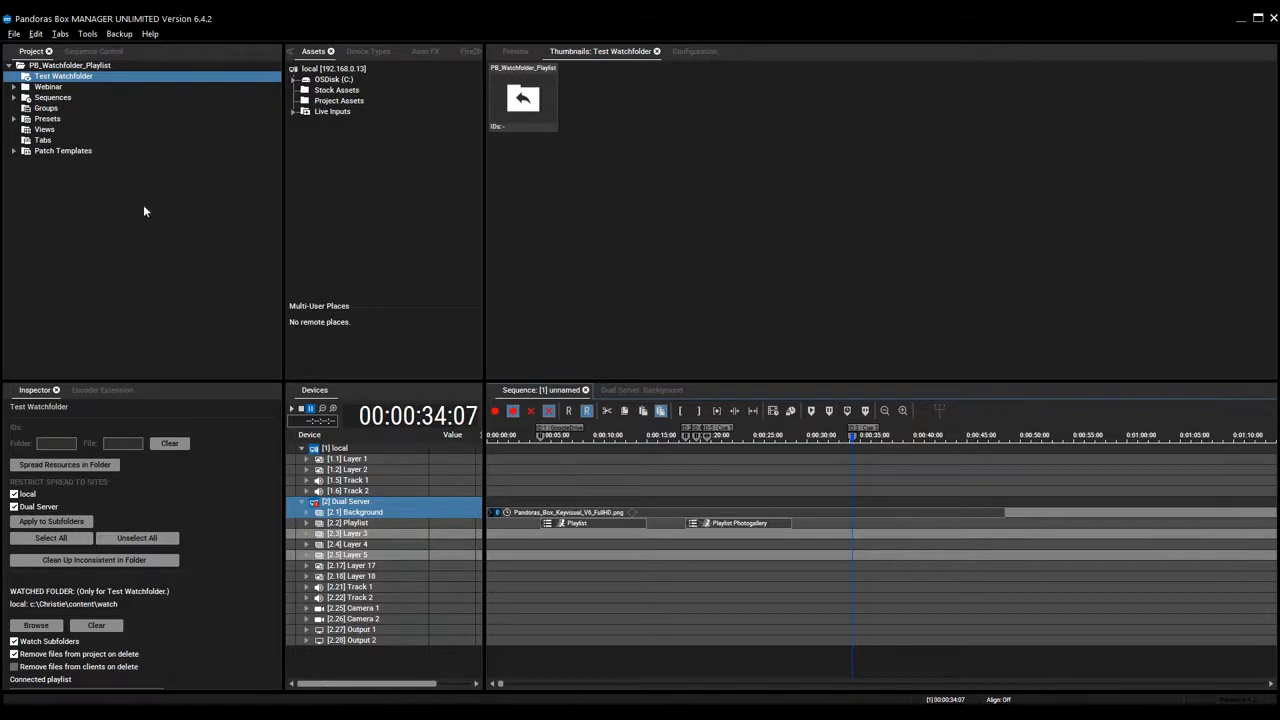
In File Explorer, copy the whole Images folder from ImagesVideos into the watch folder.
click(141, 703)
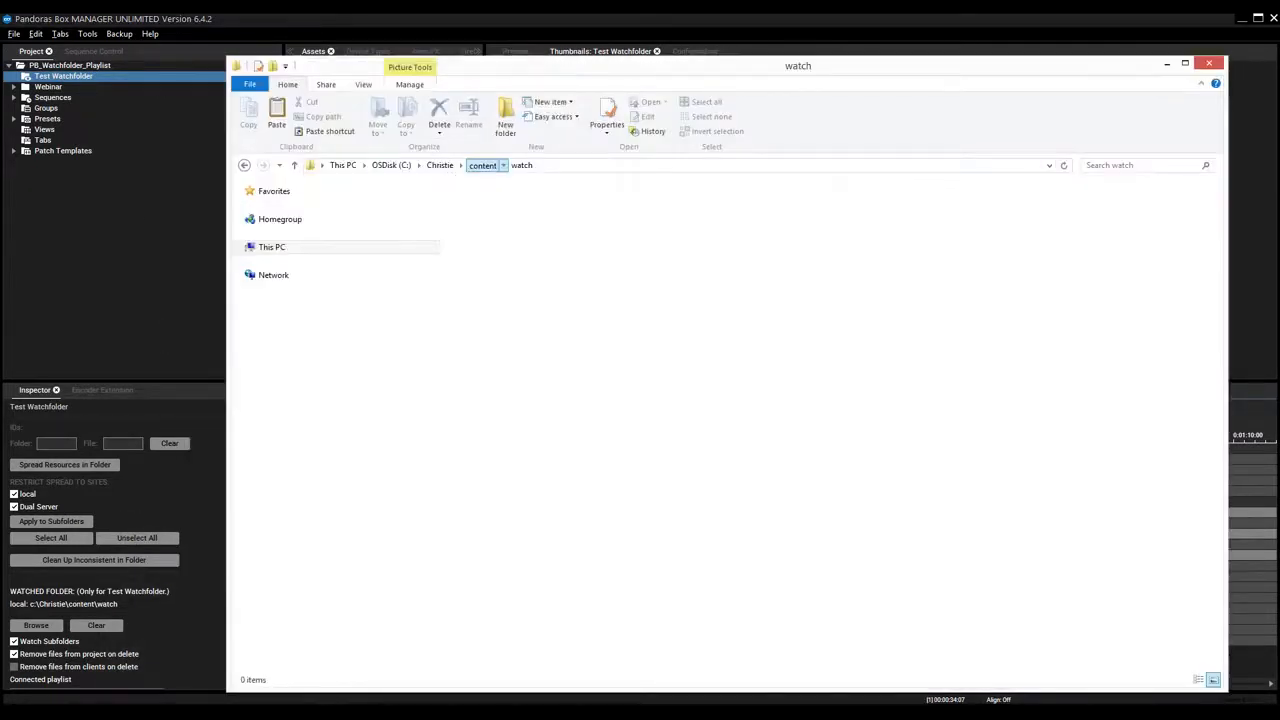
click(483, 165)
double_click(515, 250)
click(491, 234)
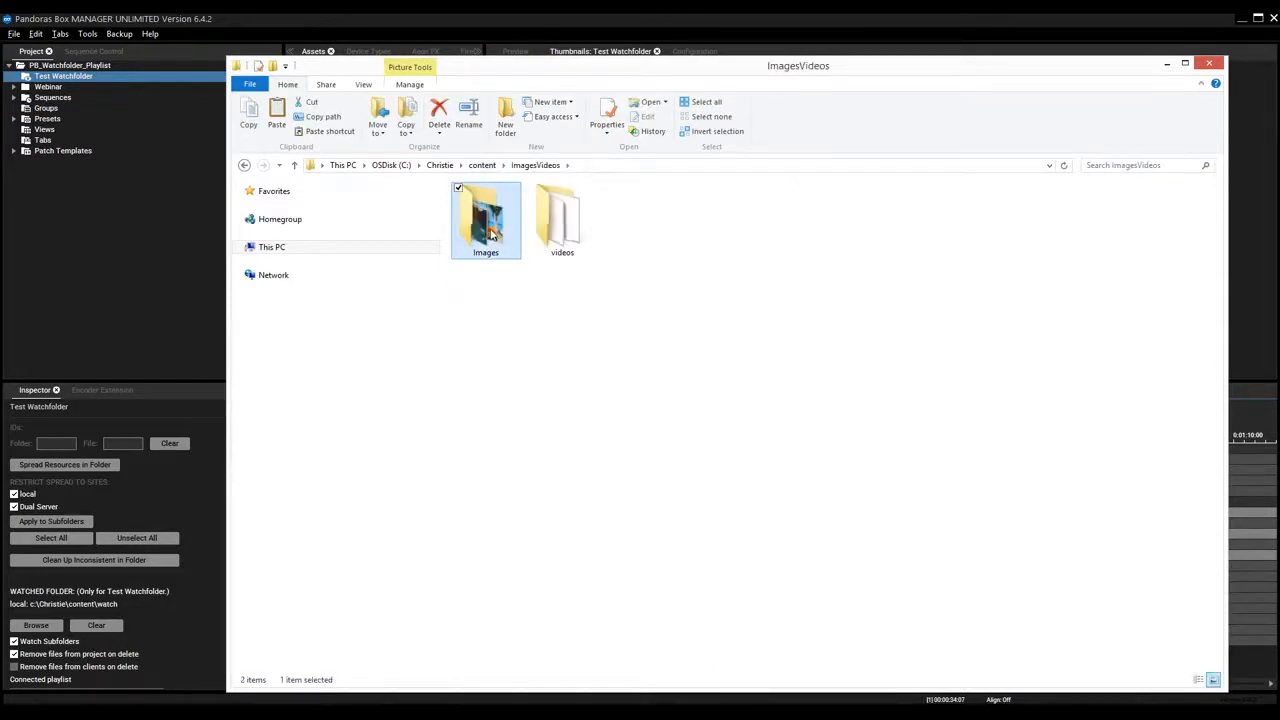
click(483, 165)
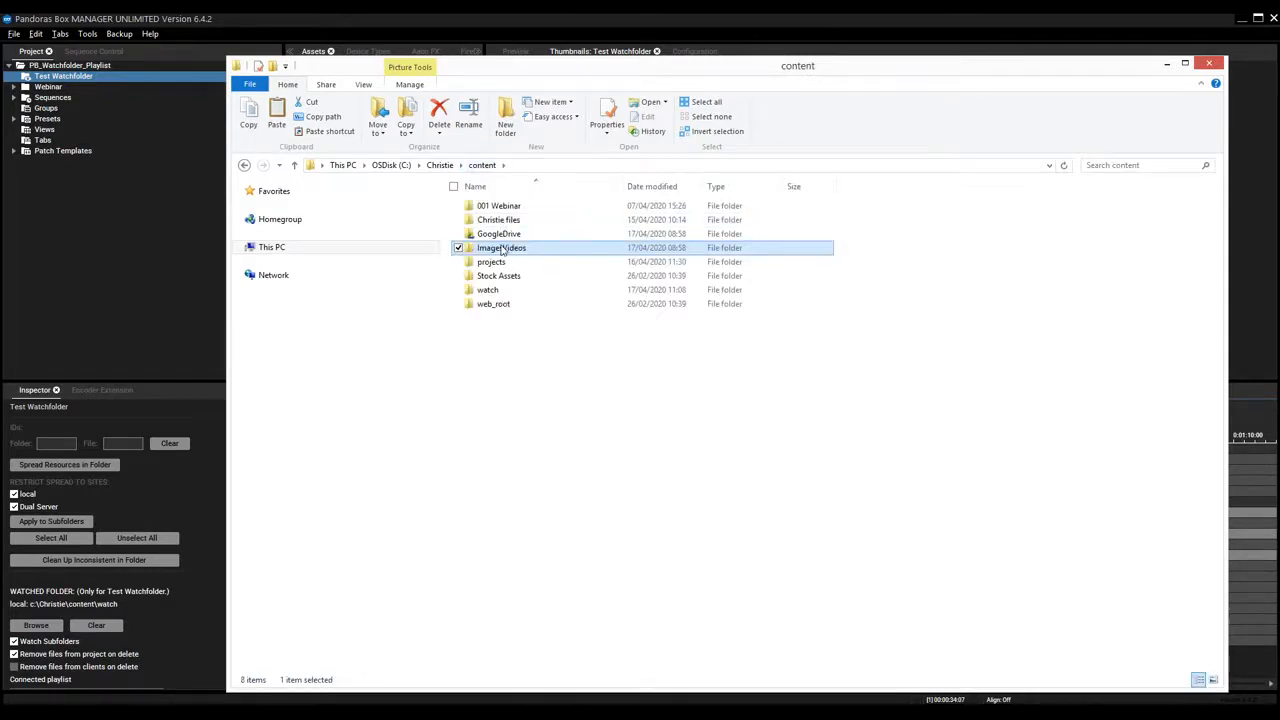
double_click(488, 290)
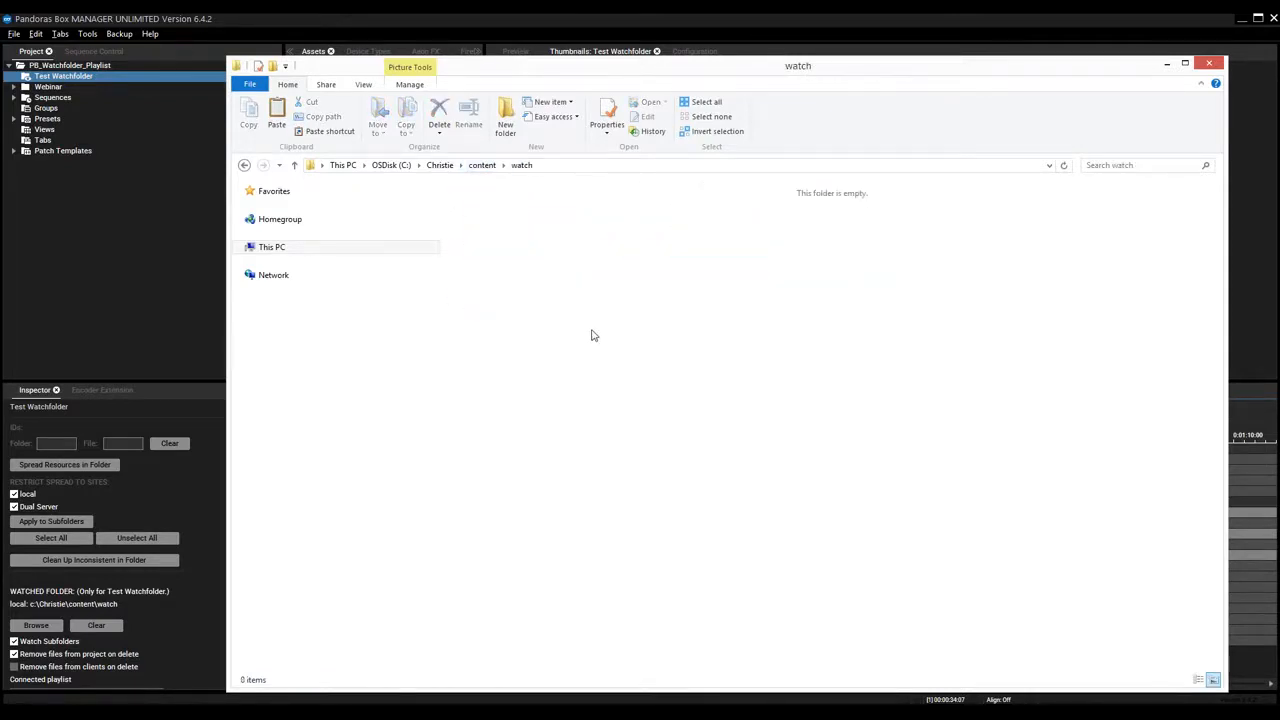
key(ctrl+v)
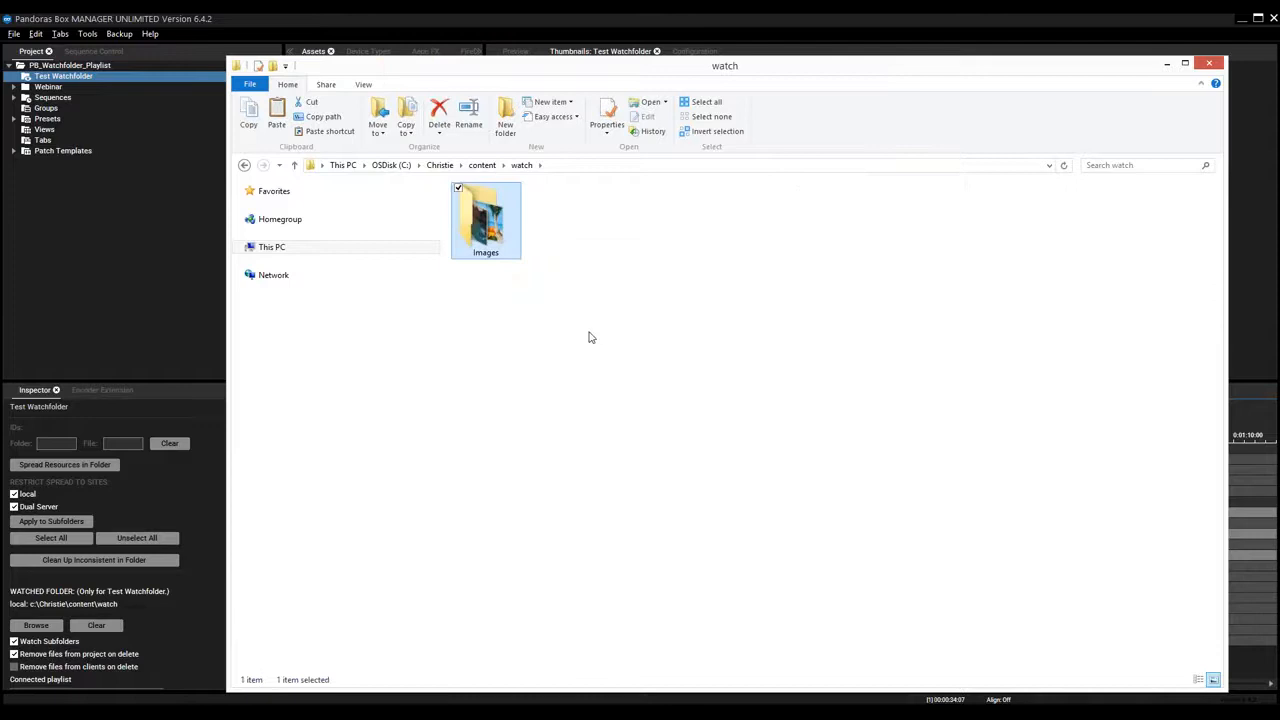
Return to Pandoras Box, expand Test Watchfolder and view the thumbnails of its Images subfolder.
click(1166, 63)
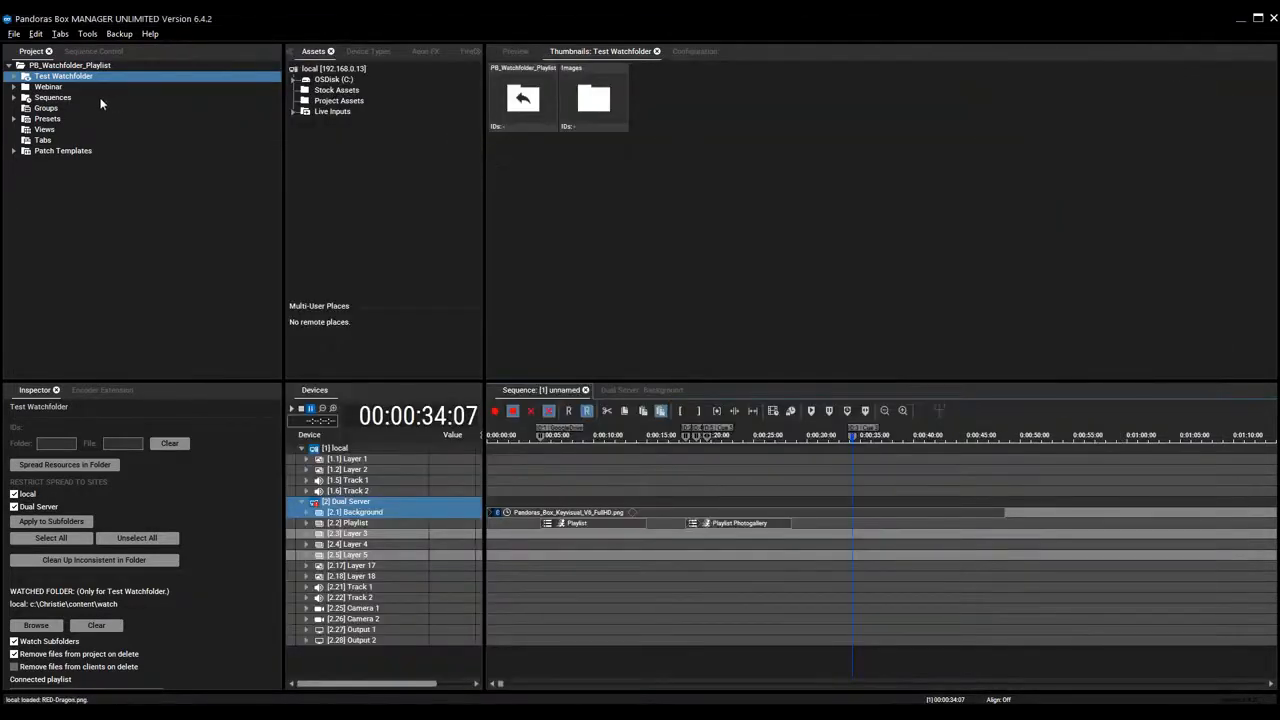
click(15, 77)
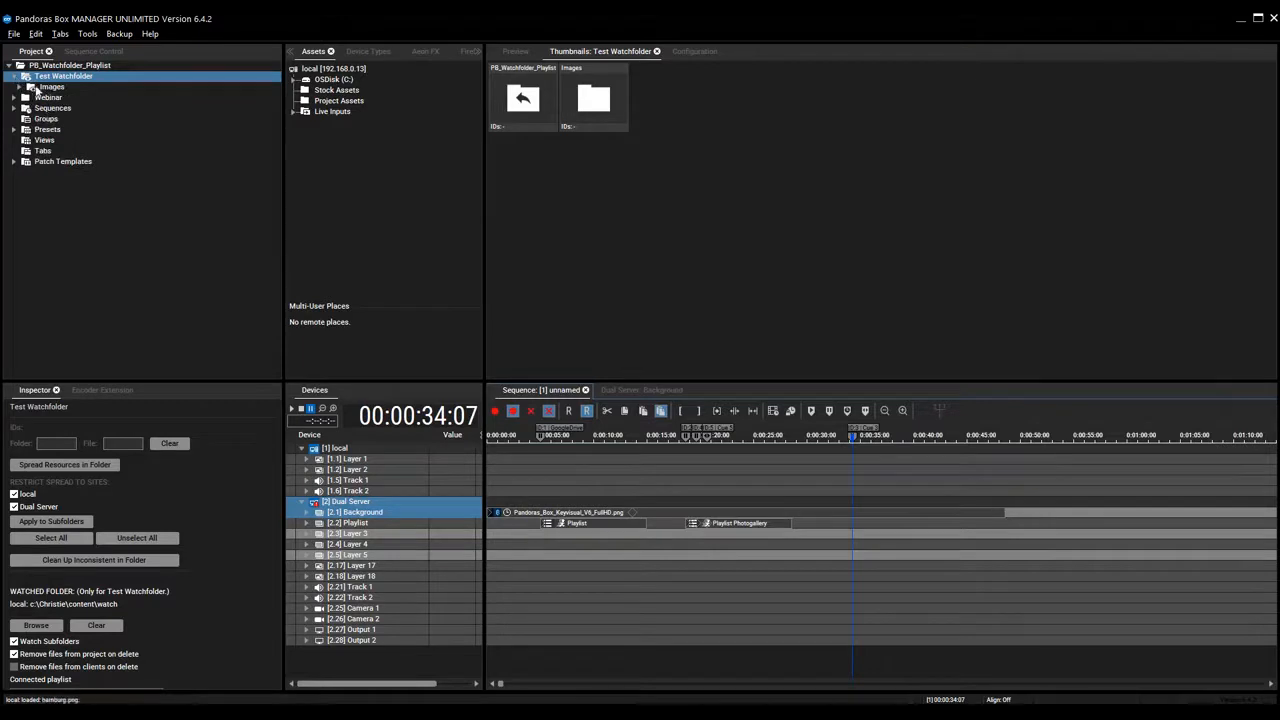
click(89, 89)
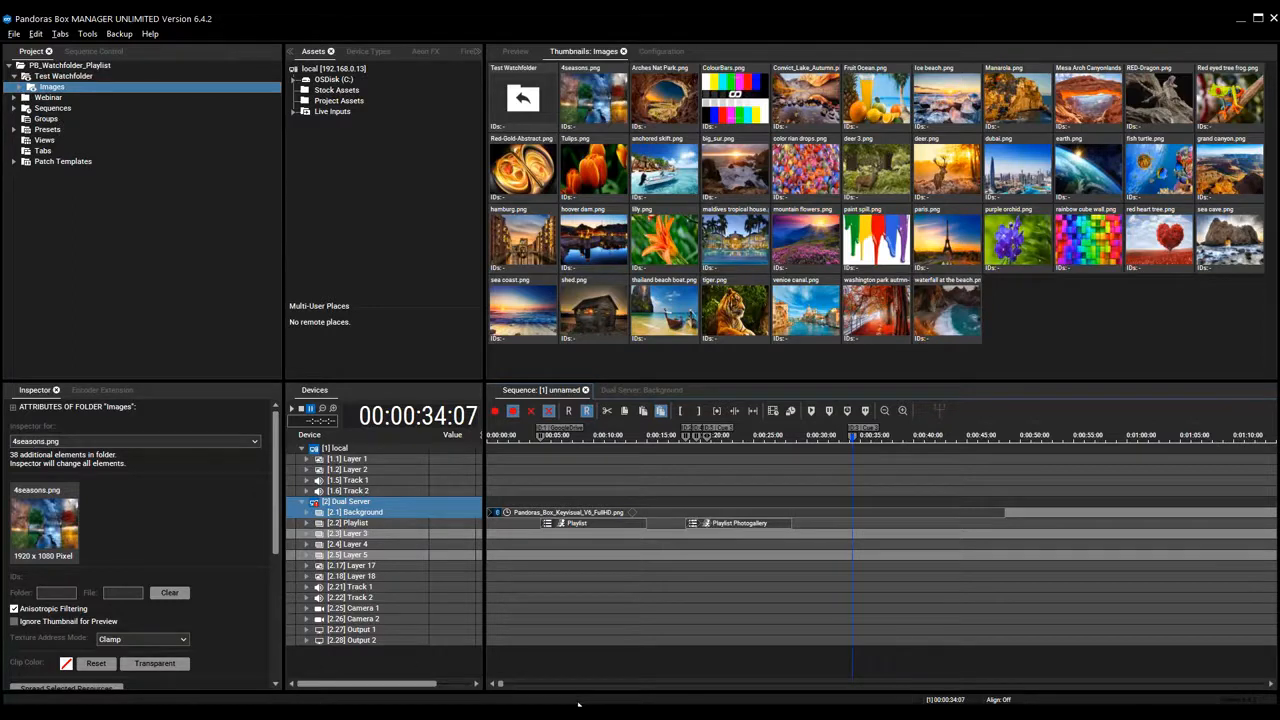
Switch to the running PowerPoint slide show with the Watch folder Settings slide.
mouse_move(590, 714)
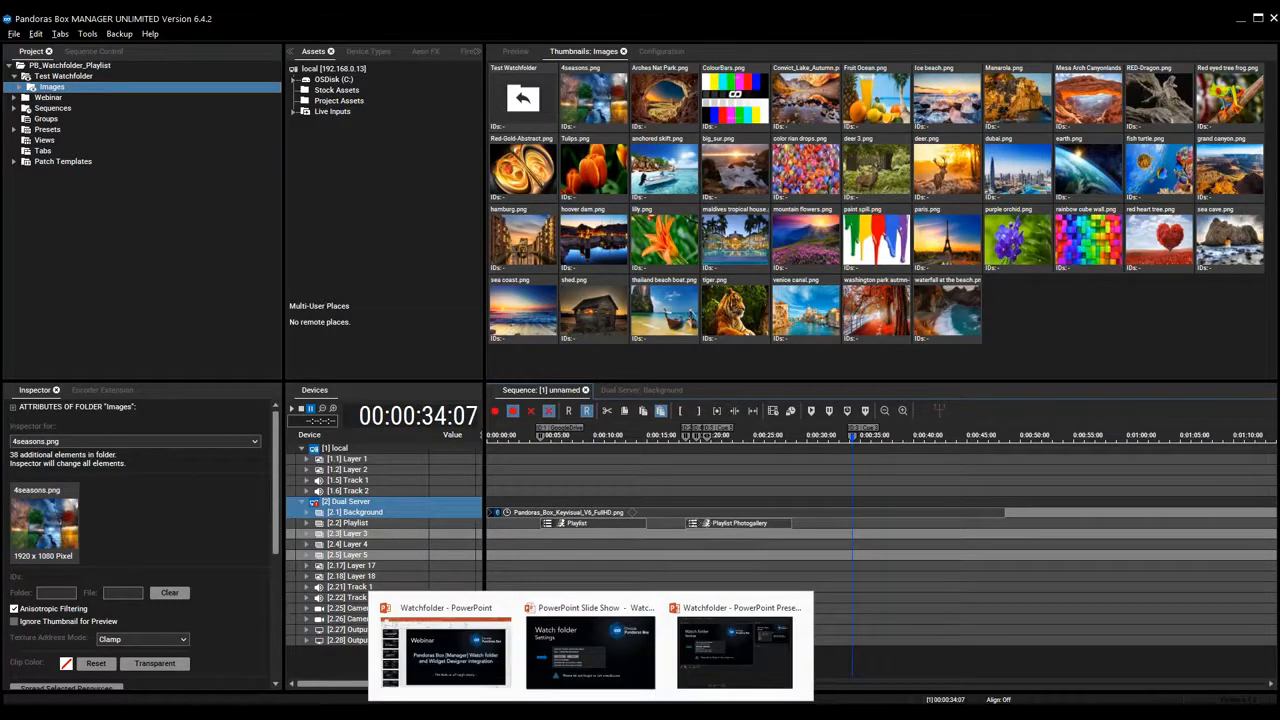
click(622, 664)
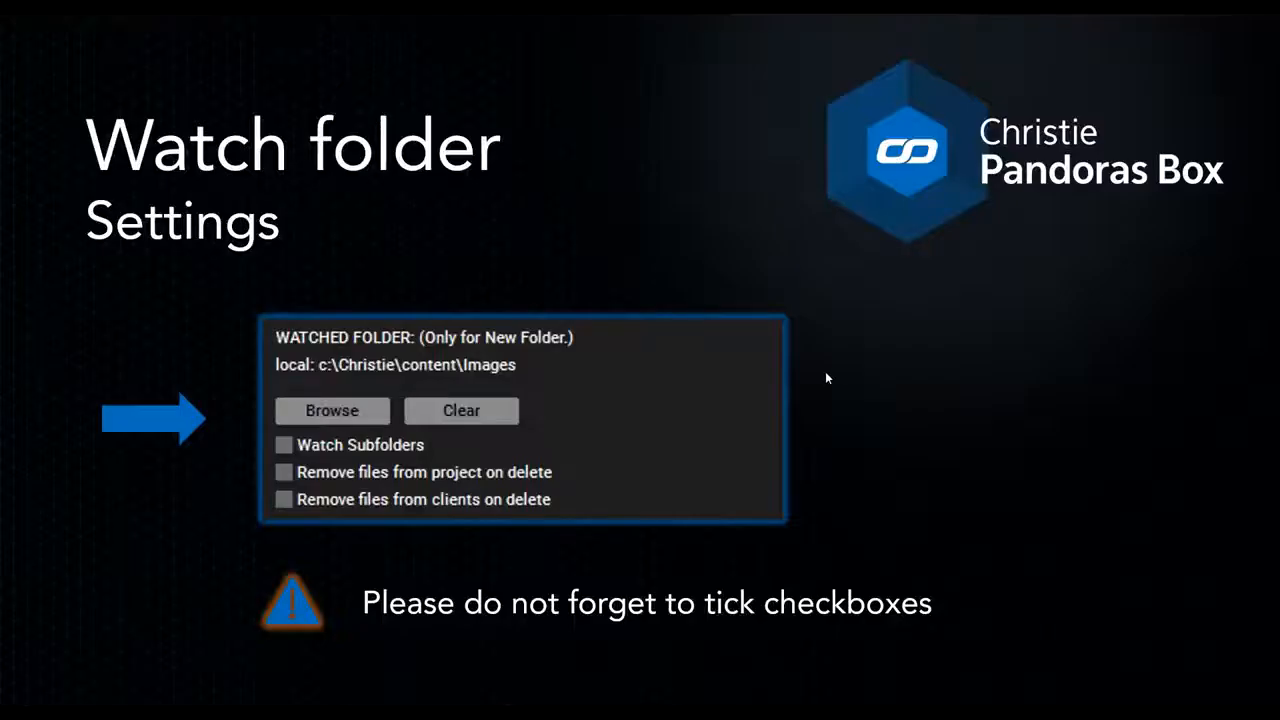
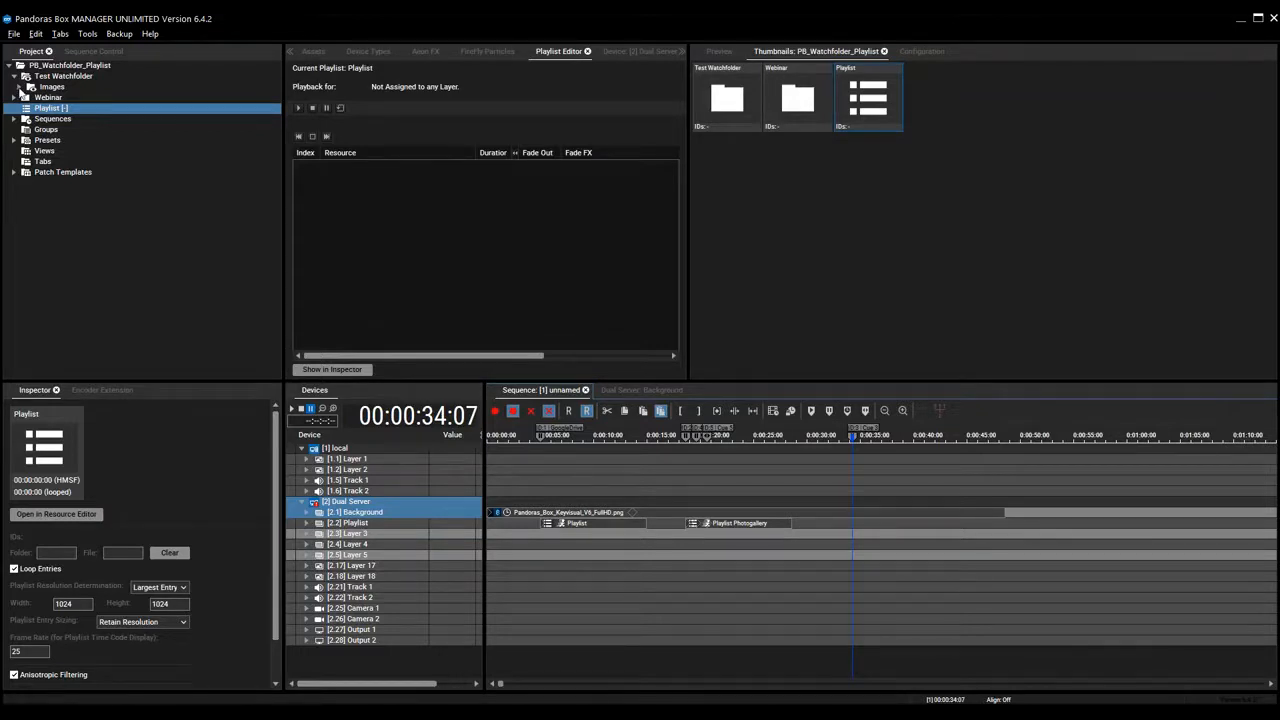
Add the images from RED-Dragon.png through waterfall at the beach.png in Test Watchfolder's Images subfolder to the open Playlist.
click(20, 88)
drag(279, 177, 258, 311)
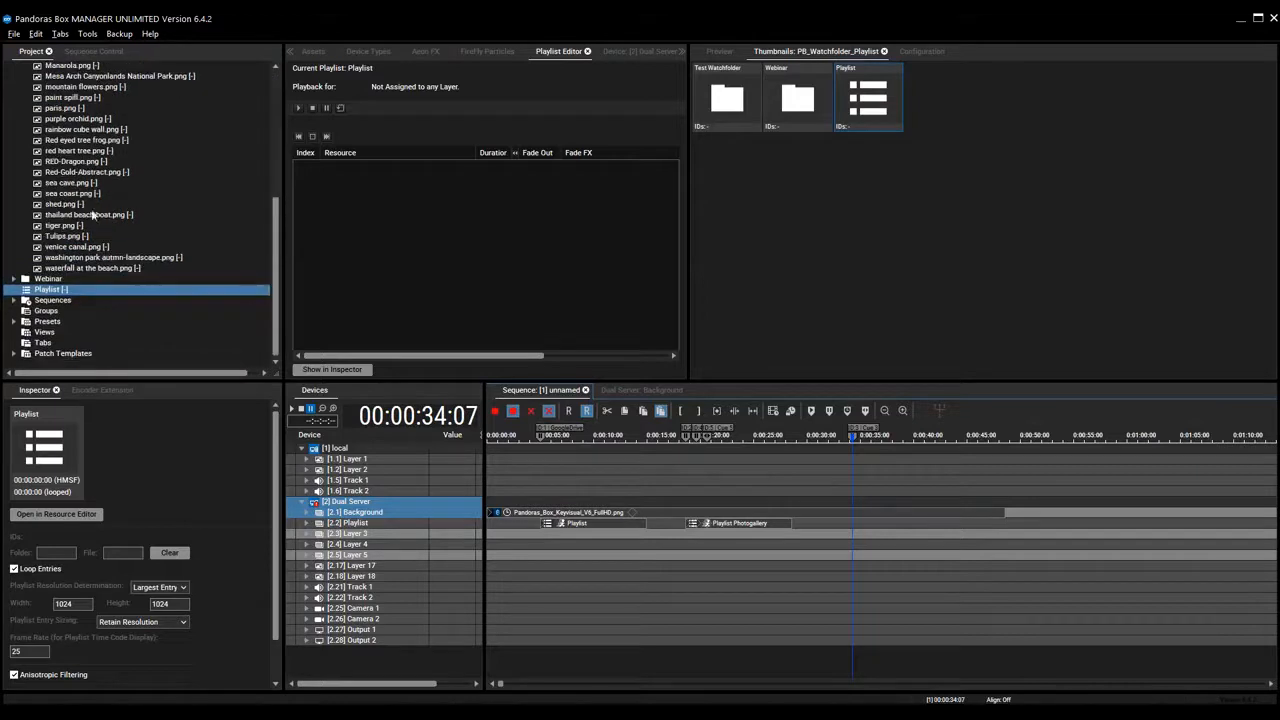
click(68, 163)
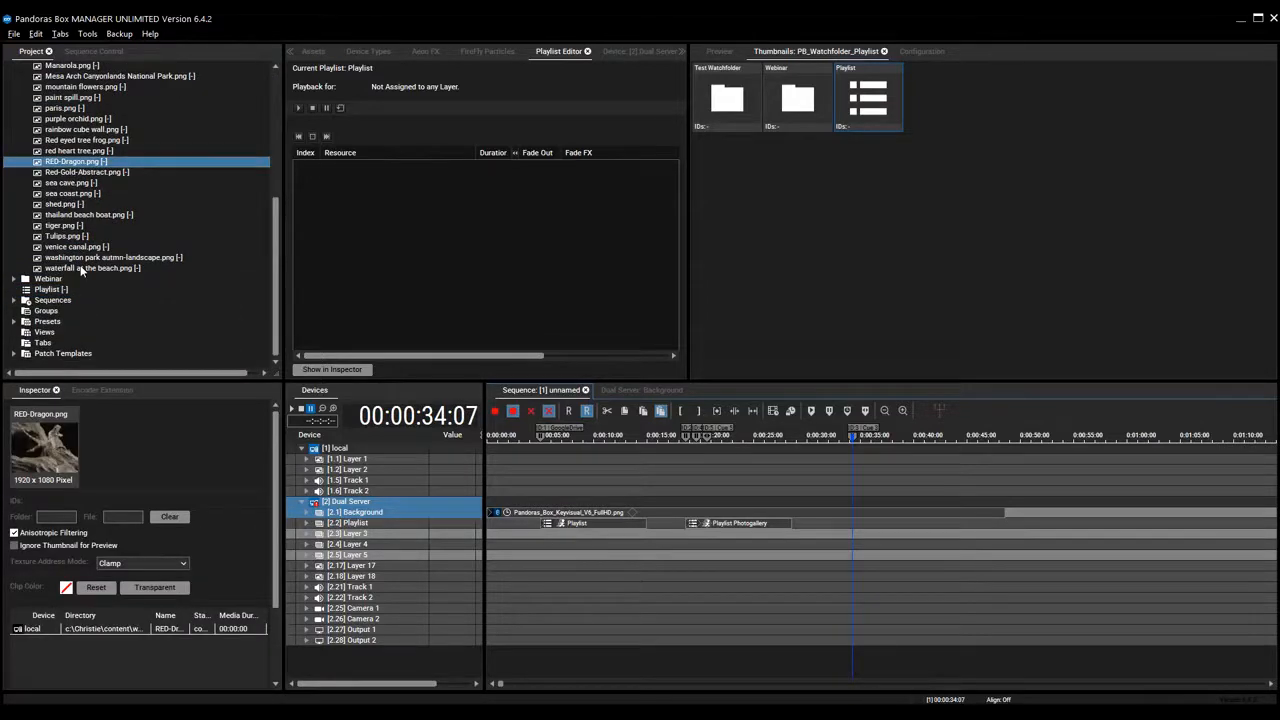
shift+click(82, 268)
drag(80, 256, 52, 290)
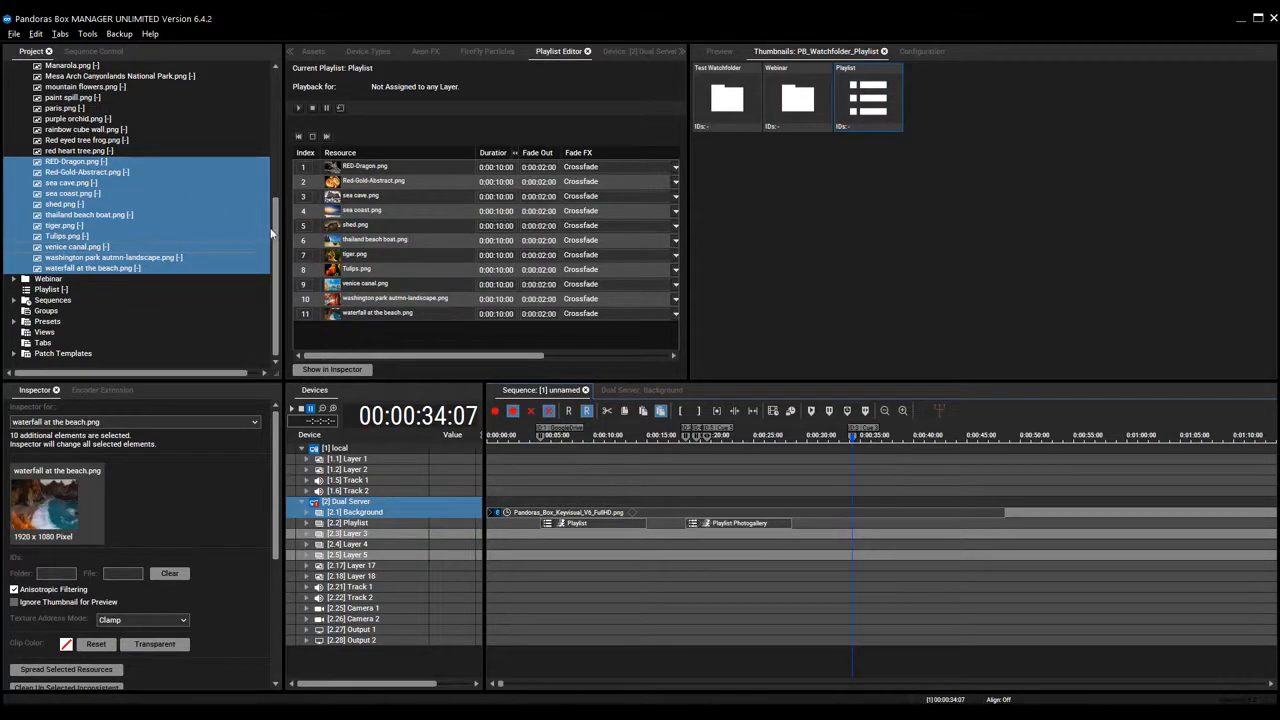
drag(279, 206, 282, 95)
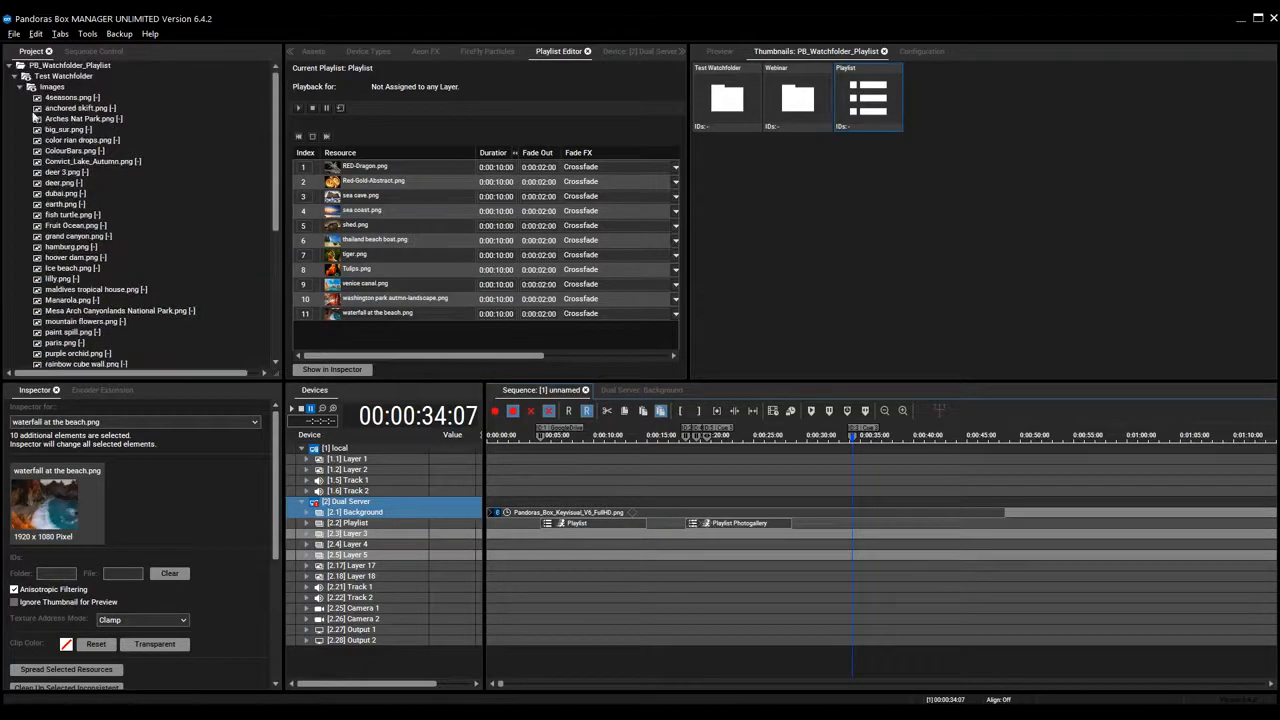
click(21, 88)
Place the Playlist on layer 2.2 at 00:00:34:07 and play it briefly in the preview, pausing during Red-Gold-Abstract.png.
click(51, 108)
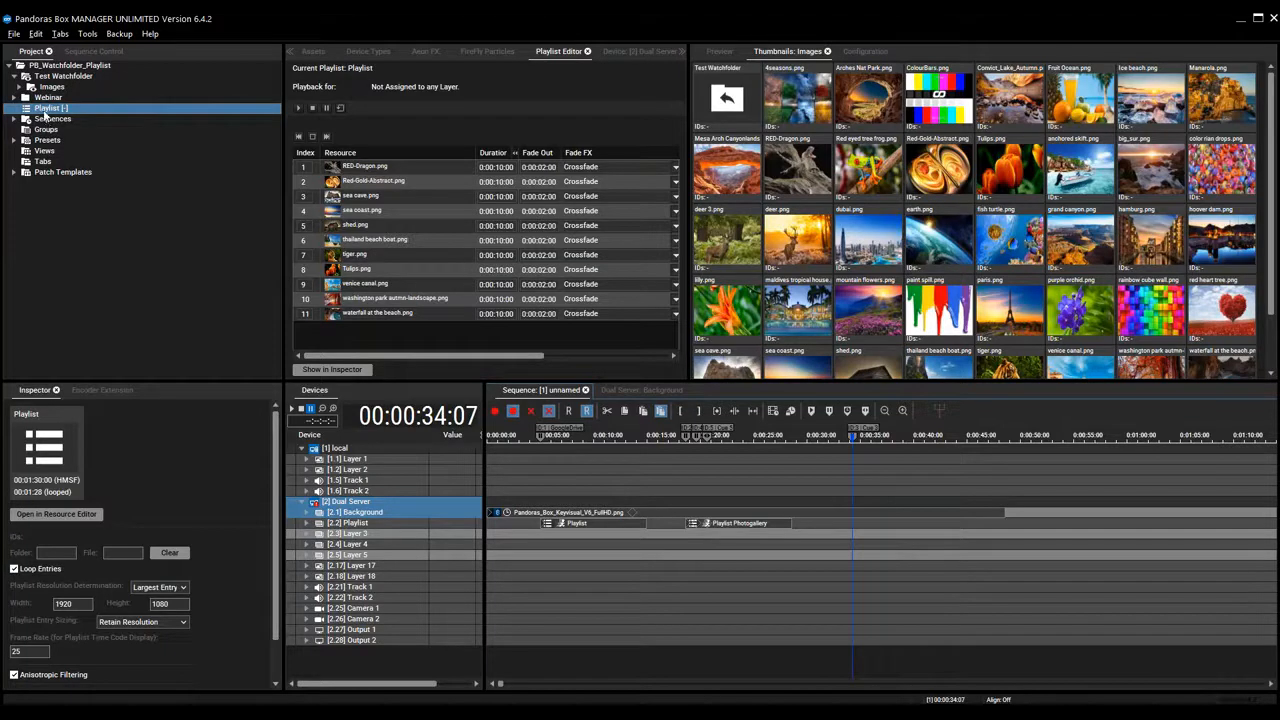
double_click(865, 523)
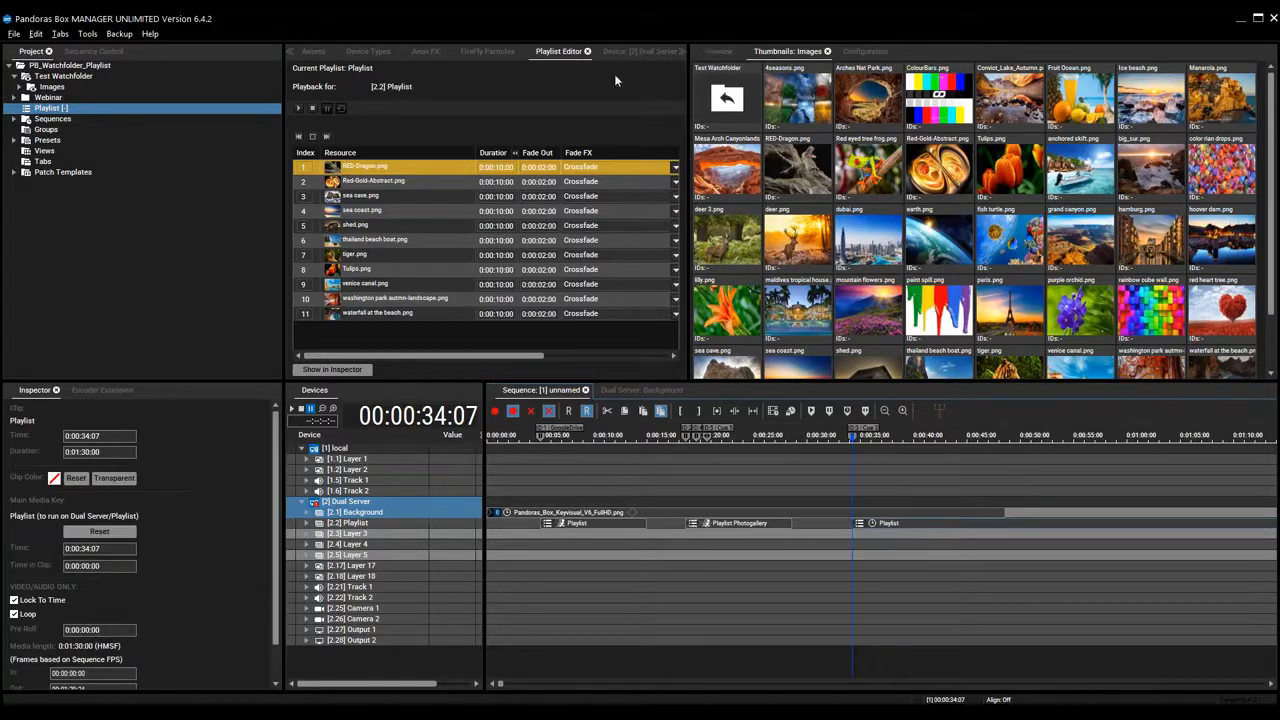
click(720, 52)
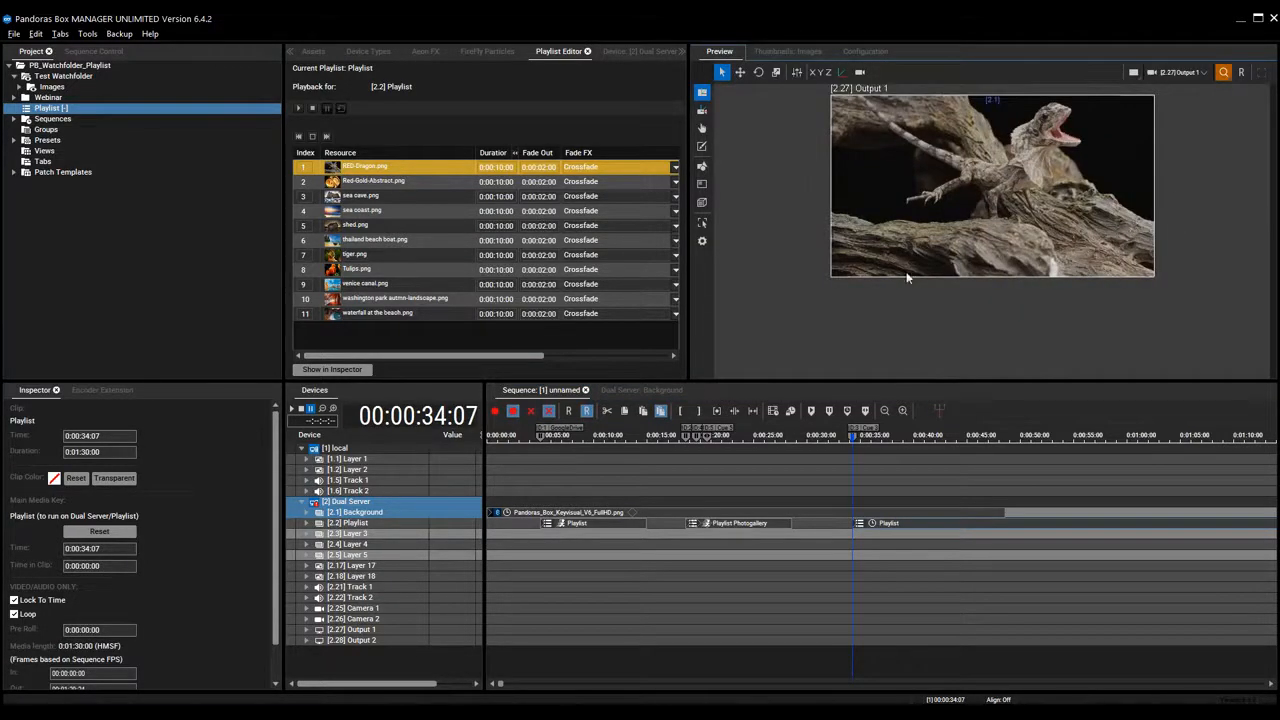
drag(1195, 249, 1199, 268)
key(space)
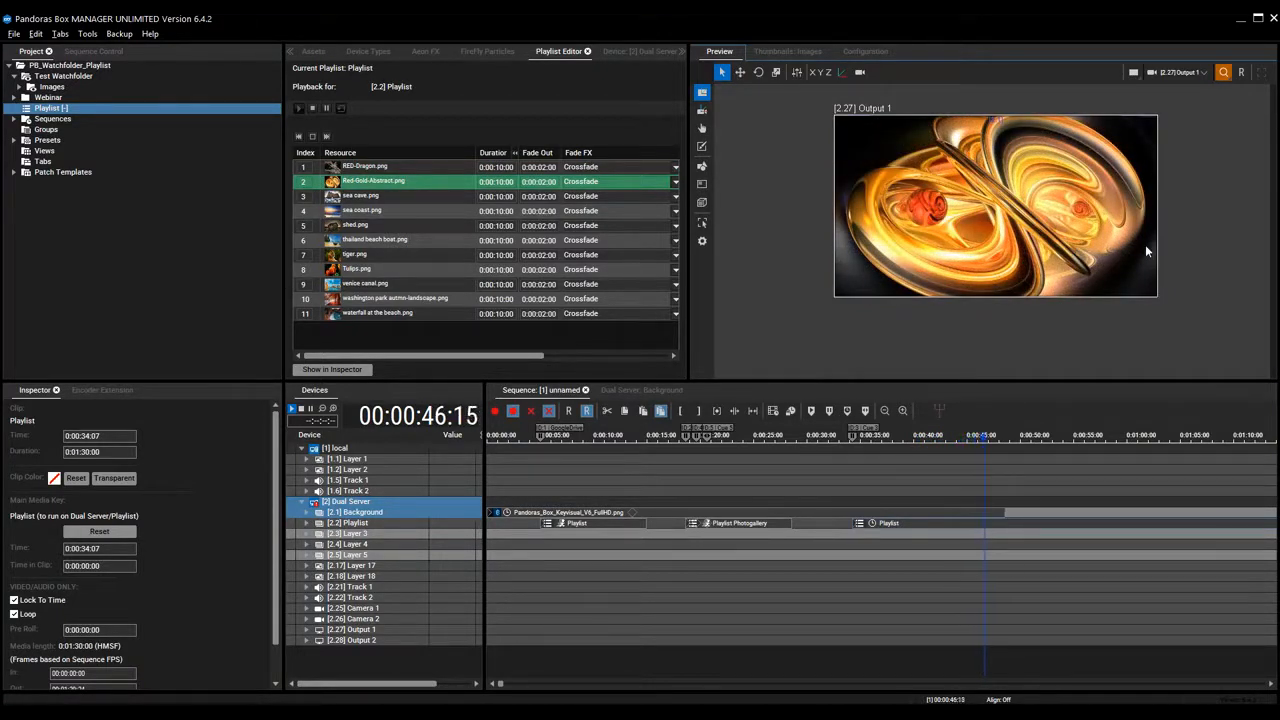
key(space)
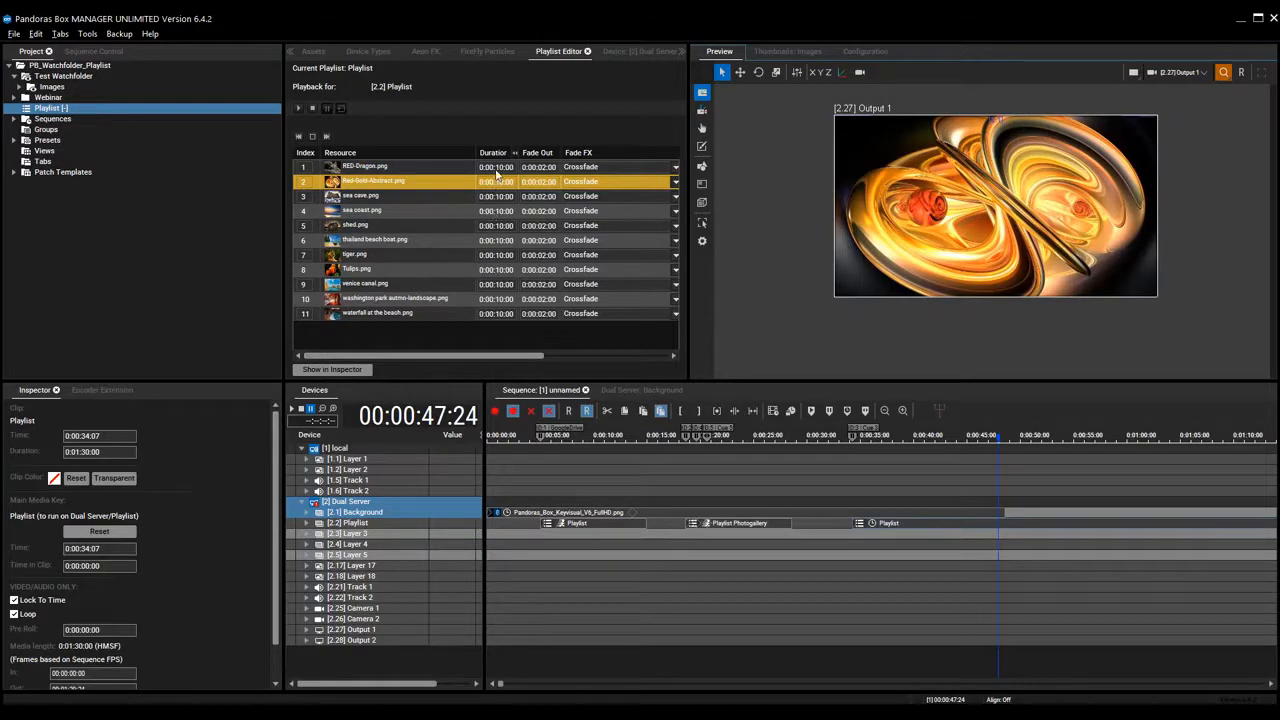
click(15, 98)
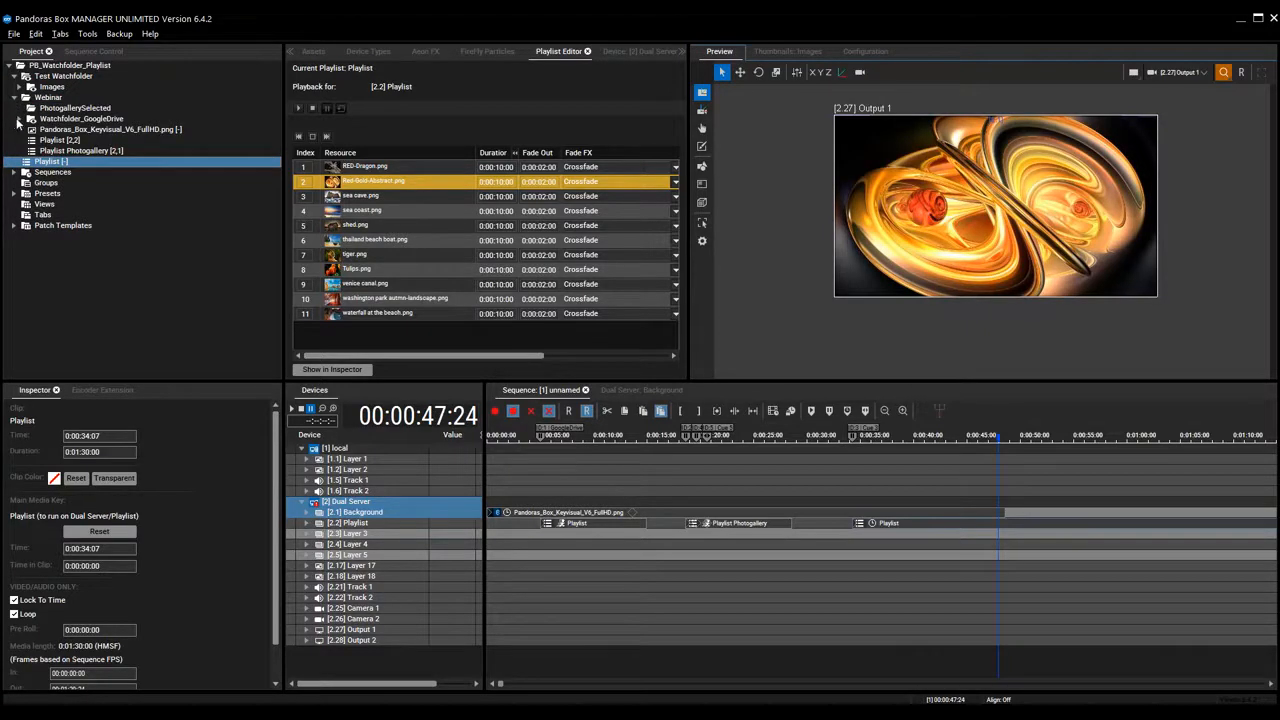
click(21, 119)
click(21, 119)
Add the videos folder from C:\Christie\content\ImagesVideos in Assets to the root of the PB_Watchfolder_Playlist project.
click(302, 50)
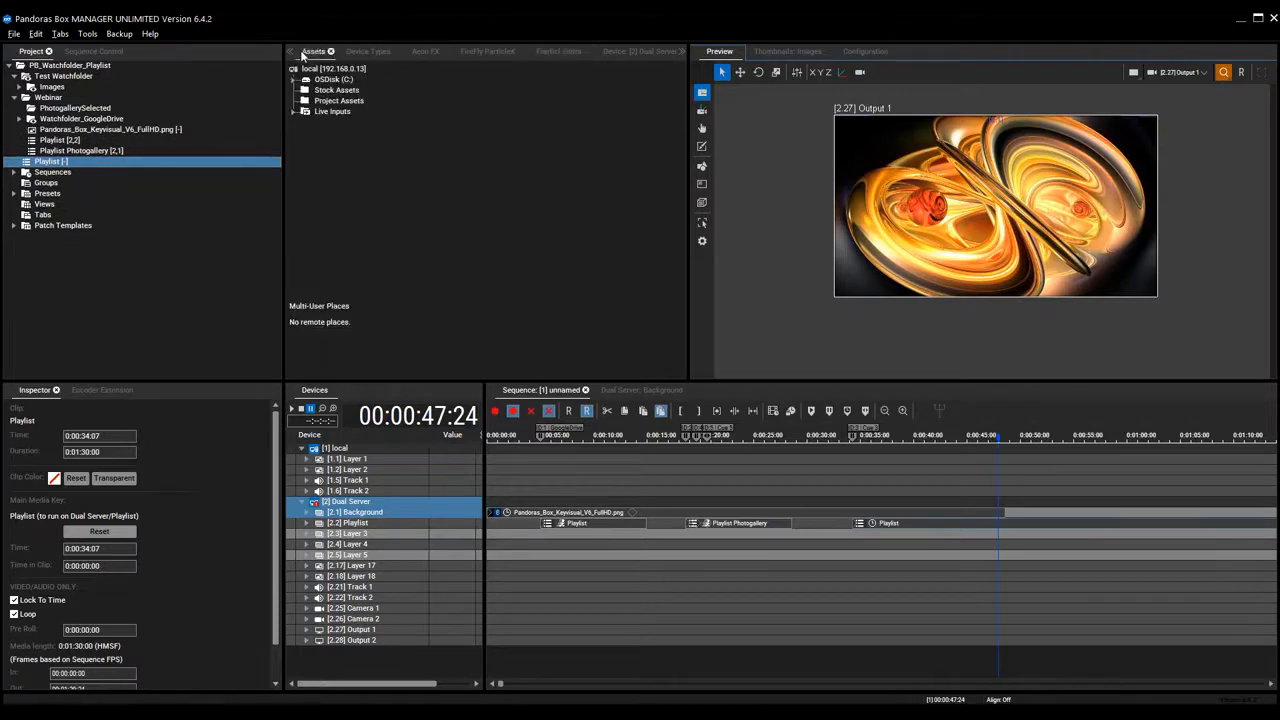
double_click(339, 101)
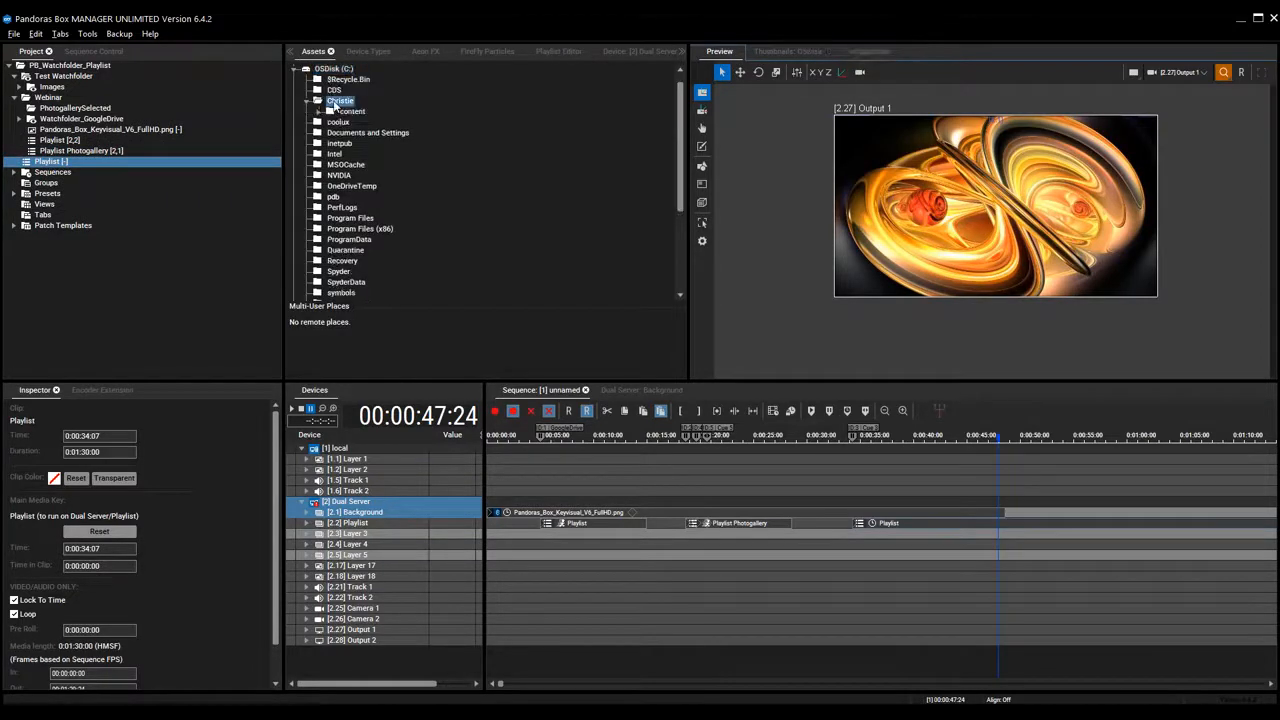
click(340, 112)
double_click(340, 113)
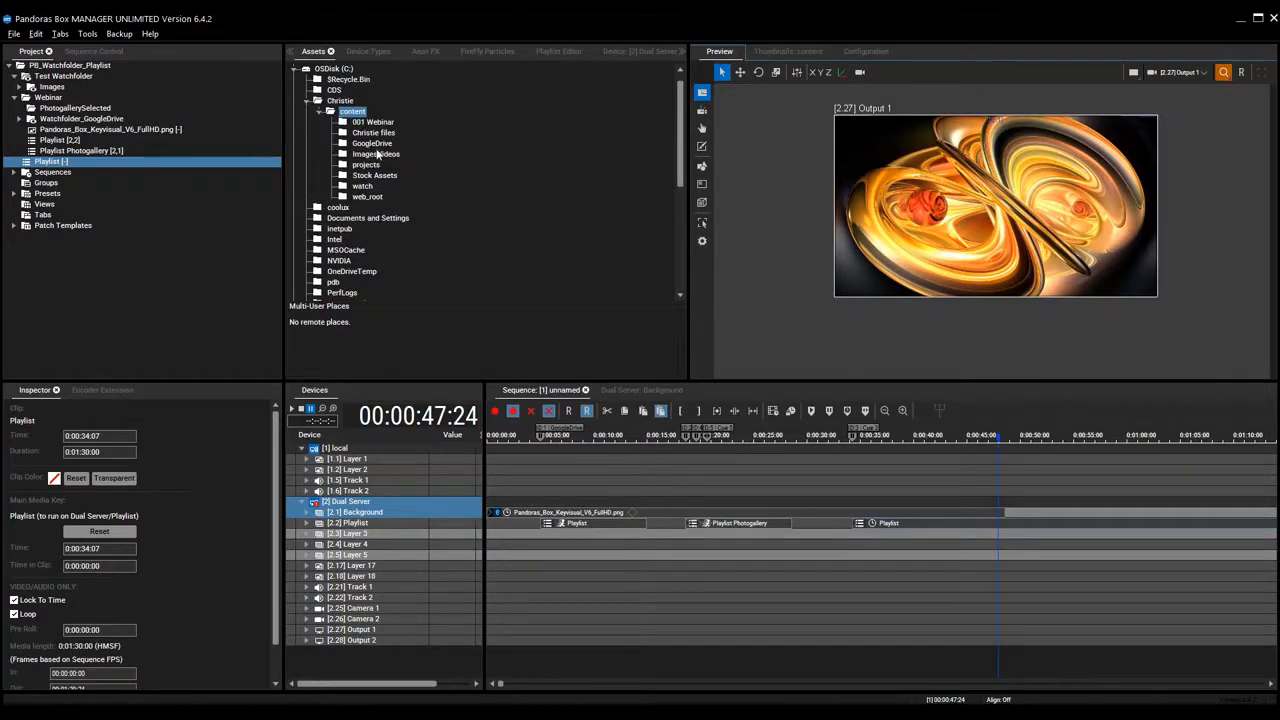
double_click(377, 155)
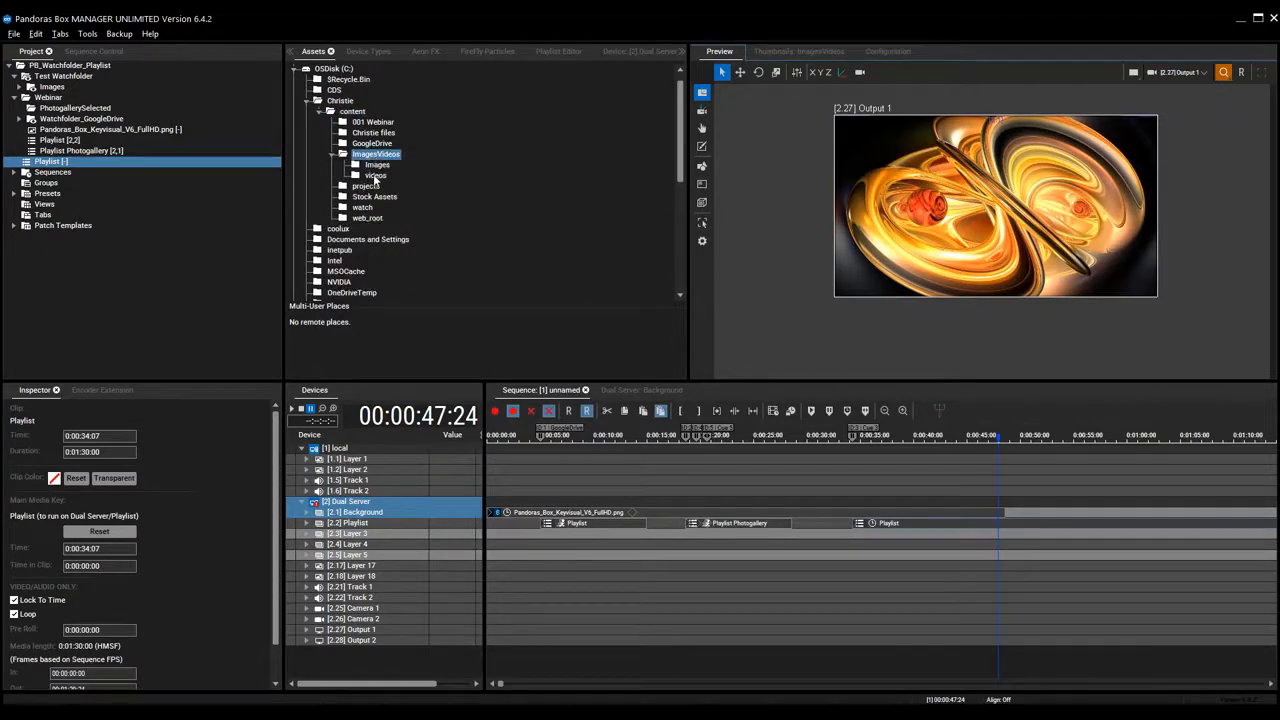
double_click(375, 176)
click(395, 187)
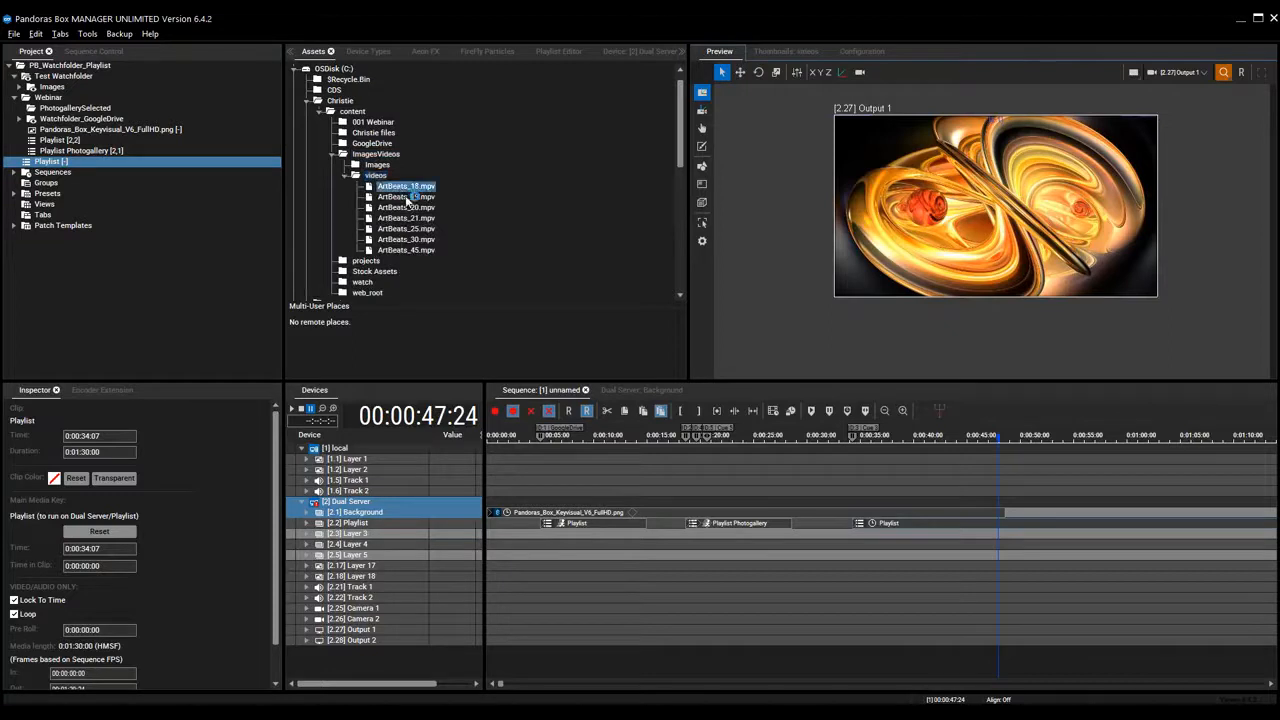
click(368, 176)
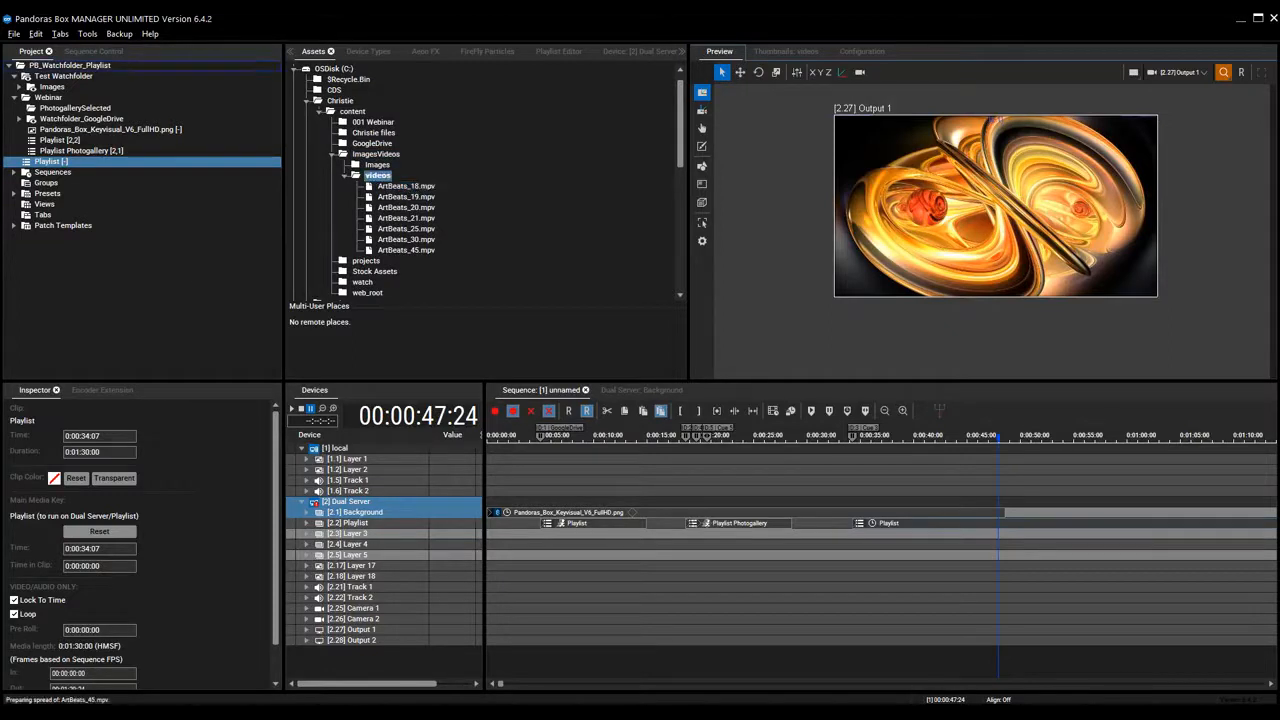
Add ArtBeats_20.mpv from the project's videos folder to the end of the Playlist in the Playlist Editor.
click(556, 51)
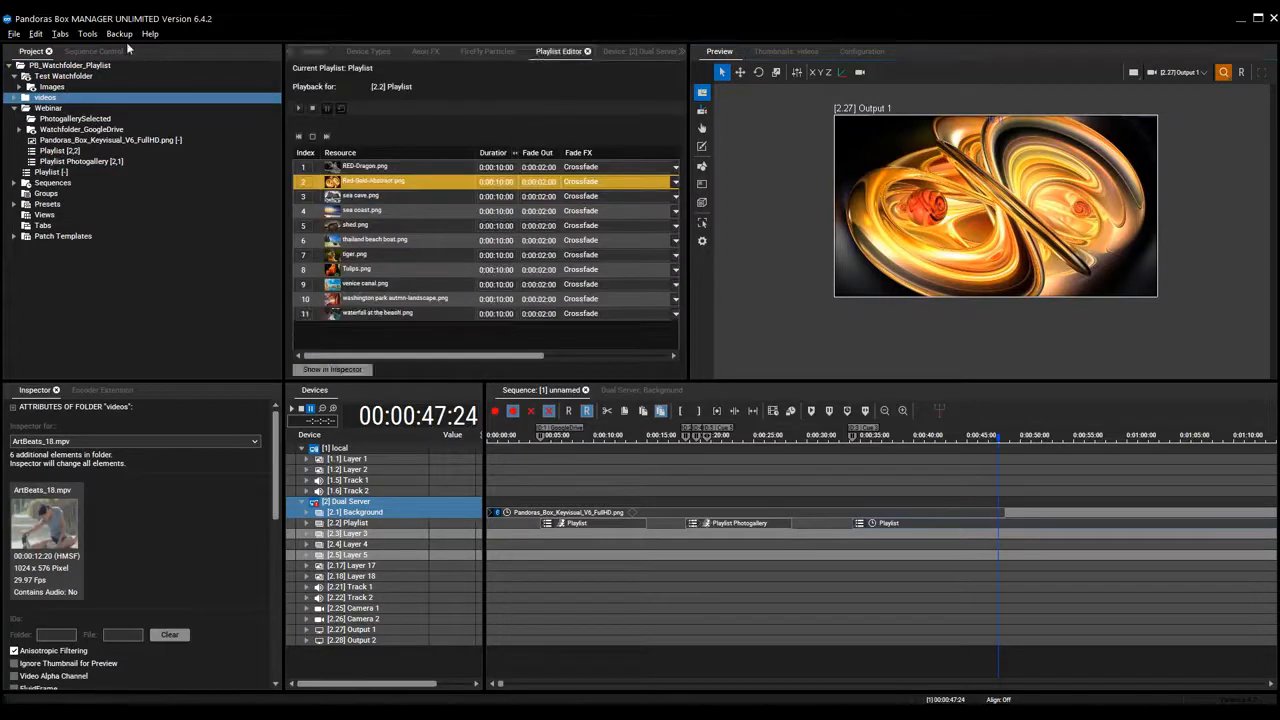
click(14, 97)
drag(67, 130, 387, 338)
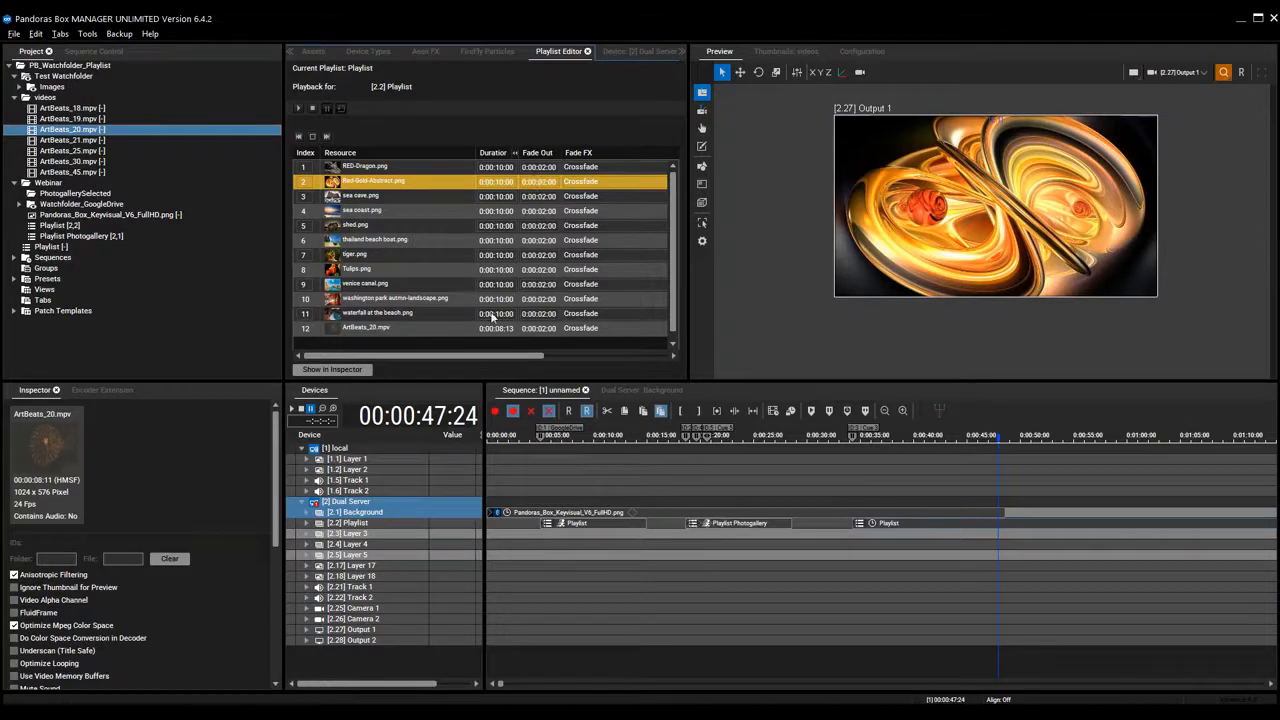
Examine the playlist's fade, in, out and notes columns and the available Fade FX transitions, then collapse the videos folder.
drag(503, 356, 561, 356)
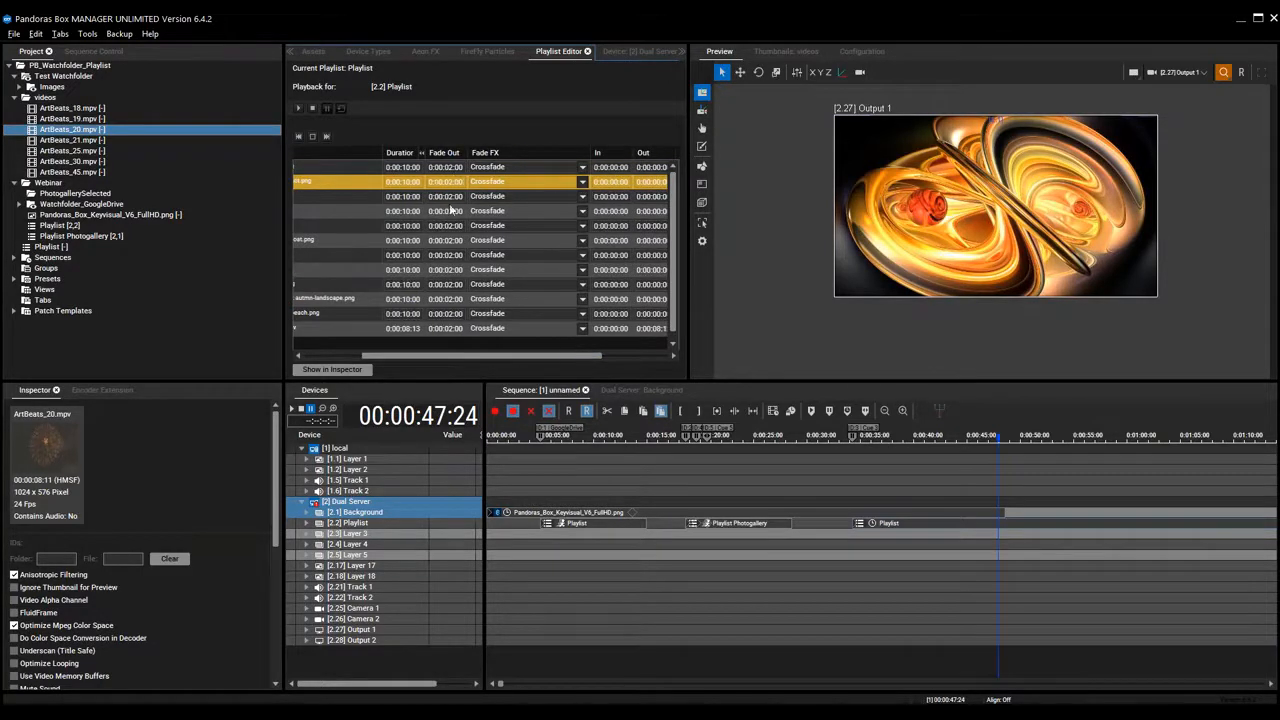
click(584, 168)
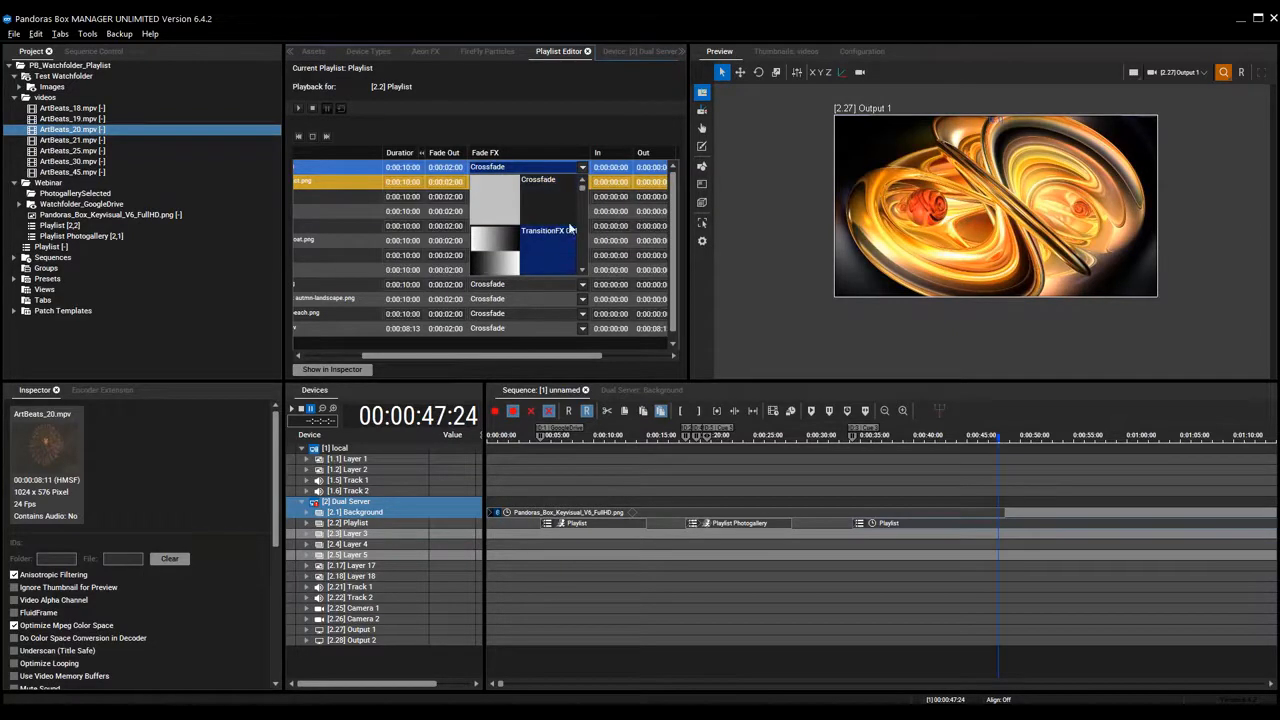
drag(582, 189, 586, 204)
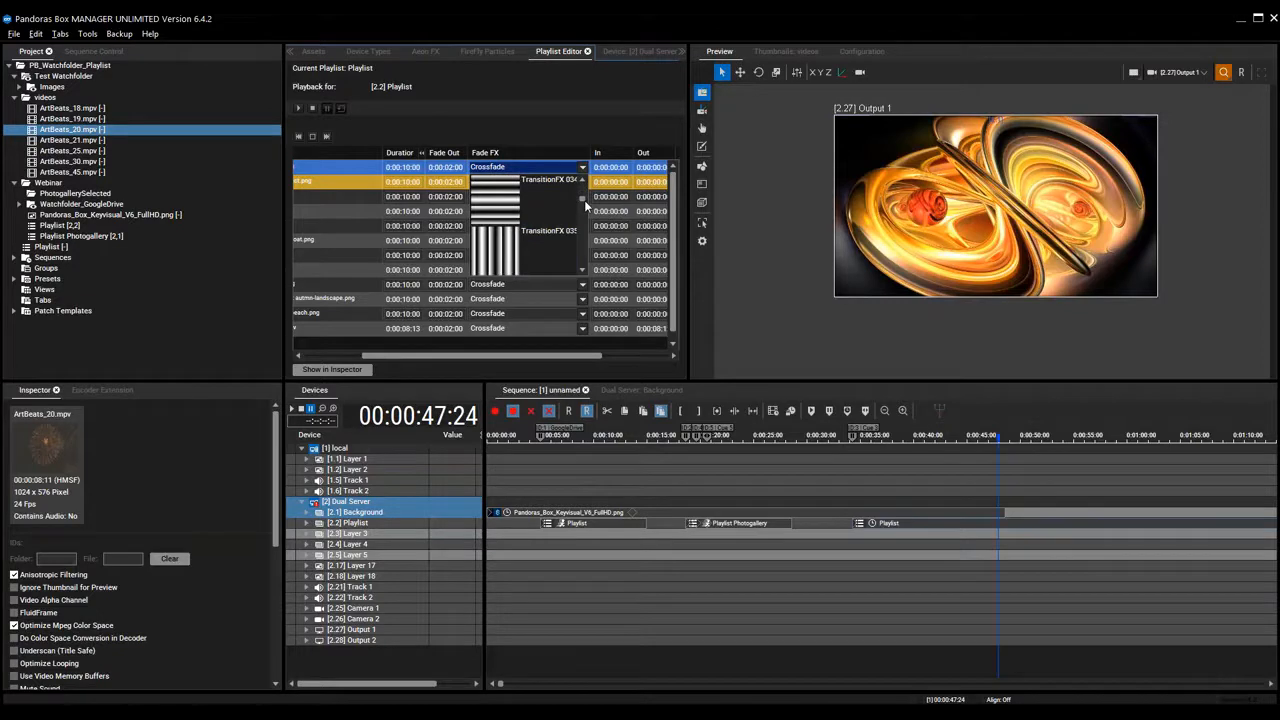
click(569, 156)
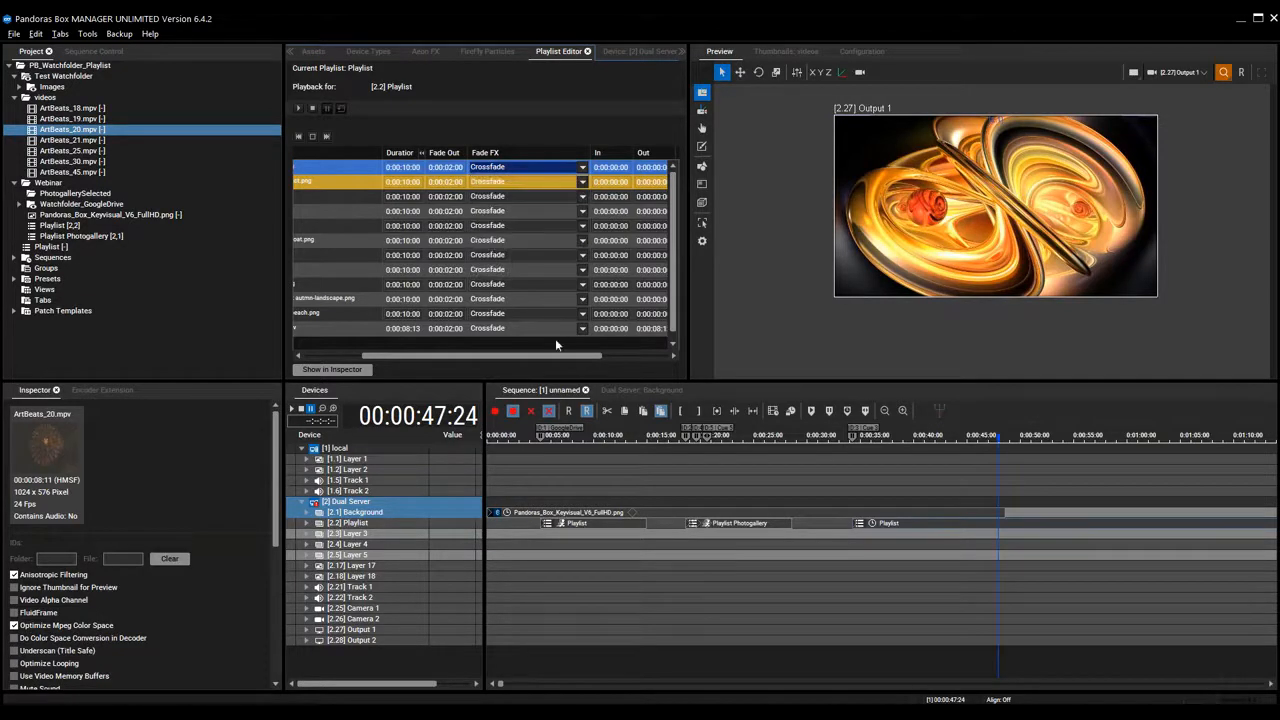
drag(557, 357, 625, 356)
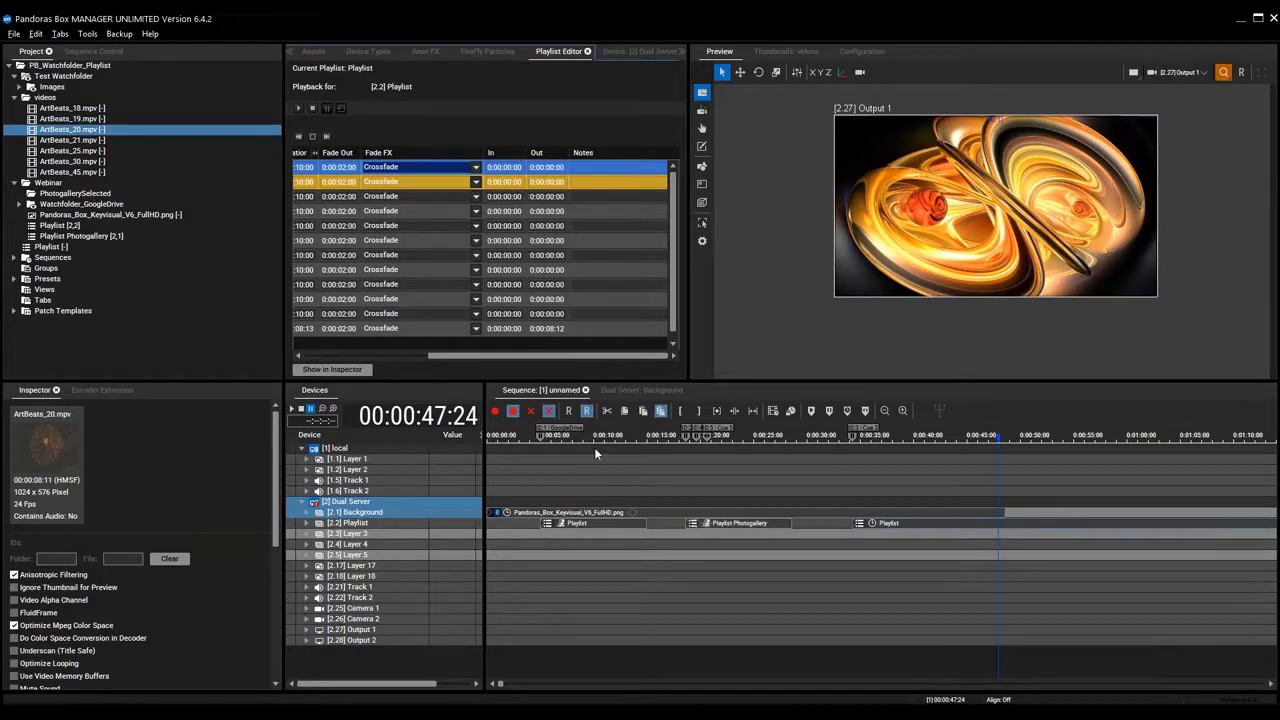
drag(607, 356, 479, 358)
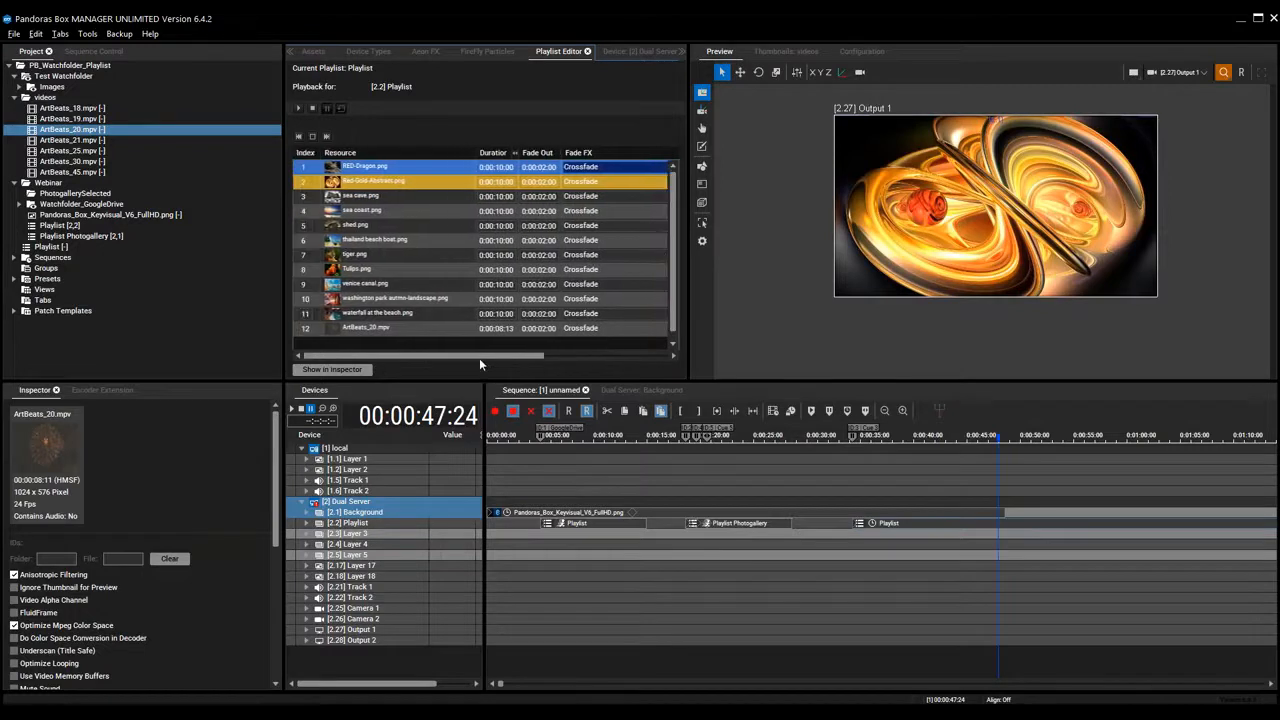
drag(674, 205, 675, 176)
click(14, 98)
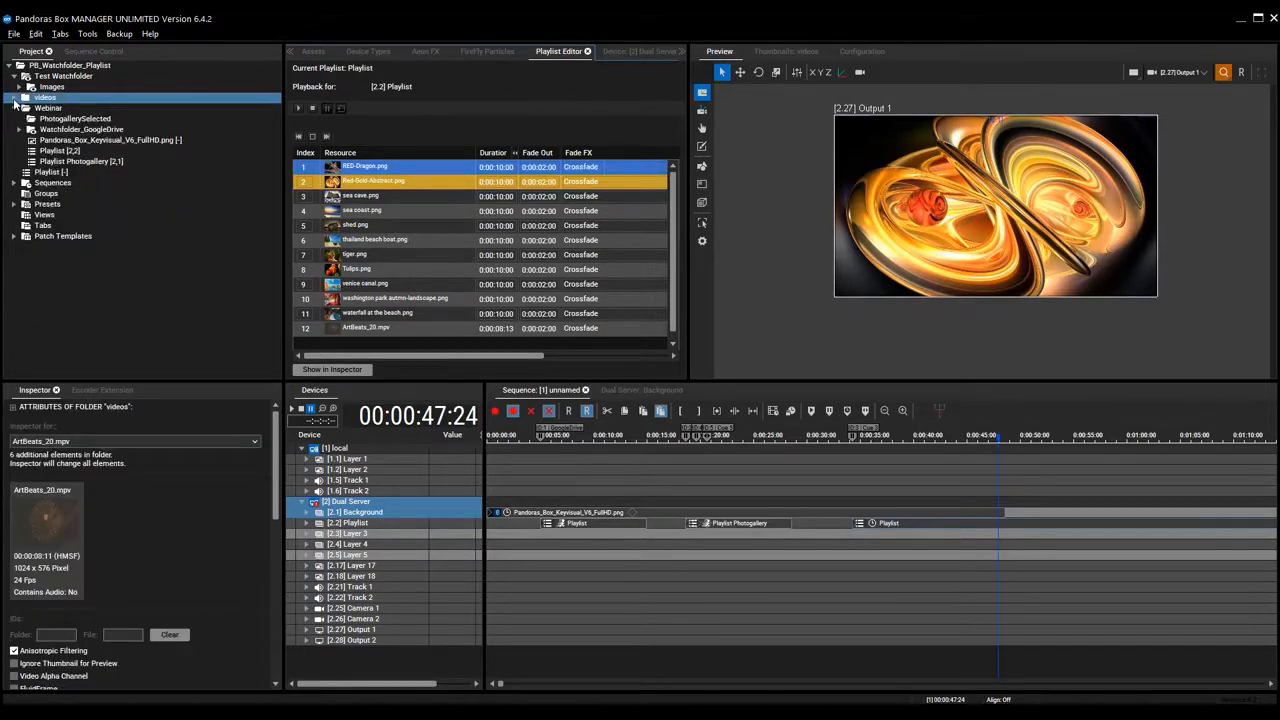
Switch to the running PowerPoint slide show with the Pandoras Box Playlist slide and advance it.
mouse_move(592, 712)
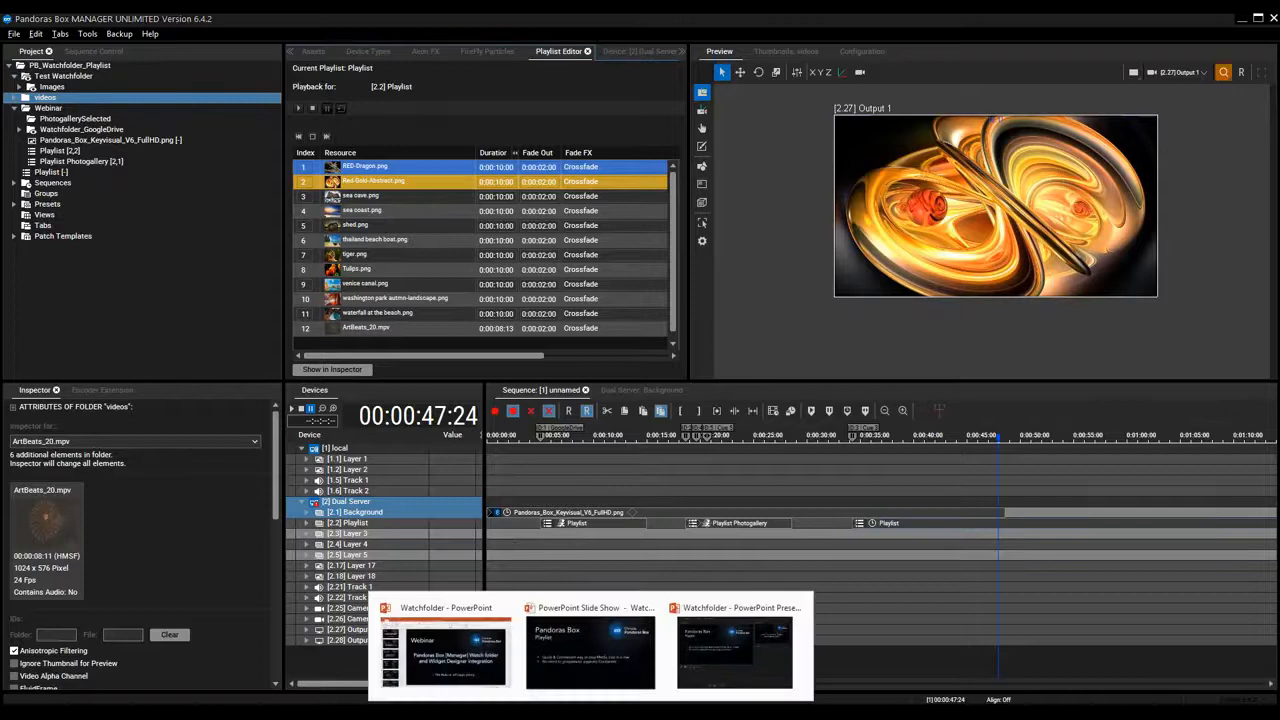
click(600, 660)
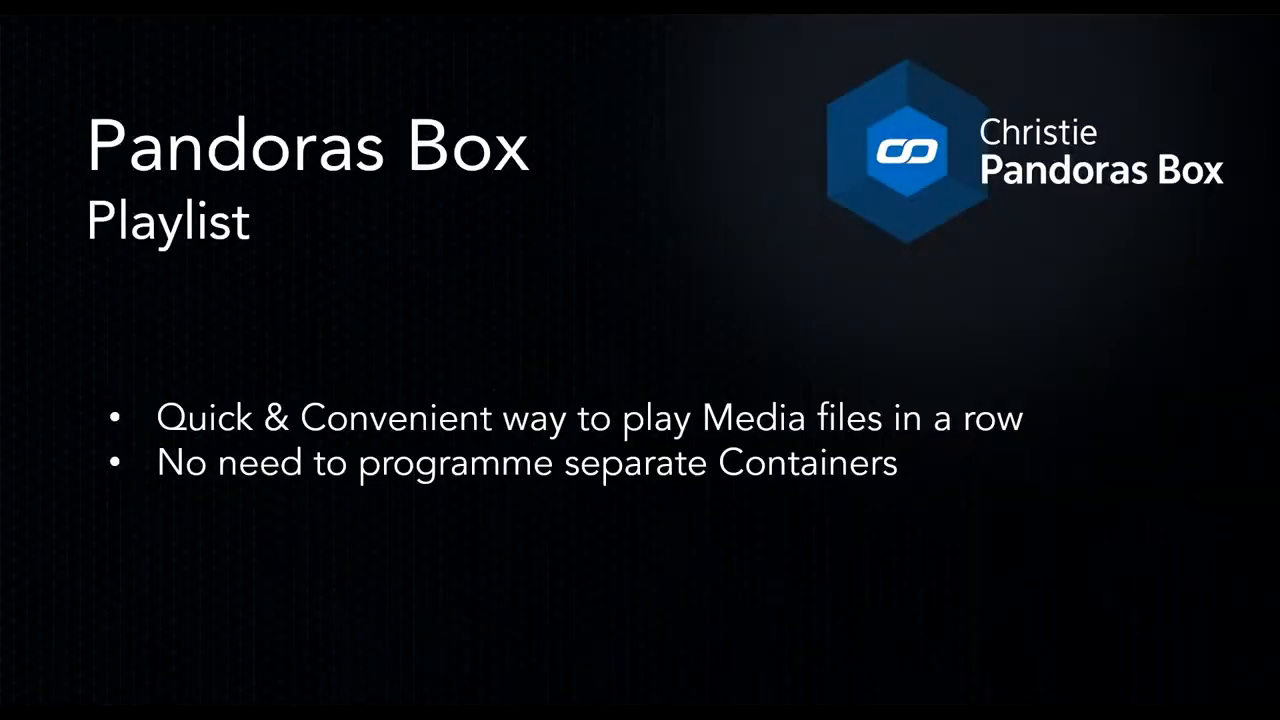
key(Right)
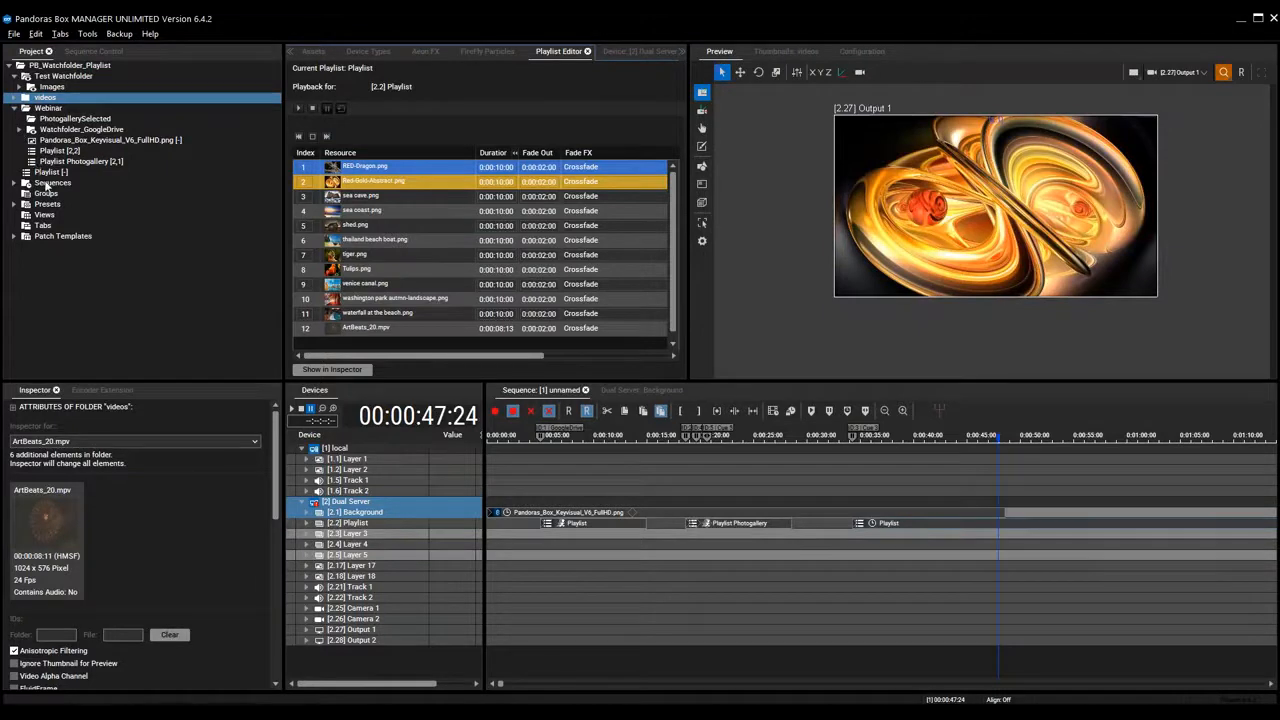
Collapse the Webinar folder and rename the Playlist in the project root as Playlist New.
click(15, 108)
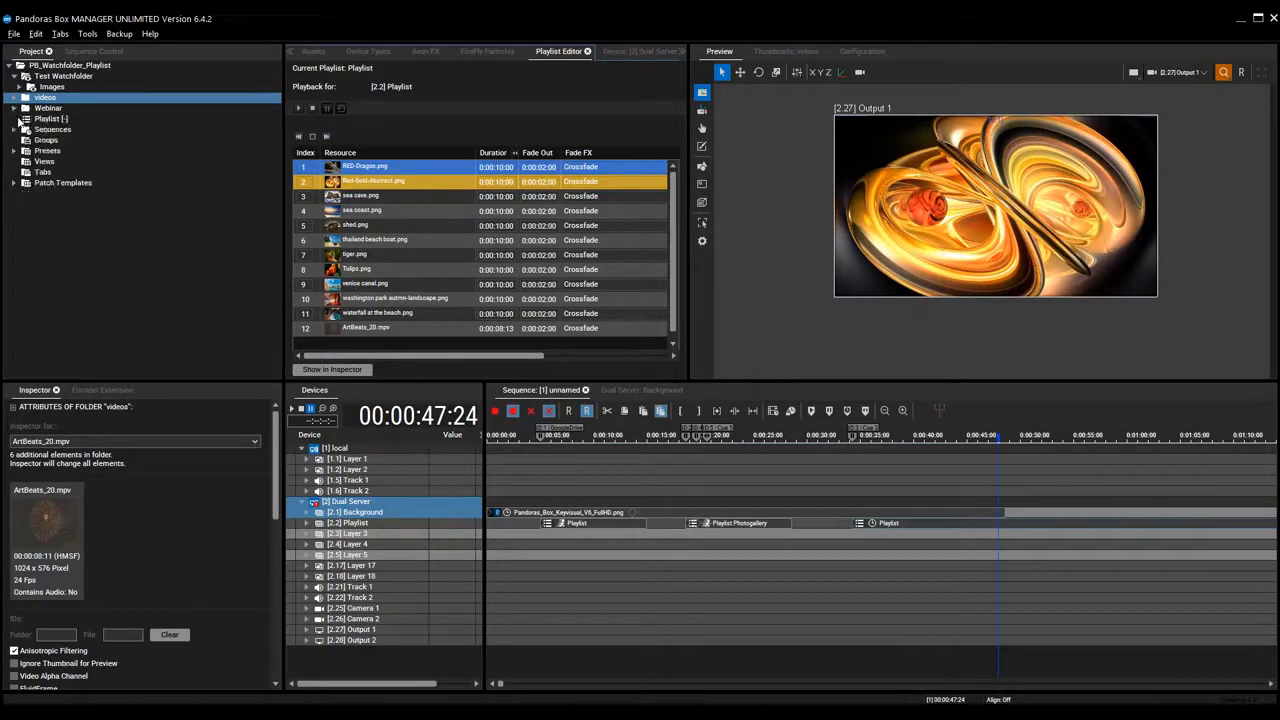
click(52, 119)
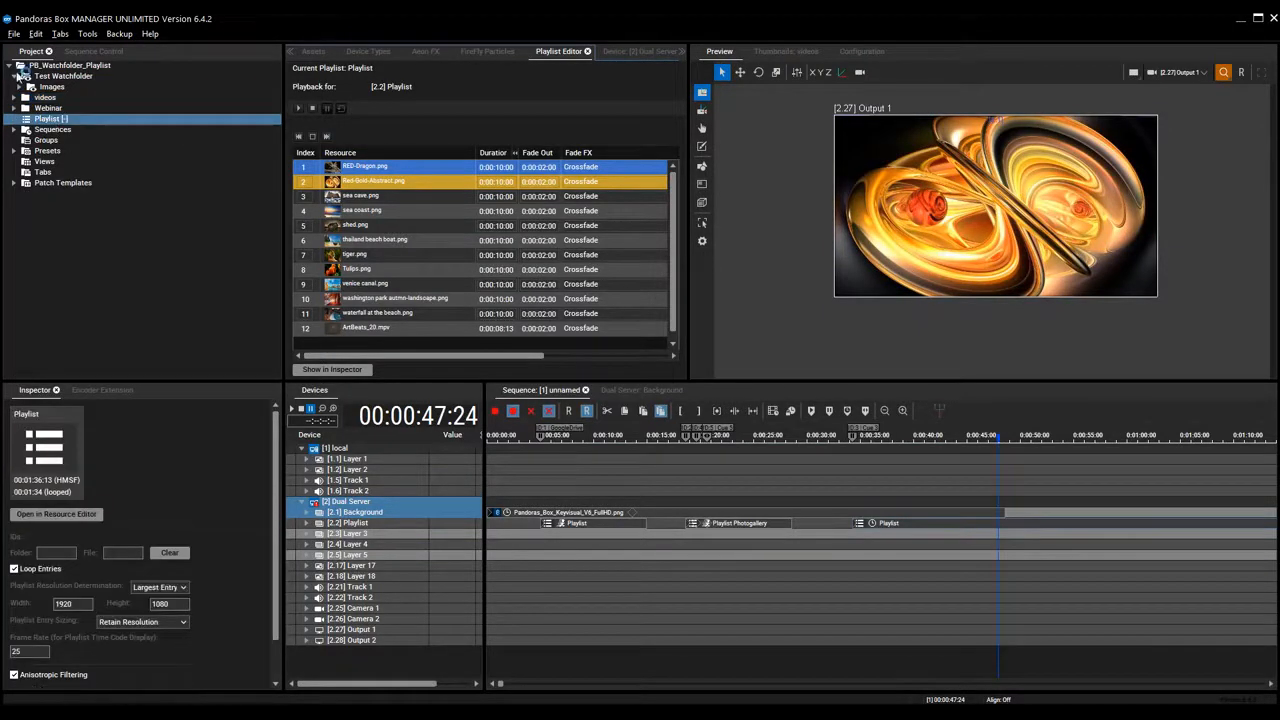
right_click(61, 120)
click(100, 170)
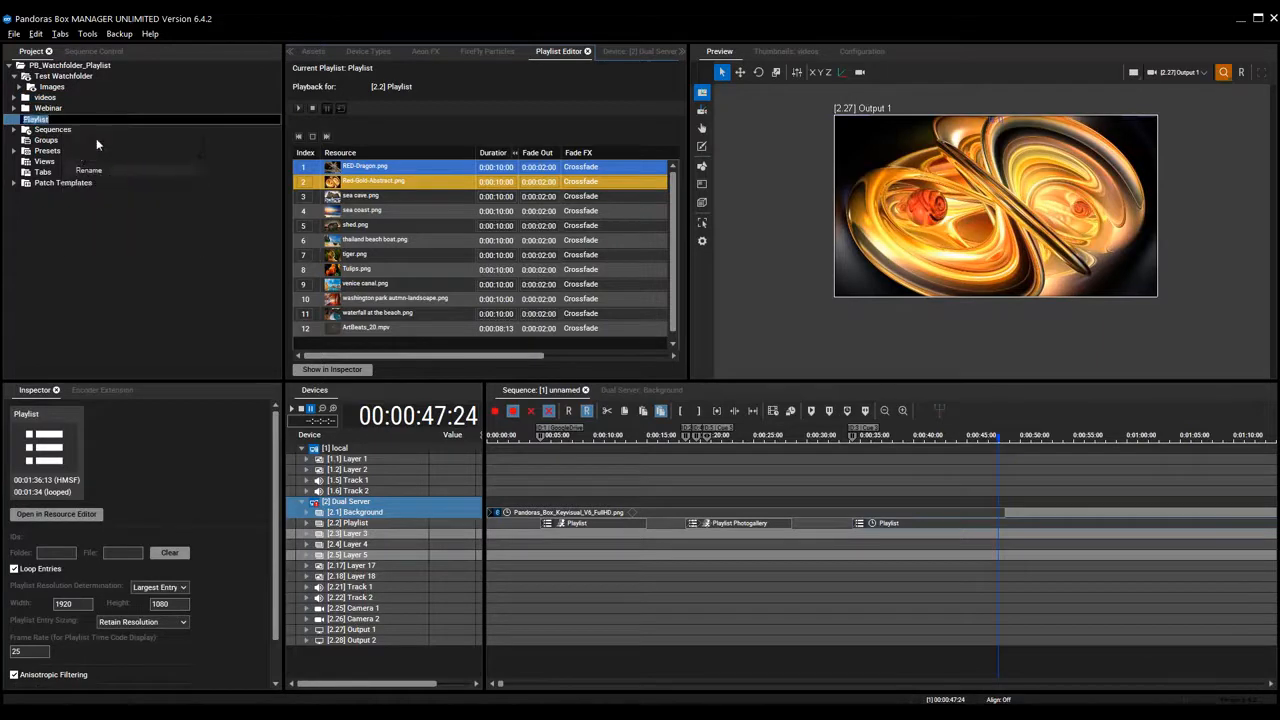
click(83, 120)
text(New)
key(Return)
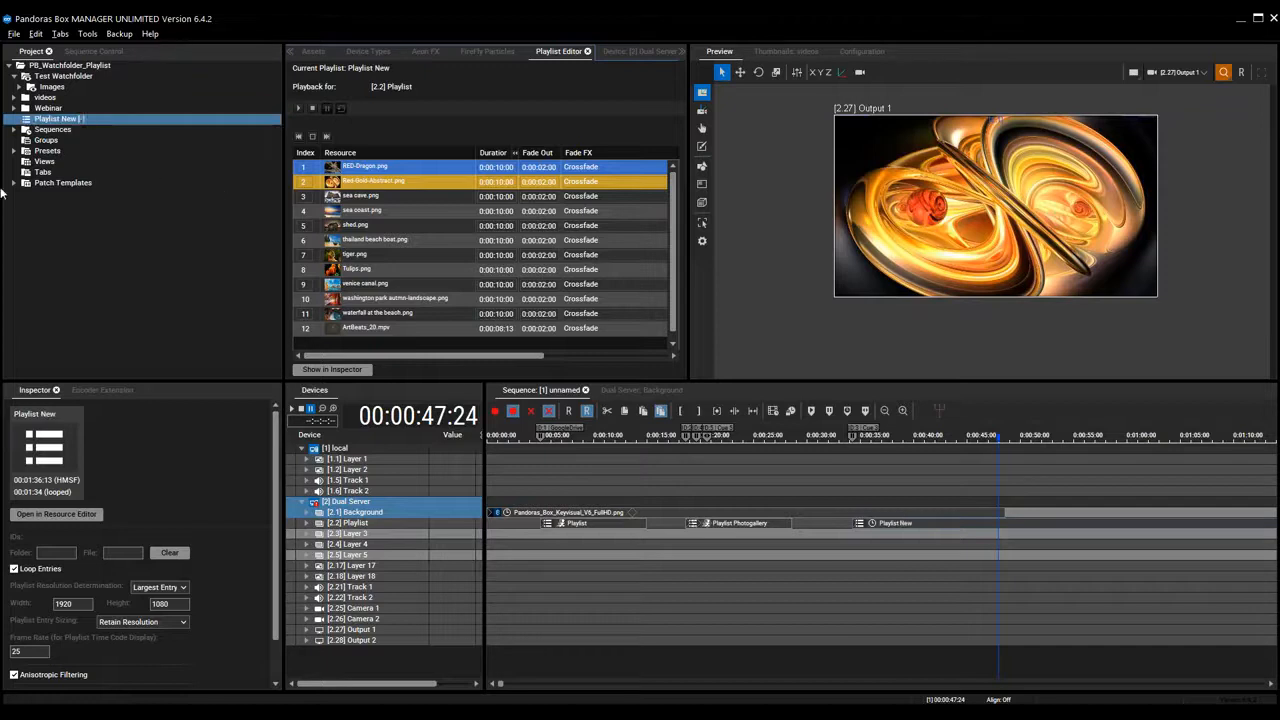
Connect the Test Watchfolder to Playlist New in the project root through its watched folder settings.
click(21, 88)
click(57, 78)
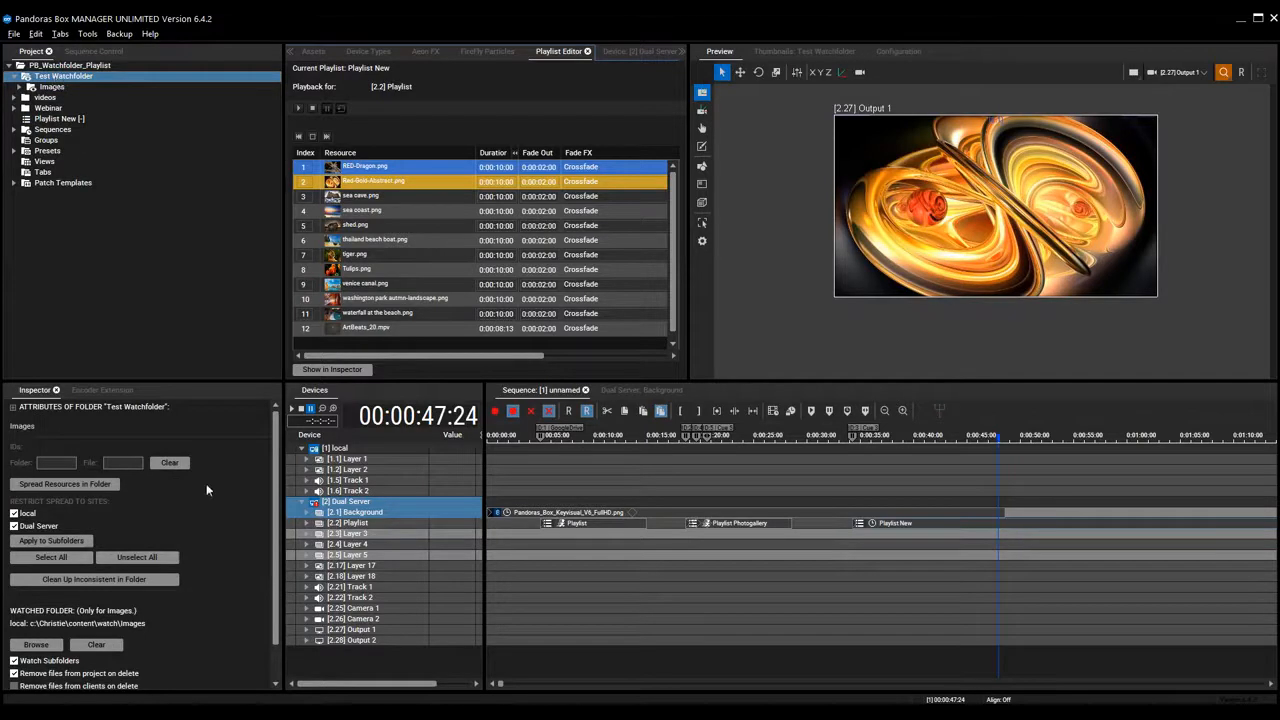
scroll(256, 530, down, 2)
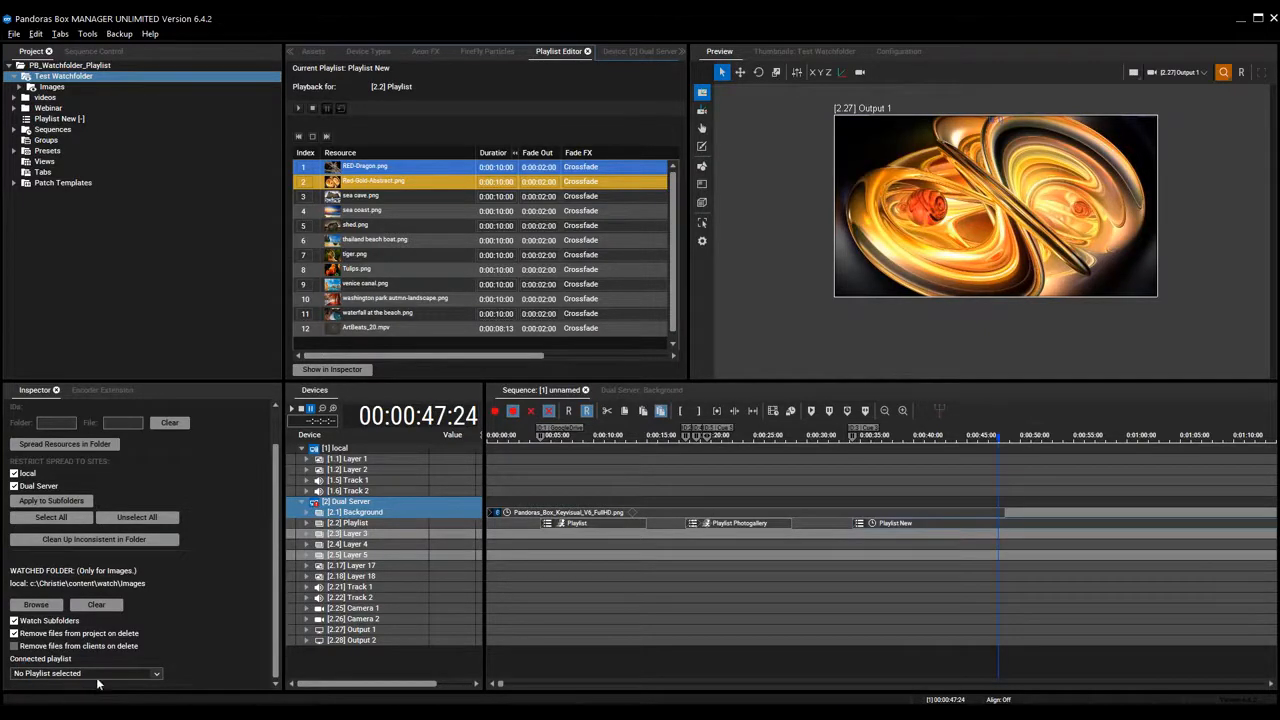
click(157, 675)
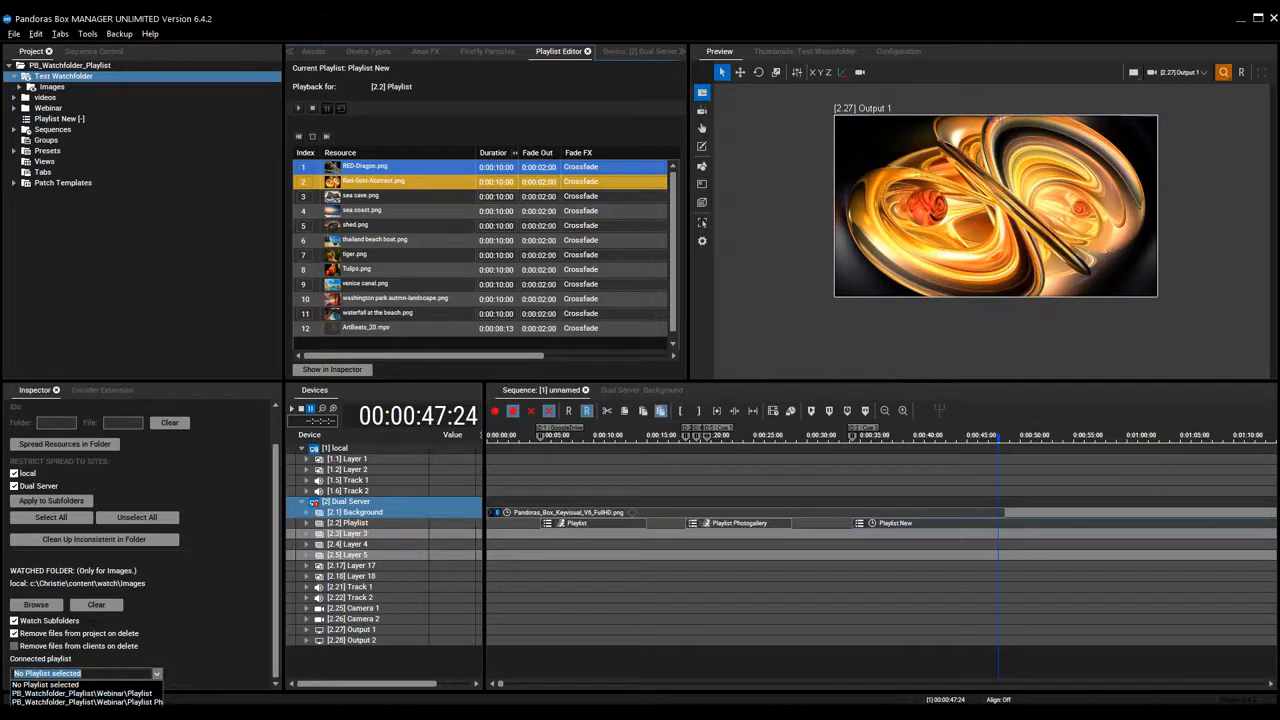
click(85, 711)
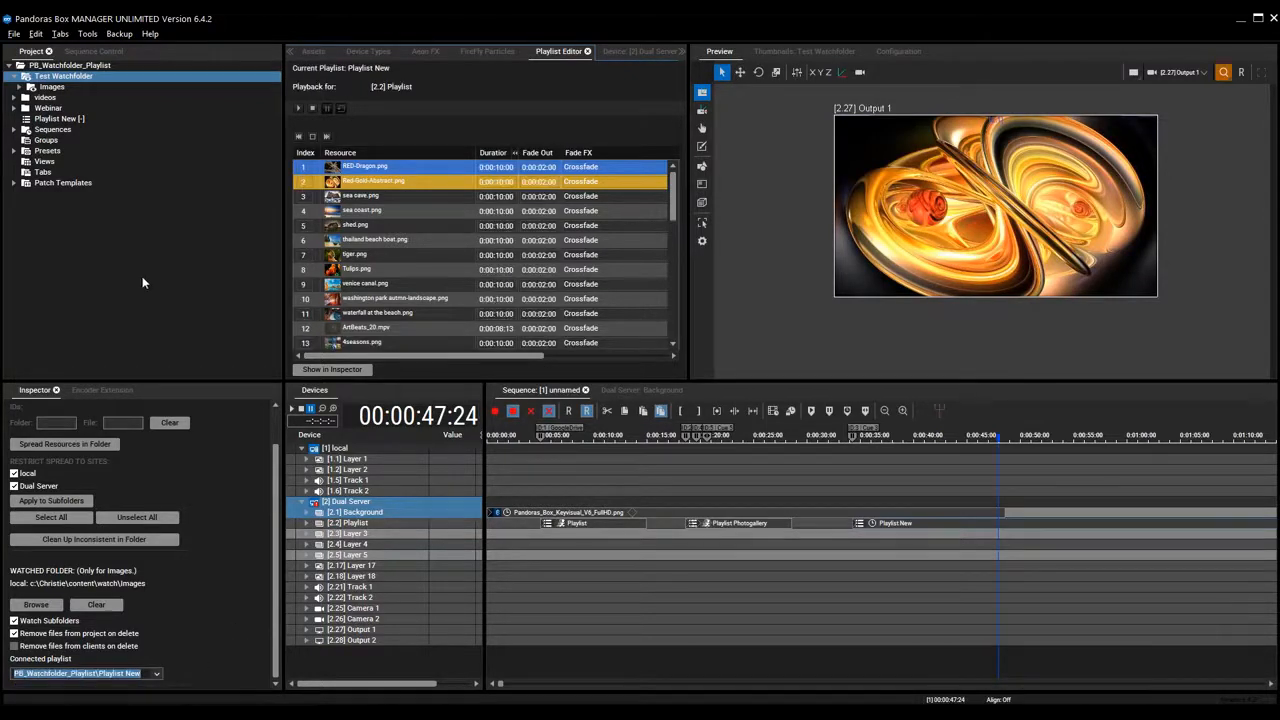
Examine all the entries of Playlist New in the Playlist Editor.
click(45, 121)
scroll(660, 230, down, 7)
scroll(662, 272, up, 6)
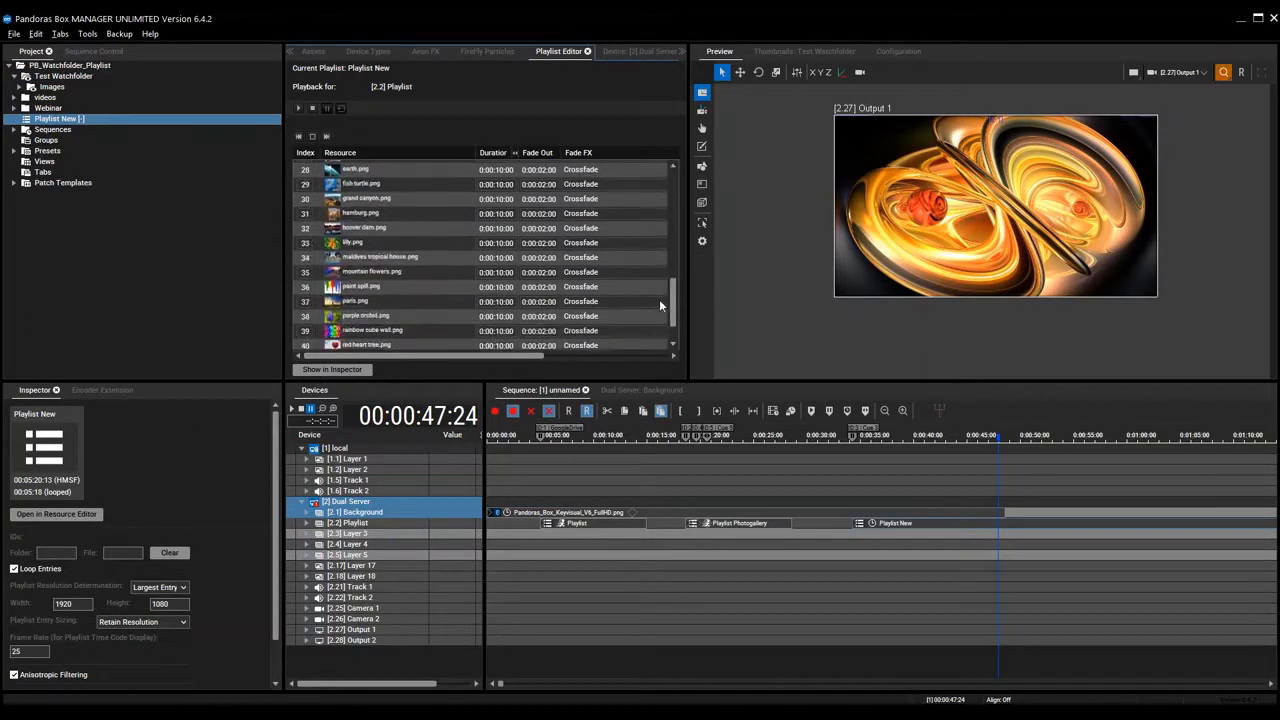
scroll(676, 197, up, 1)
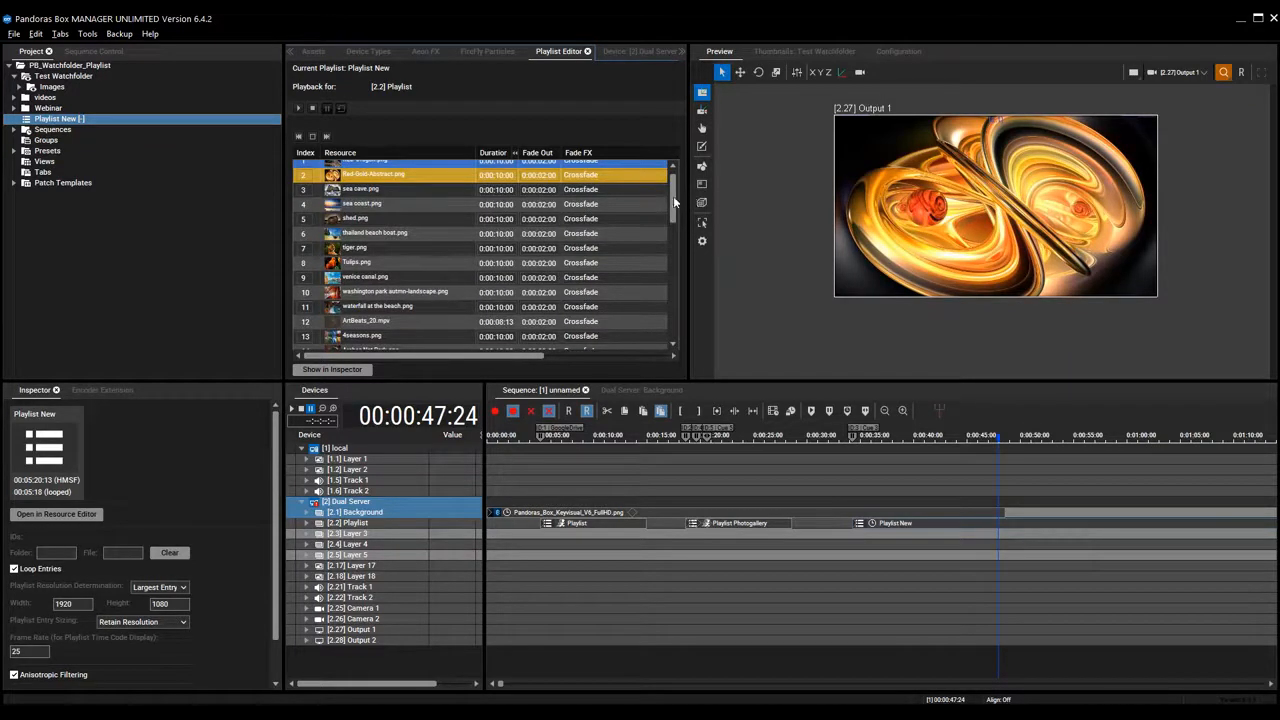
scroll(675, 203, up, 1)
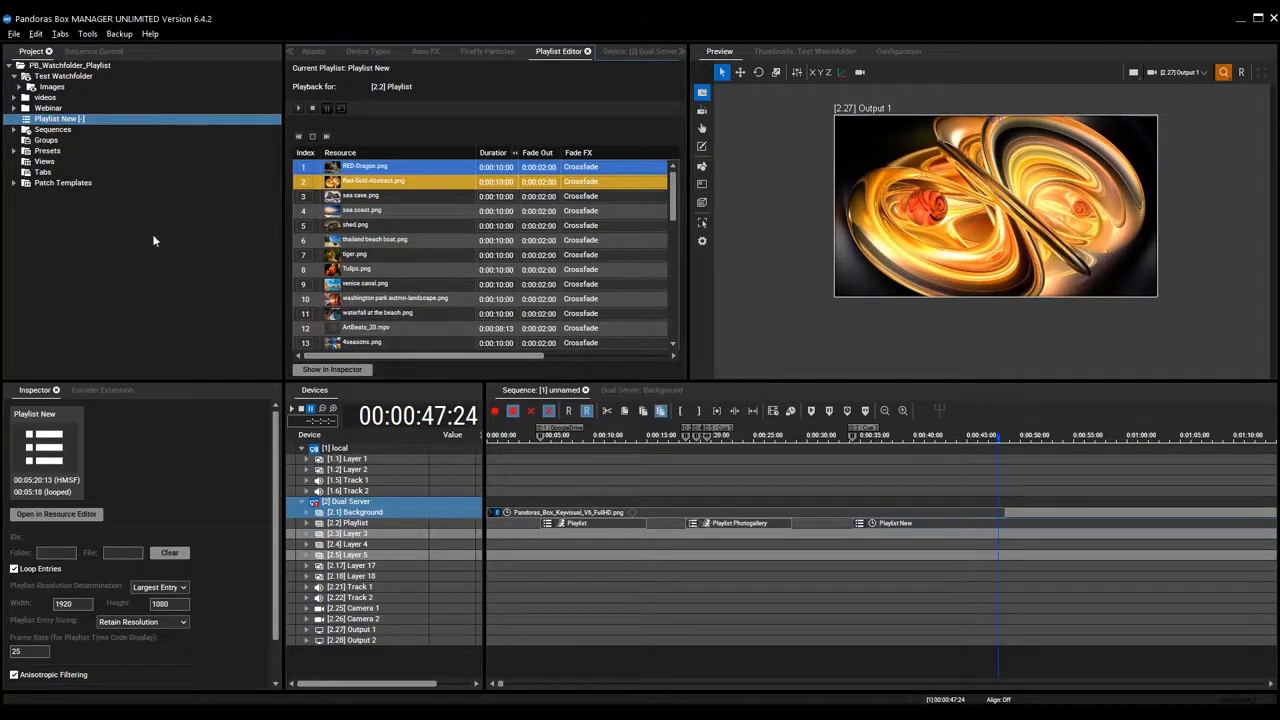
Create another playlist in the root of PB_Watchfolder_Playlist and rename it as Playlist 2.
click(72, 66)
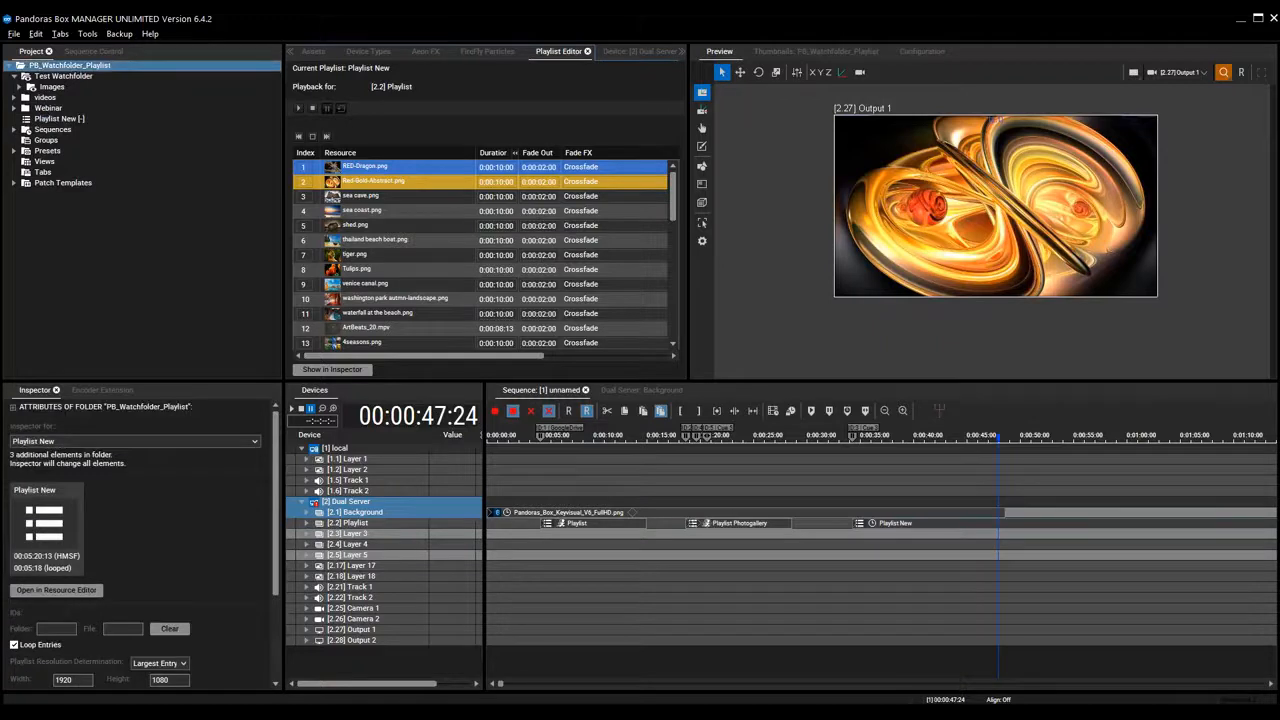
right_click(80, 70)
click(134, 166)
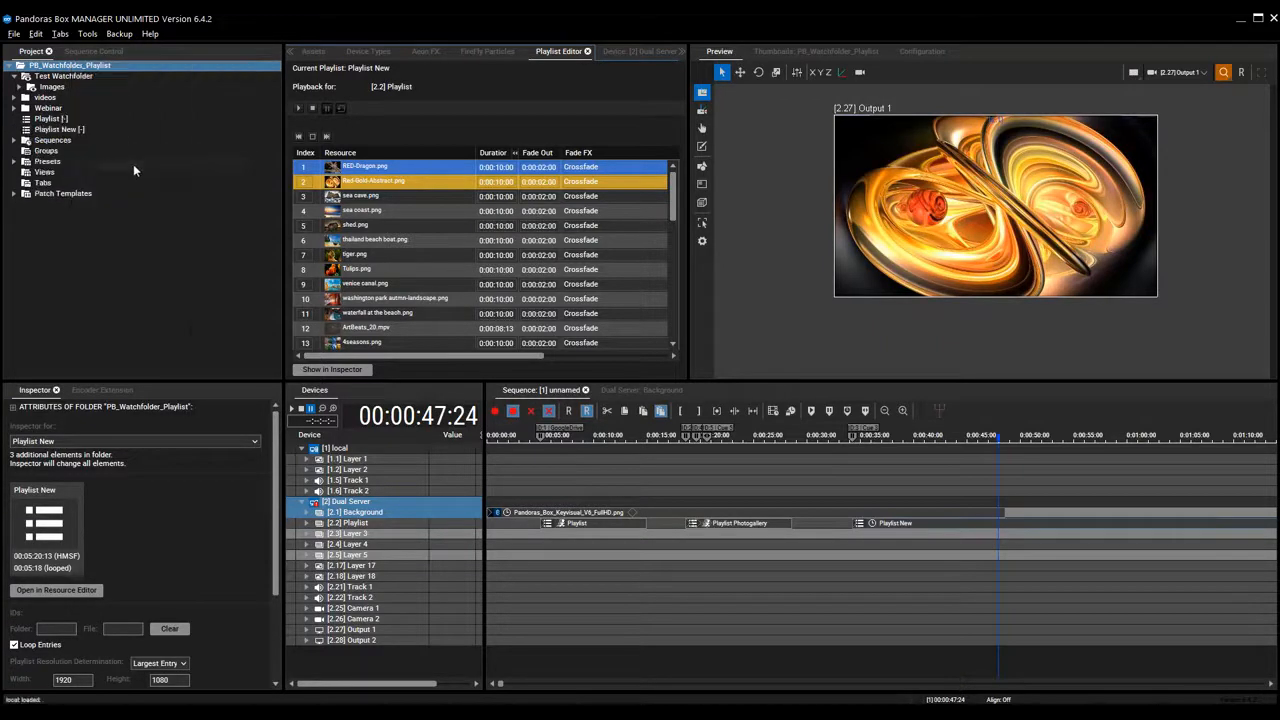
right_click(63, 119)
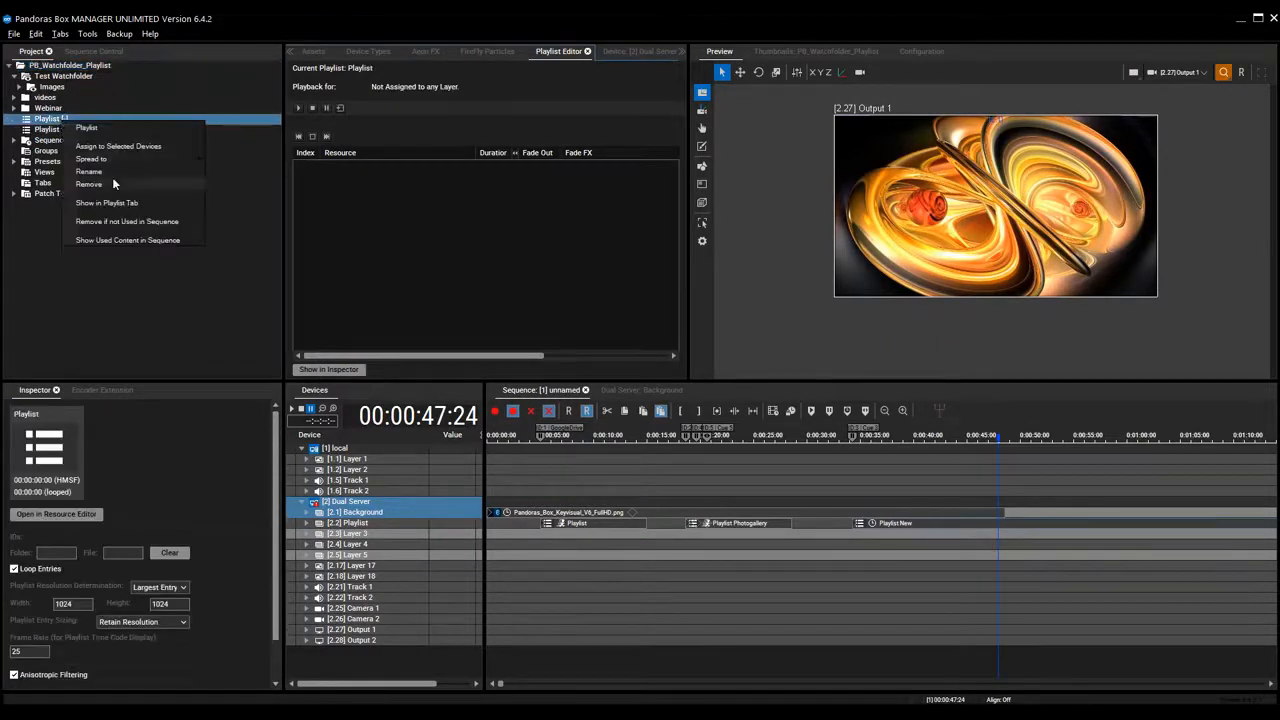
click(112, 171)
text(2)
key(Return)
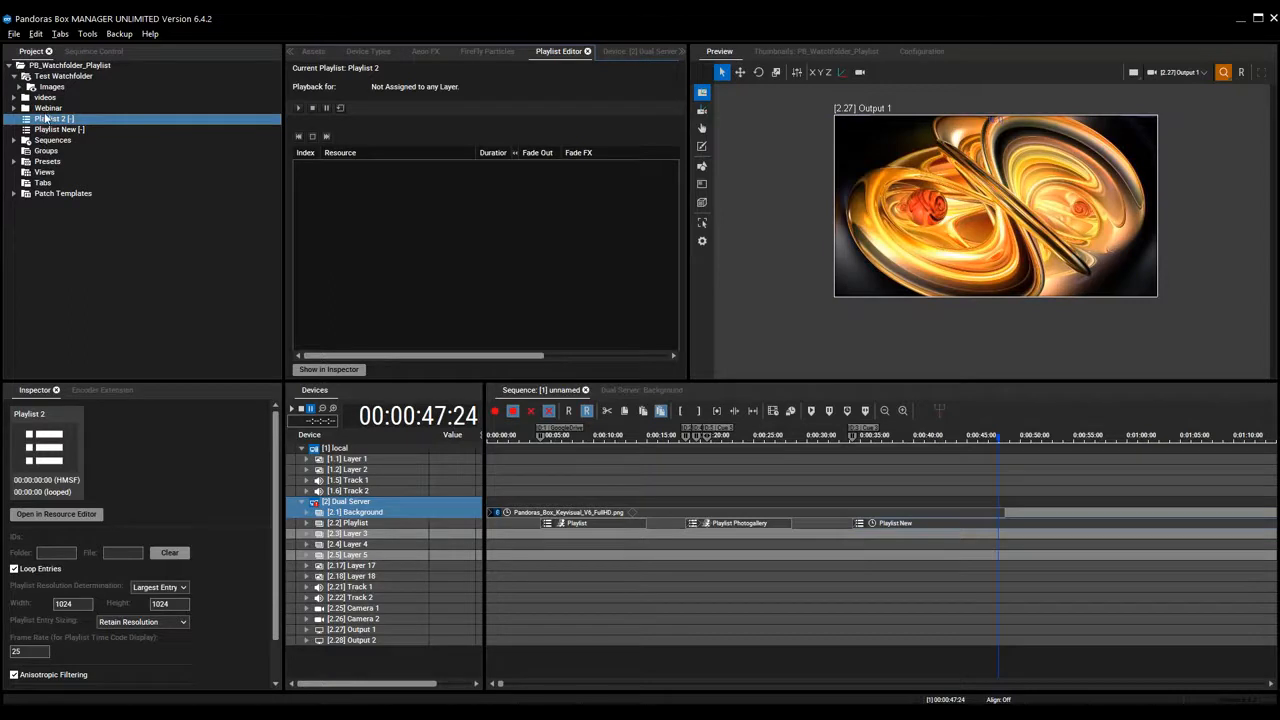
Change the connected playlist of the Test Watchfolder to Playlist 2.
click(50, 77)
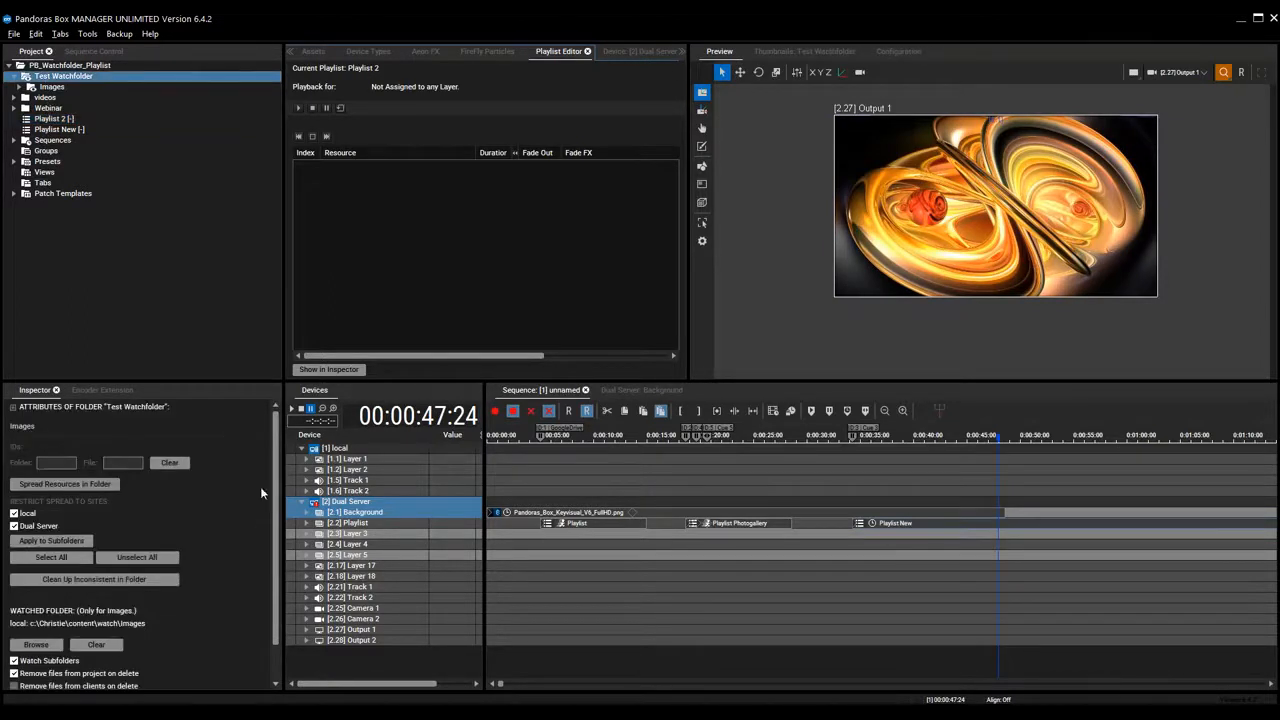
scroll(262, 510, down, 2)
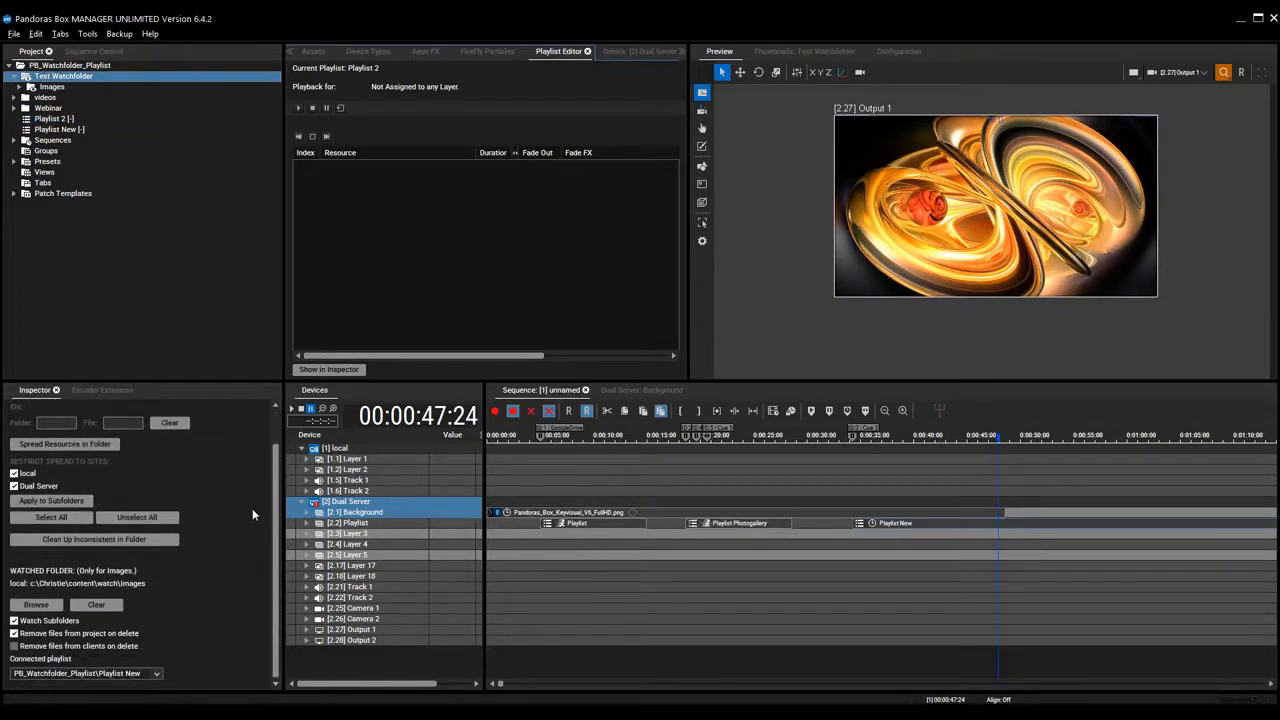
click(157, 677)
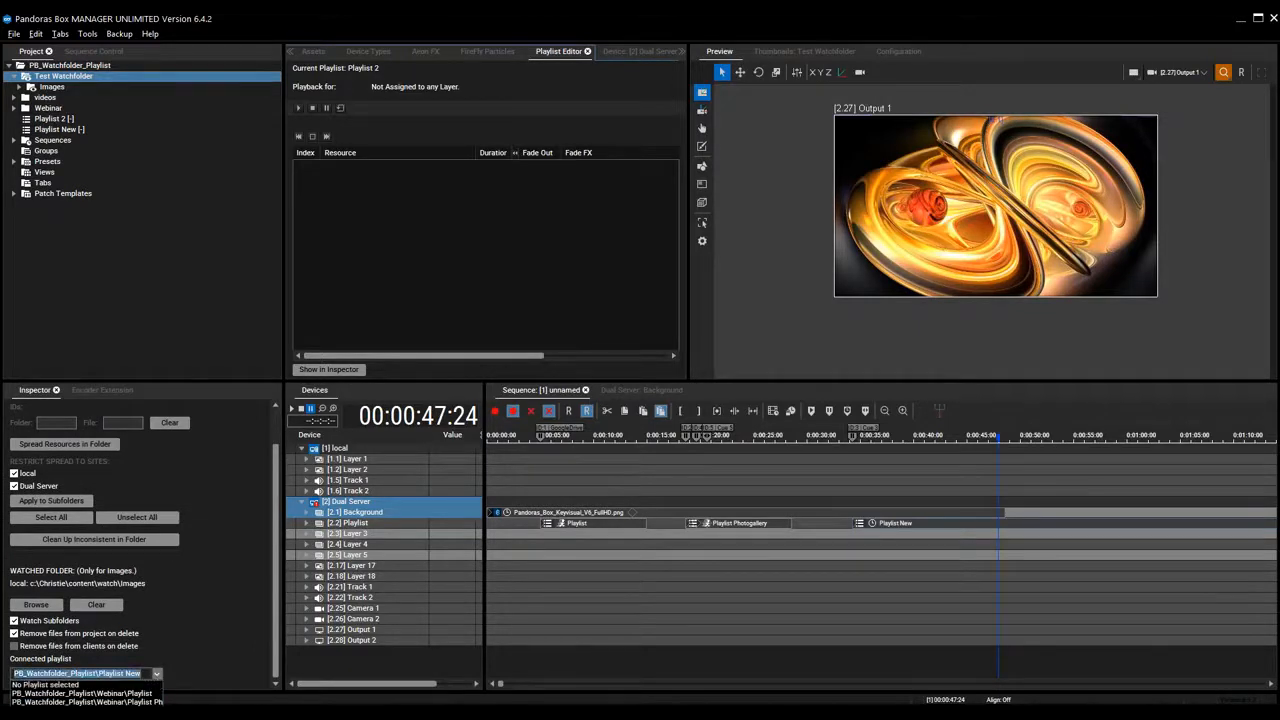
click(70, 711)
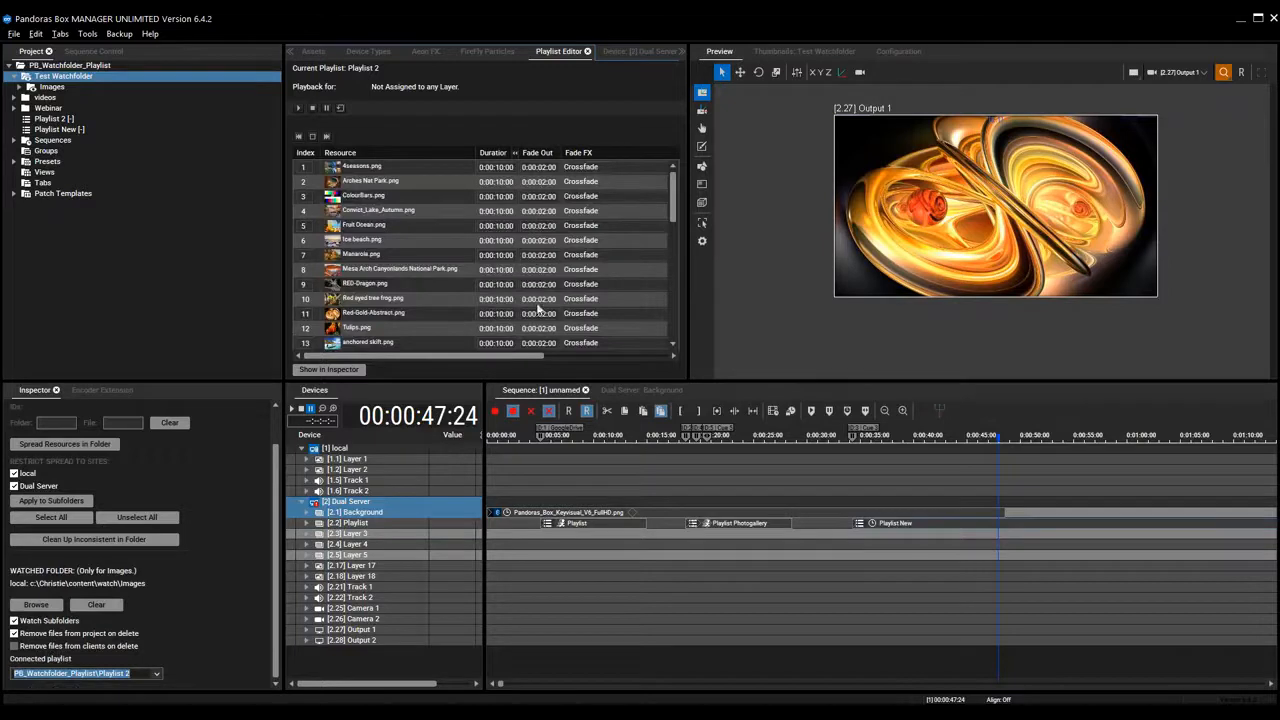
mouse_move(673, 195)
mouse_down()
mouse_move(672, 276)
mouse_move(673, 187)
mouse_up()
Switch to File Explorer, go up from the watch folder to the content folder, and minimise the window.
key(alt+Tab)
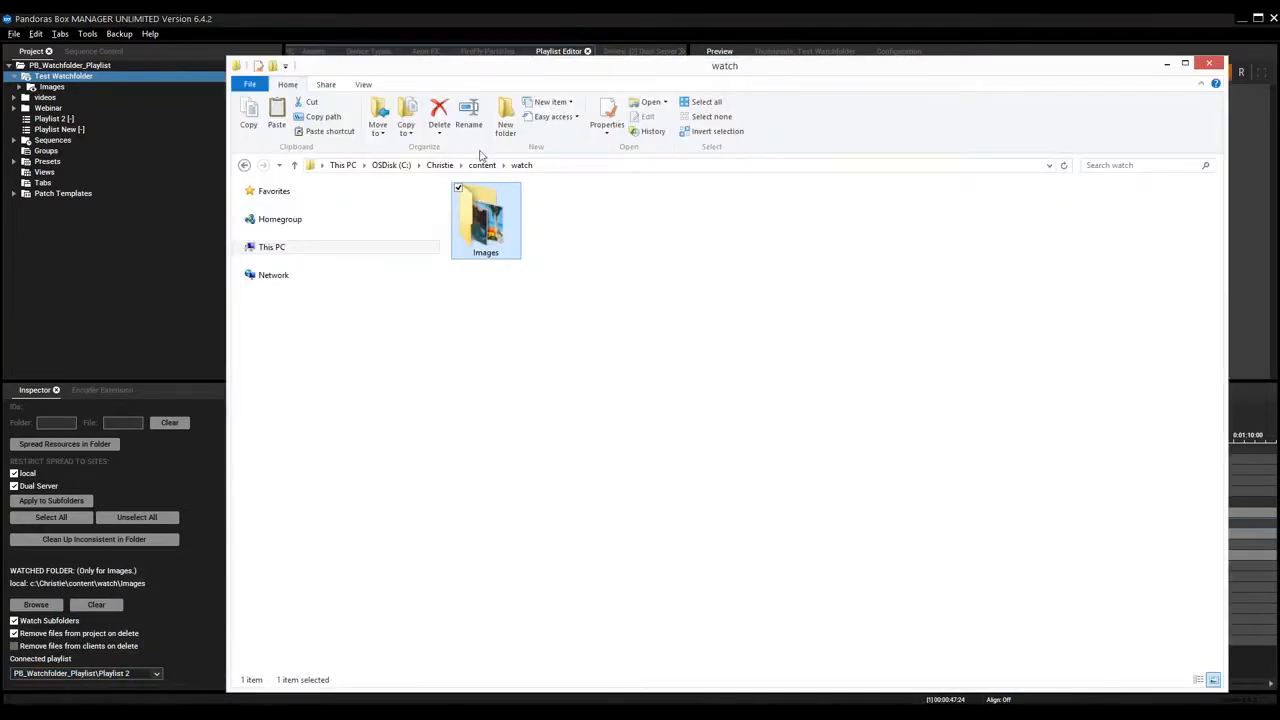
click(484, 166)
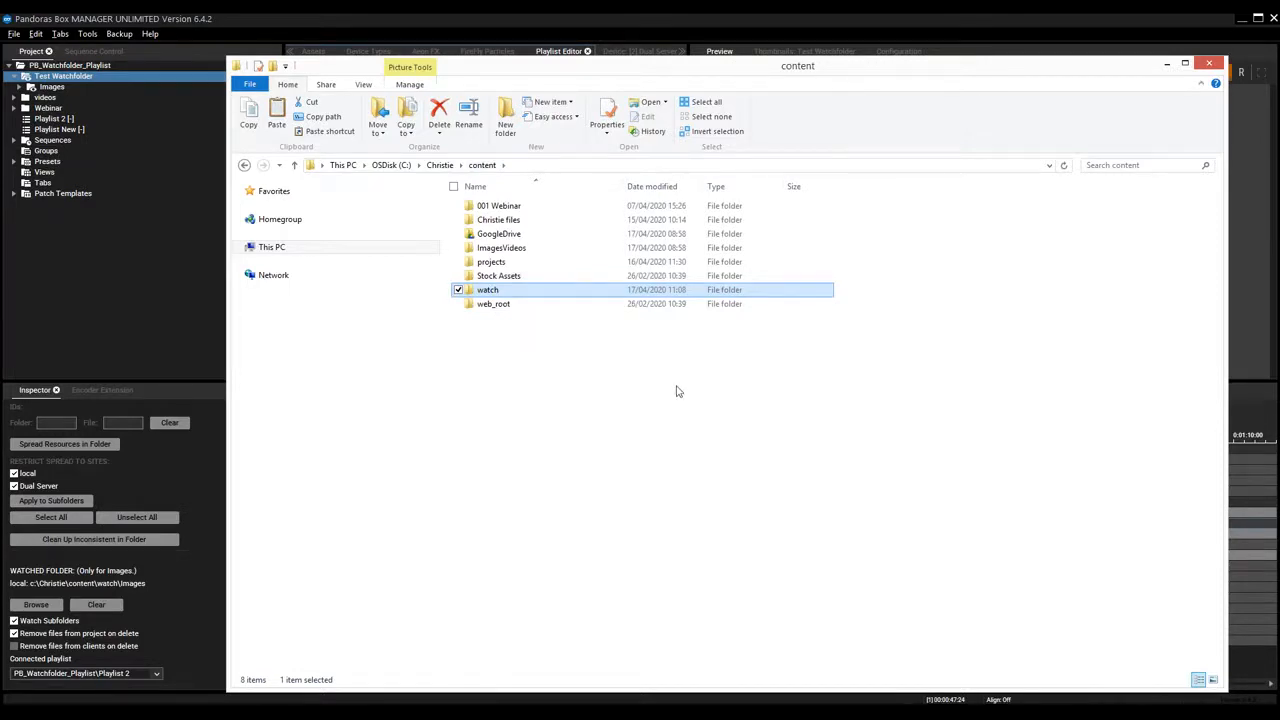
drag(857, 76, 825, 49)
click(610, 428)
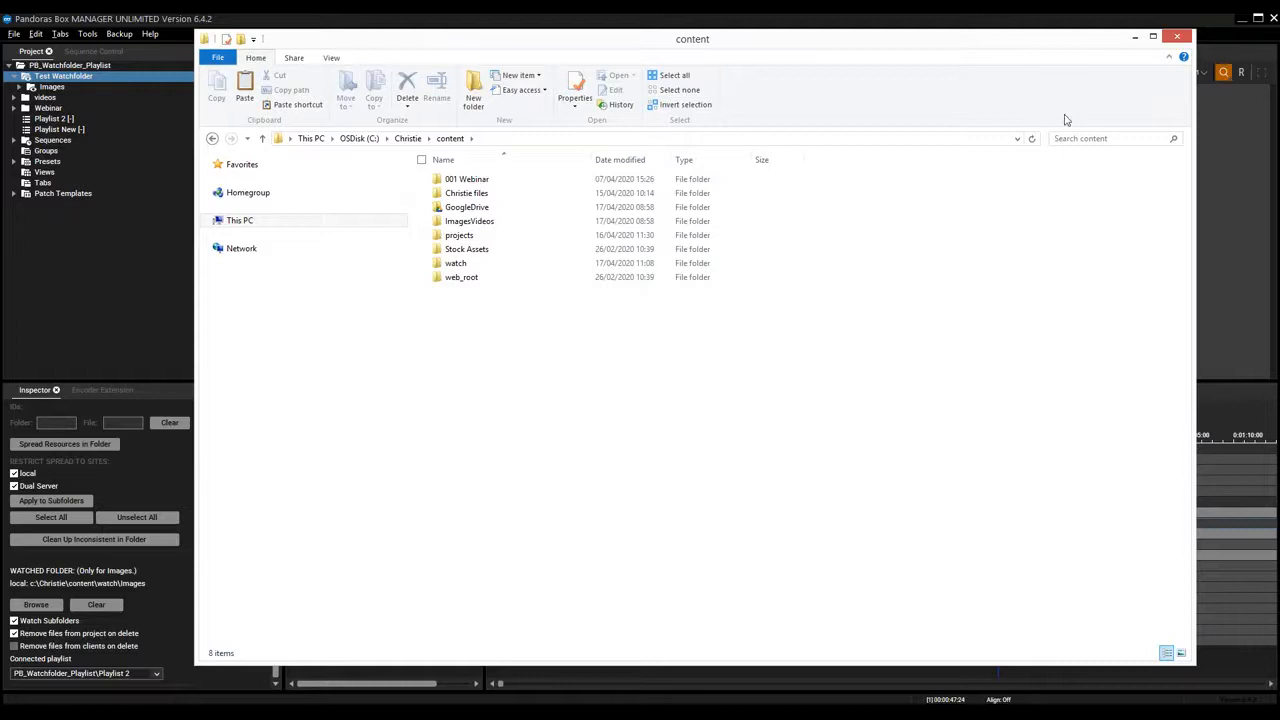
drag(1119, 48, 1105, 48)
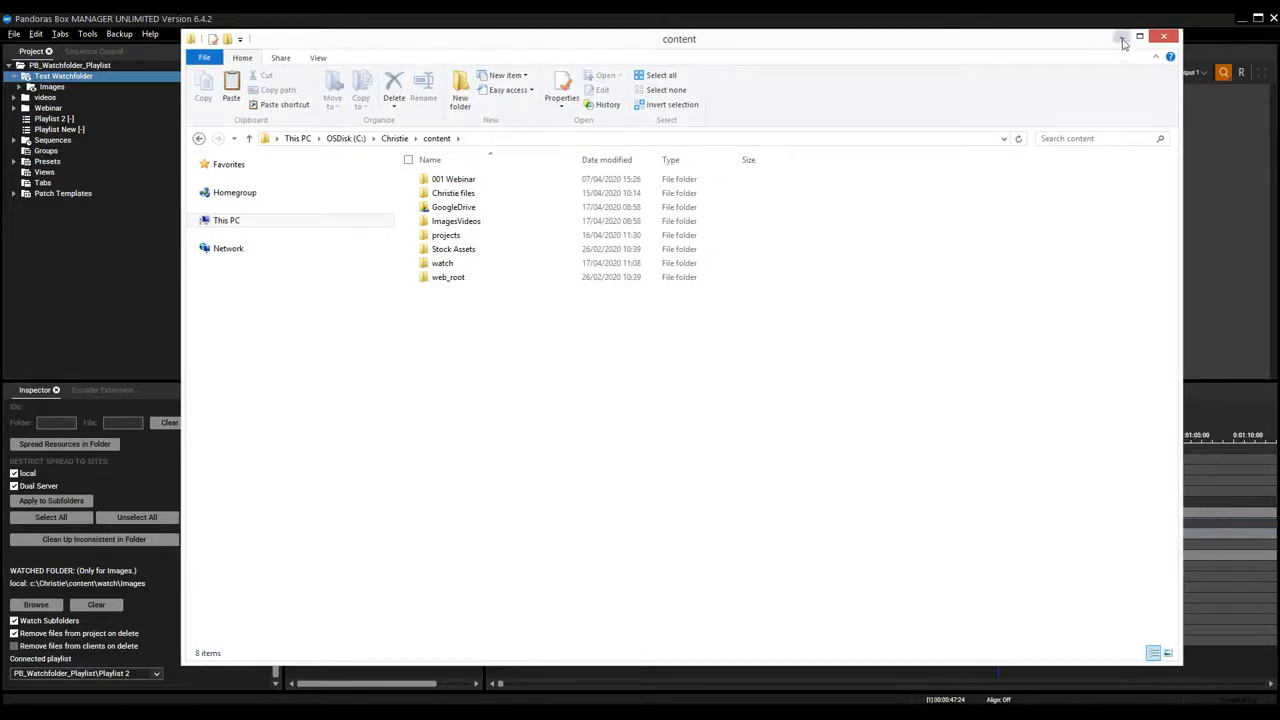
click(1122, 38)
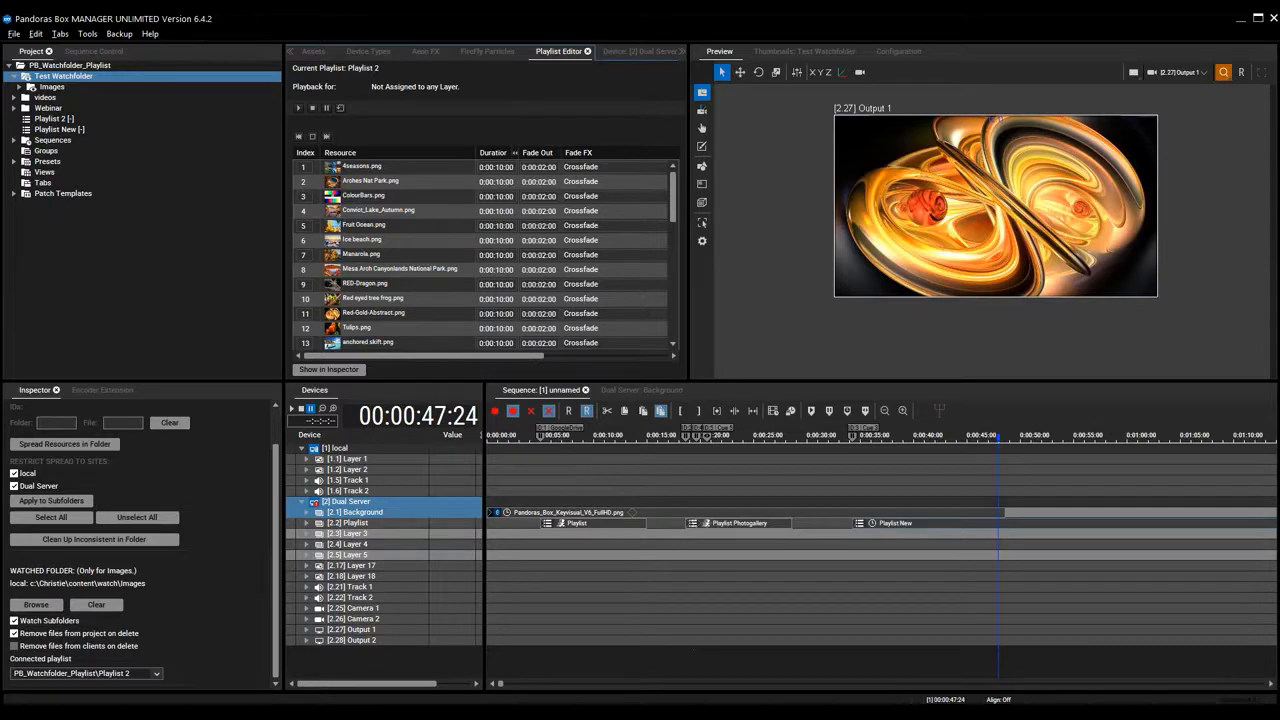
Bring up the Widget Designer window, switch to the PowerPoint slide show and advance to the Widget Designer TreeView slide.
mouse_move(673, 715)
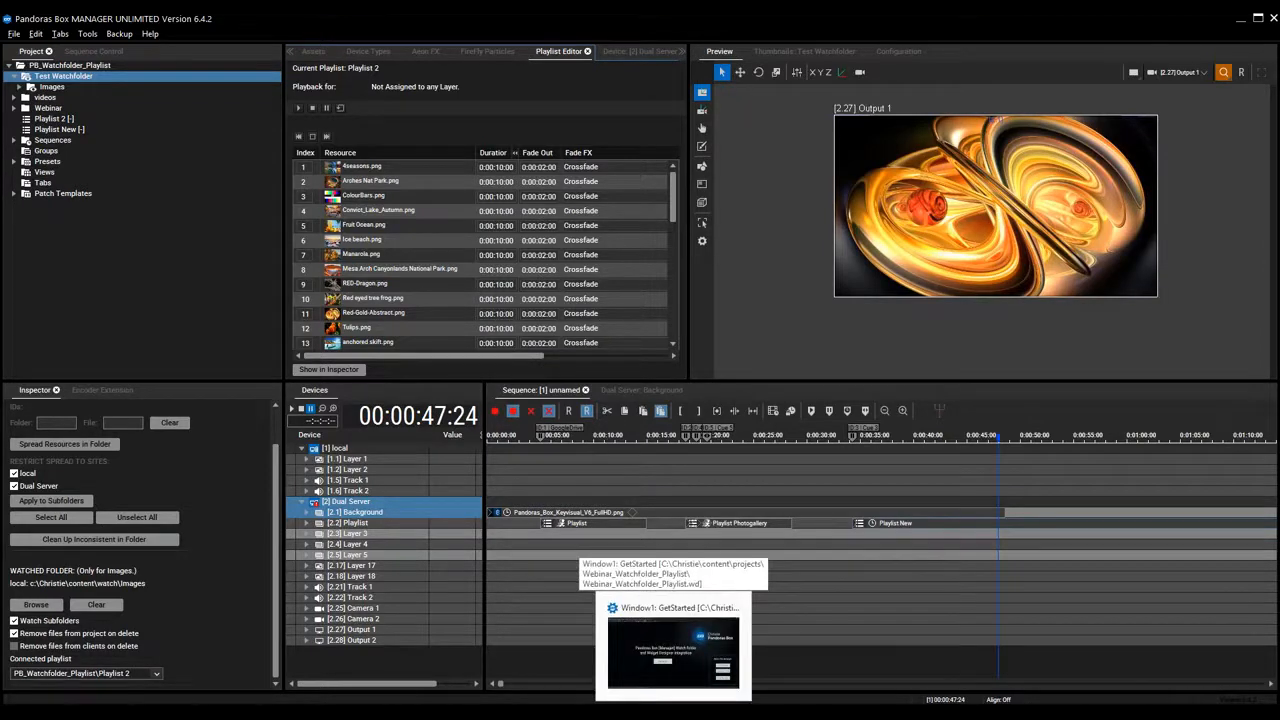
click(673, 650)
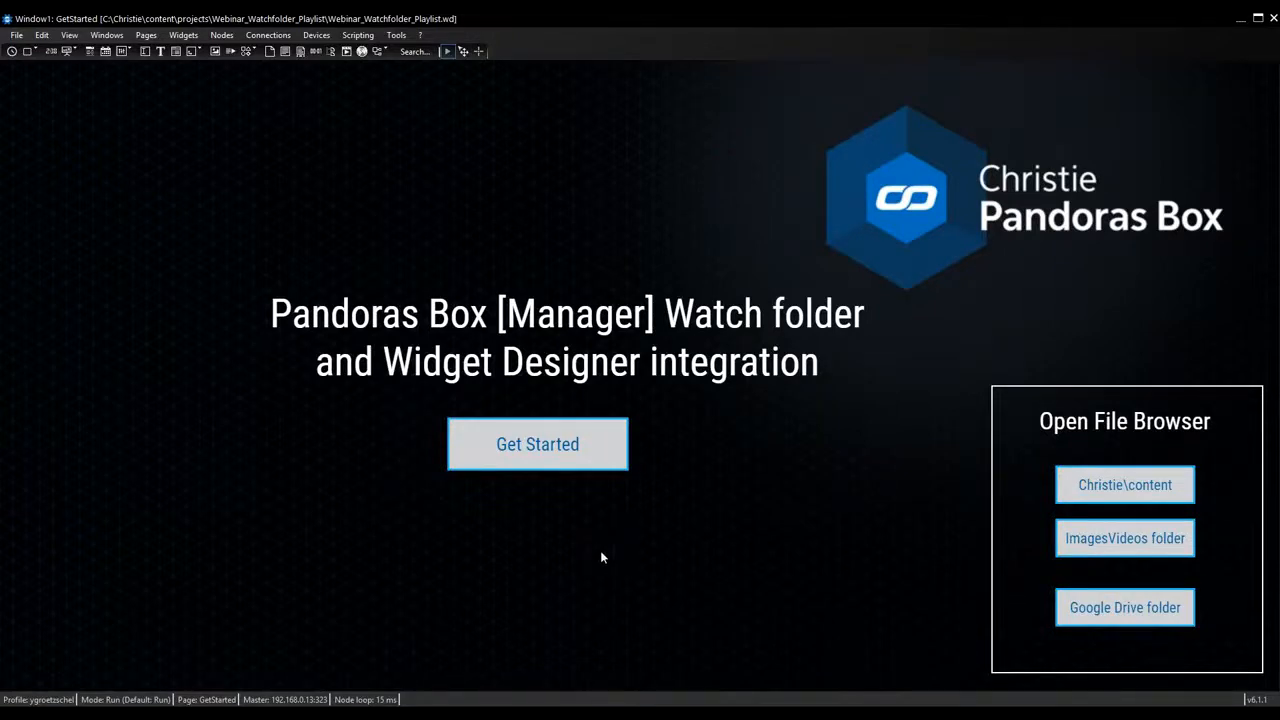
mouse_move(588, 714)
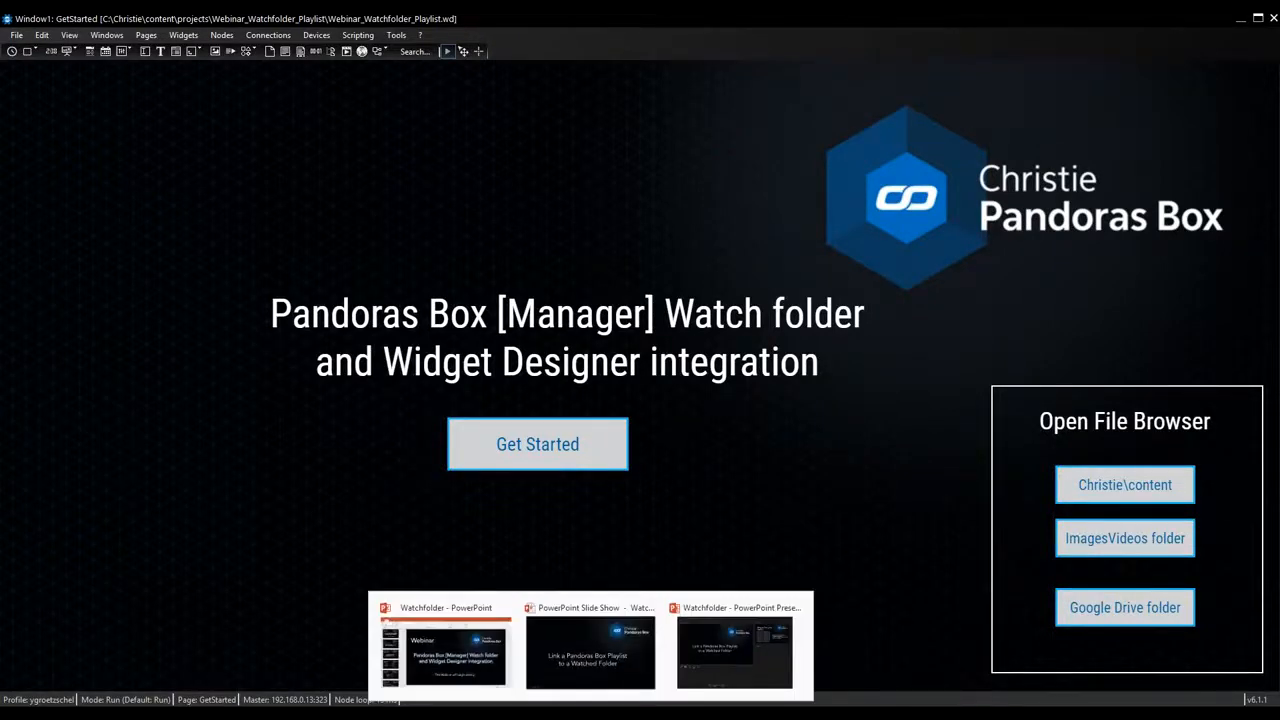
click(591, 668)
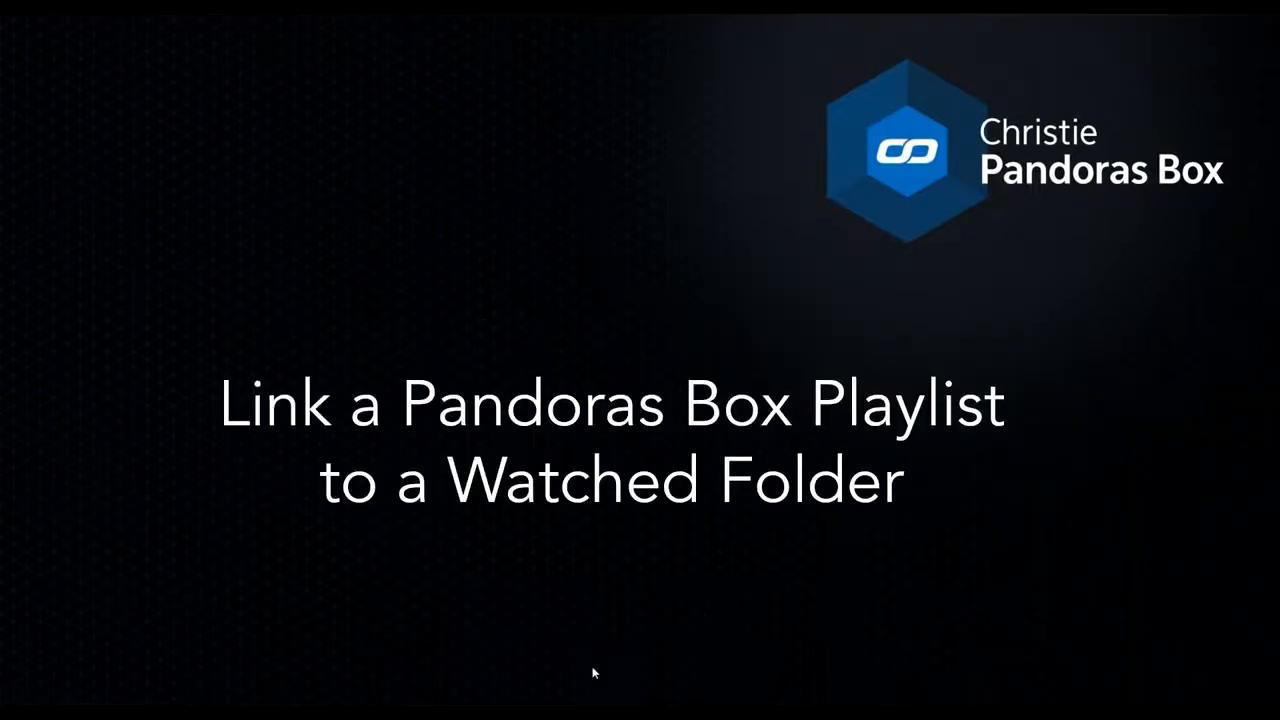
click(726, 607)
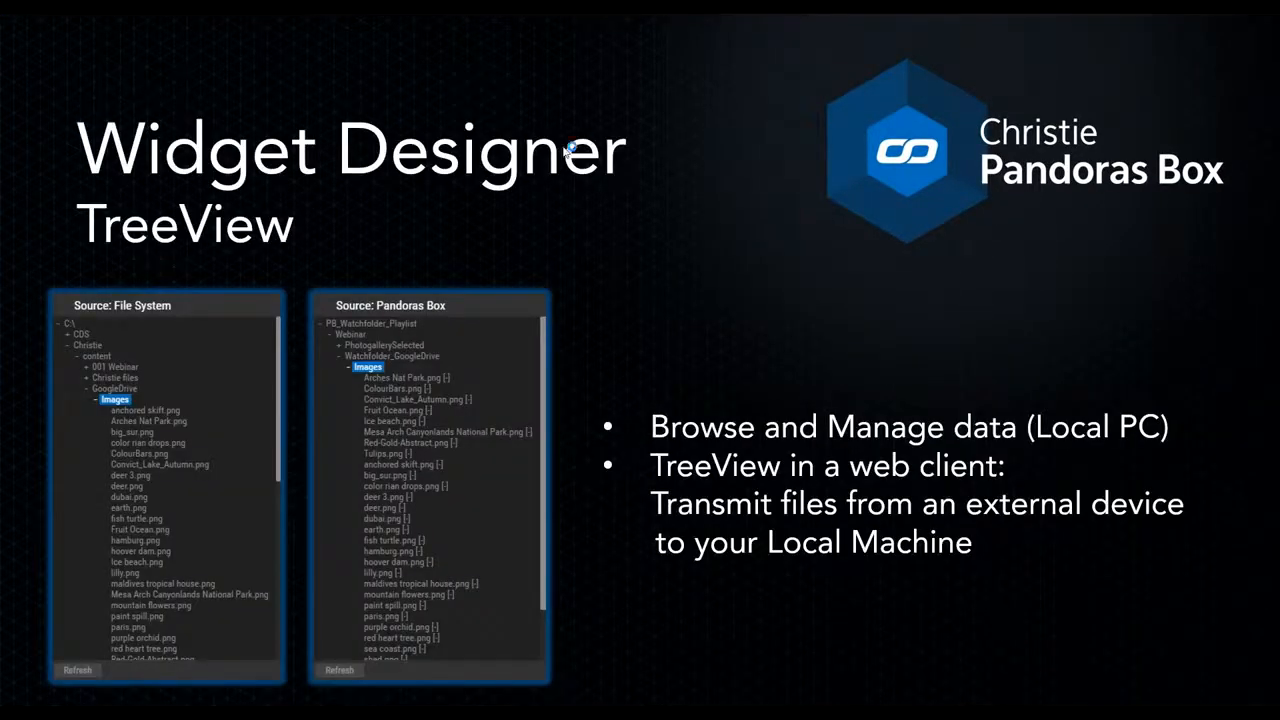
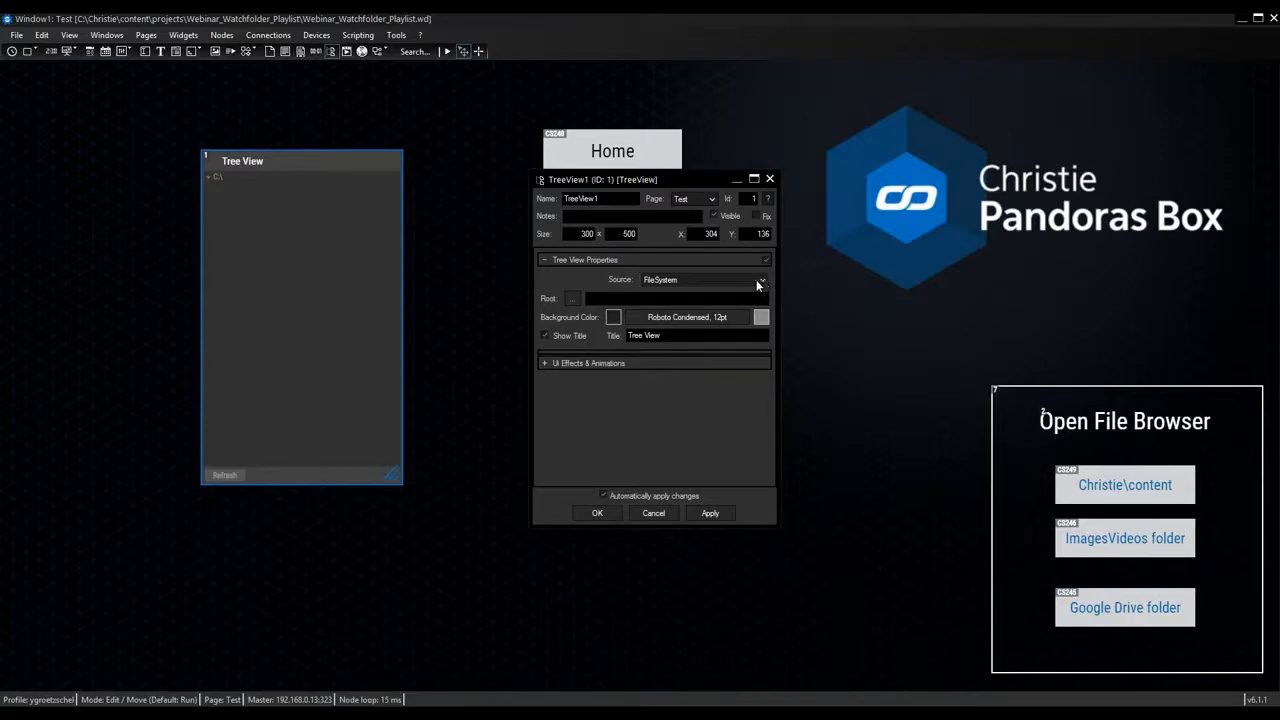
Switch Widget Designer to run mode and expand the C:\ drive in the Tree View widget.
click(451, 52)
click(210, 177)
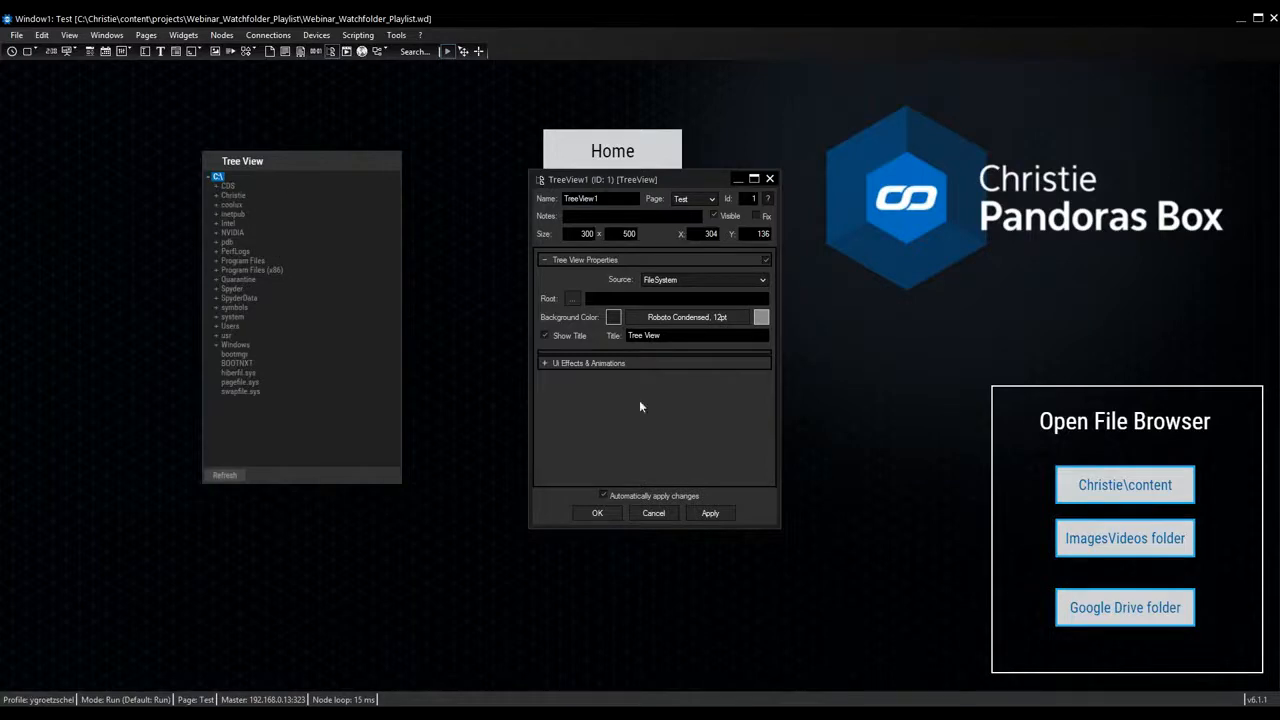
Set the Tree View's source to PandorasBox and expand PB_Watchfolder_Playlist and its Webinar folder.
click(744, 279)
click(660, 300)
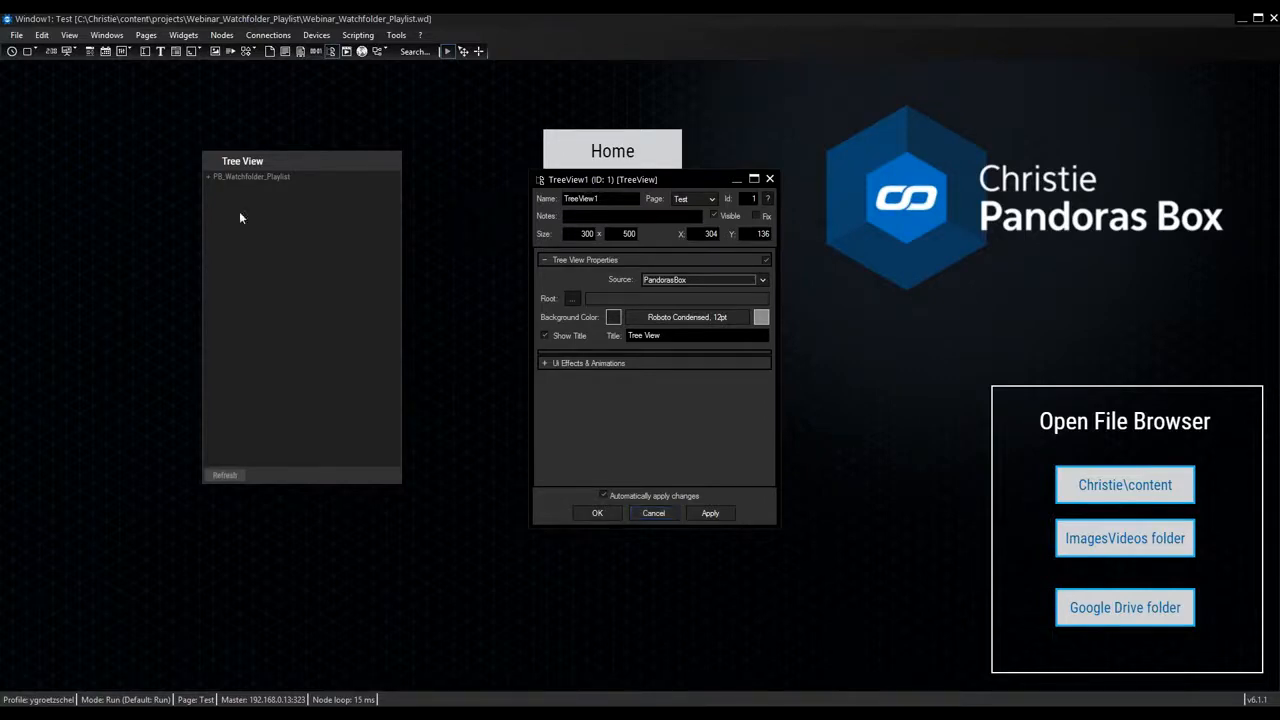
click(207, 178)
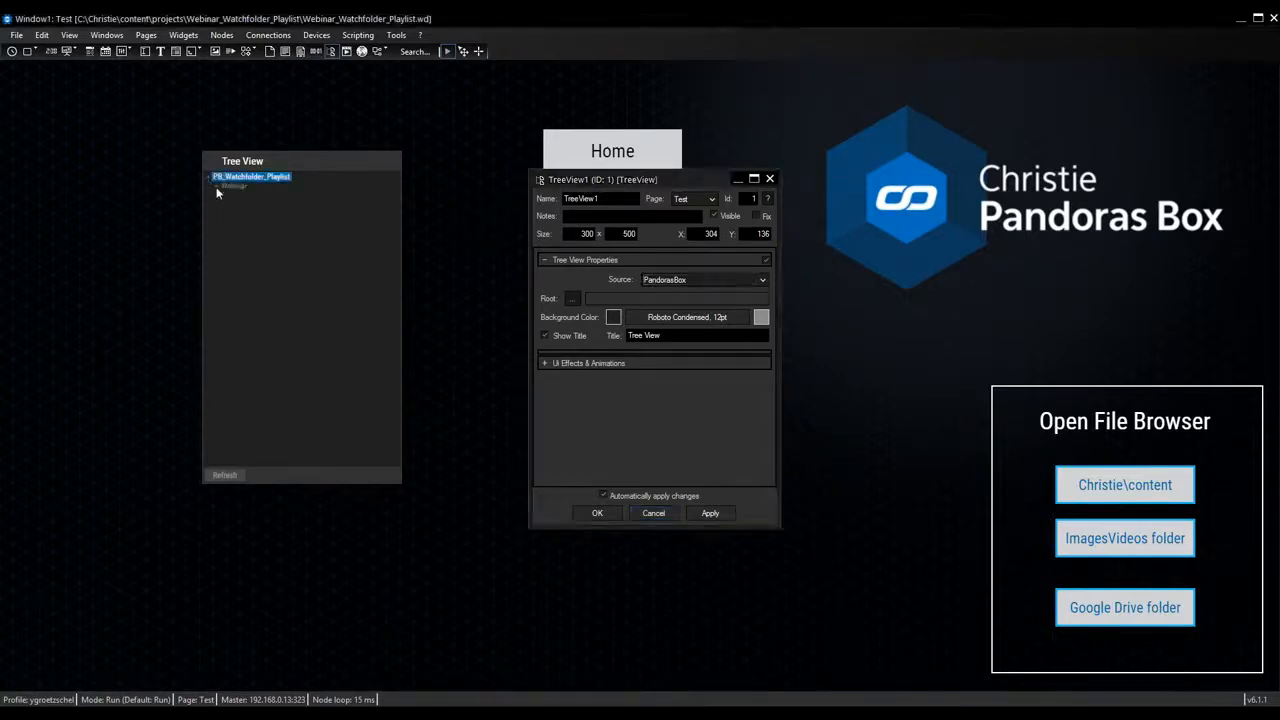
click(216, 185)
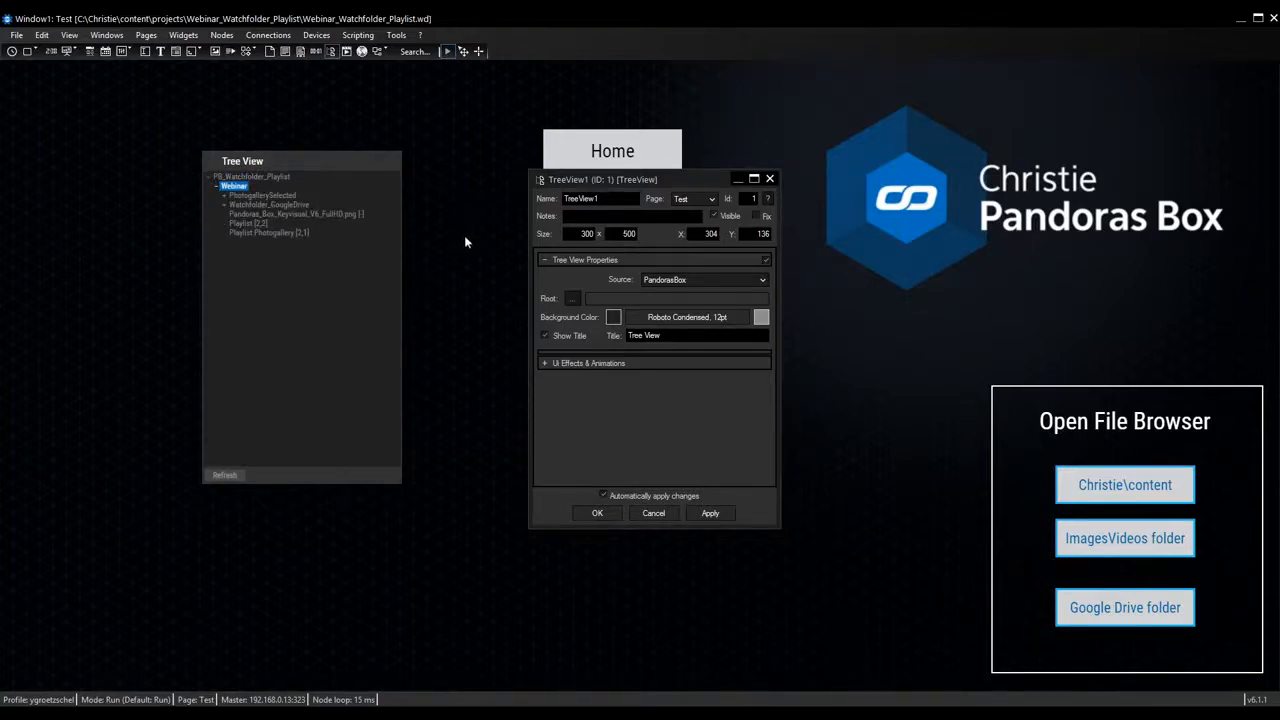
Minimise the TreeView1 properties dialog, reopen it and set the Tree View's source to FileSystem.
drag(580, 176, 545, 133)
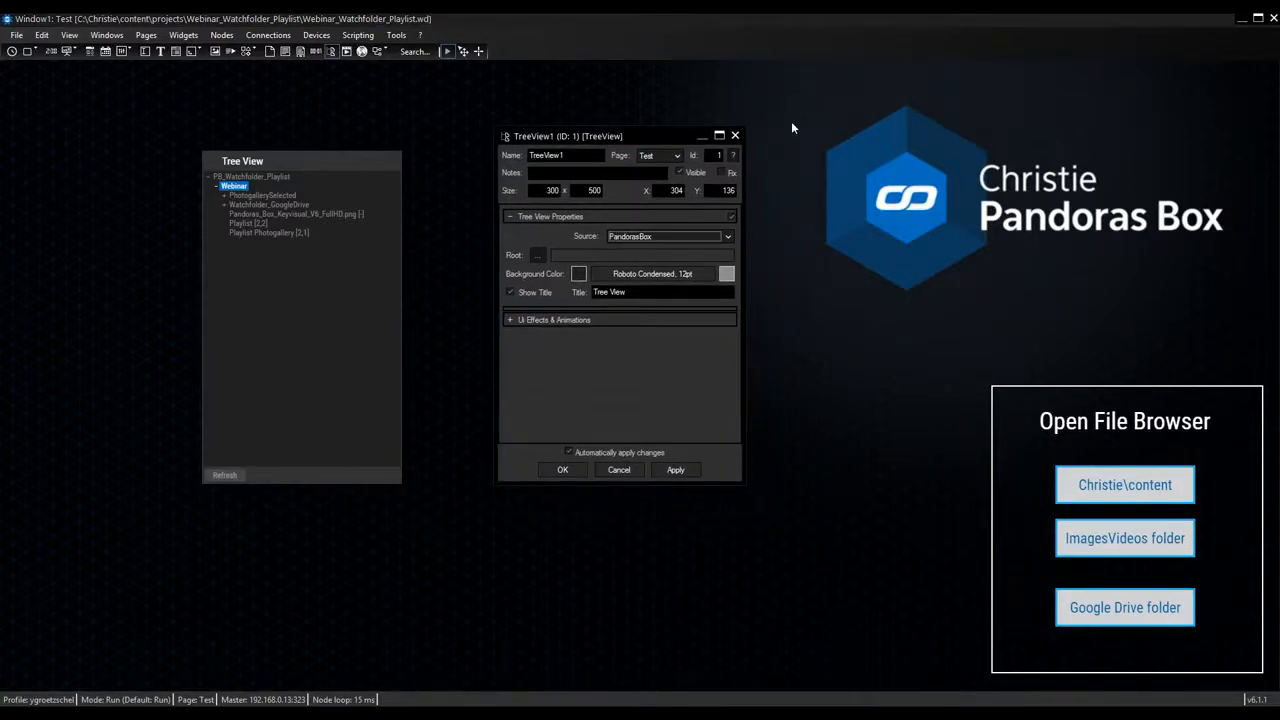
click(702, 138)
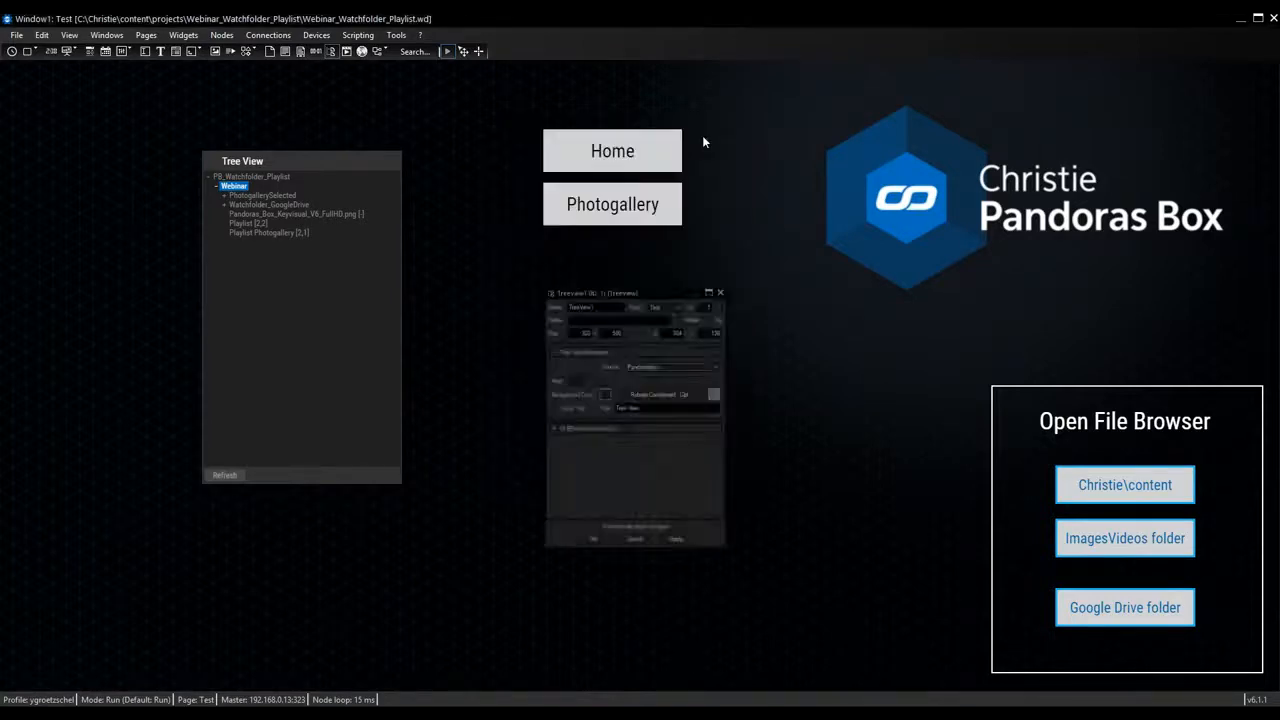
right_click(318, 174)
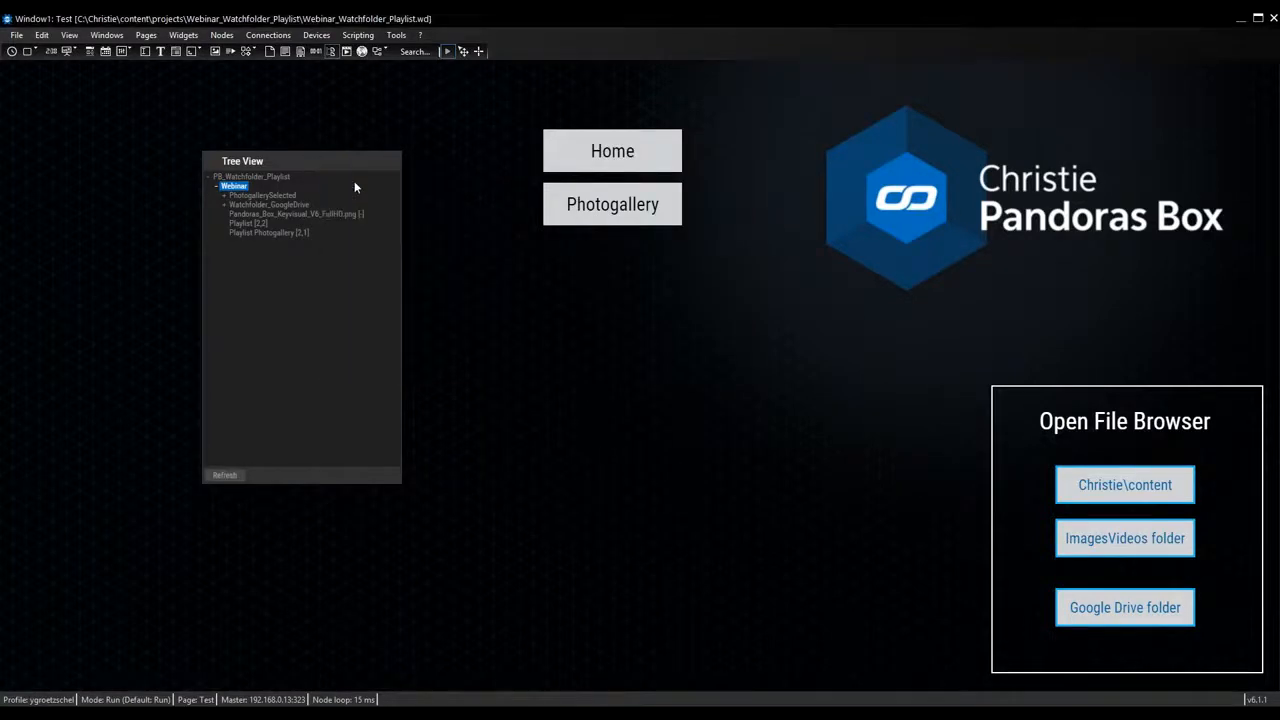
click(345, 174)
click(722, 234)
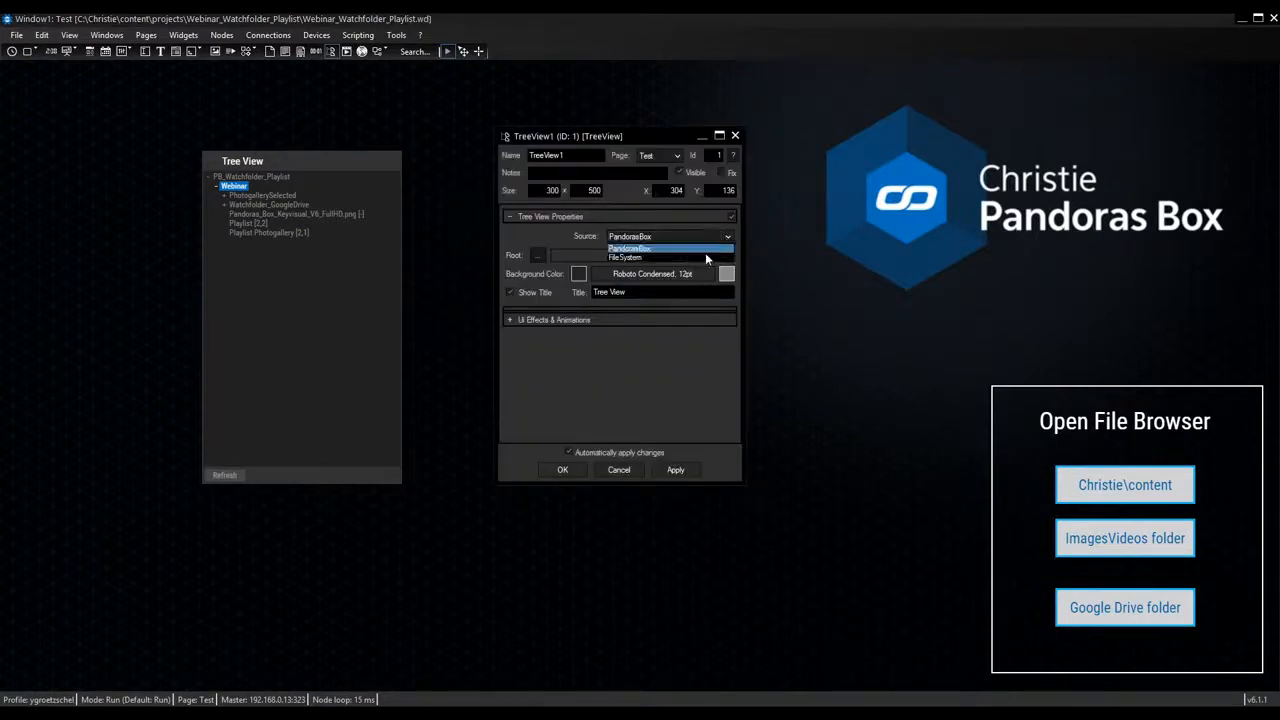
click(701, 253)
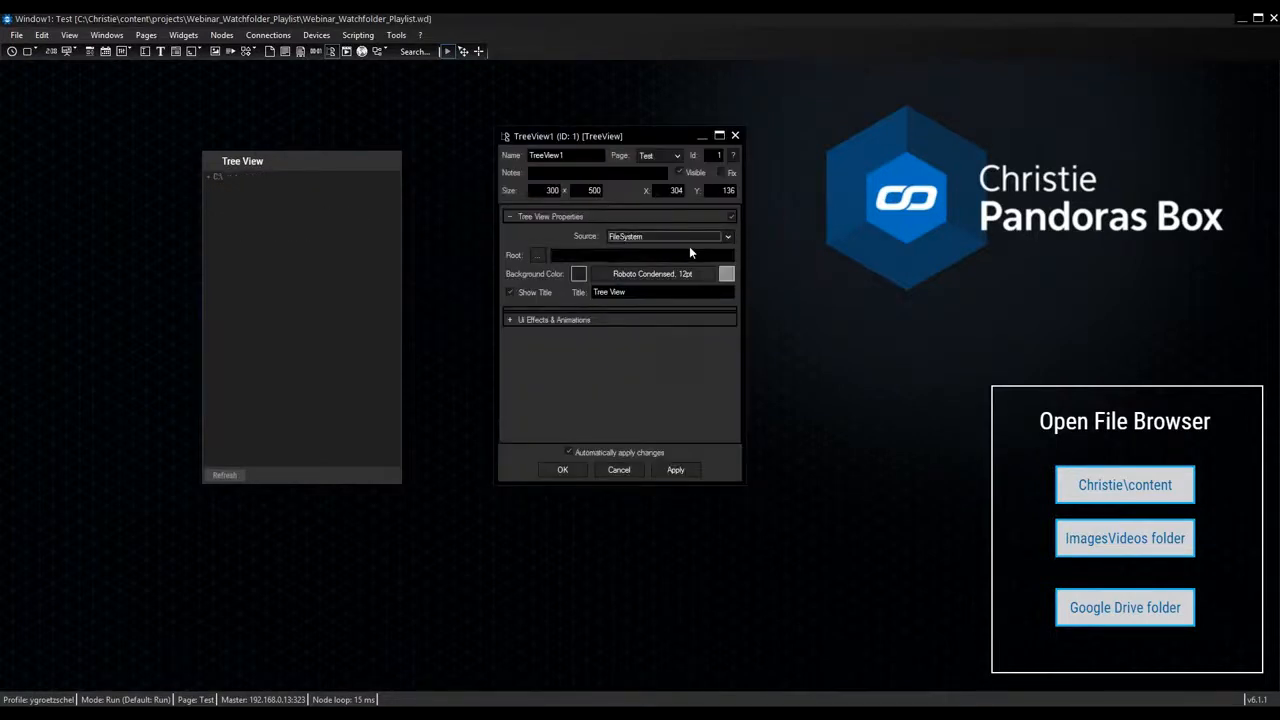
Confirm the Tree View properties and expand the tree down to C:\Christie\content\watch in the Chrome web client.
click(563, 470)
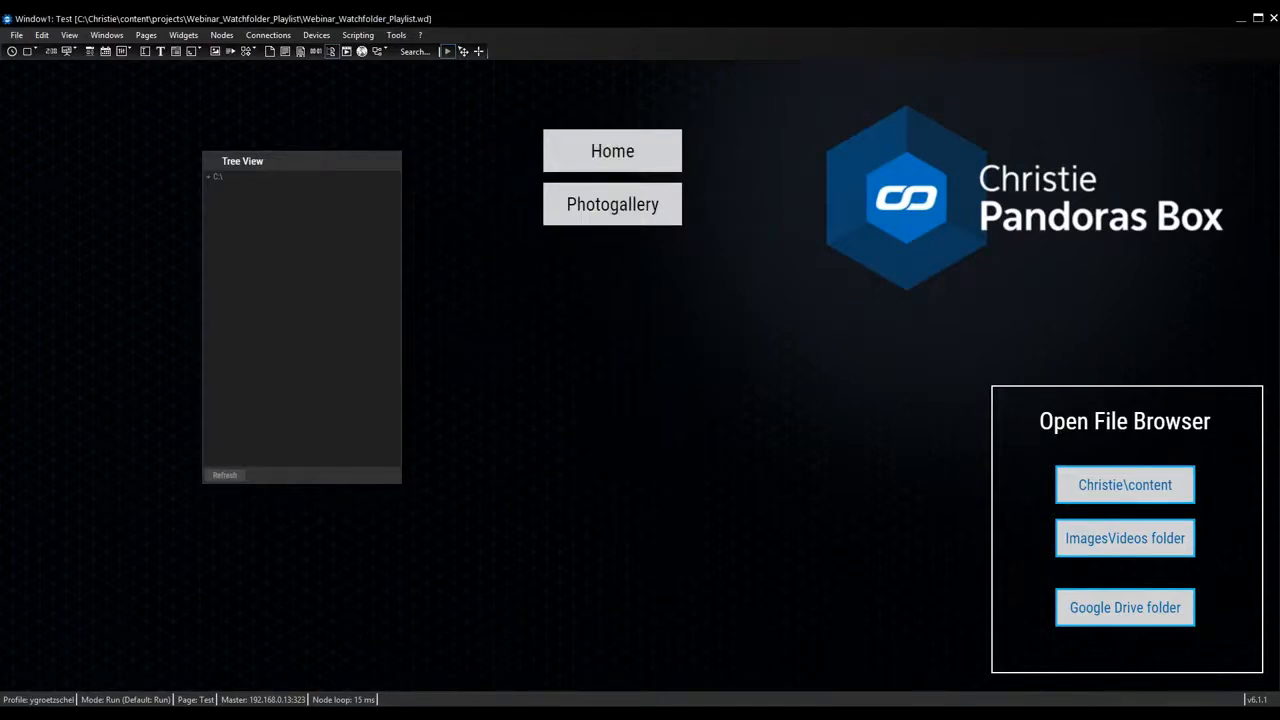
click(430, 700)
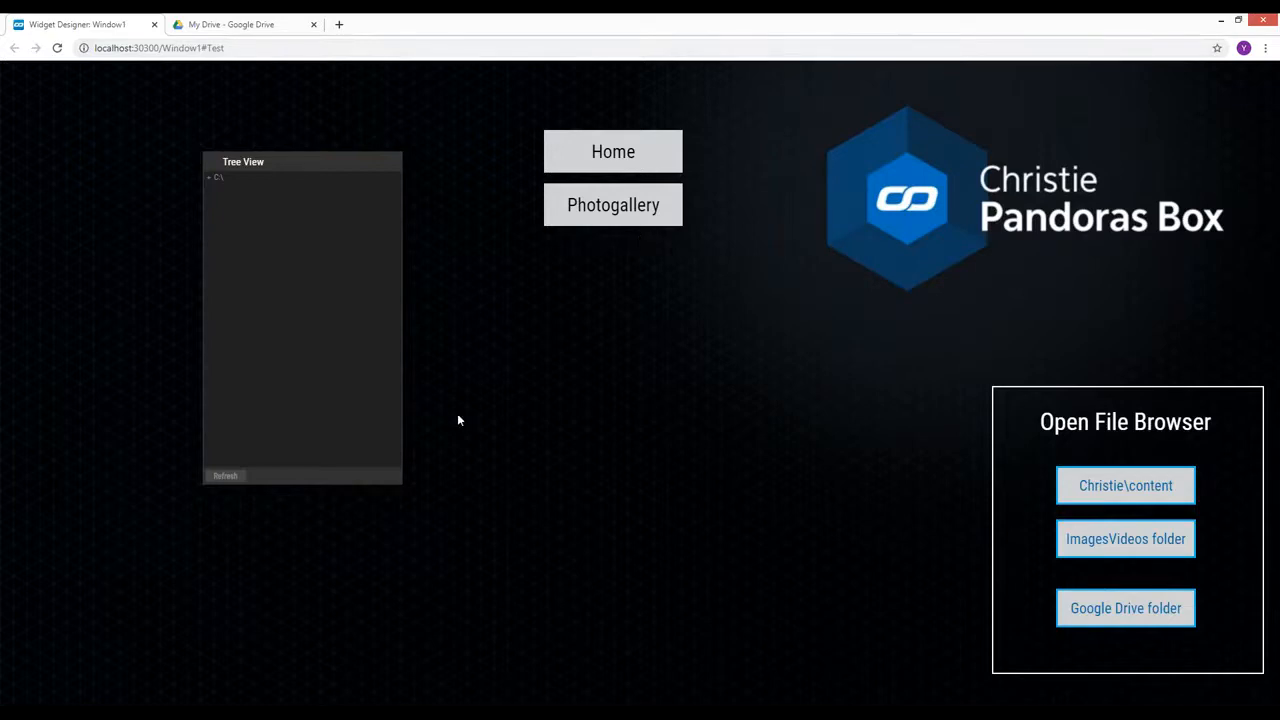
click(208, 178)
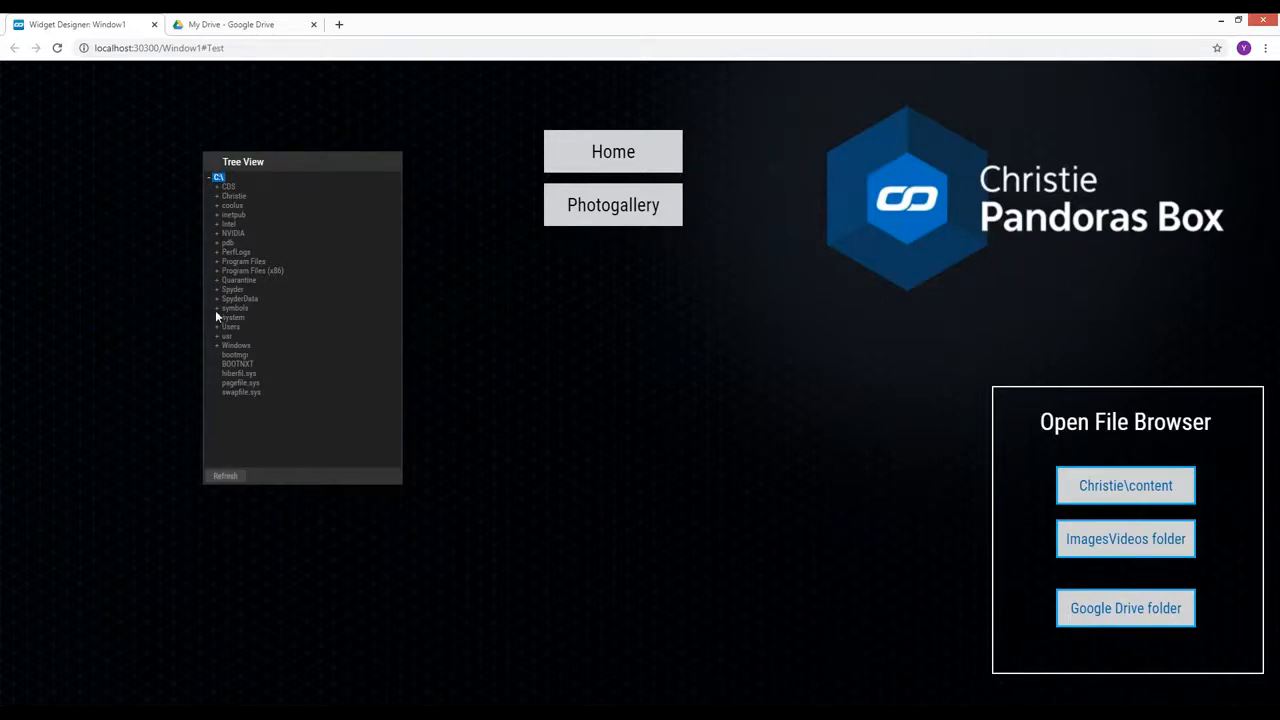
click(219, 196)
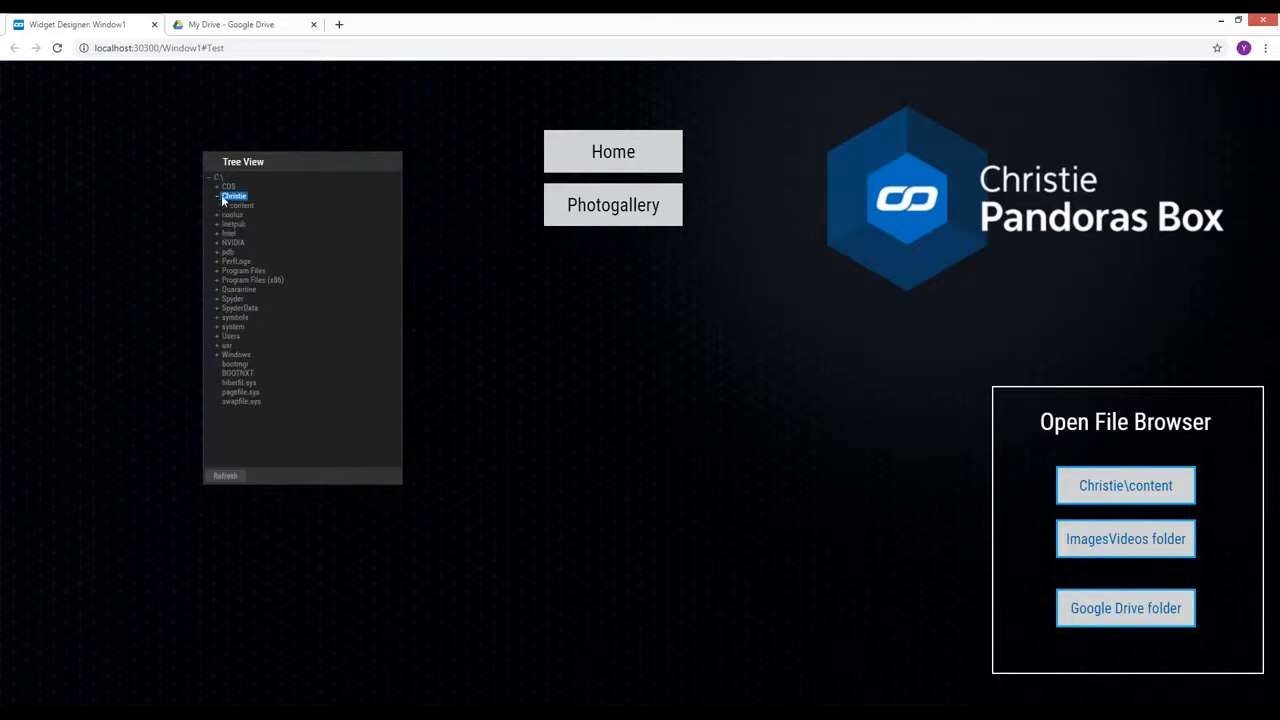
click(226, 206)
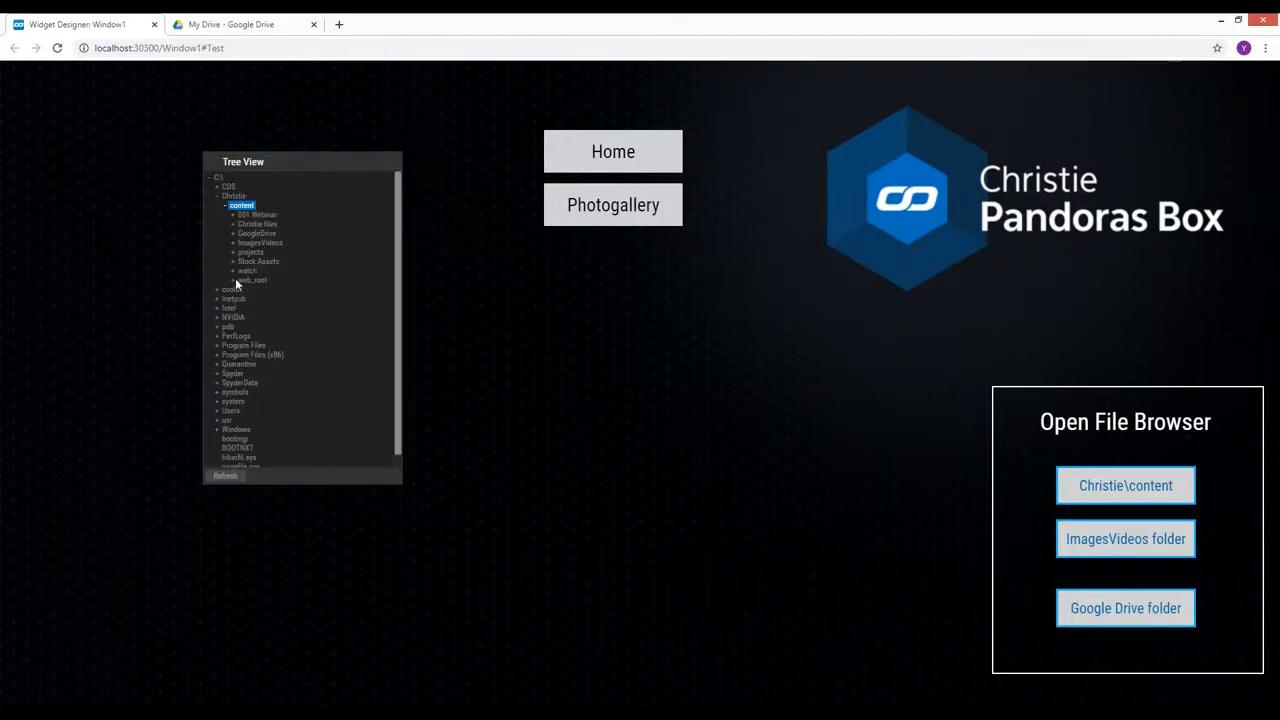
click(234, 271)
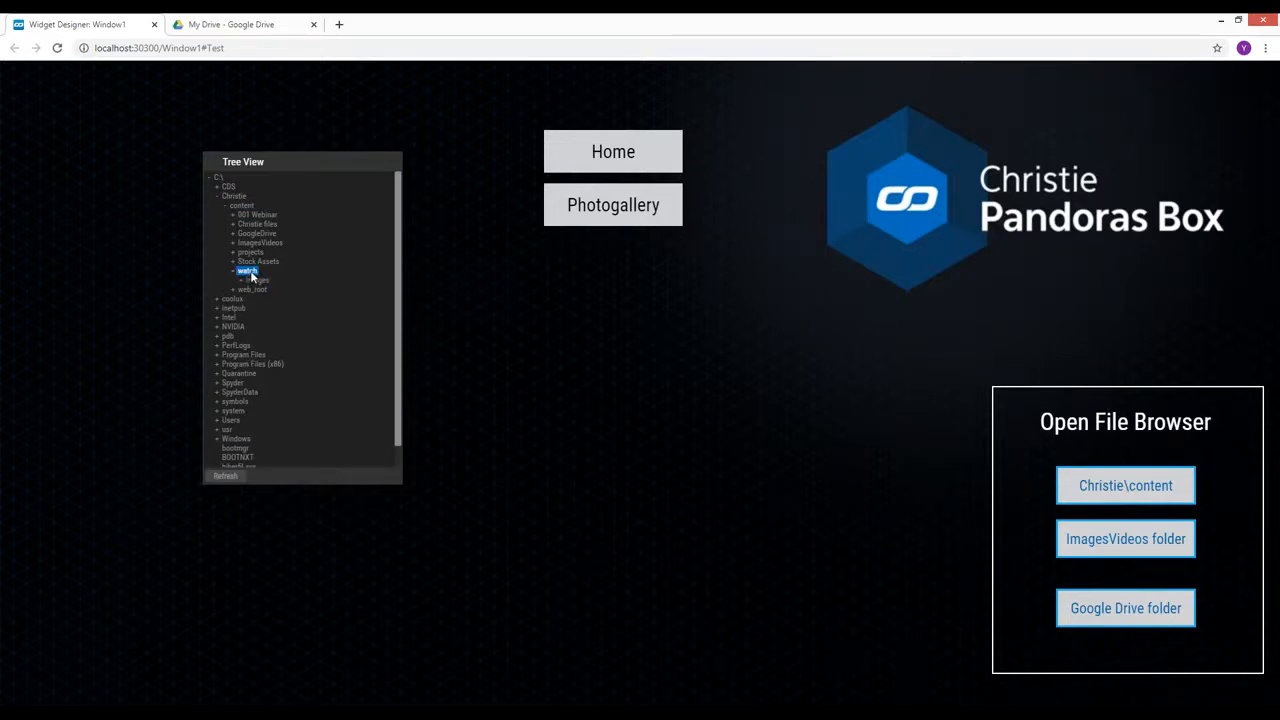
Add the file ArtBeats_30 from content\ImagesVideos\videos to the watch folder through the web client's Tree View and finish the upload.
right_click(252, 277)
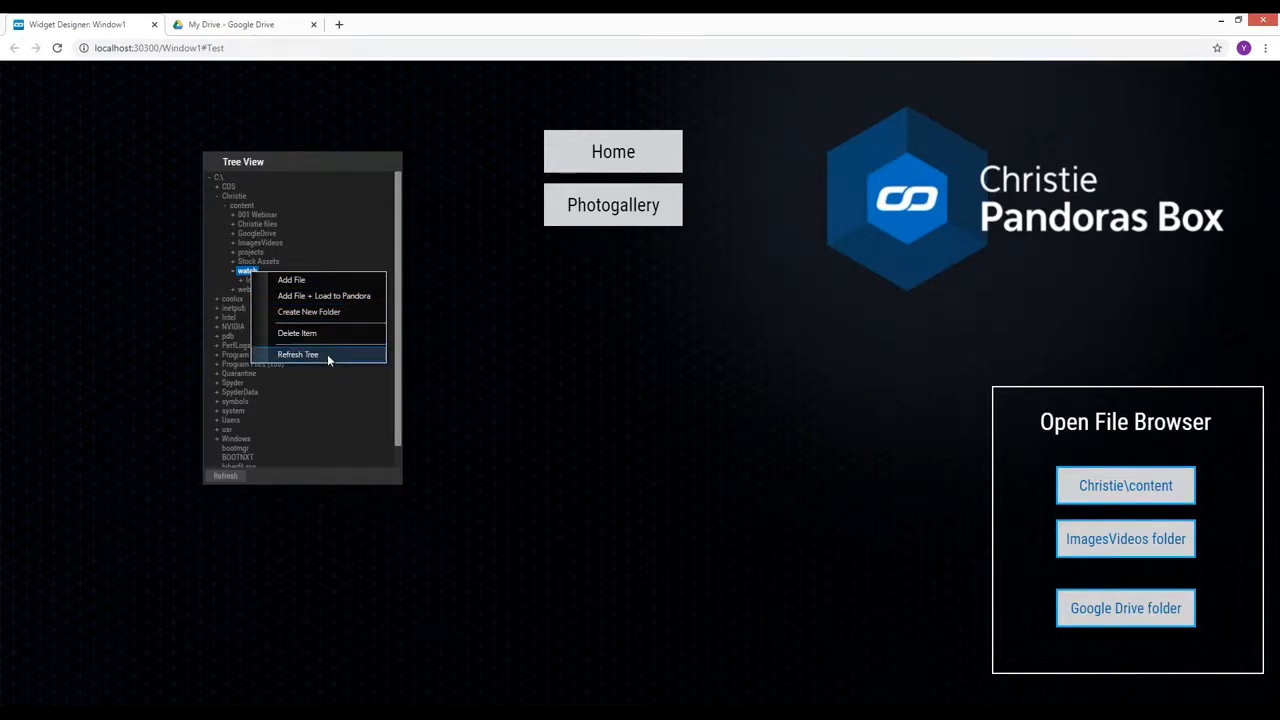
click(319, 283)
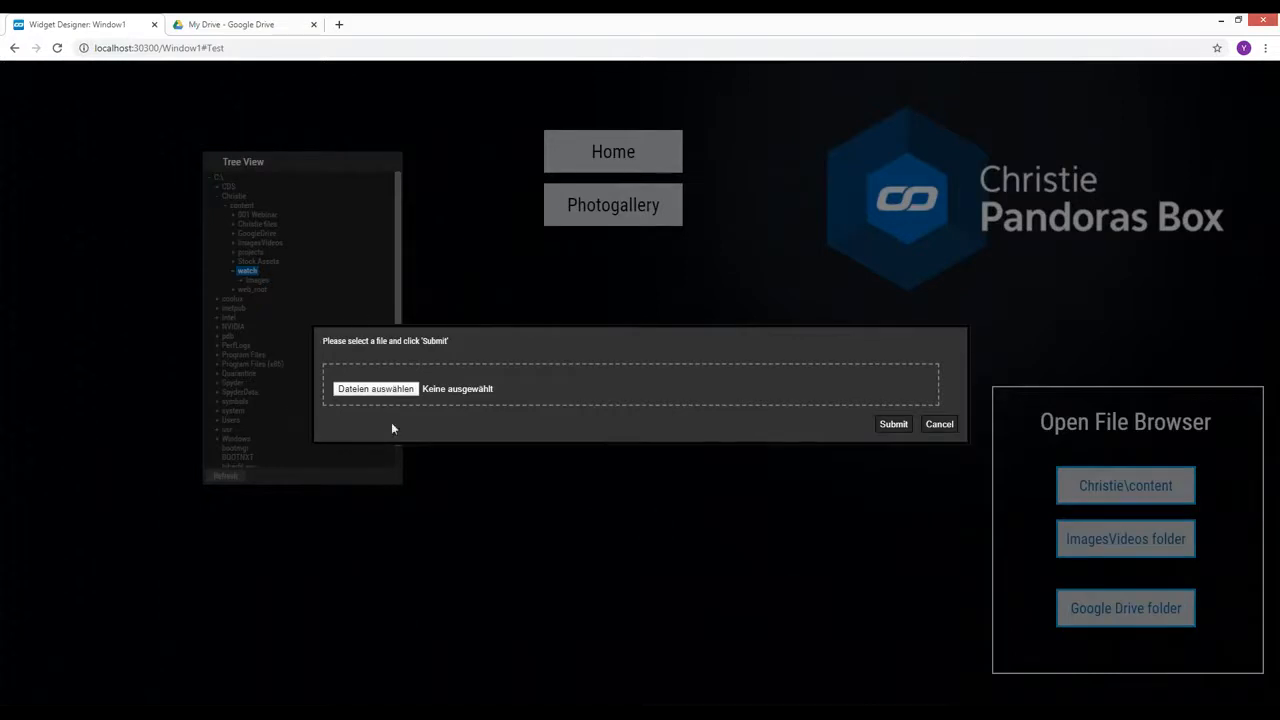
click(403, 392)
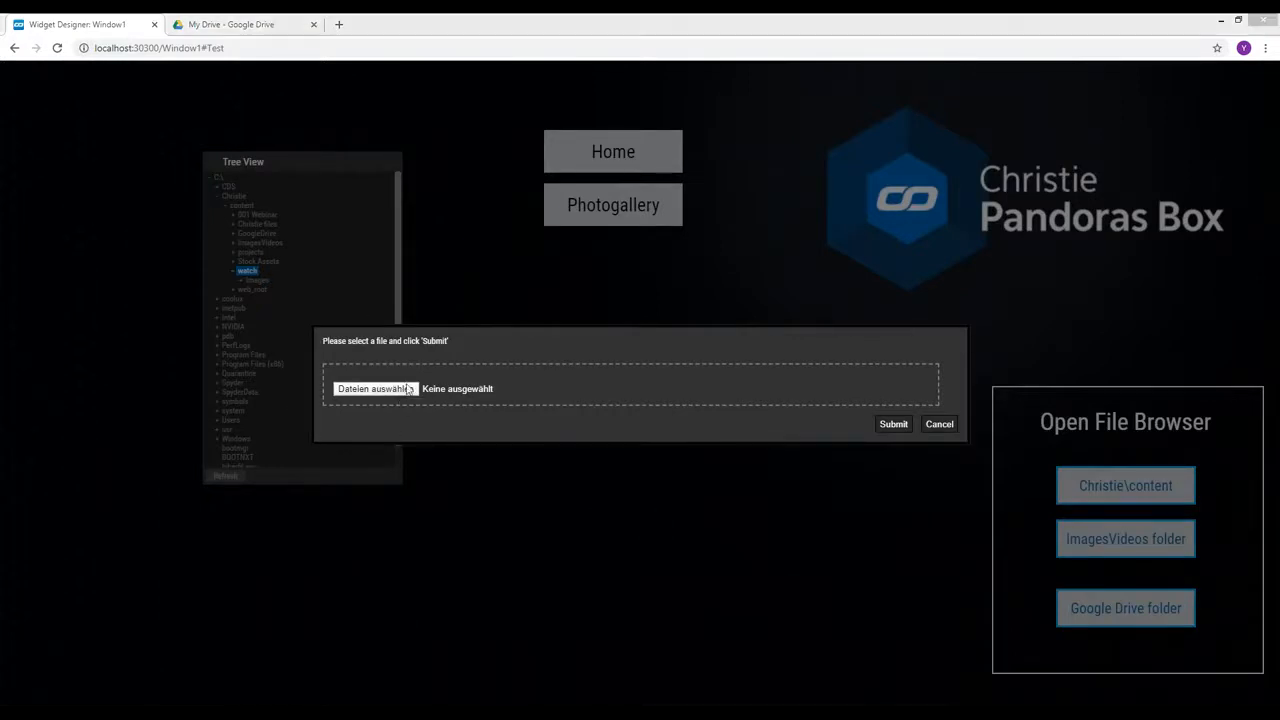
drag(378, 24, 558, 69)
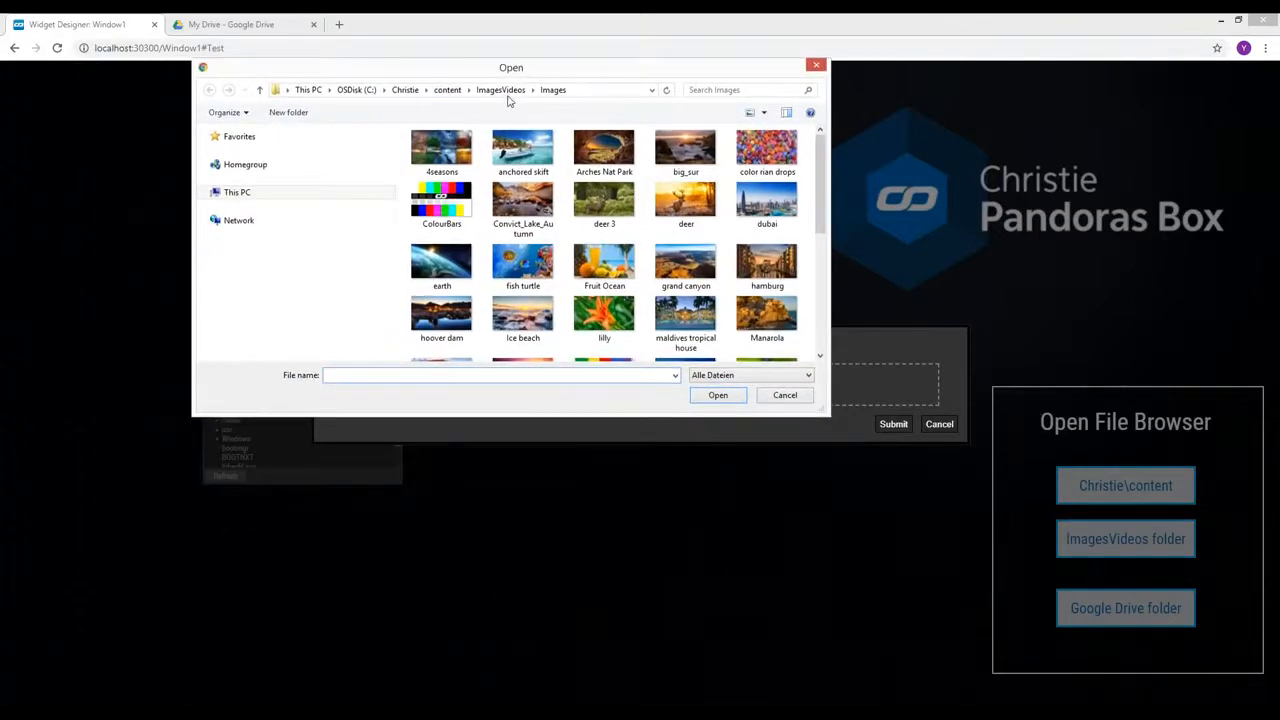
click(505, 90)
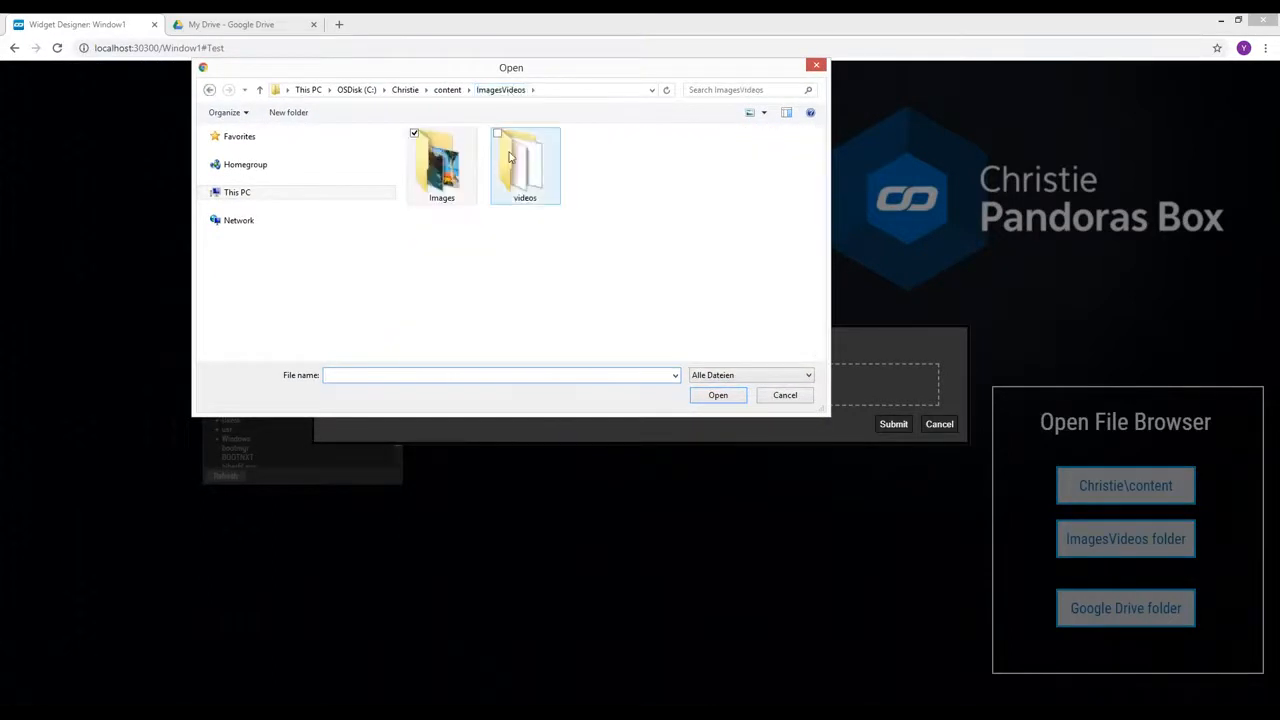
click(527, 185)
double_click(527, 185)
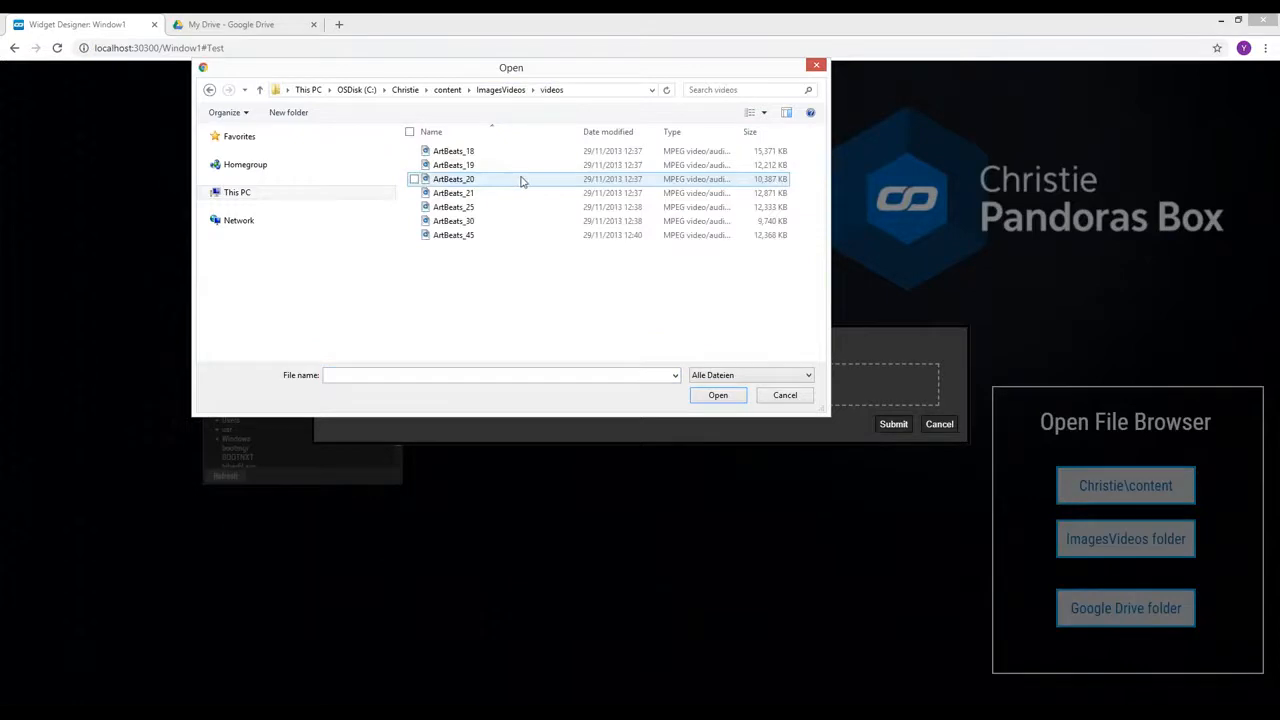
click(492, 224)
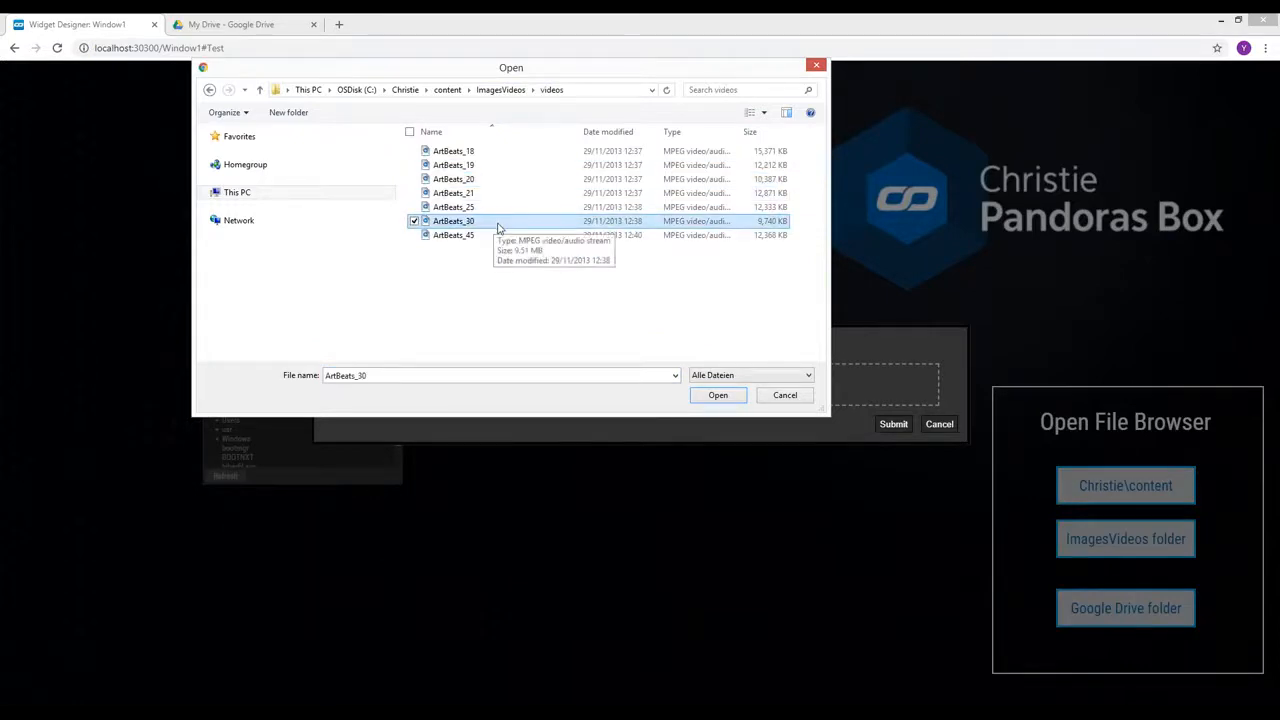
click(717, 395)
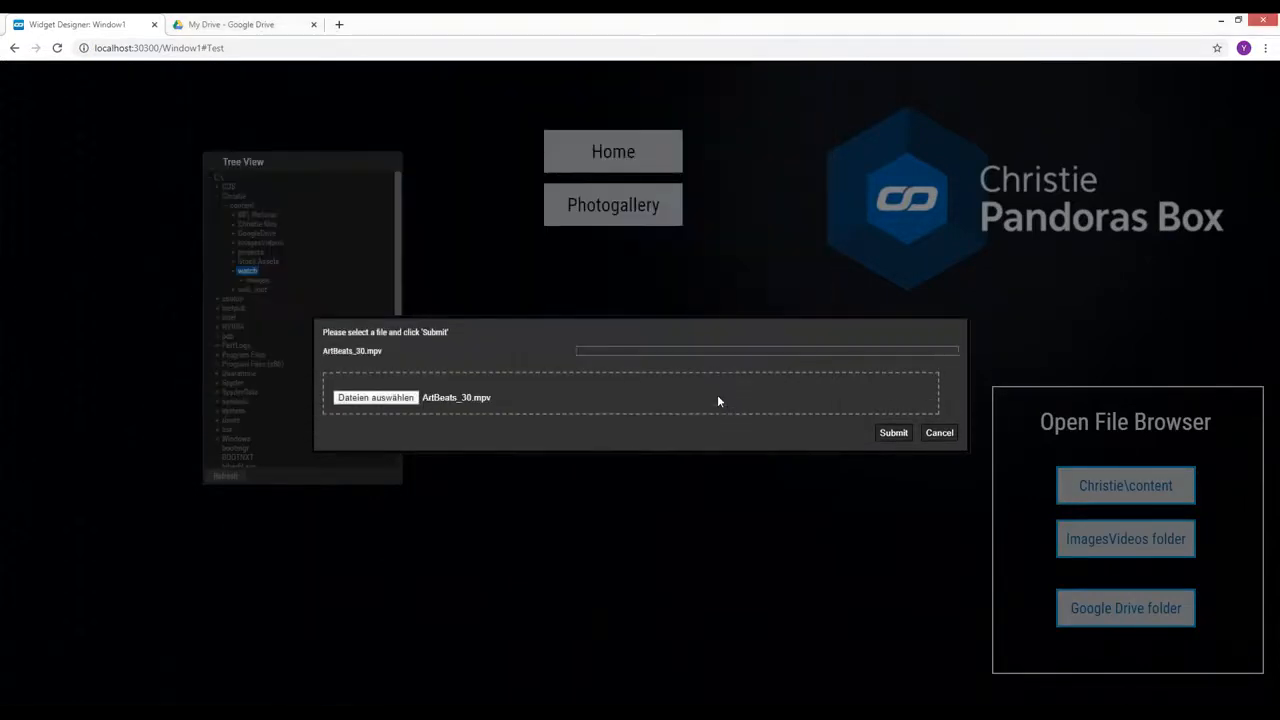
click(892, 435)
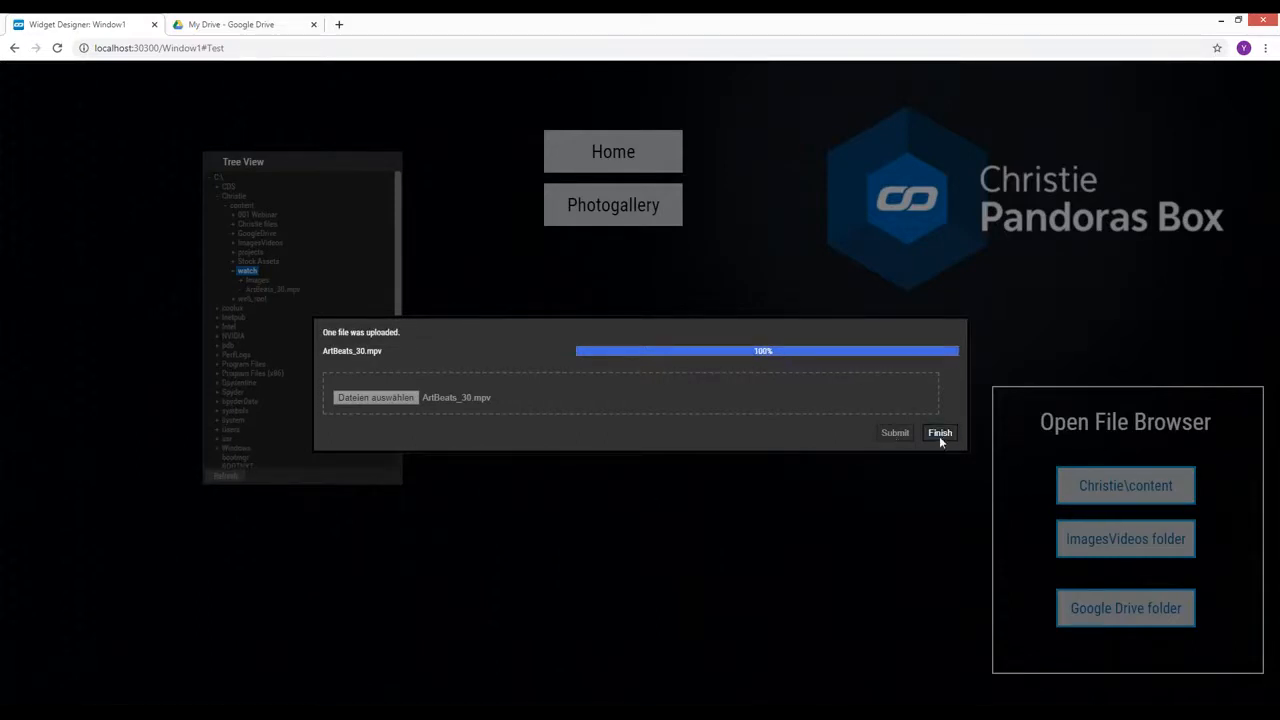
click(940, 436)
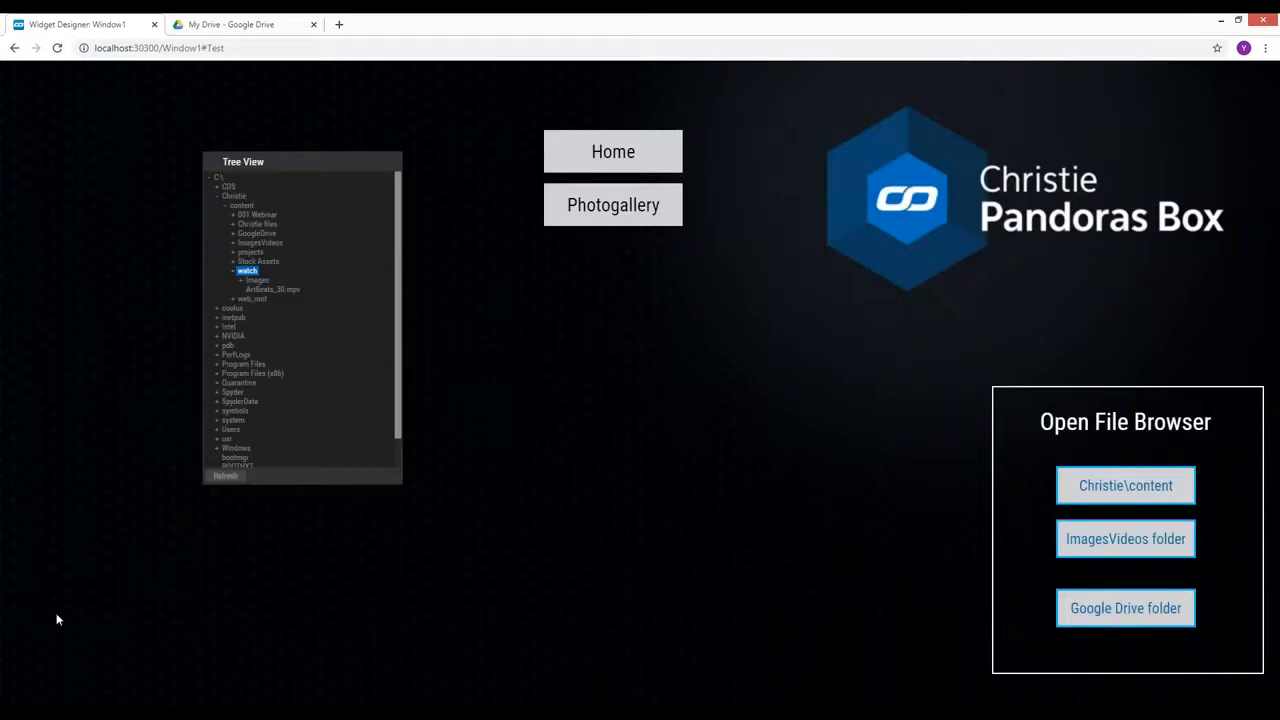
Check the watch folder in File Explorer, and inspect ArtBeats_30.mpv under Test Watchfolder in the Pandoras Box project.
mouse_move(84, 705)
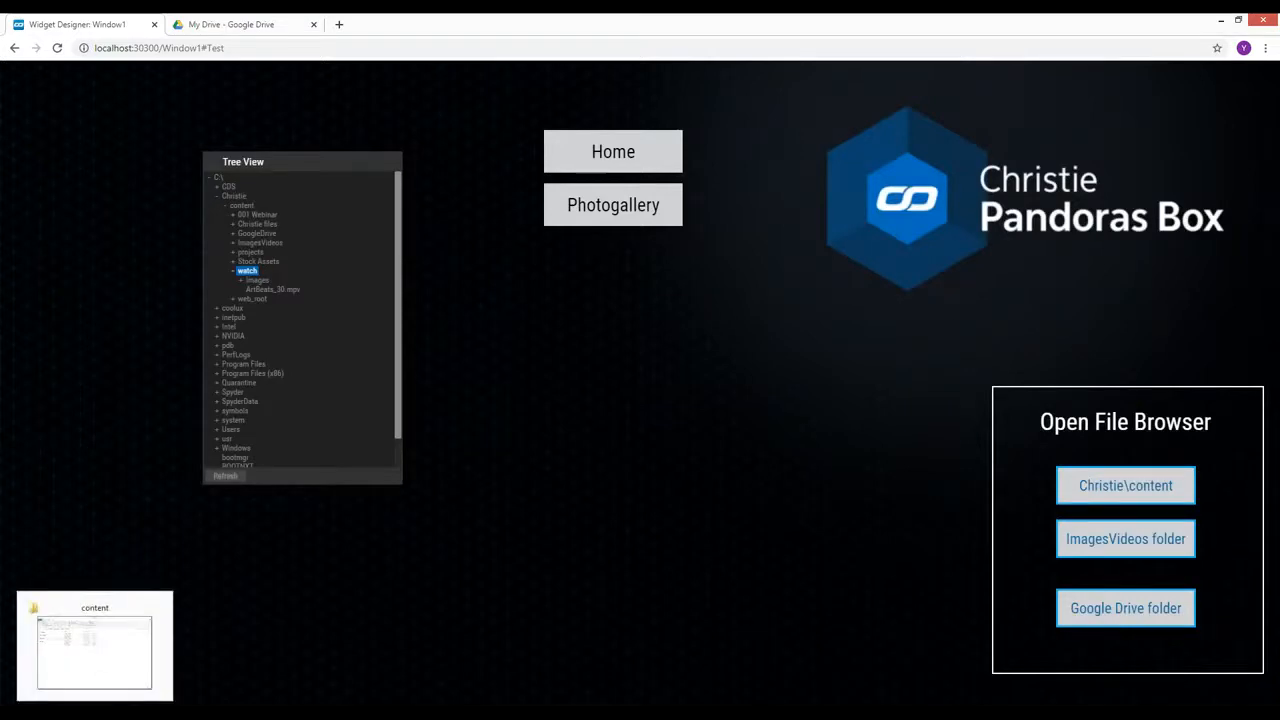
click(110, 640)
double_click(445, 264)
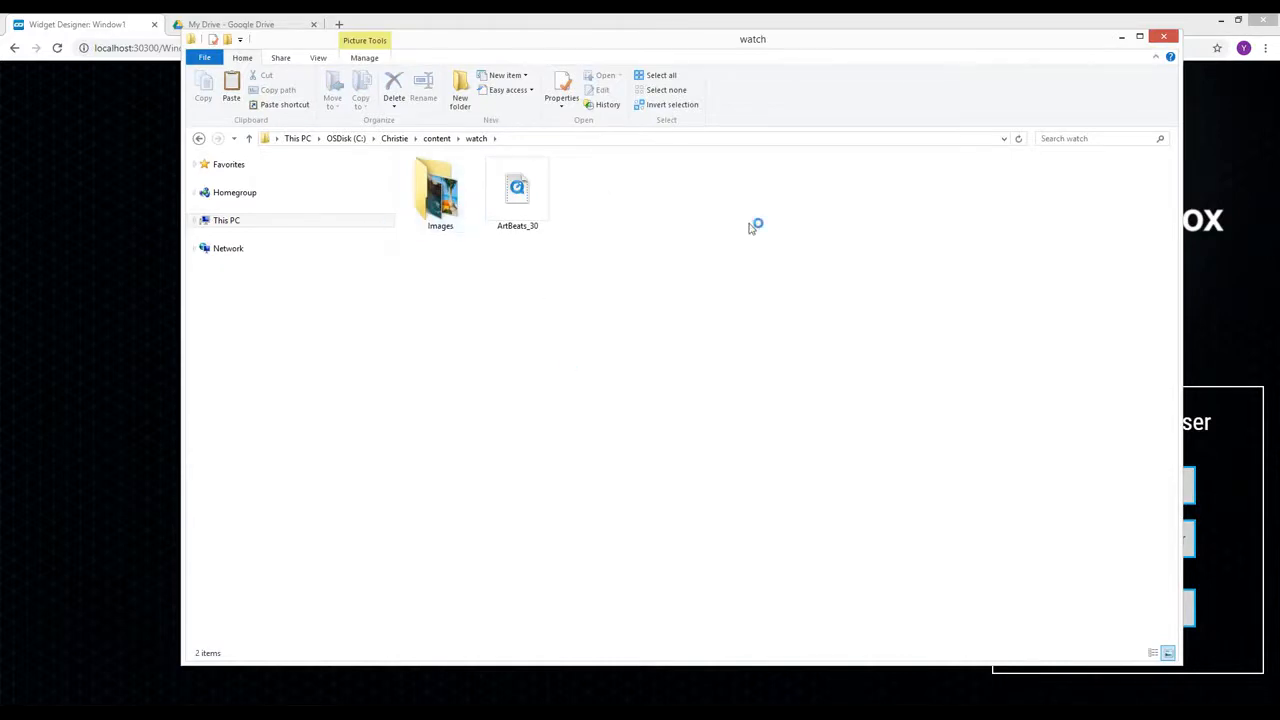
drag(1105, 44, 1100, 39)
click(1117, 33)
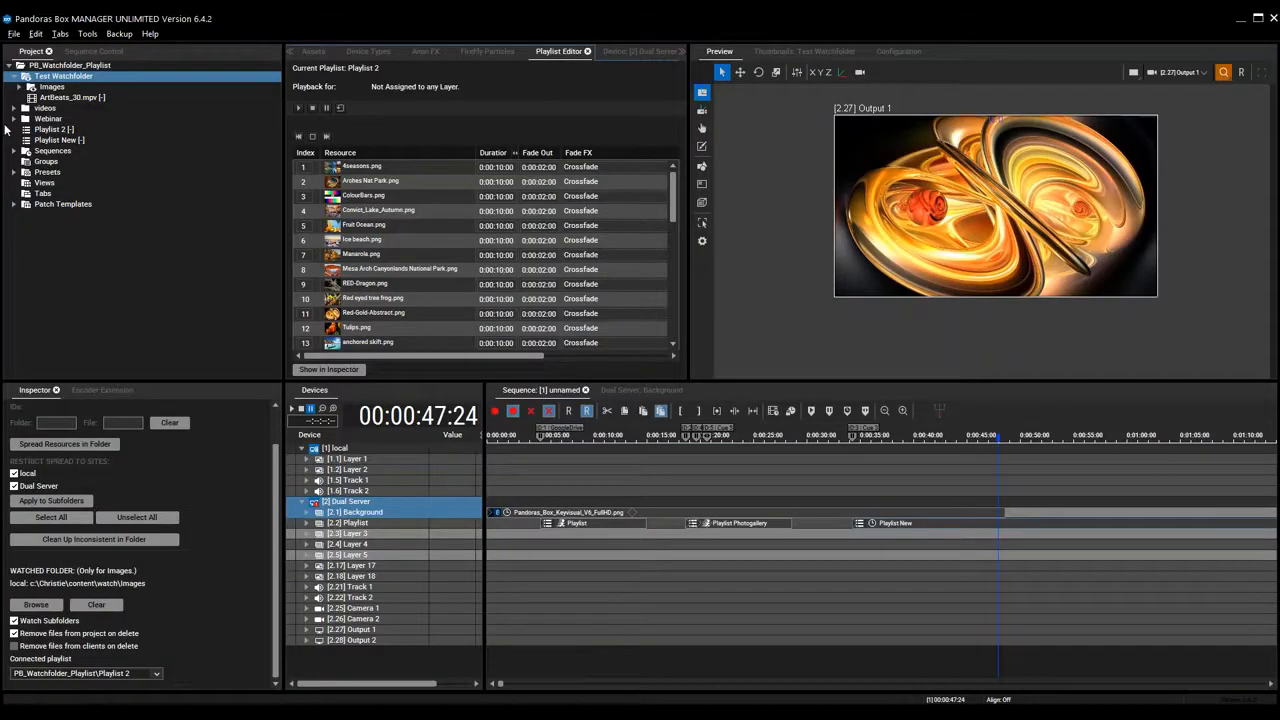
click(68, 98)
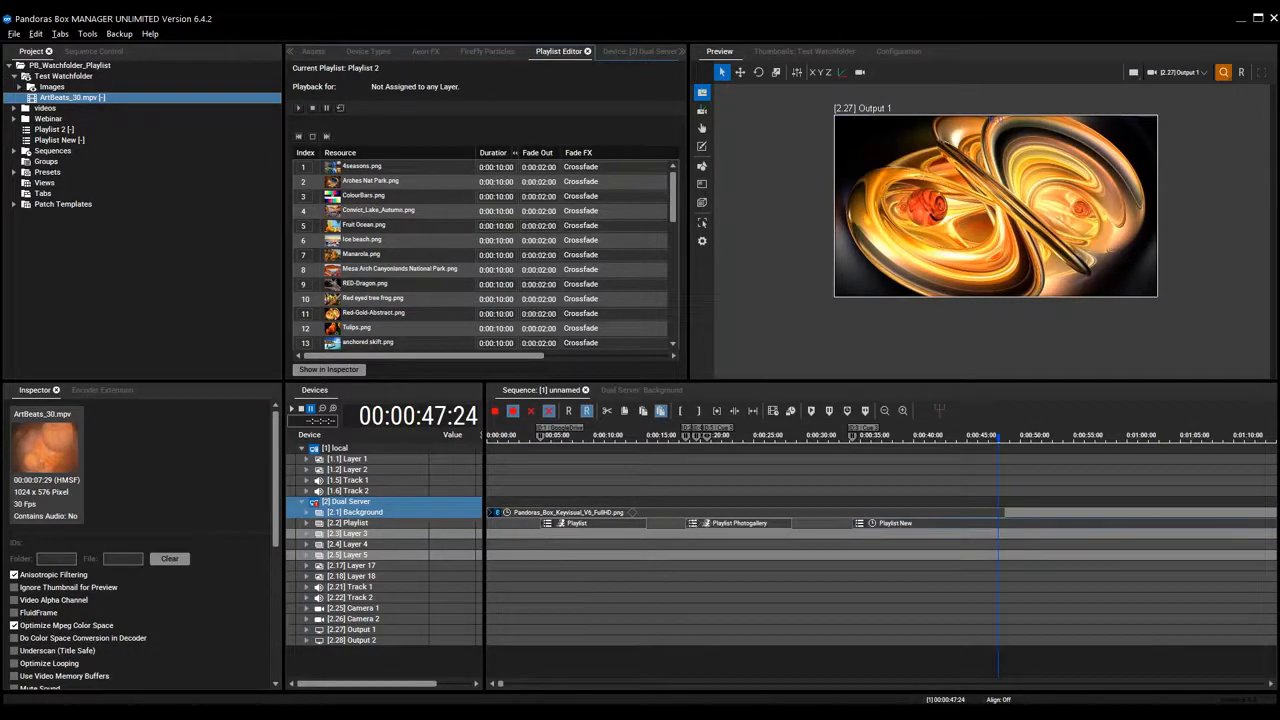
Switch to Widget Designer and expand the Tree View down to C:\Christie\content\watch.
click(684, 672)
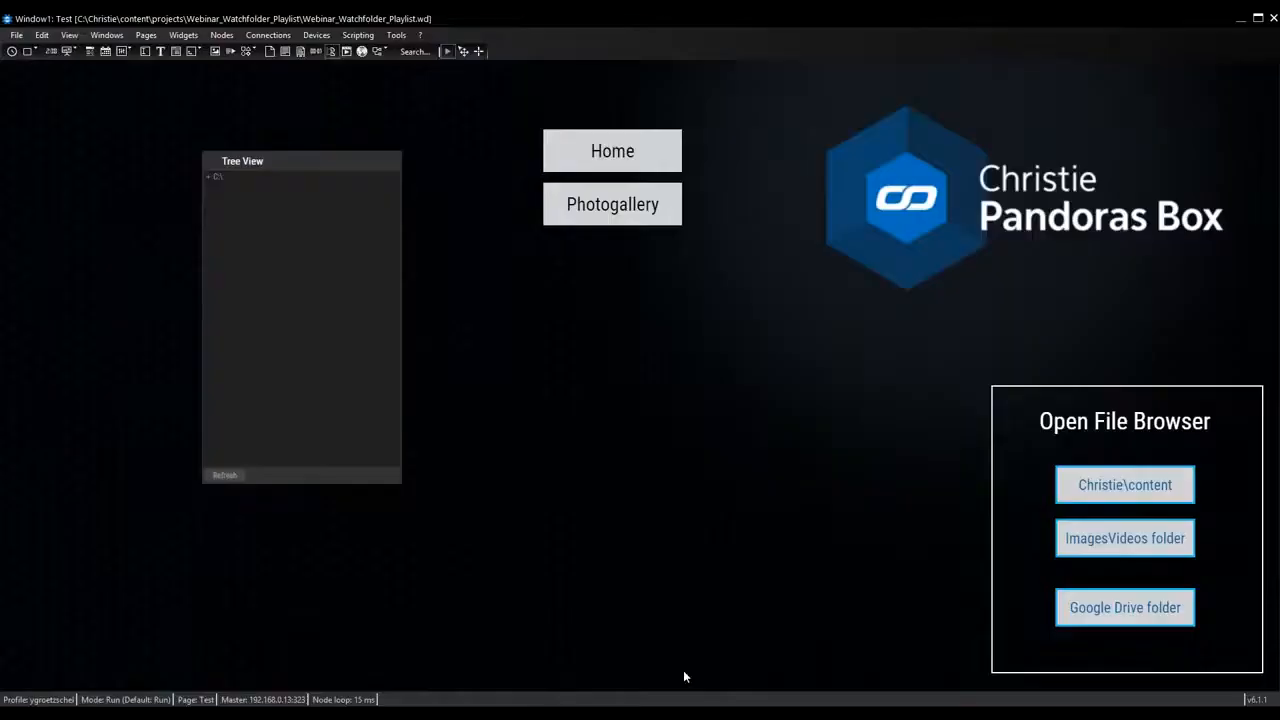
click(208, 176)
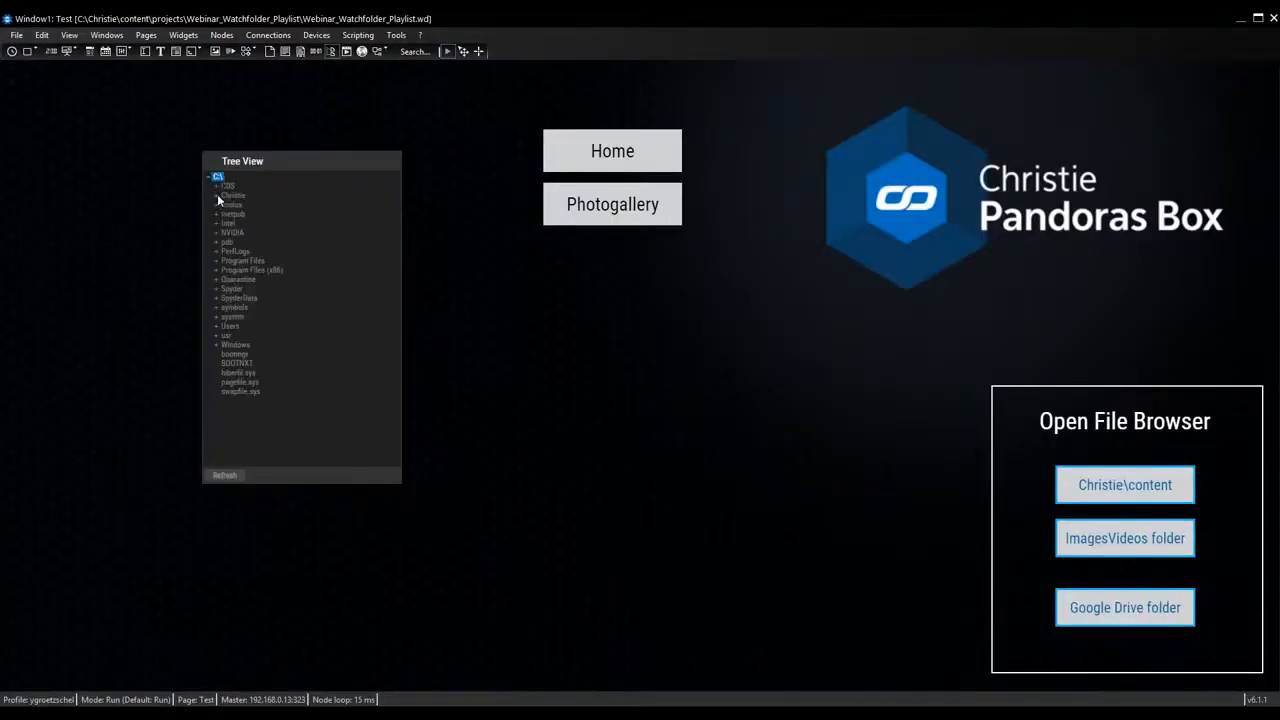
click(217, 195)
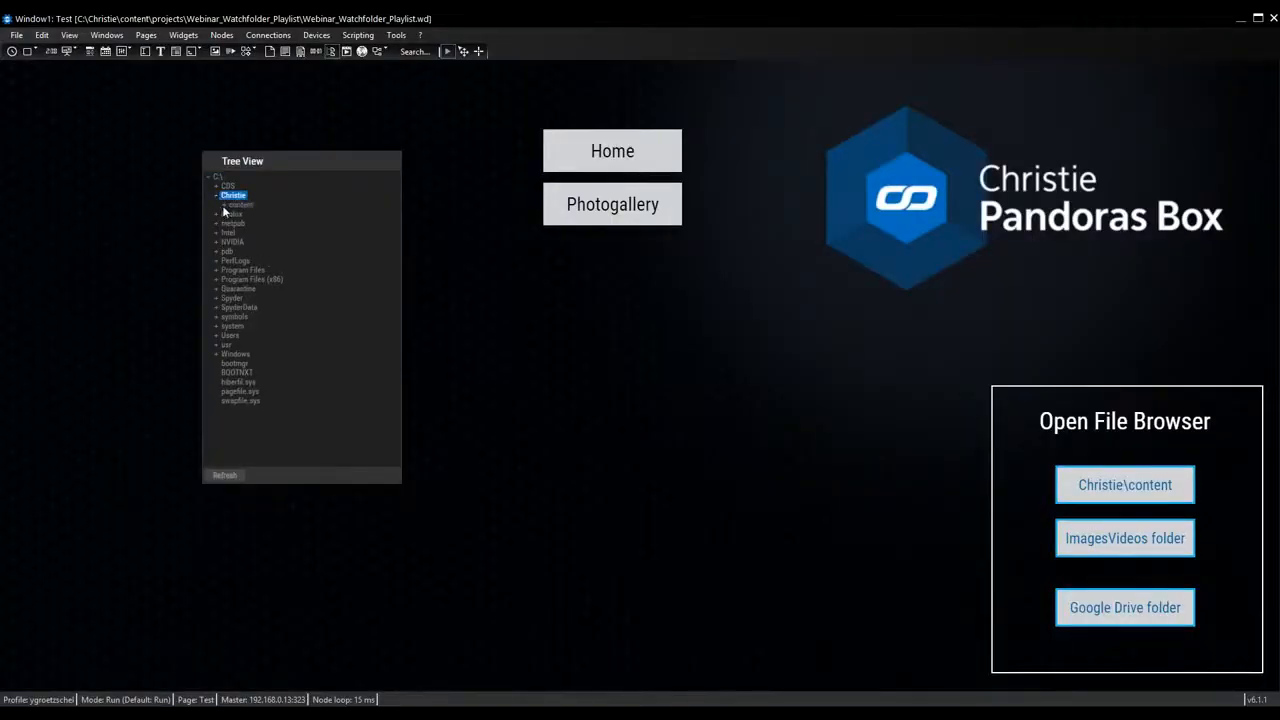
click(223, 205)
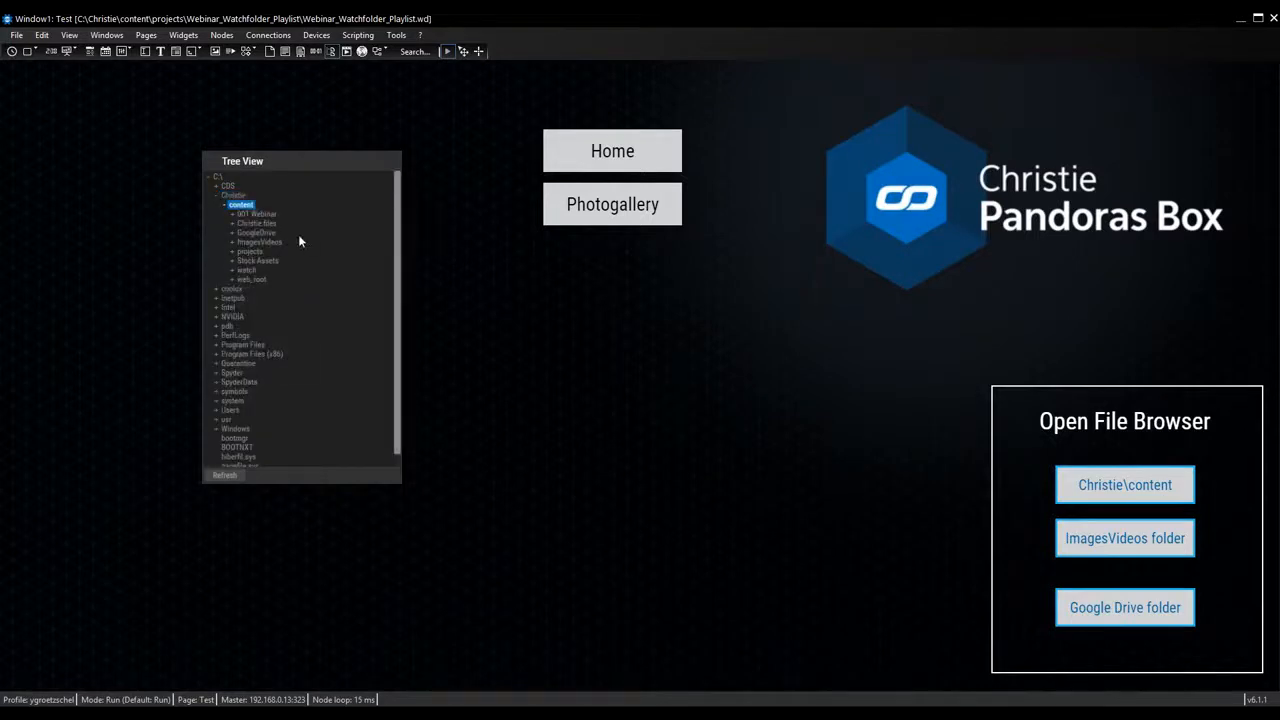
click(231, 270)
Use Add File + Load to Pandora on the watch folder to add ArtBeats_18 from content\ImagesVideos\videos.
right_click(244, 270)
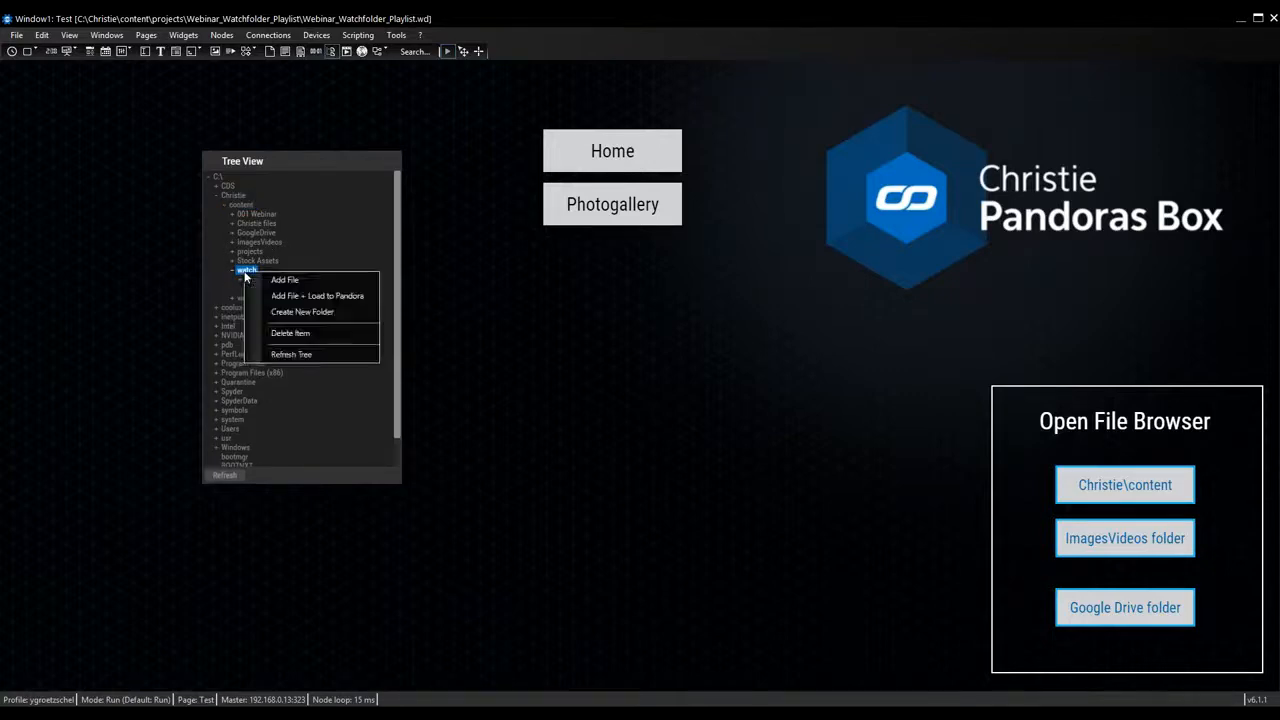
click(315, 297)
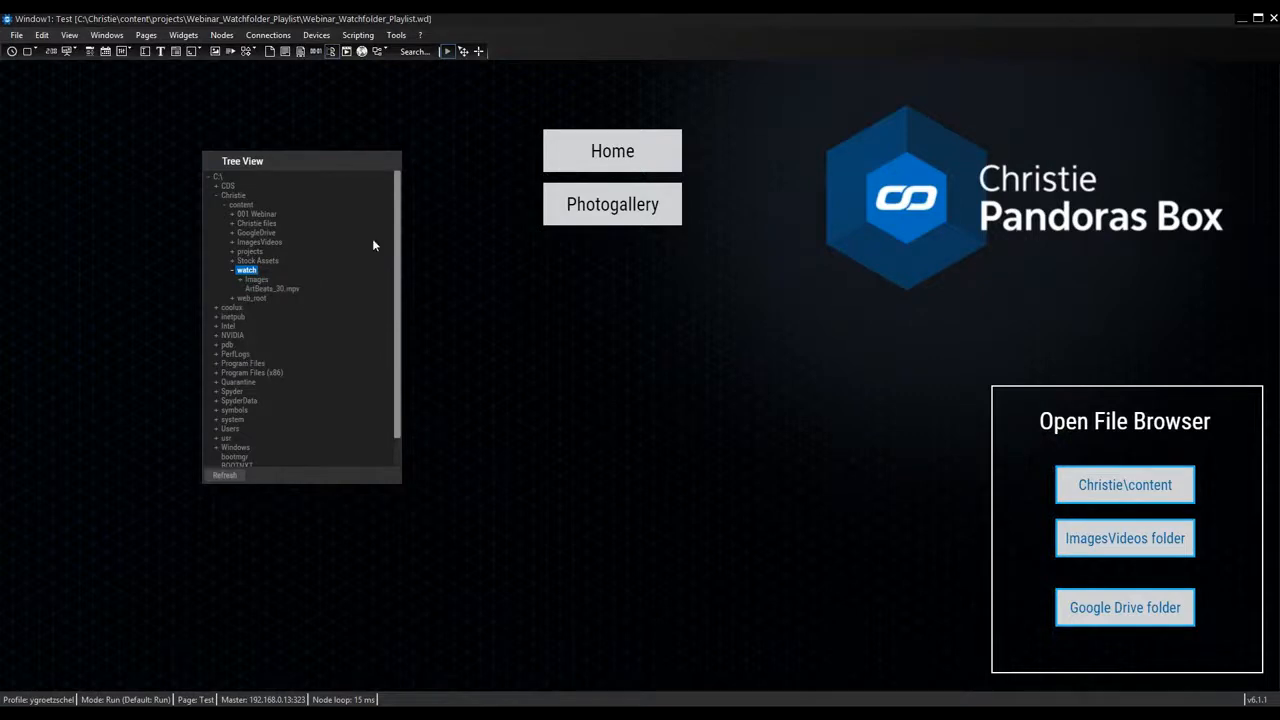
drag(425, 40, 745, 120)
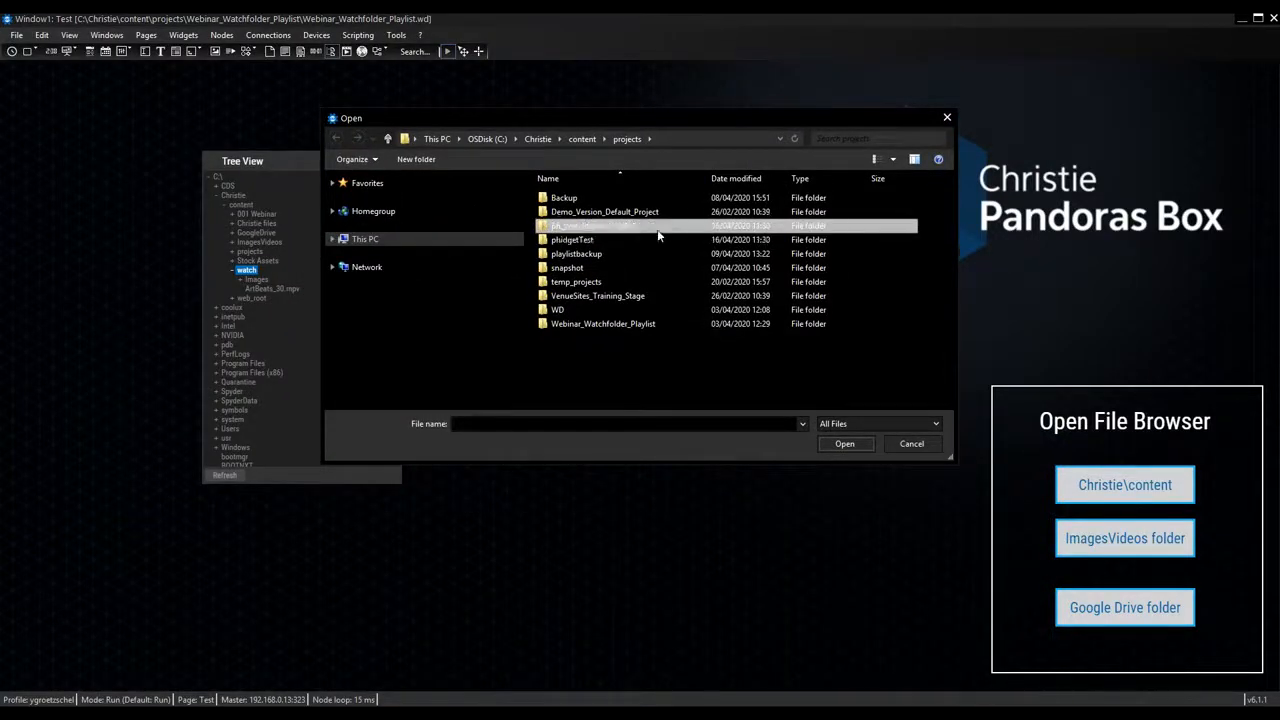
click(576, 141)
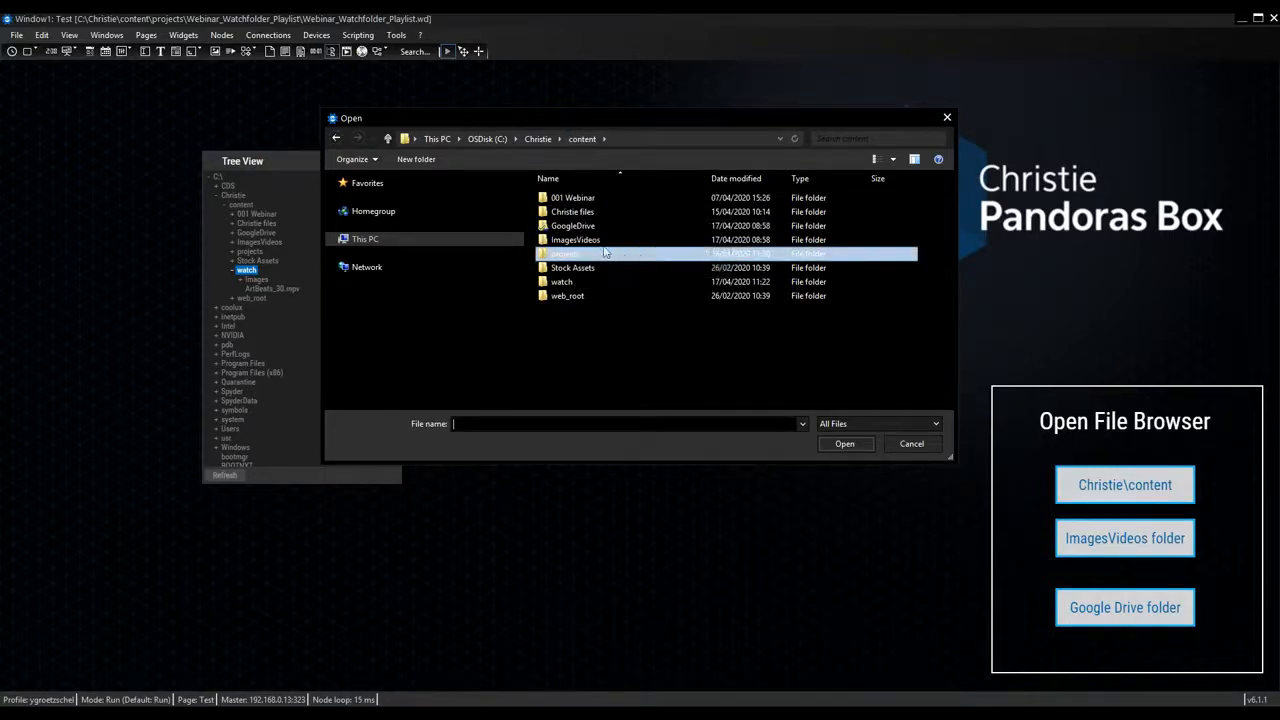
double_click(604, 242)
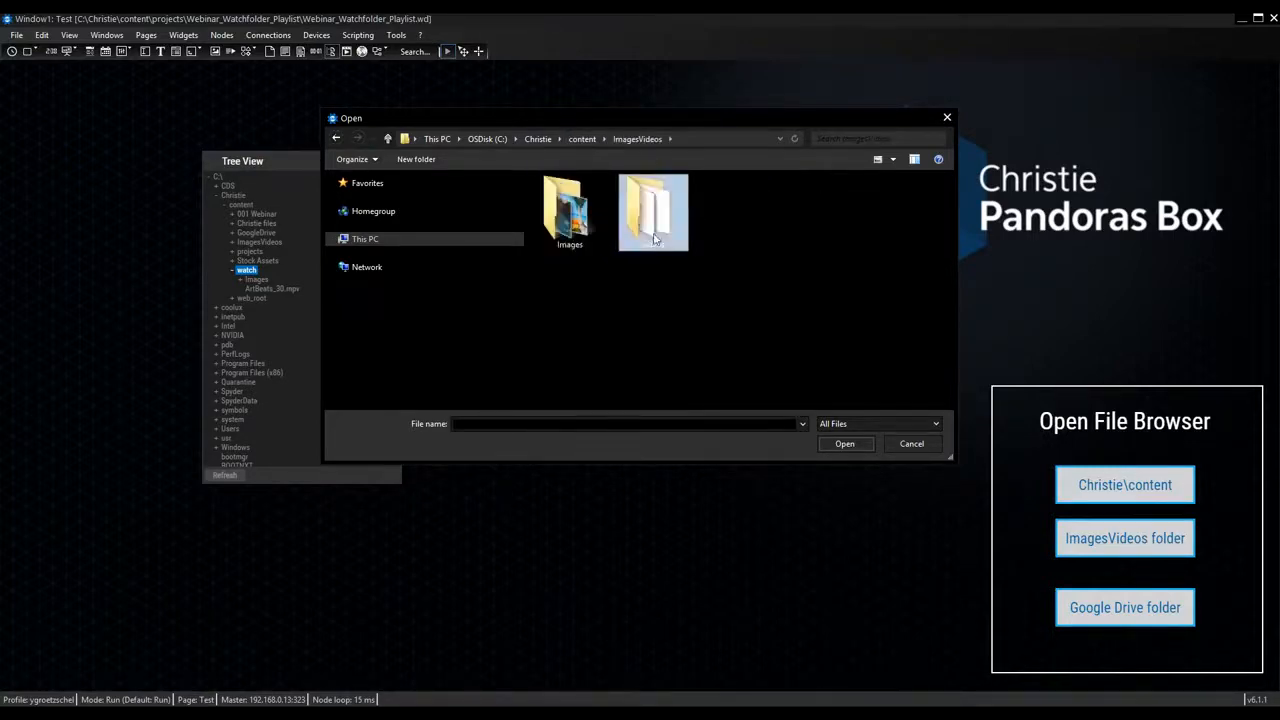
double_click(650, 212)
click(621, 199)
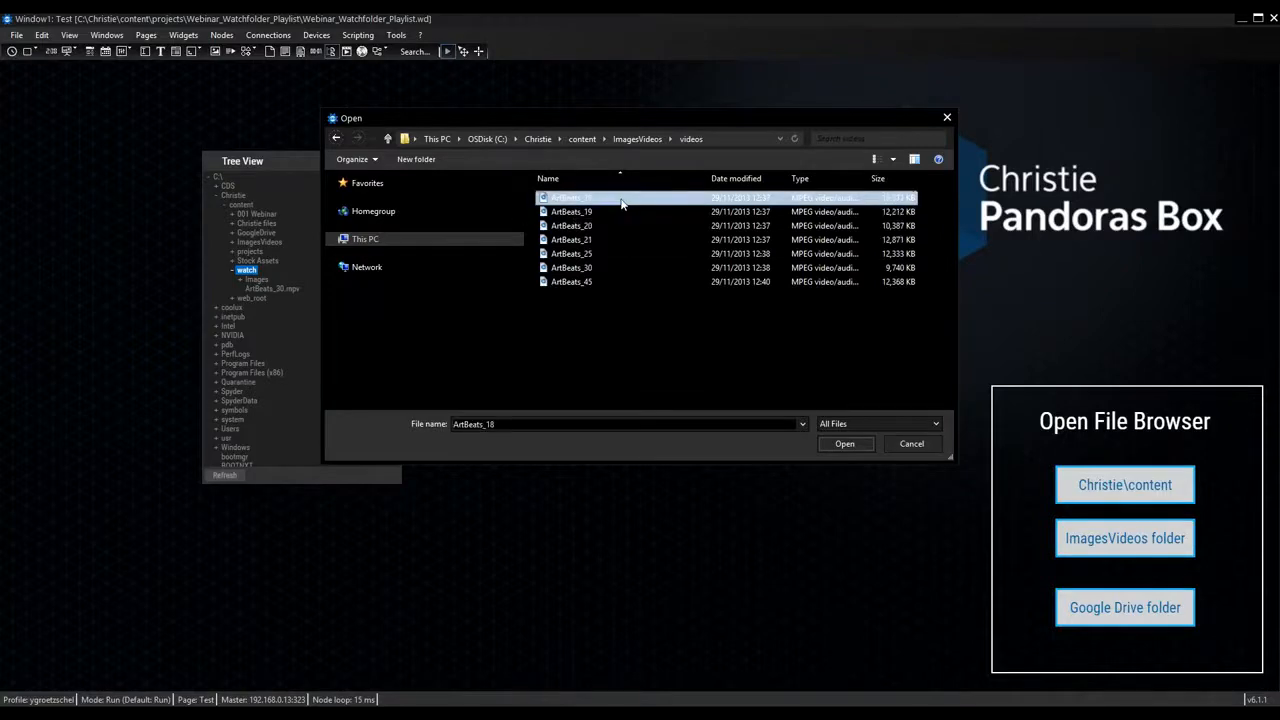
click(831, 446)
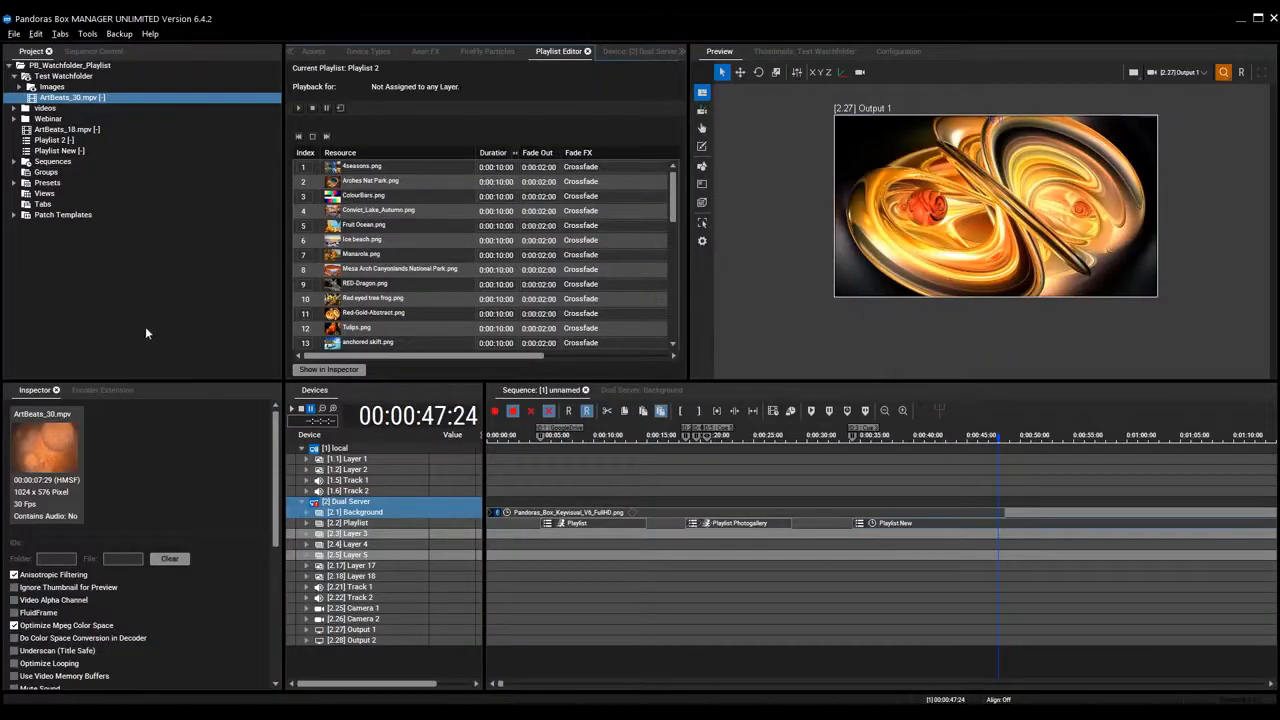
Inspect ArtBeats_18.mpv in the Pandoras Box project, and advance the PowerPoint slide show to the Shared Folder slide.
click(76, 130)
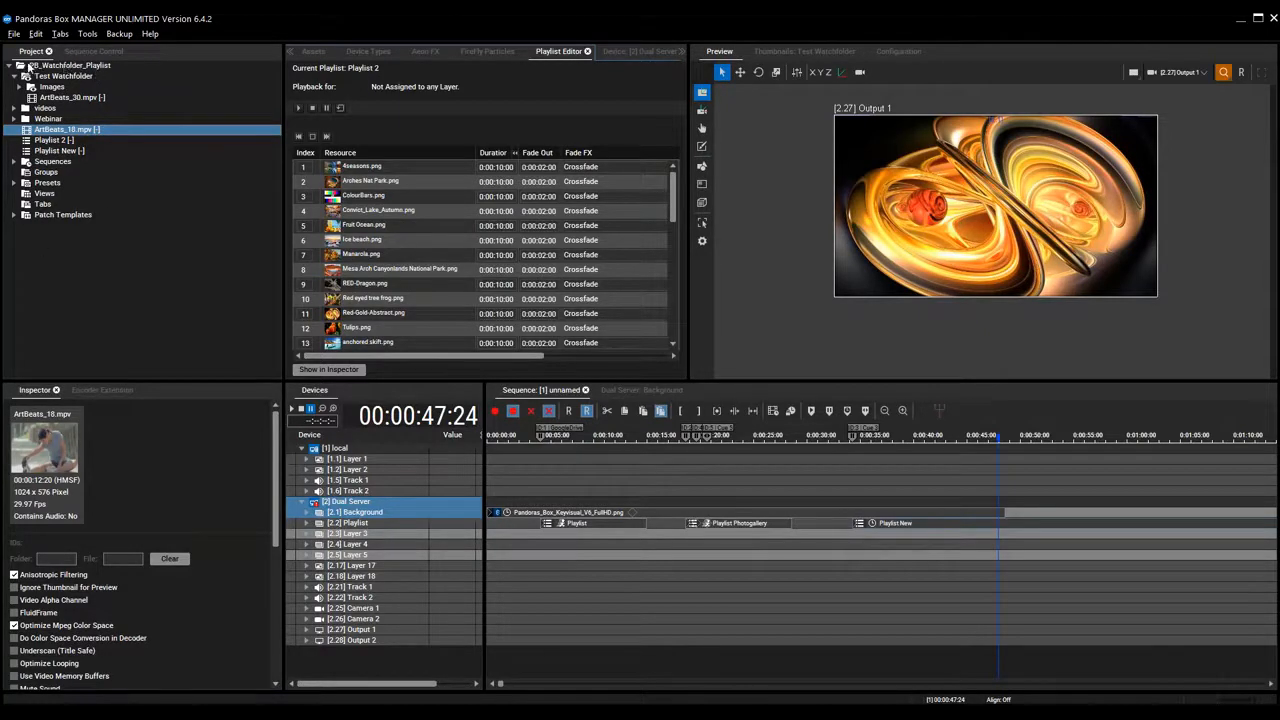
click(32, 66)
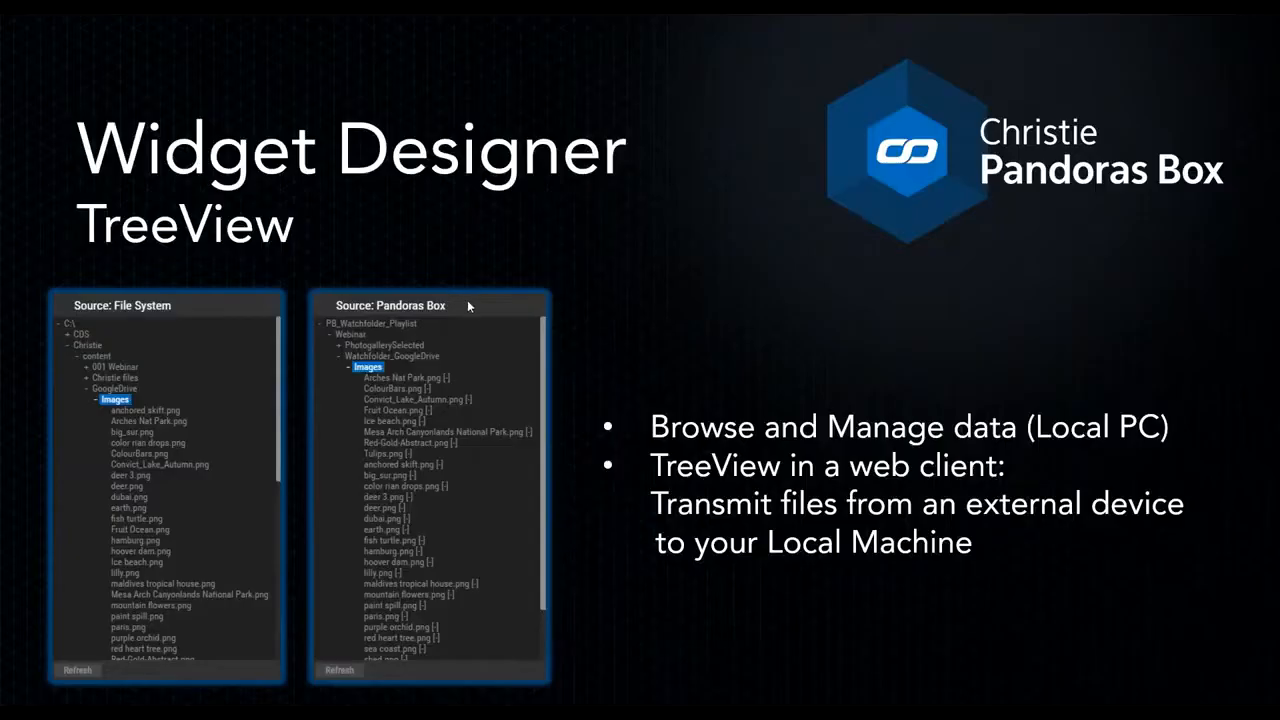
key(Right)
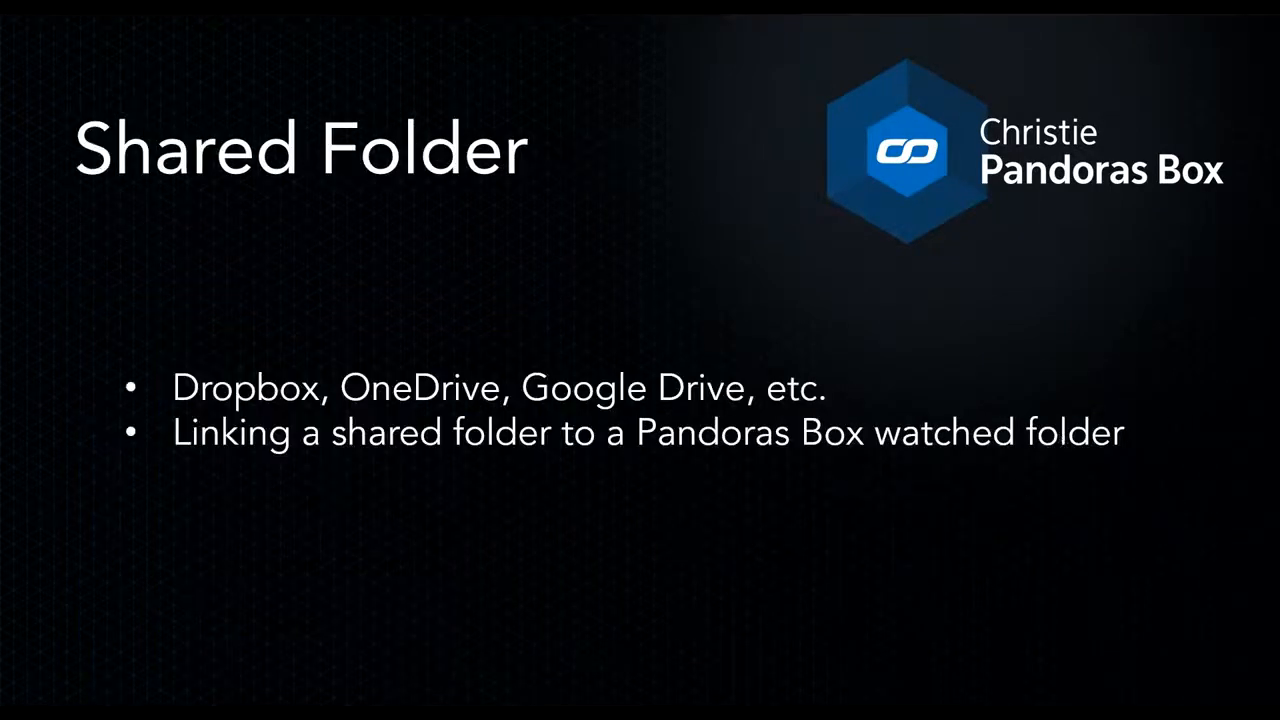
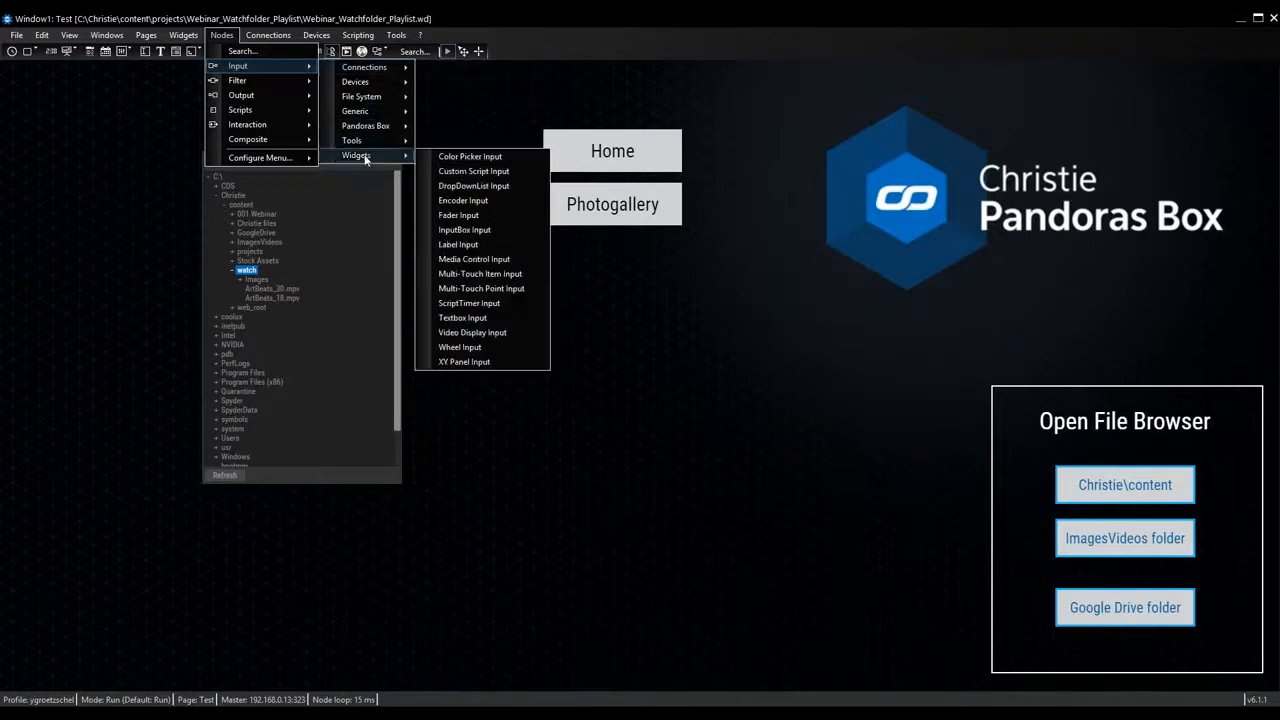
Add a Watch Folder input node to the Test page and place it beside the Tree View.
mouse_move(372, 98)
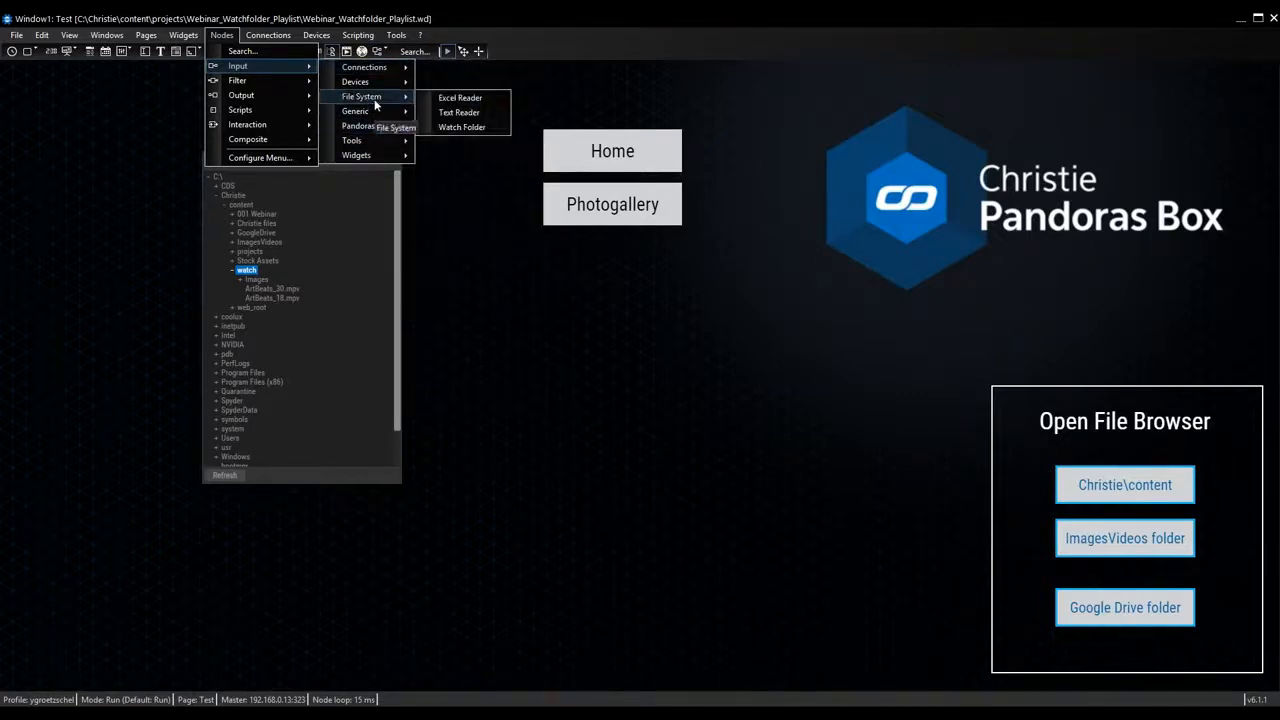
click(472, 128)
click(507, 285)
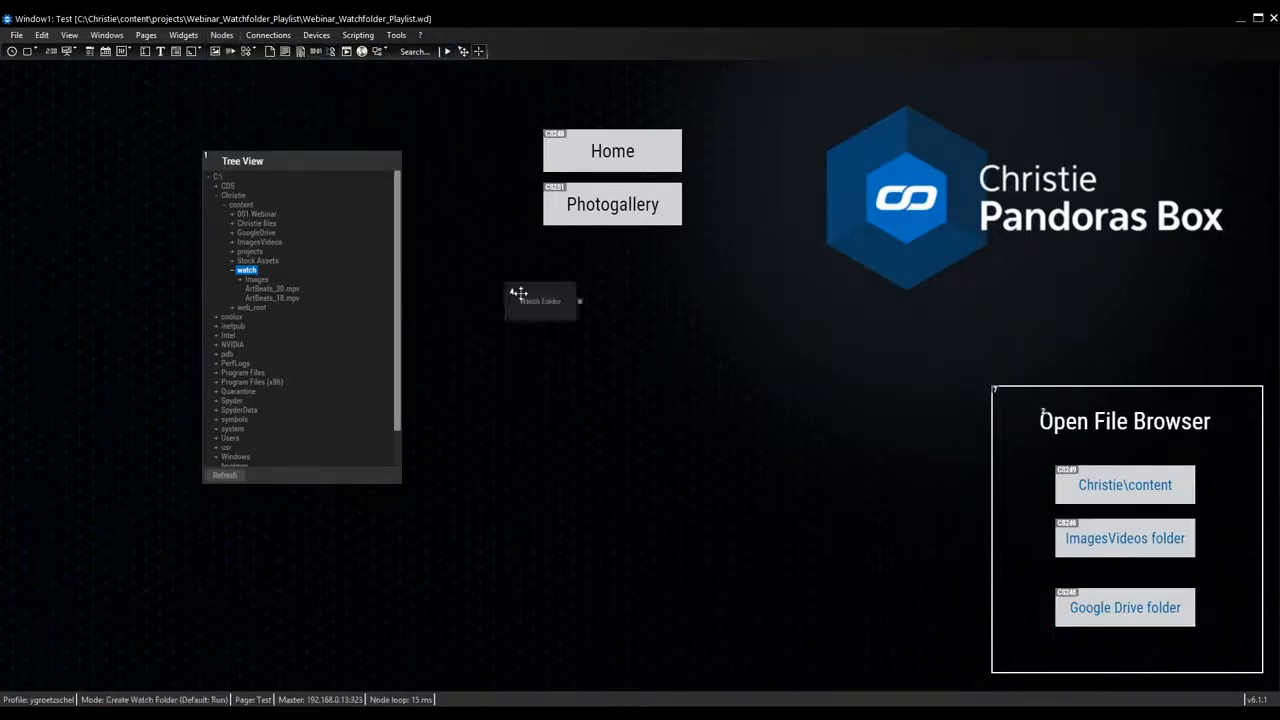
drag(526, 297, 472, 298)
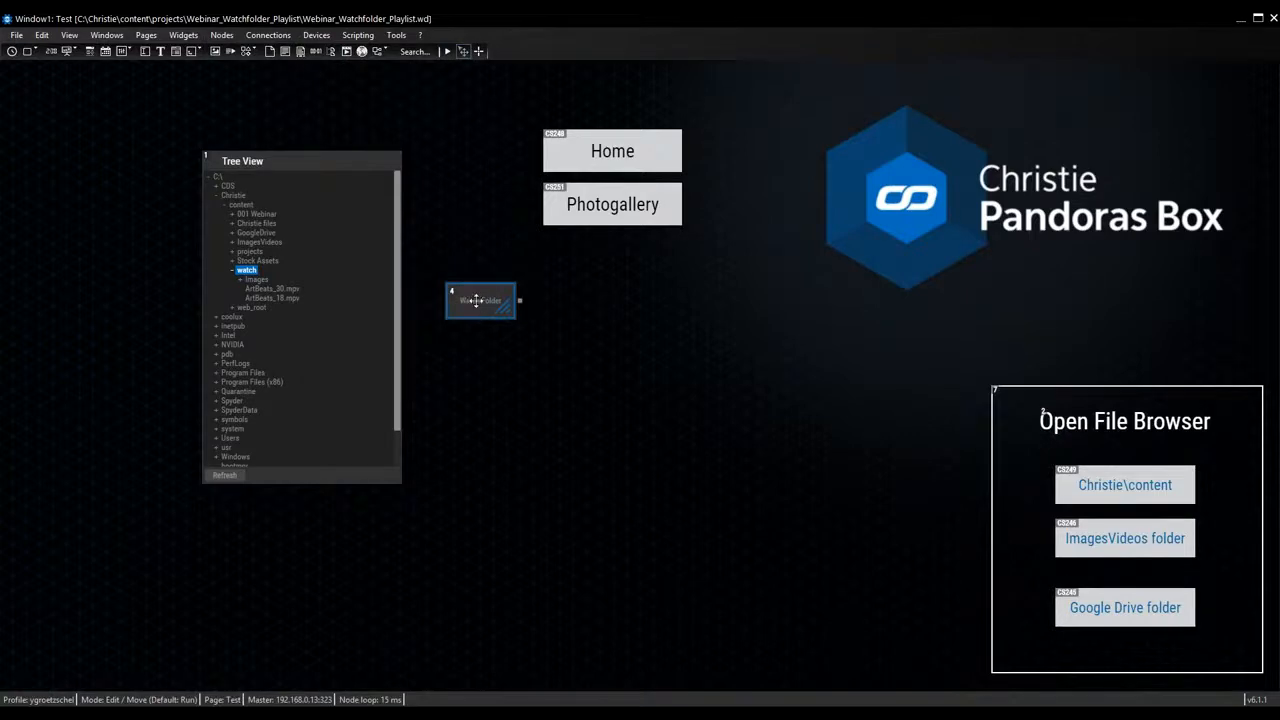
Set the Watch Folder node's path to C:\Christie\content\GoogleDrive and apply it.
double_click(476, 300)
drag(613, 329, 514, 339)
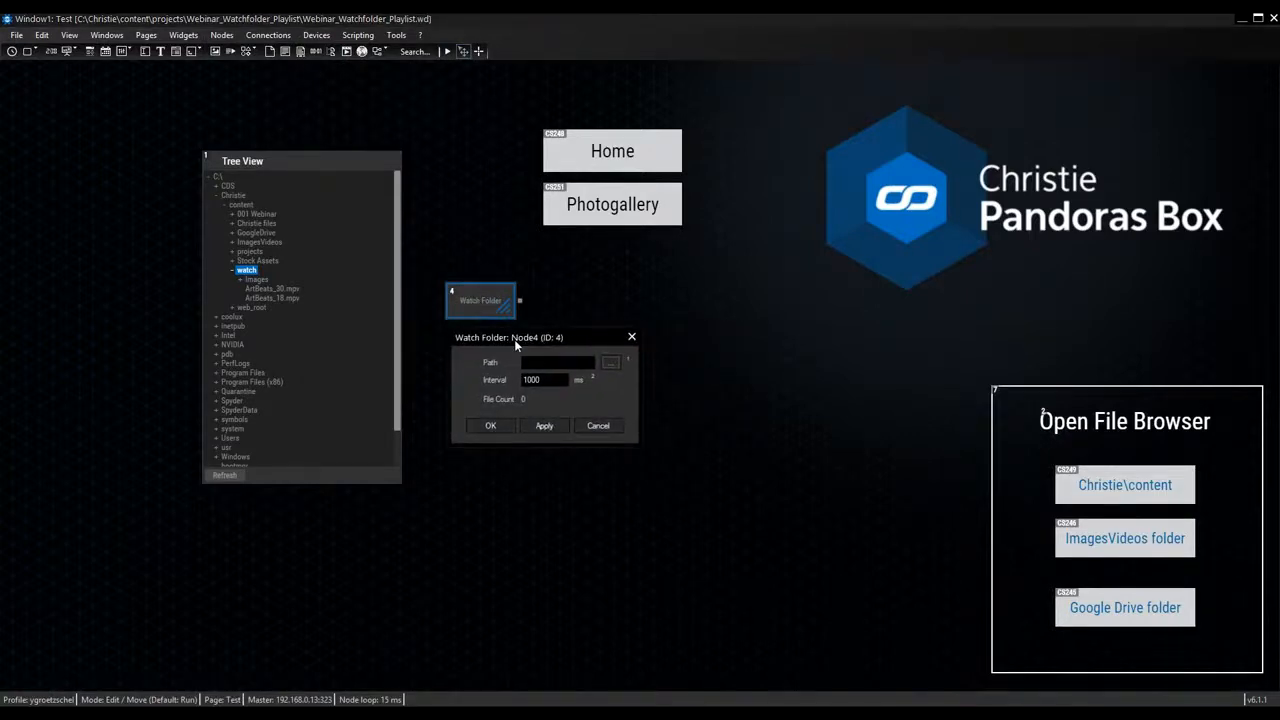
click(611, 364)
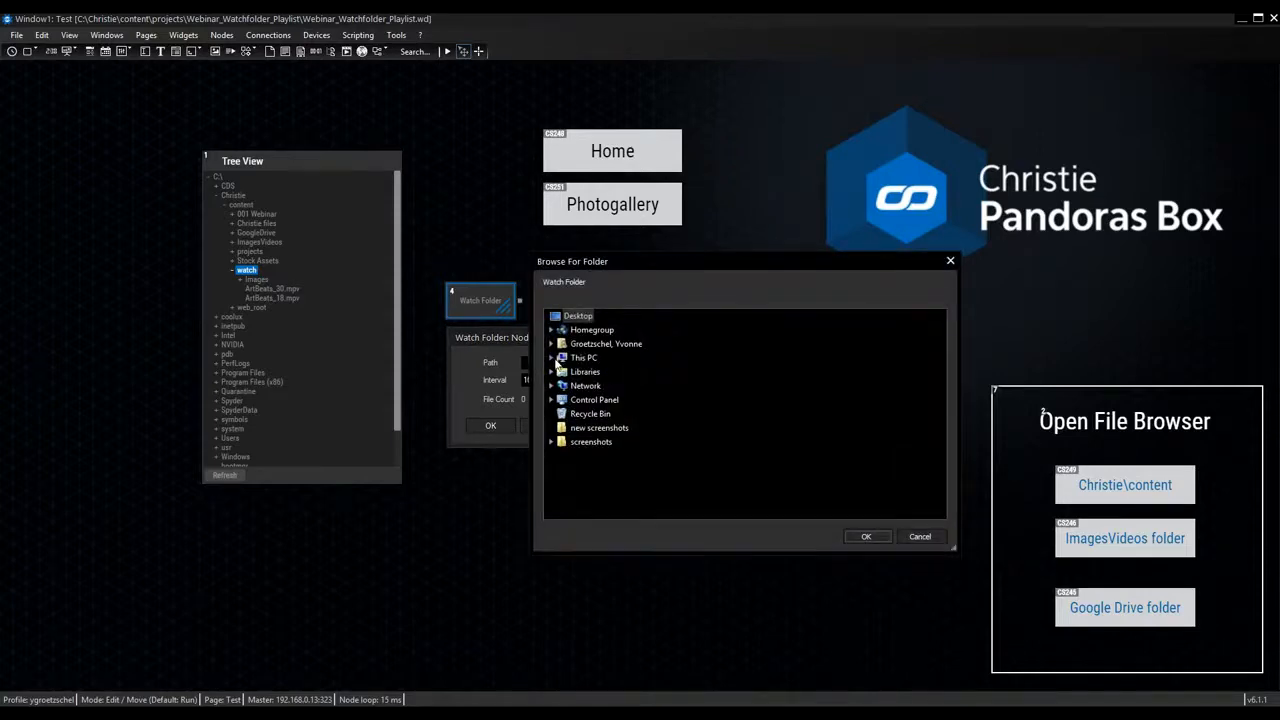
click(559, 360)
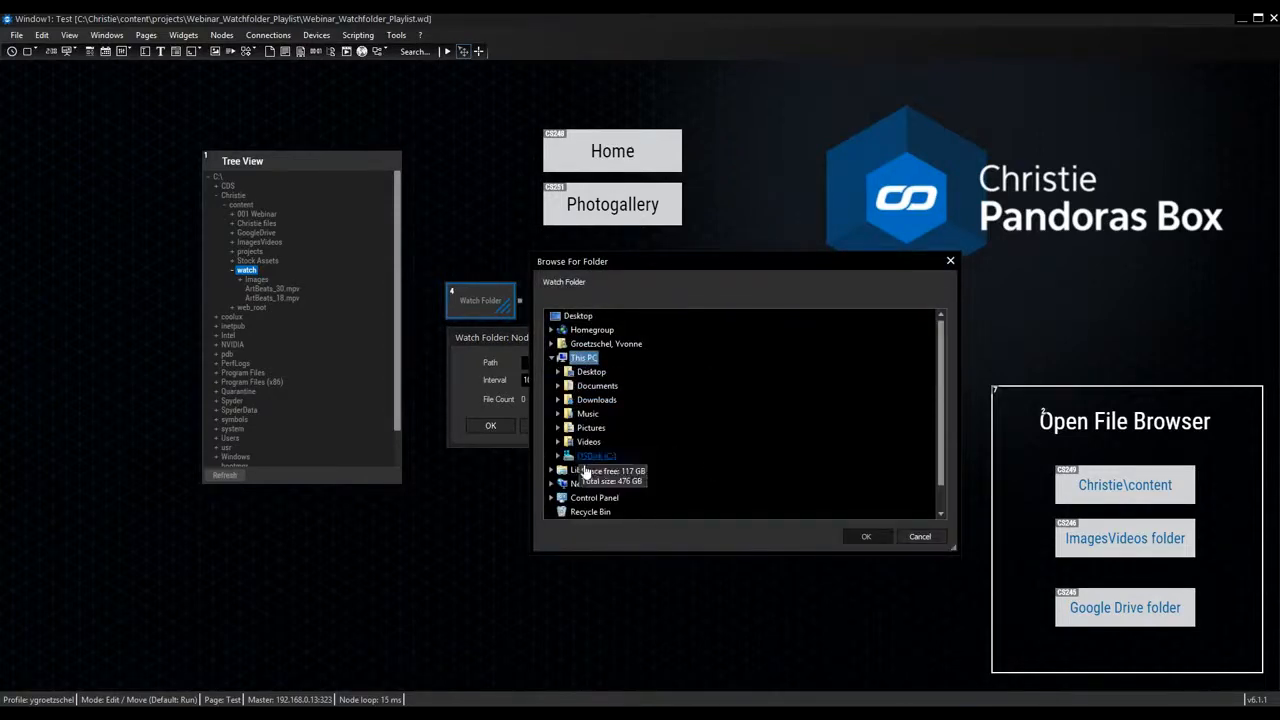
click(594, 457)
double_click(597, 343)
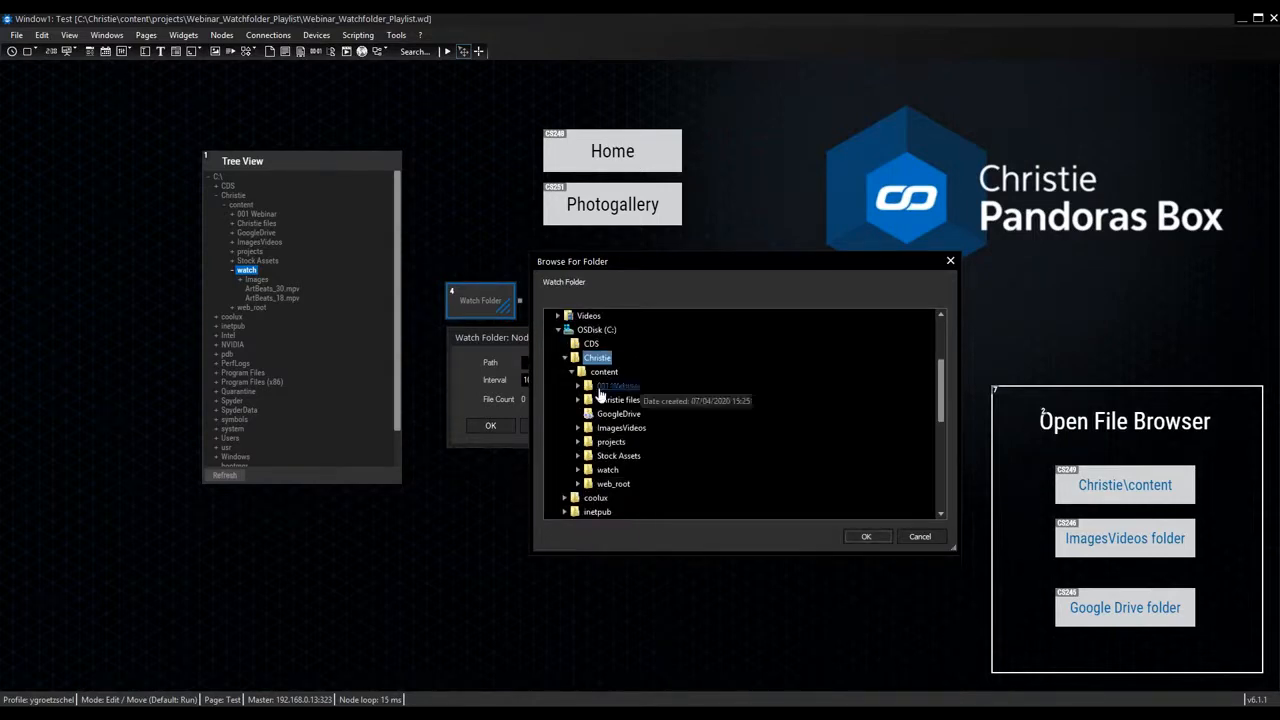
click(620, 415)
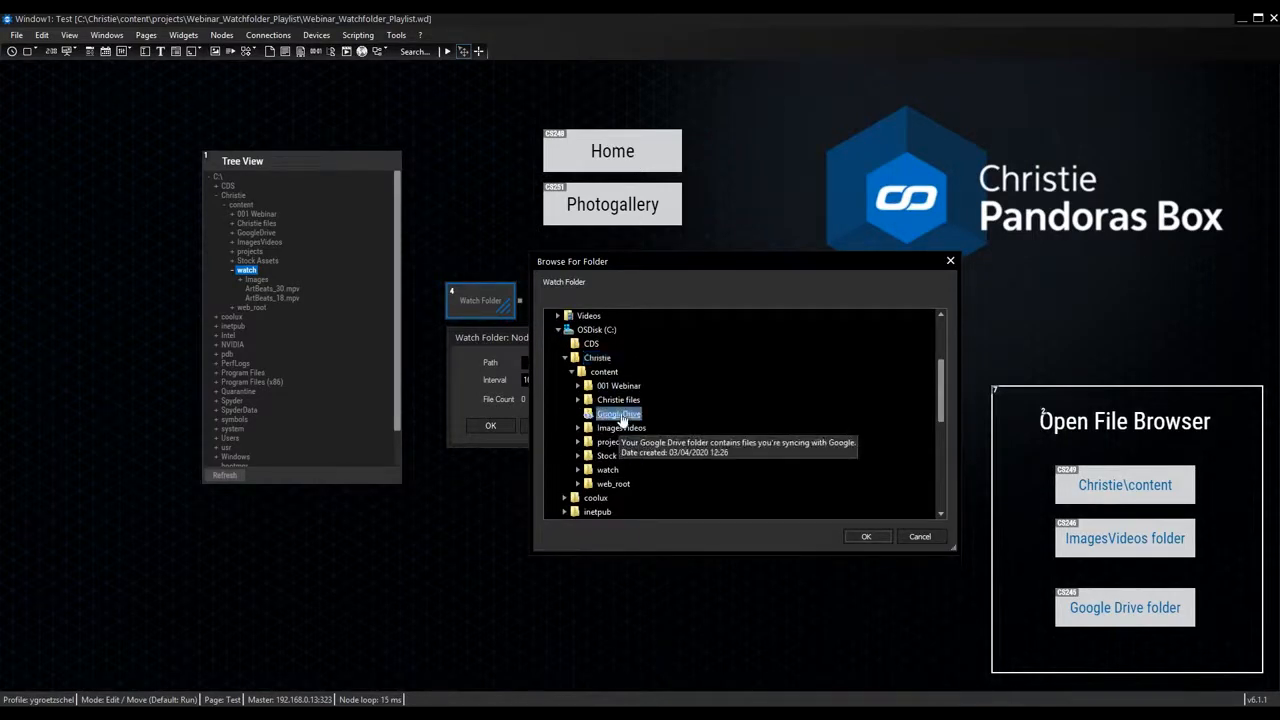
click(862, 538)
click(544, 426)
drag(542, 339, 549, 353)
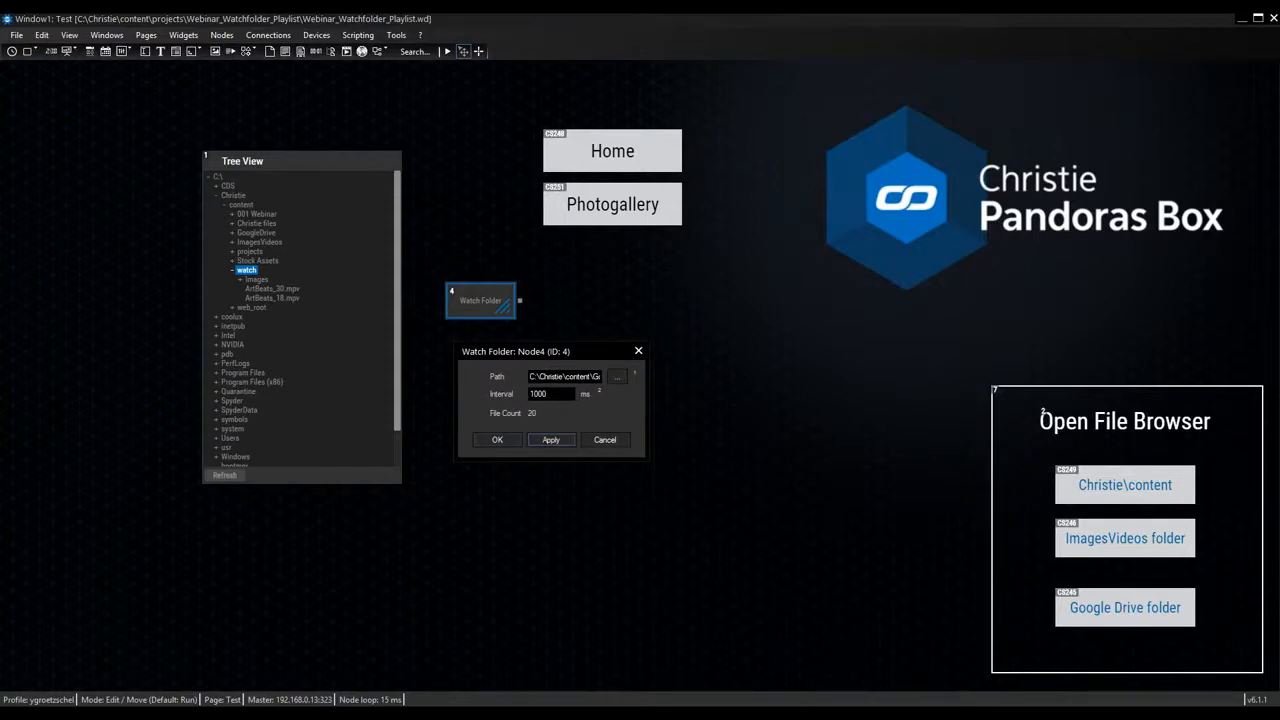
Switch to File Explorer and check the GoogleDrive folder's properties for its number of files.
key(alt+Tab)
click(372, 197)
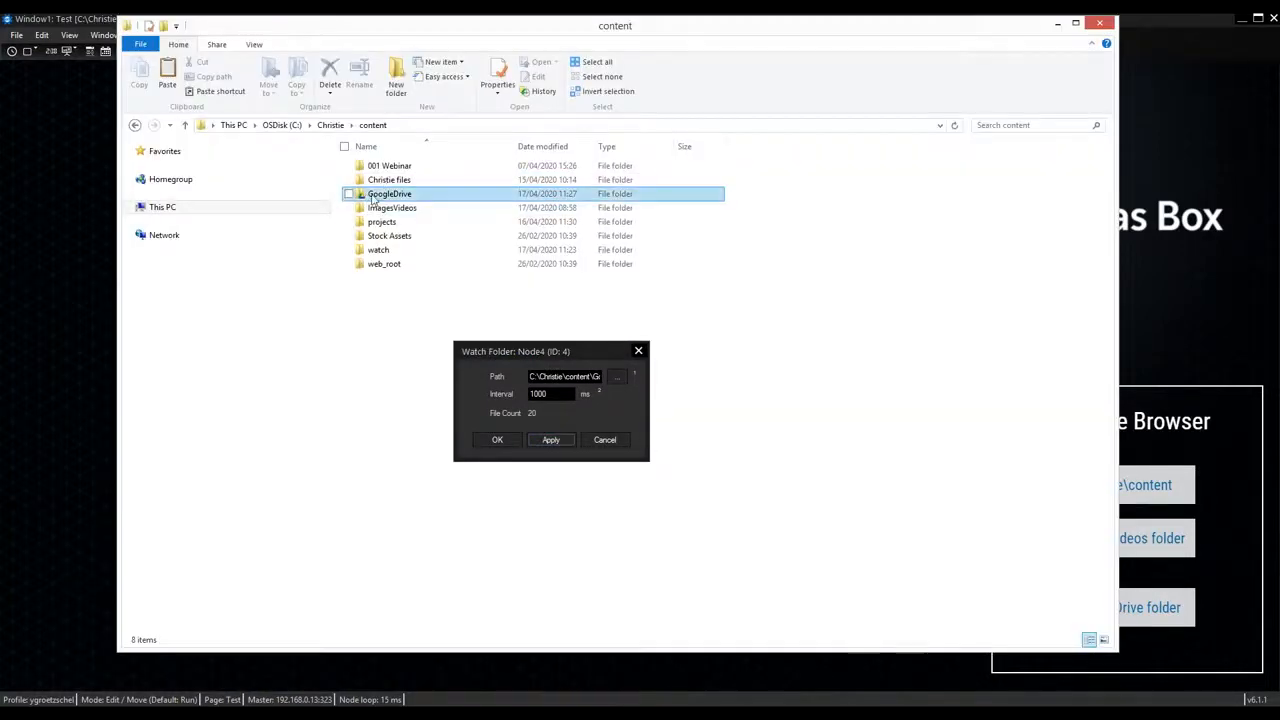
right_click(372, 197)
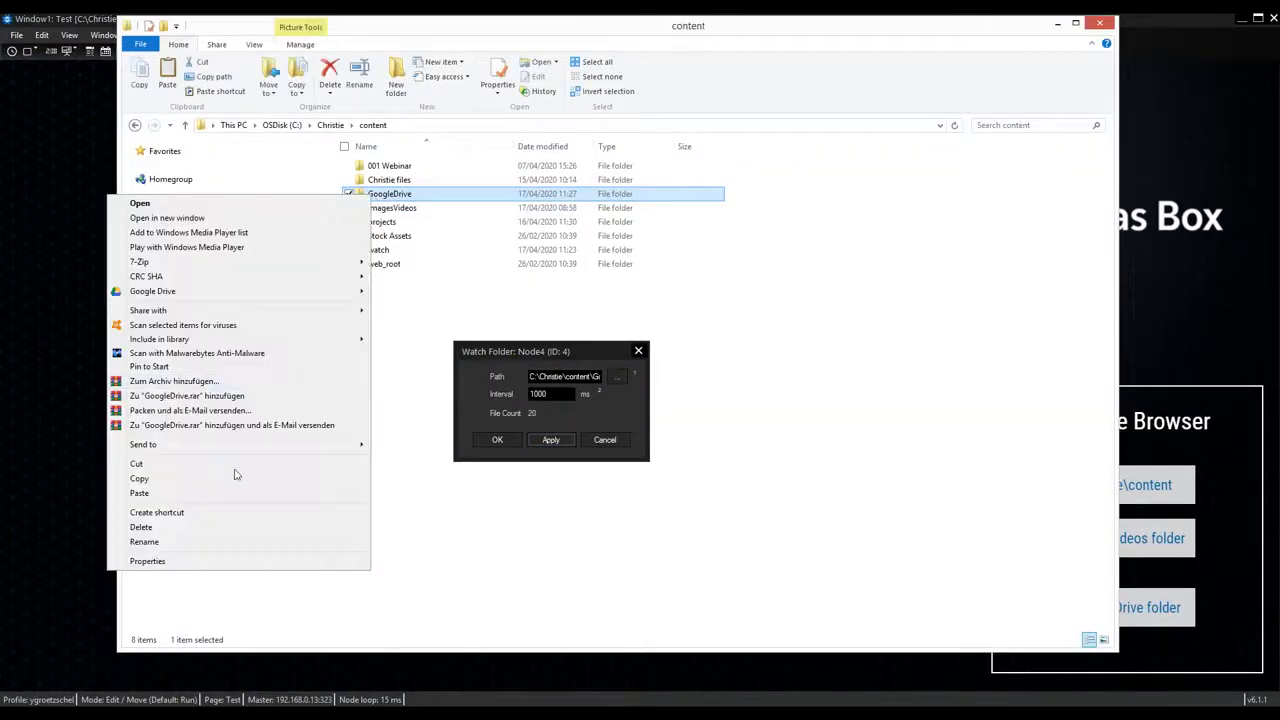
click(219, 563)
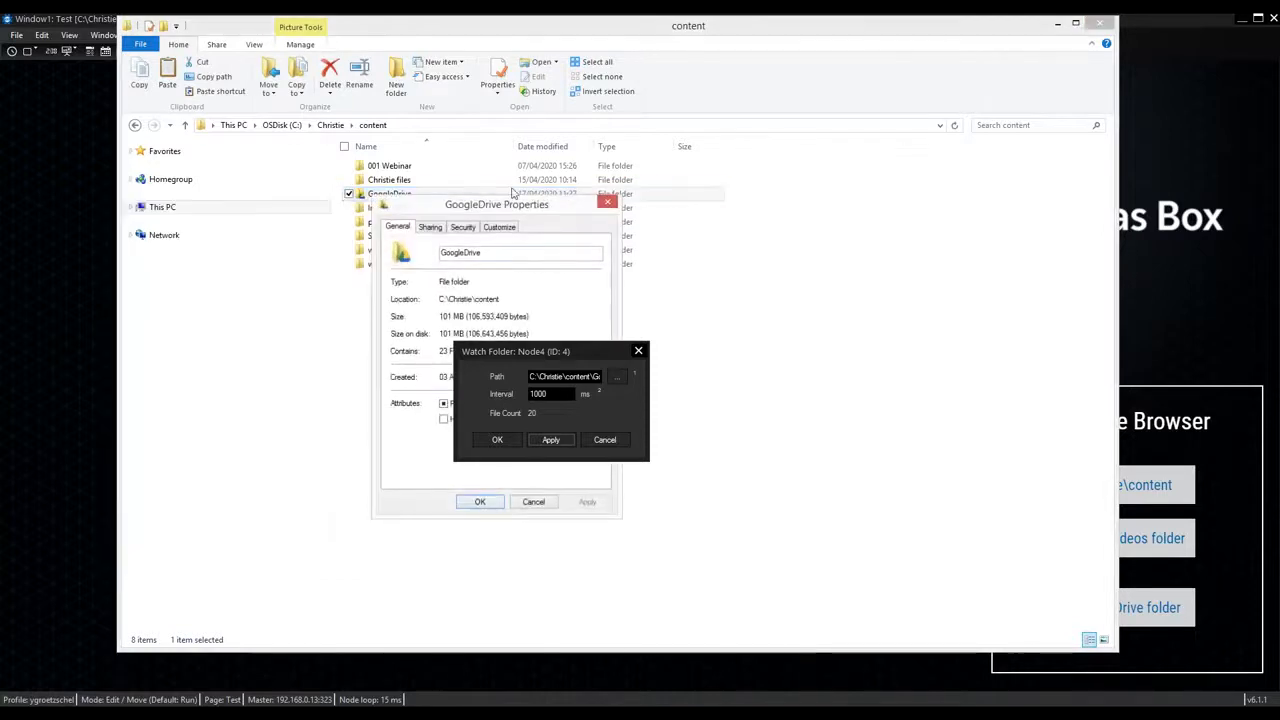
drag(503, 206, 413, 212)
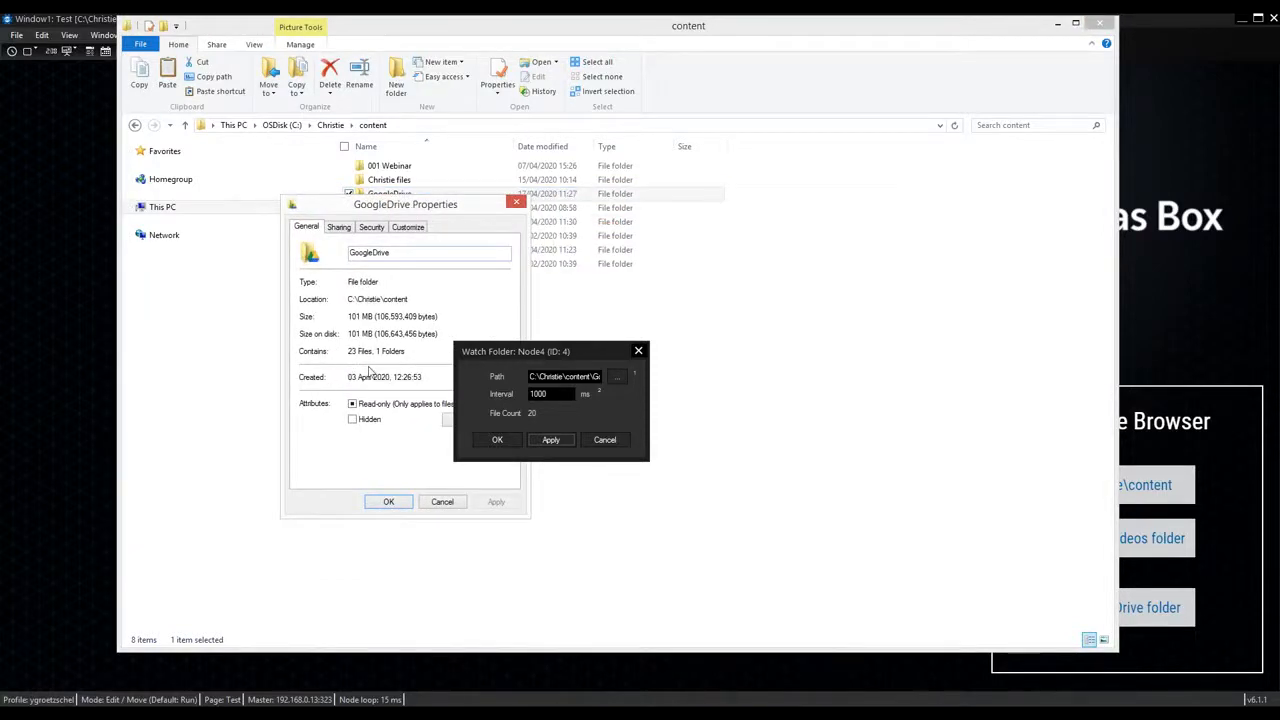
click(389, 502)
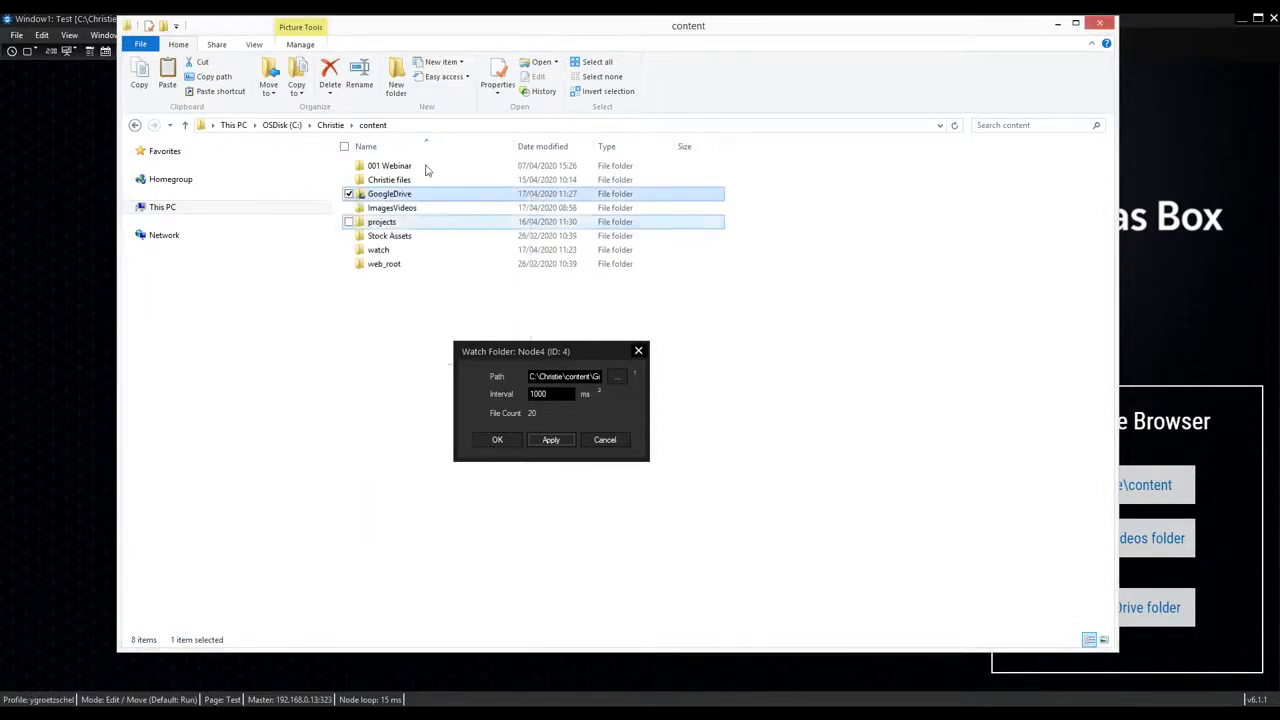
Open the GoogleDrive folder to view its images, and minimize File Explorer.
double_click(388, 194)
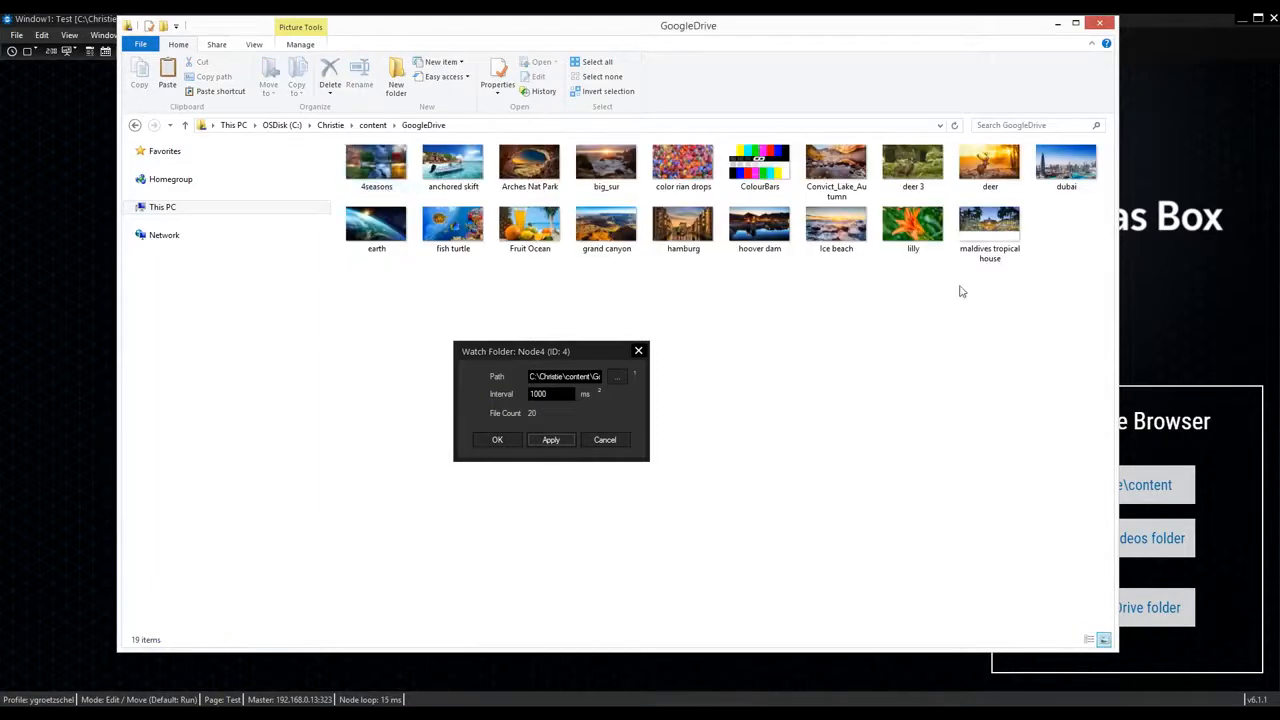
mouse_move(980, 34)
mouse_down()
mouse_move(846, 60)
mouse_move(854, 160)
mouse_move(981, 35)
mouse_up()
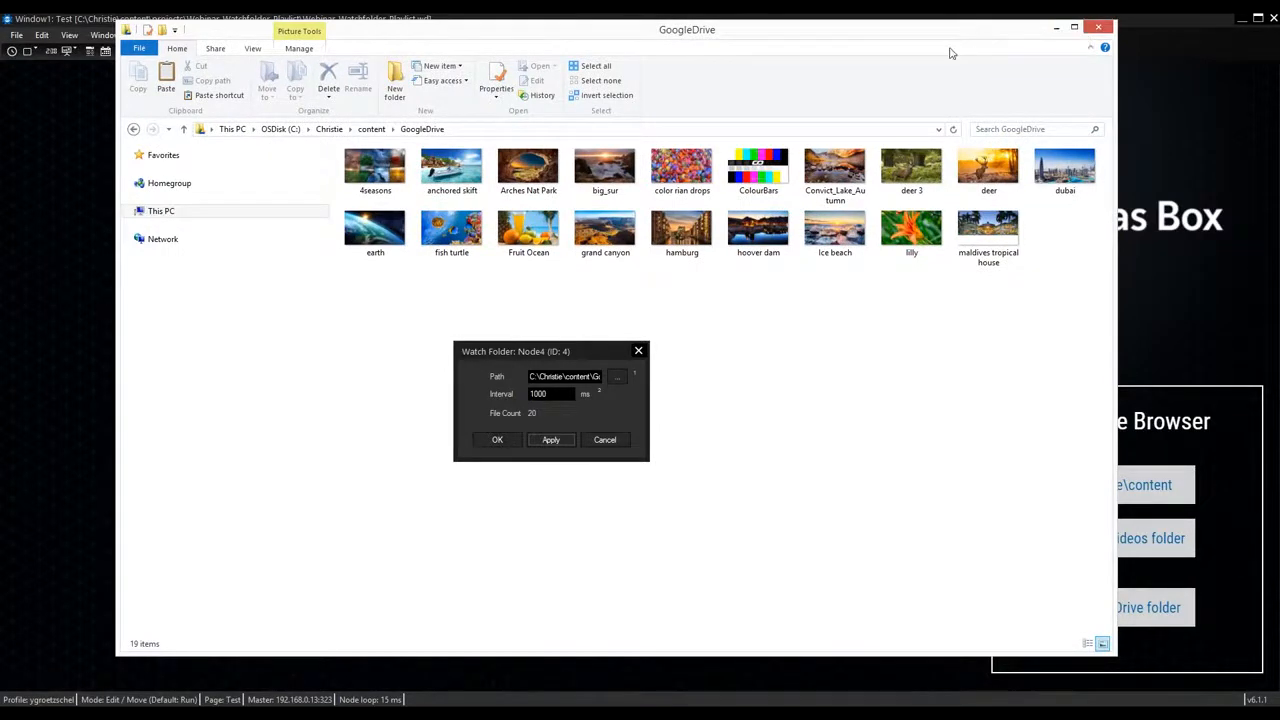
drag(951, 48, 919, 68)
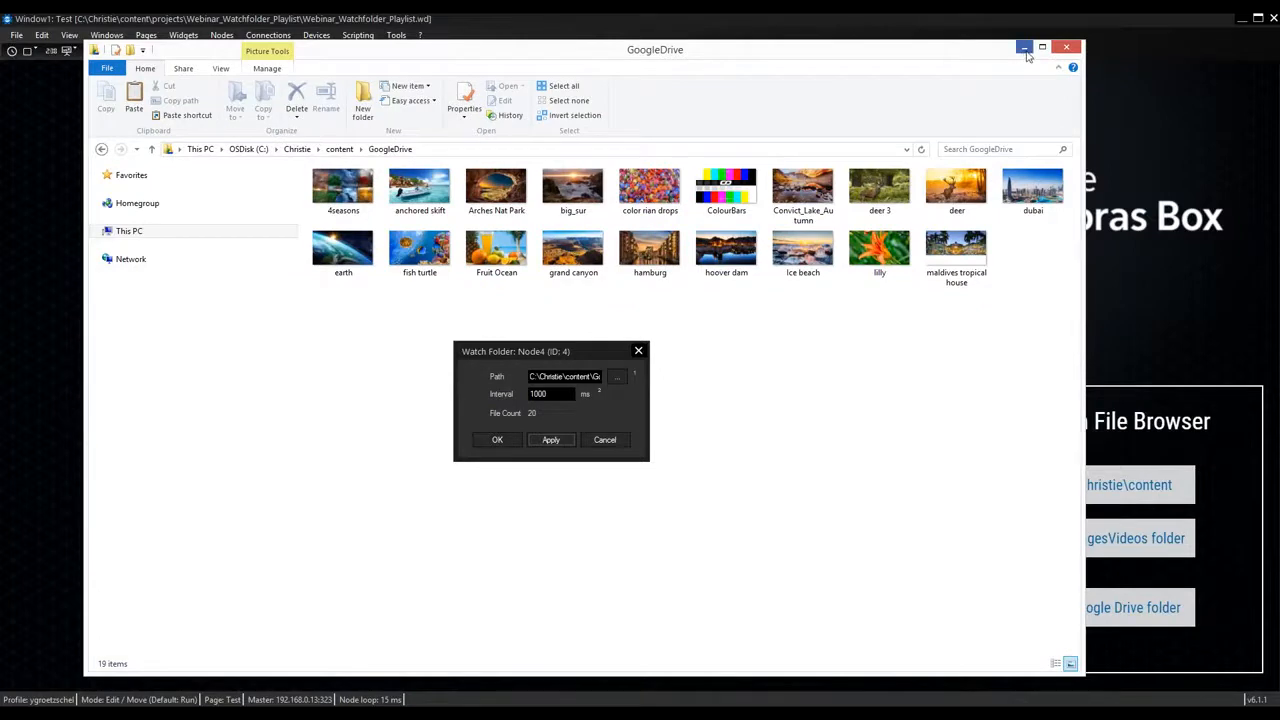
click(1024, 49)
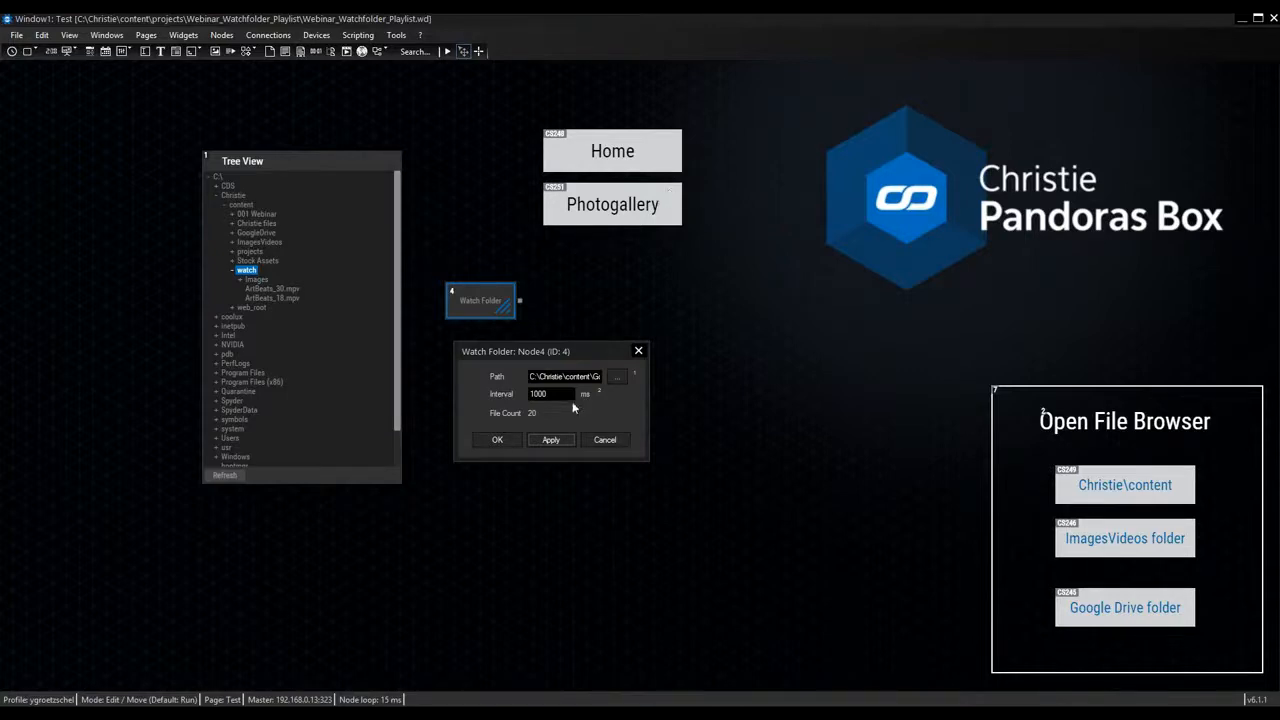
Confirm the Watch Folder node's settings and return to Run mode.
click(551, 440)
click(497, 440)
click(446, 52)
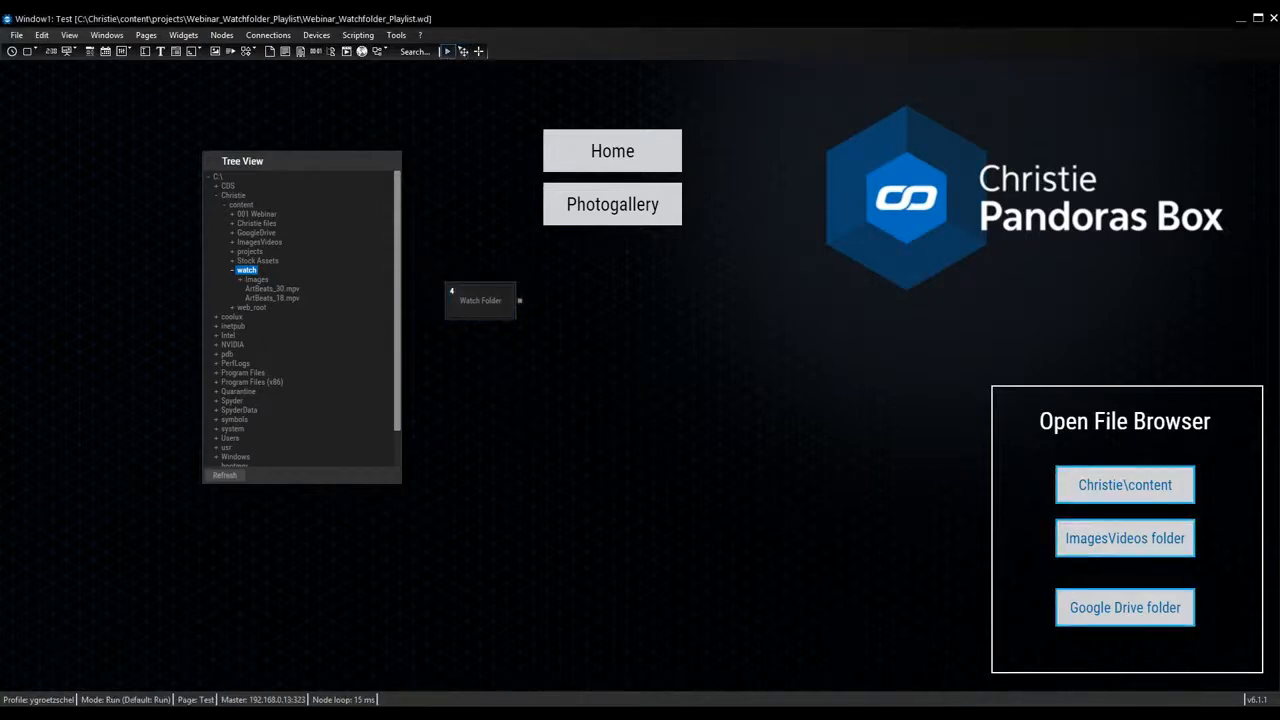
Connect an Info node to the Watch Folder node's output, move the Watch Folder node slightly down, and return to Run mode.
drag(519, 301, 596, 283)
mouse_move(615, 311)
click(723, 311)
drag(494, 306, 488, 317)
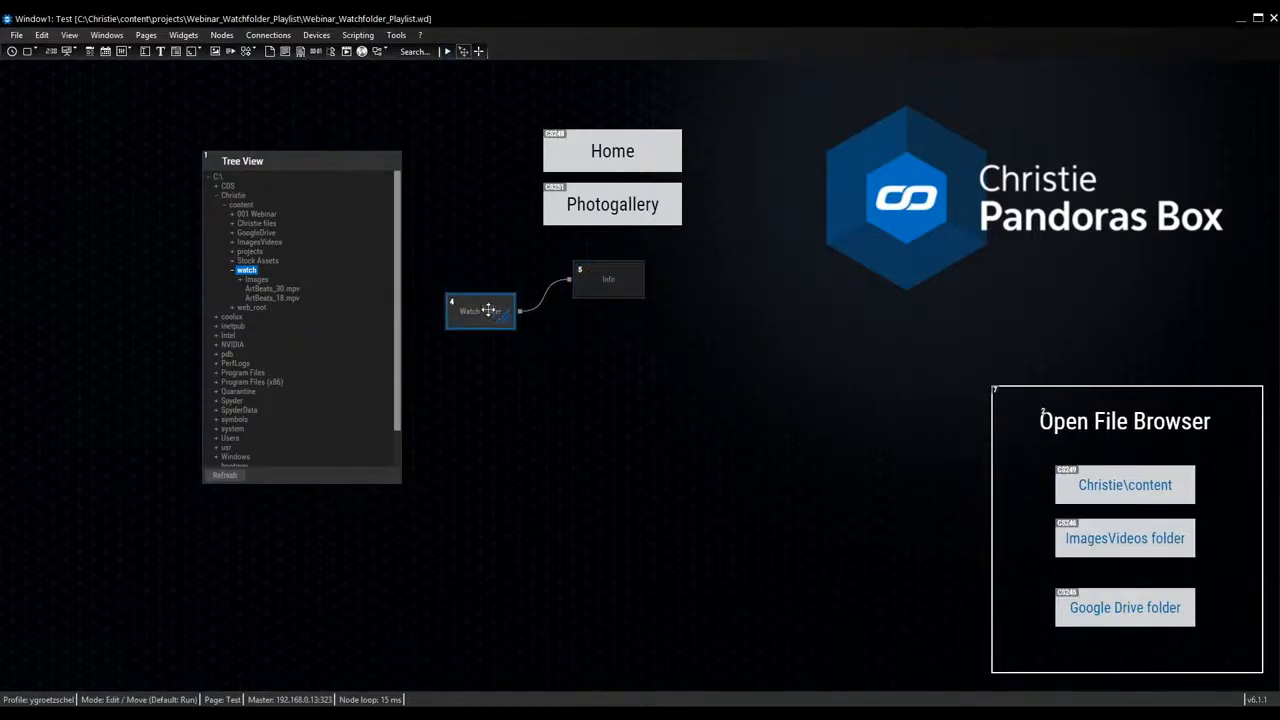
click(447, 51)
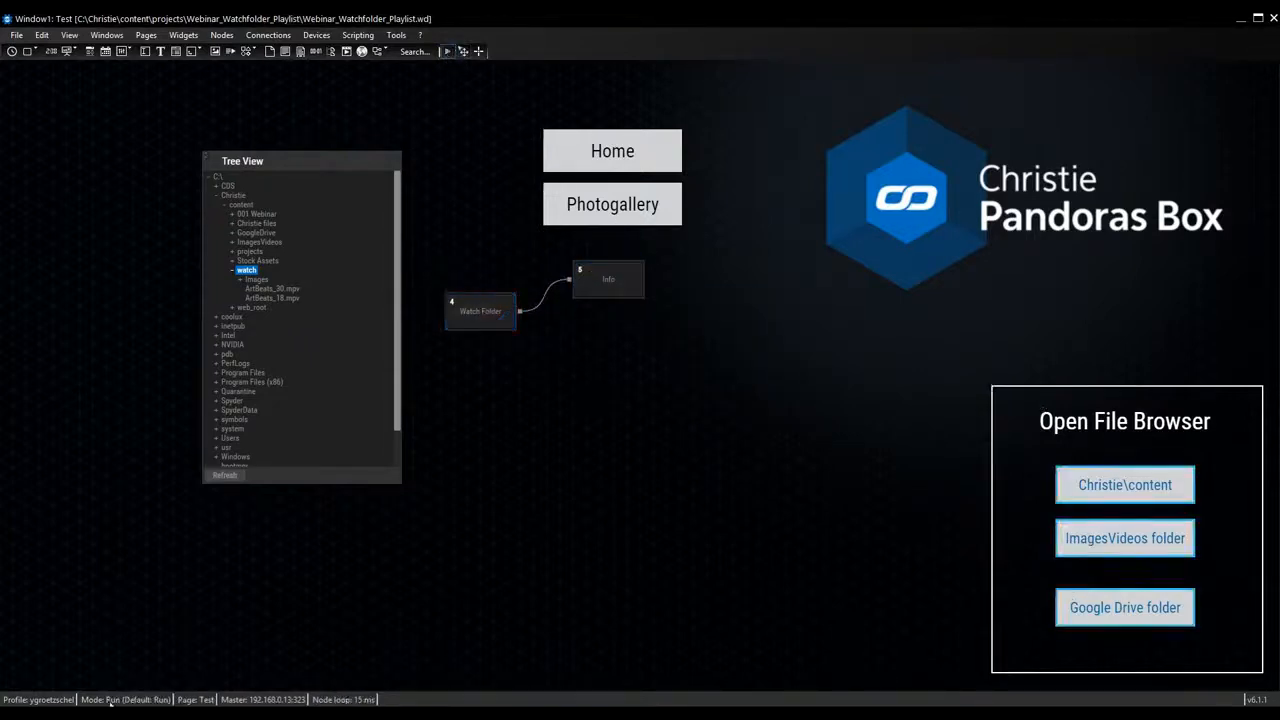
In File Explorer, select and copy all images in content\ImagesVideos\Images.
key(alt+Tab)
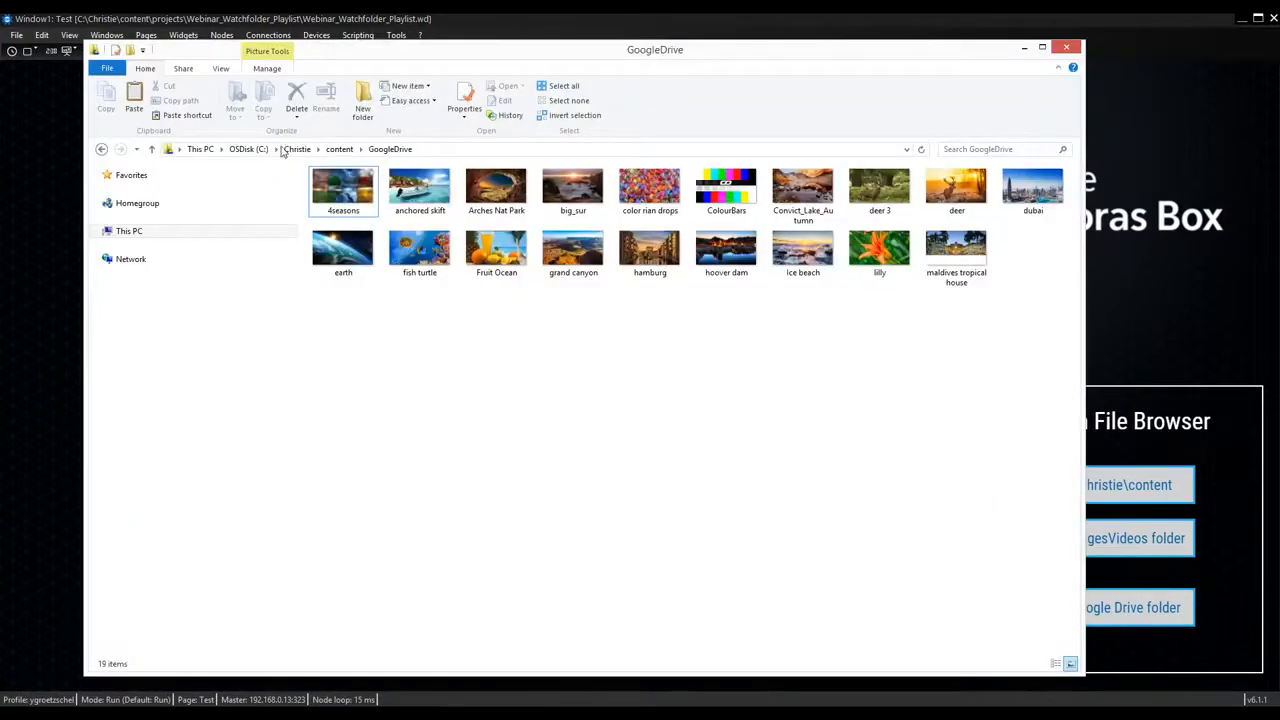
click(338, 150)
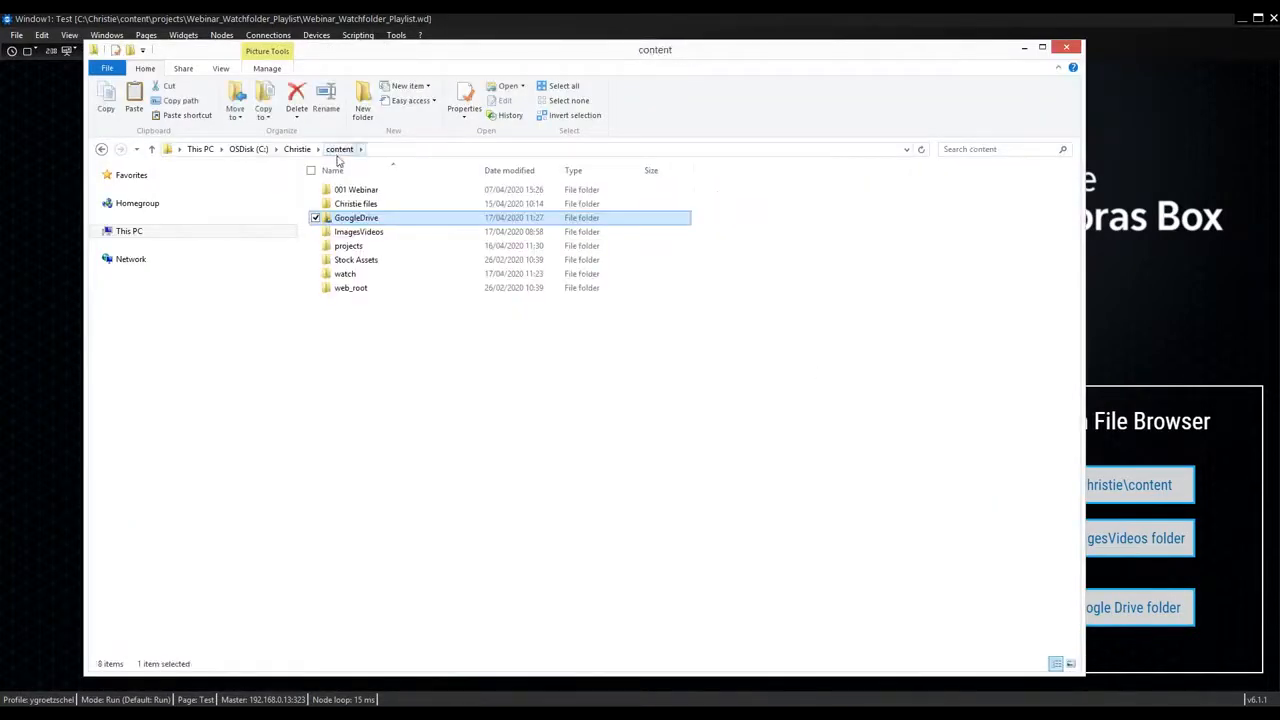
double_click(358, 233)
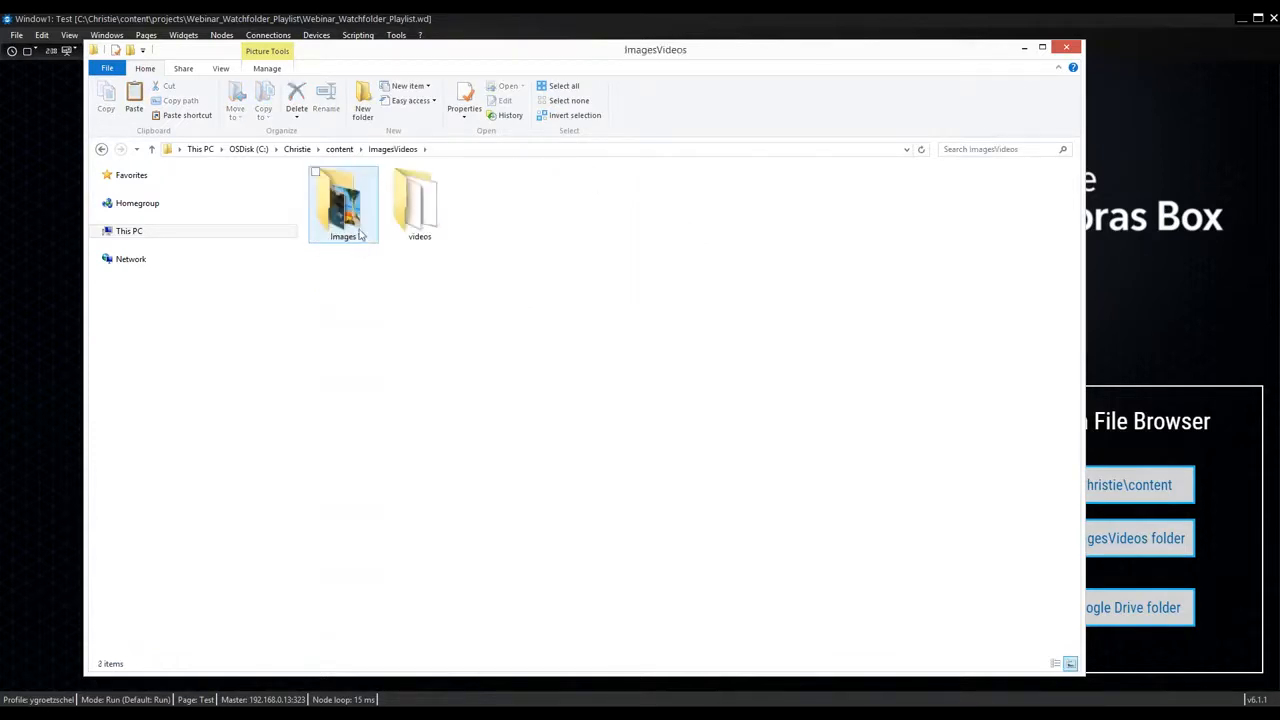
double_click(360, 234)
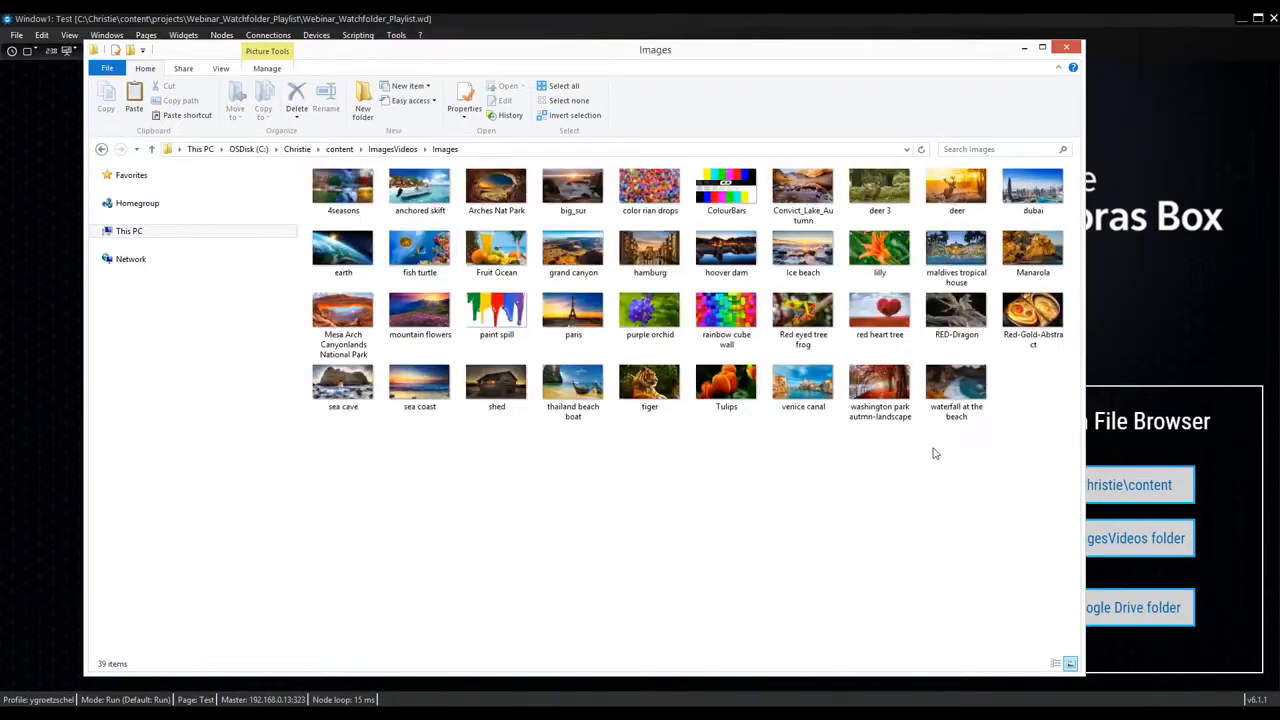
drag(1016, 456, 345, 196)
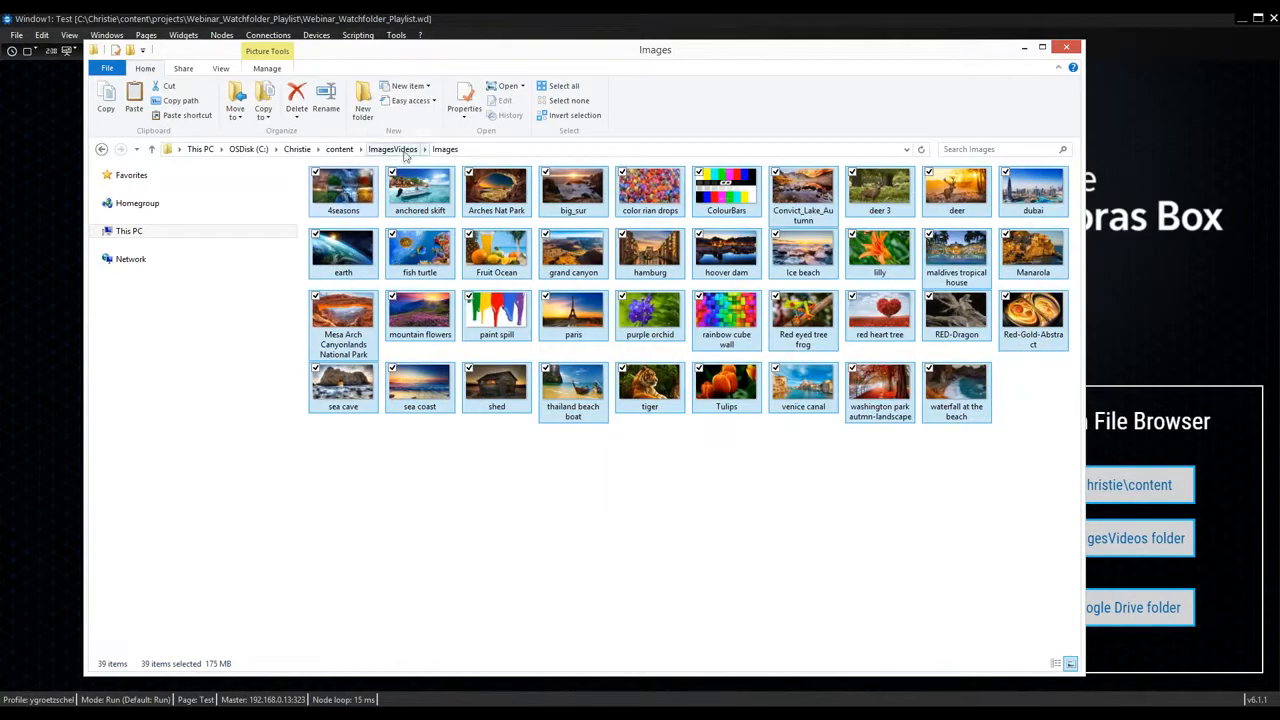
Delete all files in the content\GoogleDrive folder and paste the copied images there.
click(339, 151)
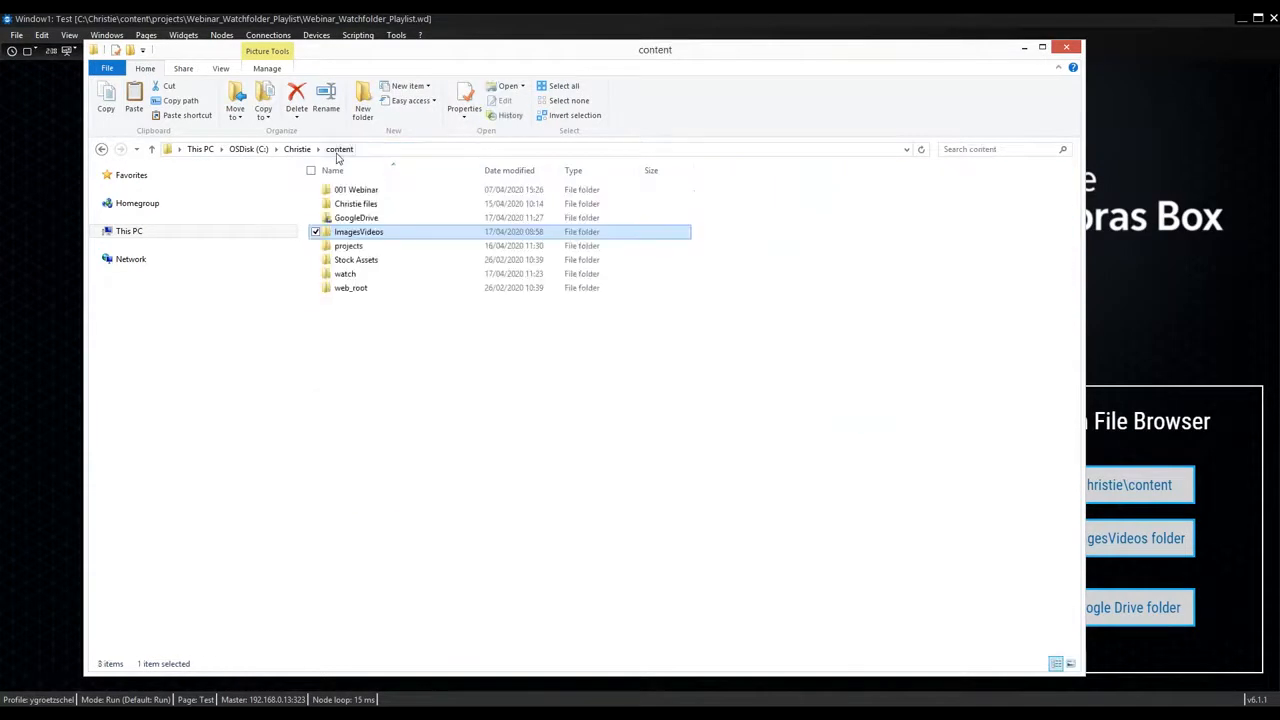
double_click(356, 218)
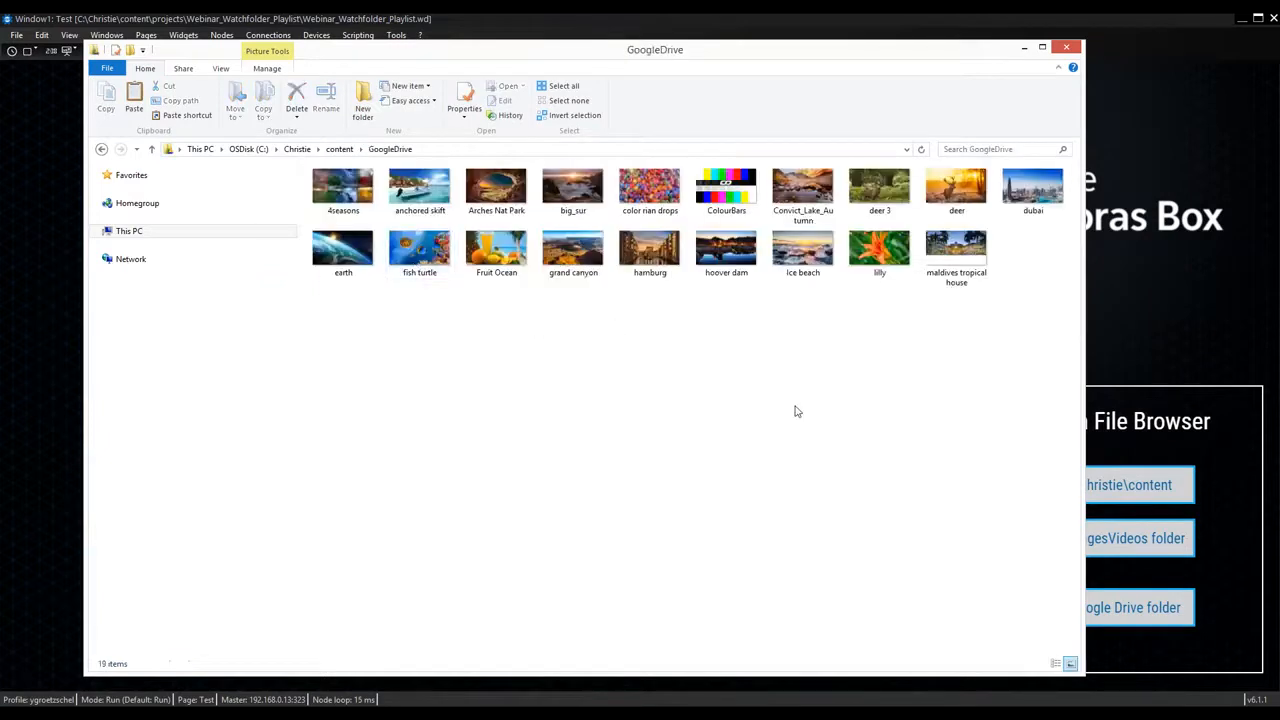
drag(1061, 358, 316, 196)
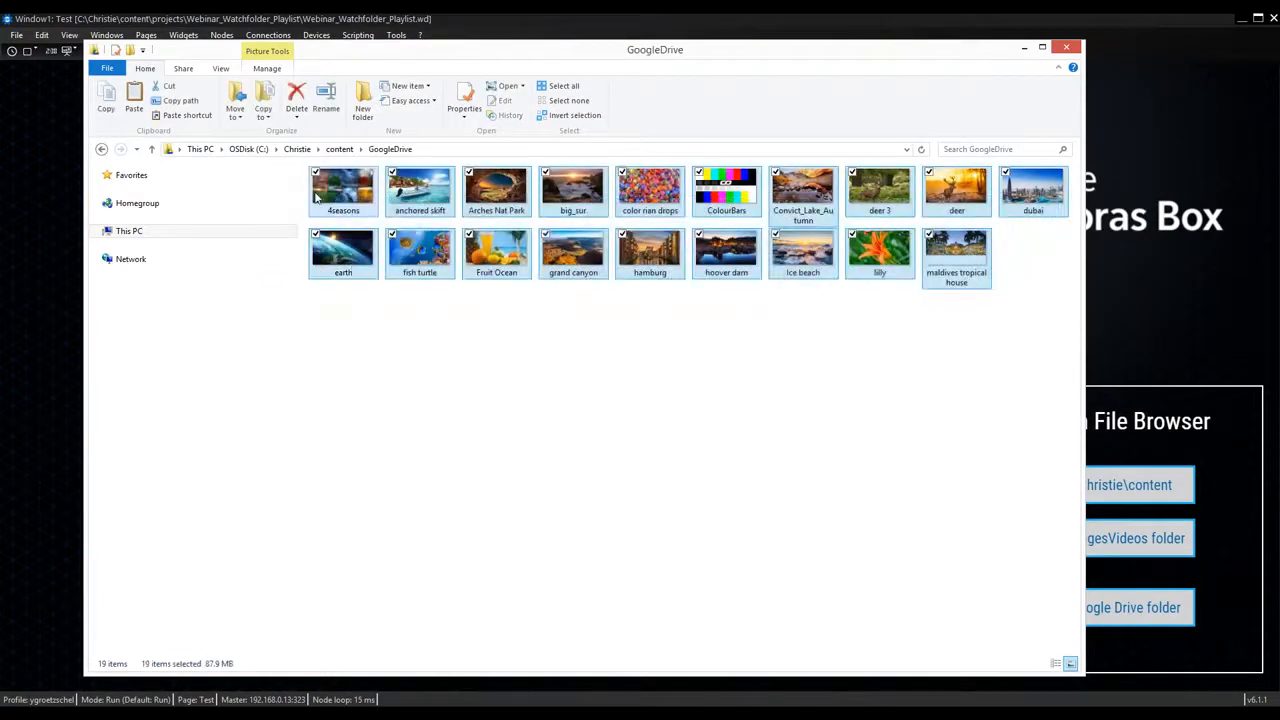
key(Delete)
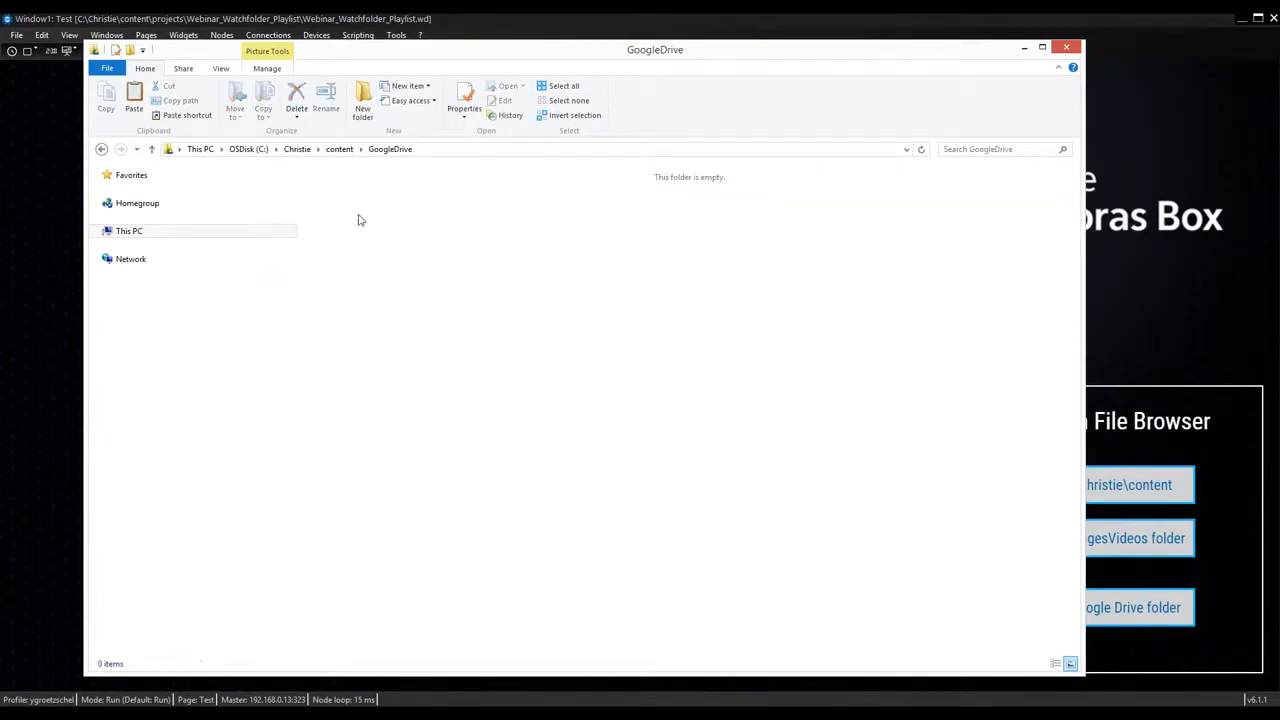
key(ctrl+v)
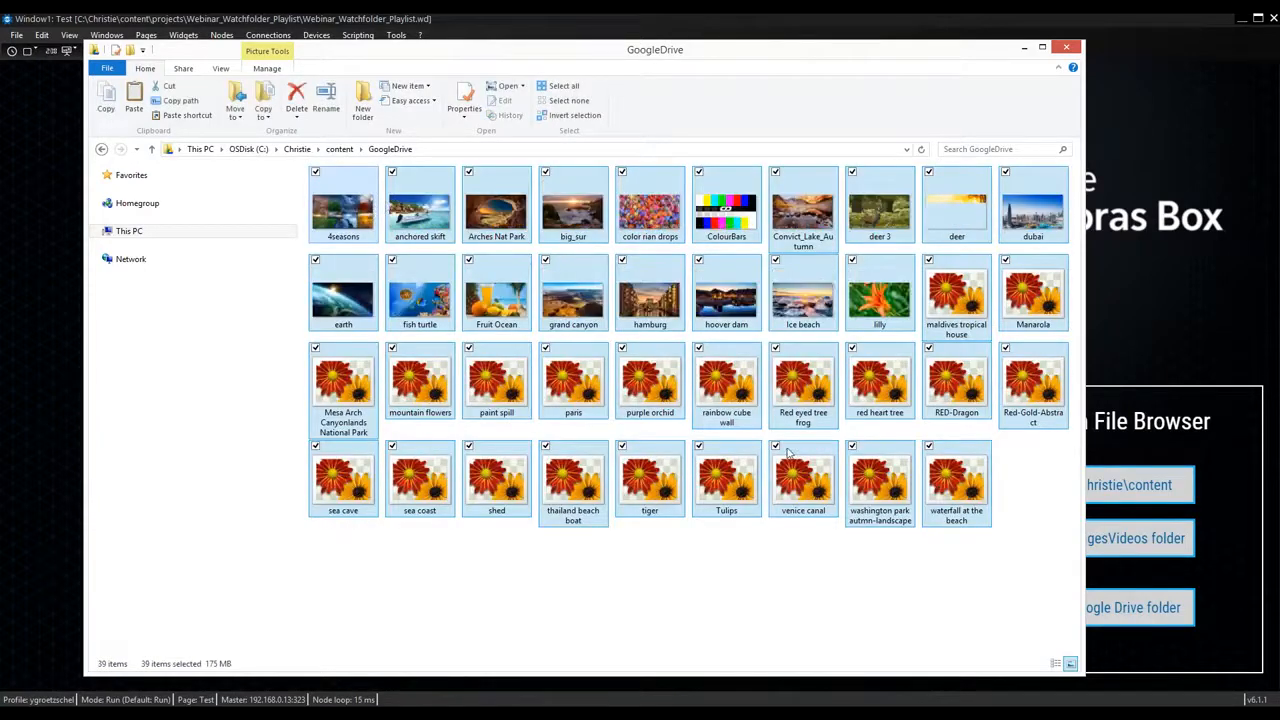
click(806, 623)
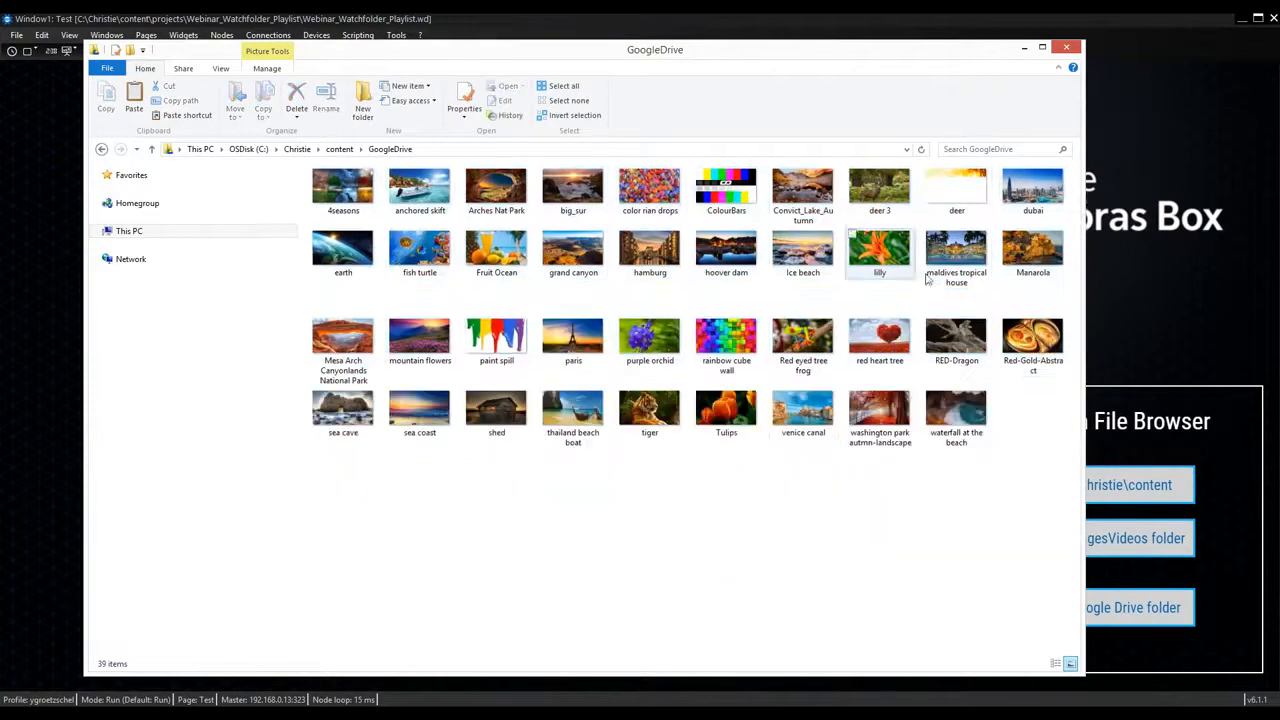
Return to Widget Designer and check the Watch Folder node's file count.
click(1024, 48)
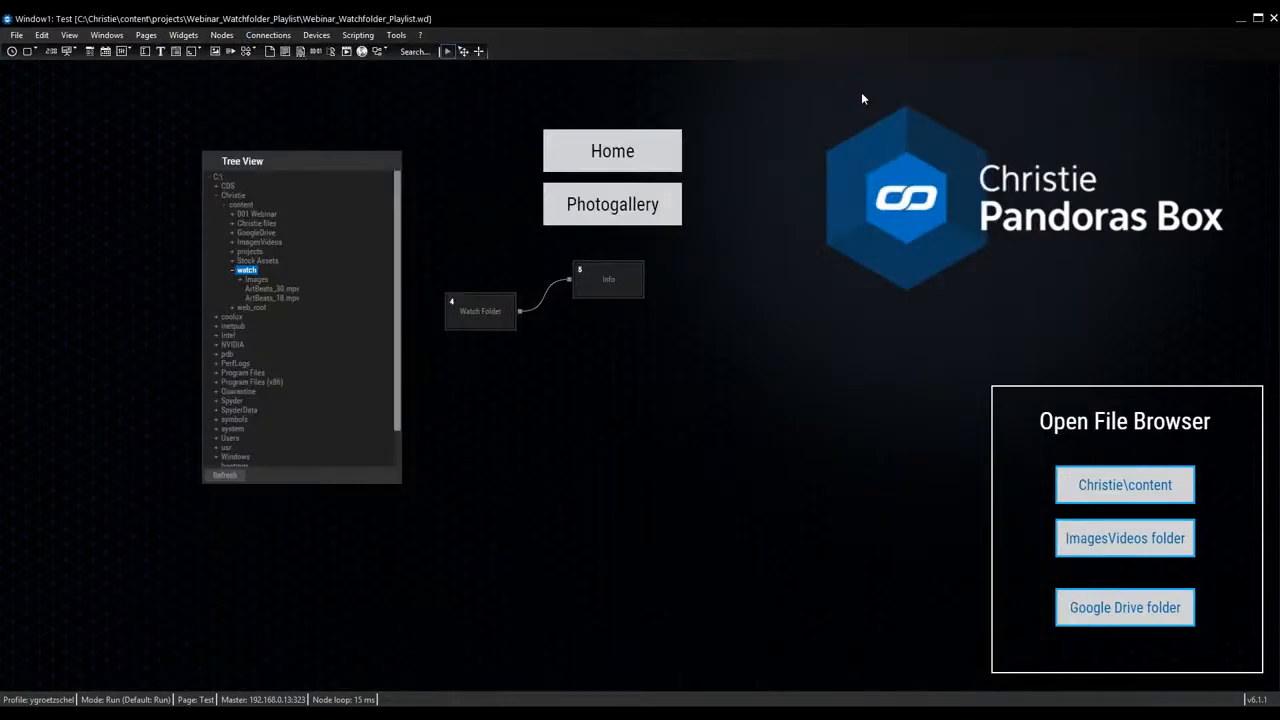
double_click(491, 316)
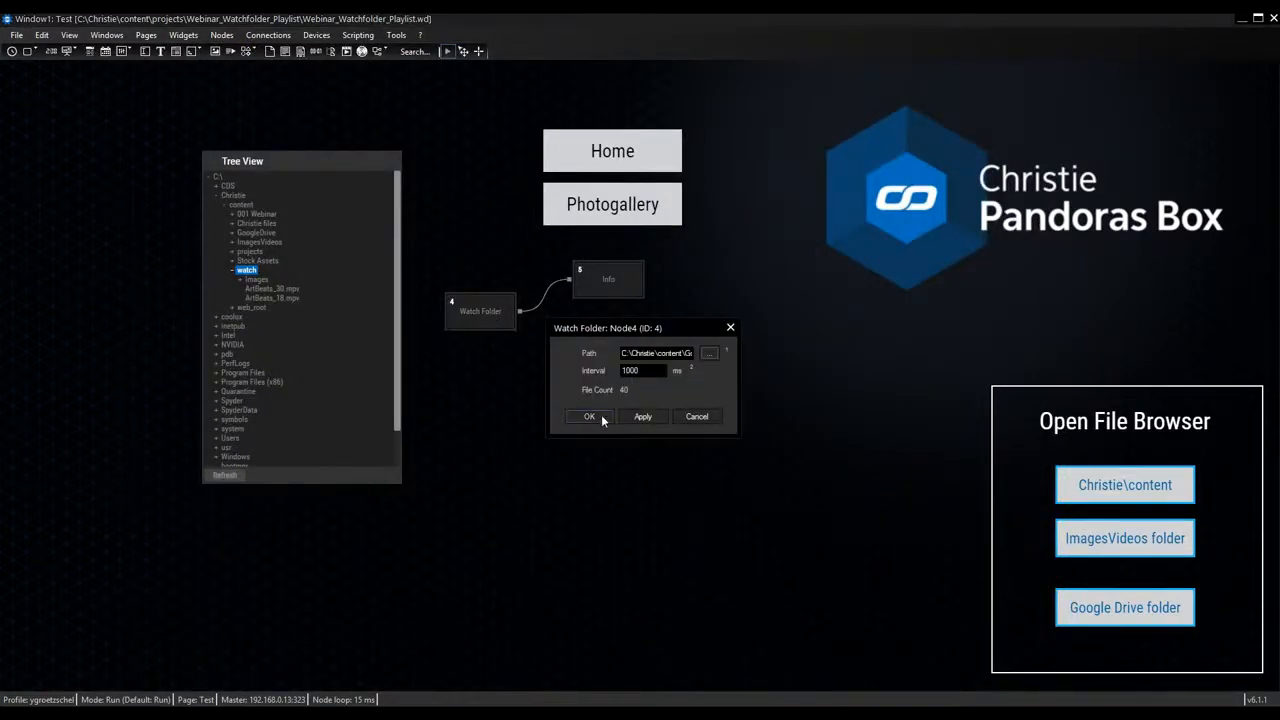
click(601, 414)
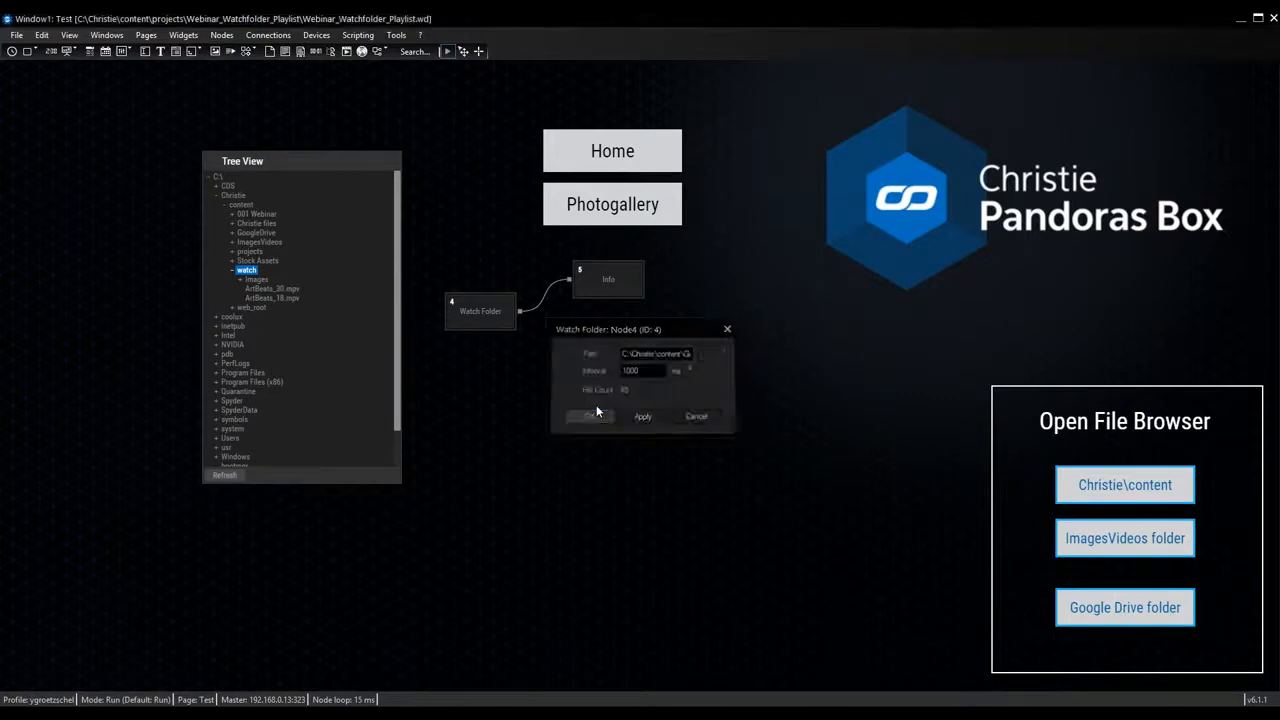
Open the Info node connected to the Watch Folder node and place its window beside the nodes to read the output parameters.
double_click(612, 275)
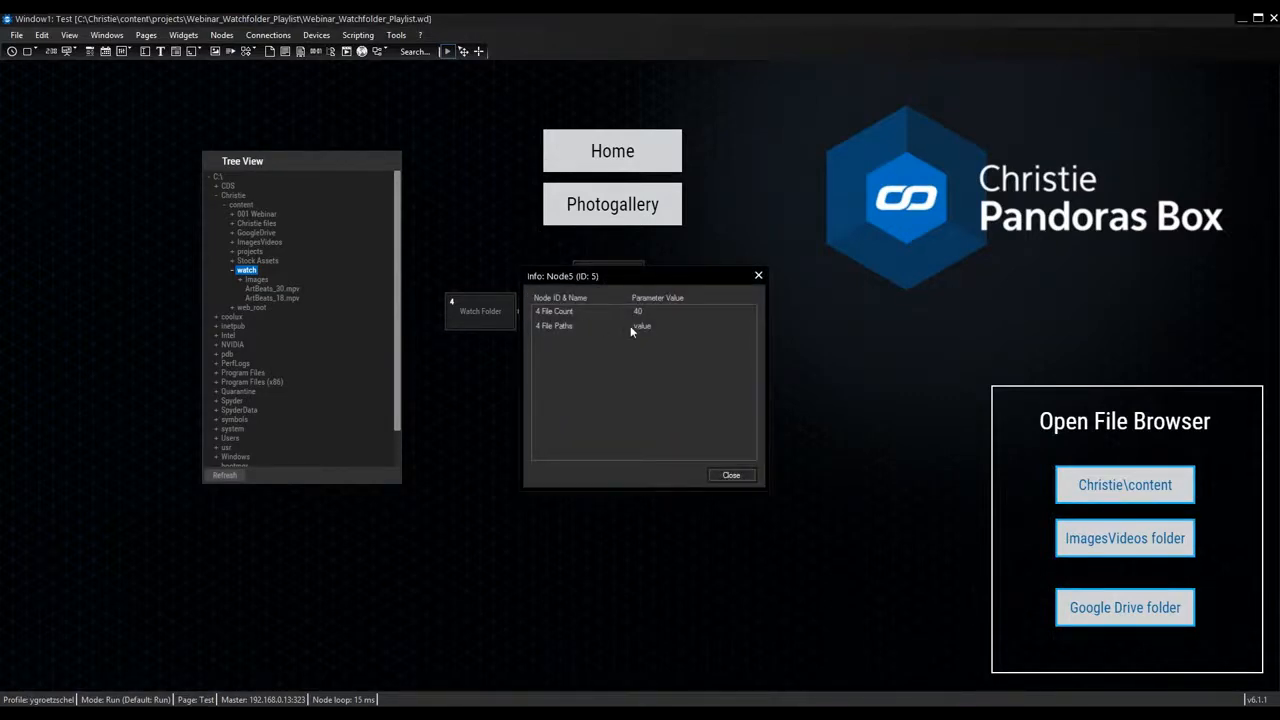
drag(595, 276, 667, 267)
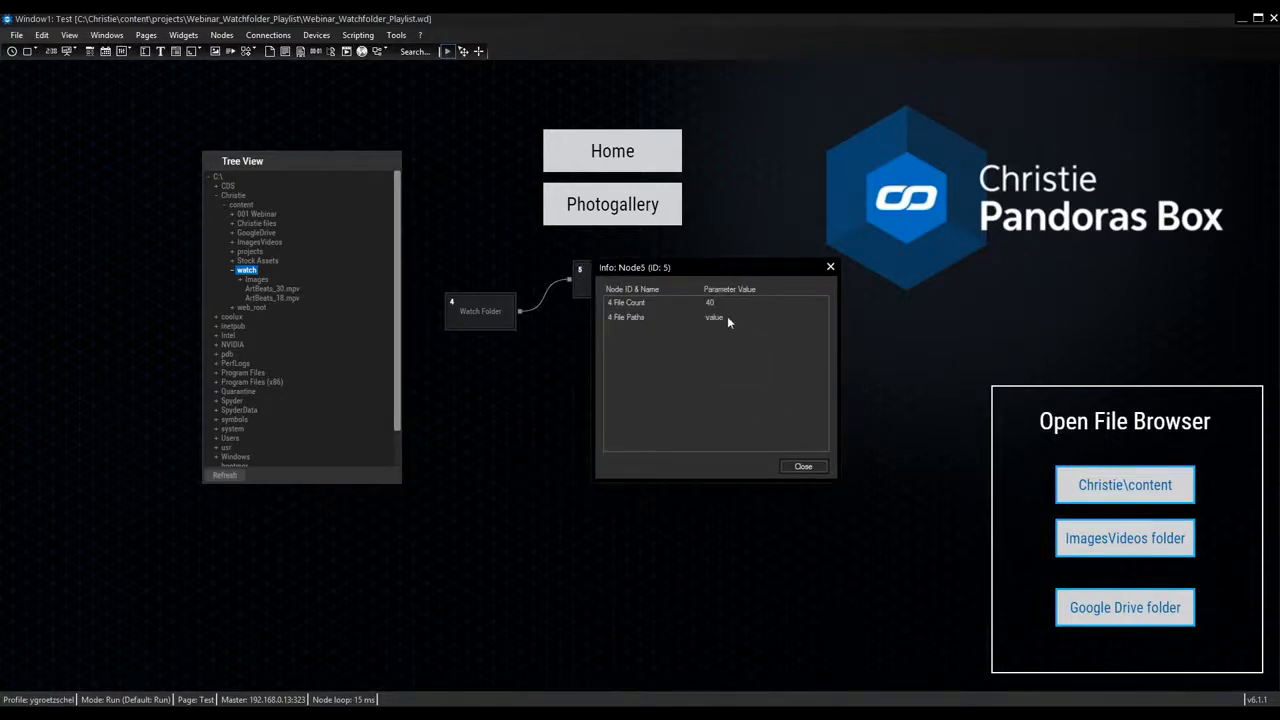
drag(751, 268, 909, 105)
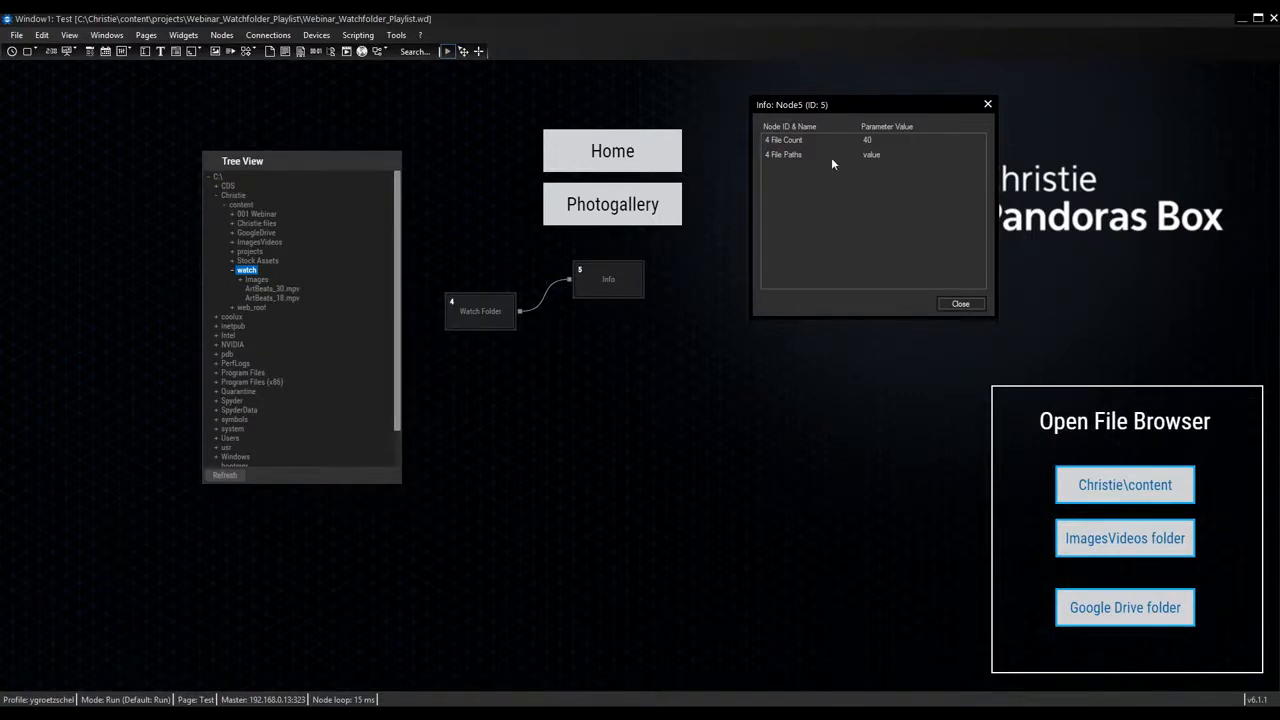
drag(899, 108, 911, 84)
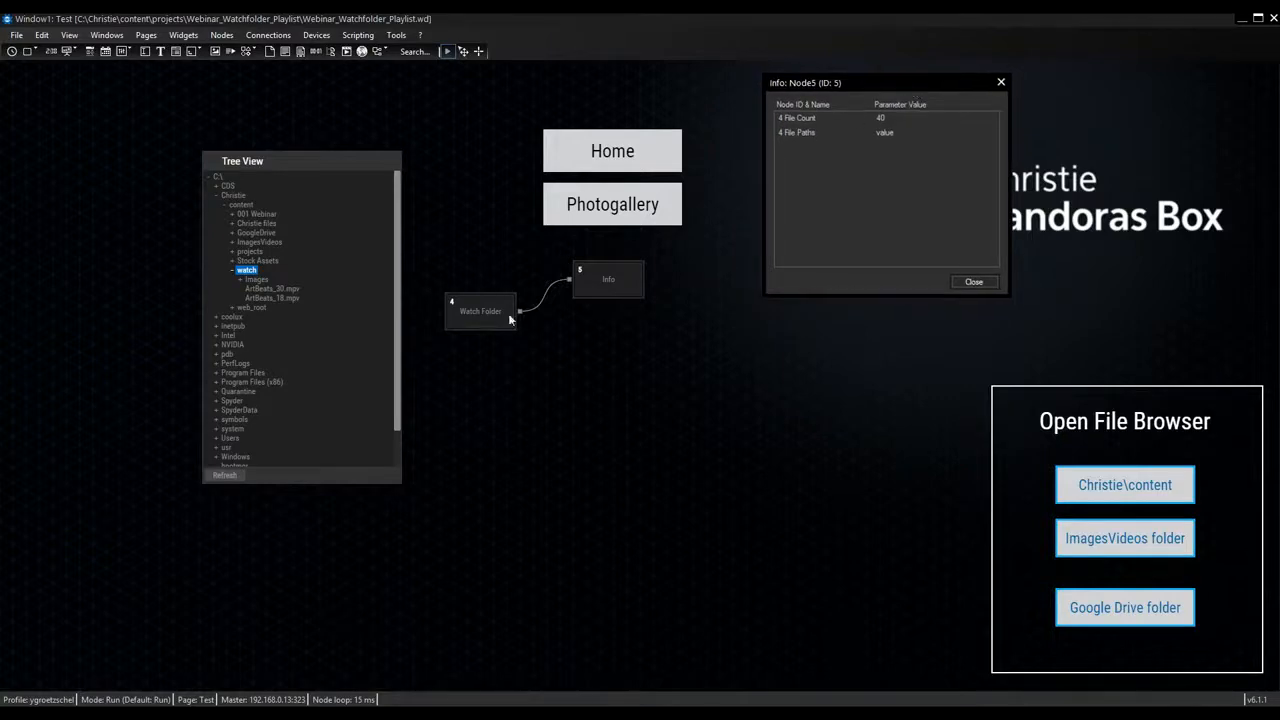
Connect a generic Variable Output node to the Watch Folder node's output, place it below the Info node, and return to Run mode.
drag(521, 311, 566, 354)
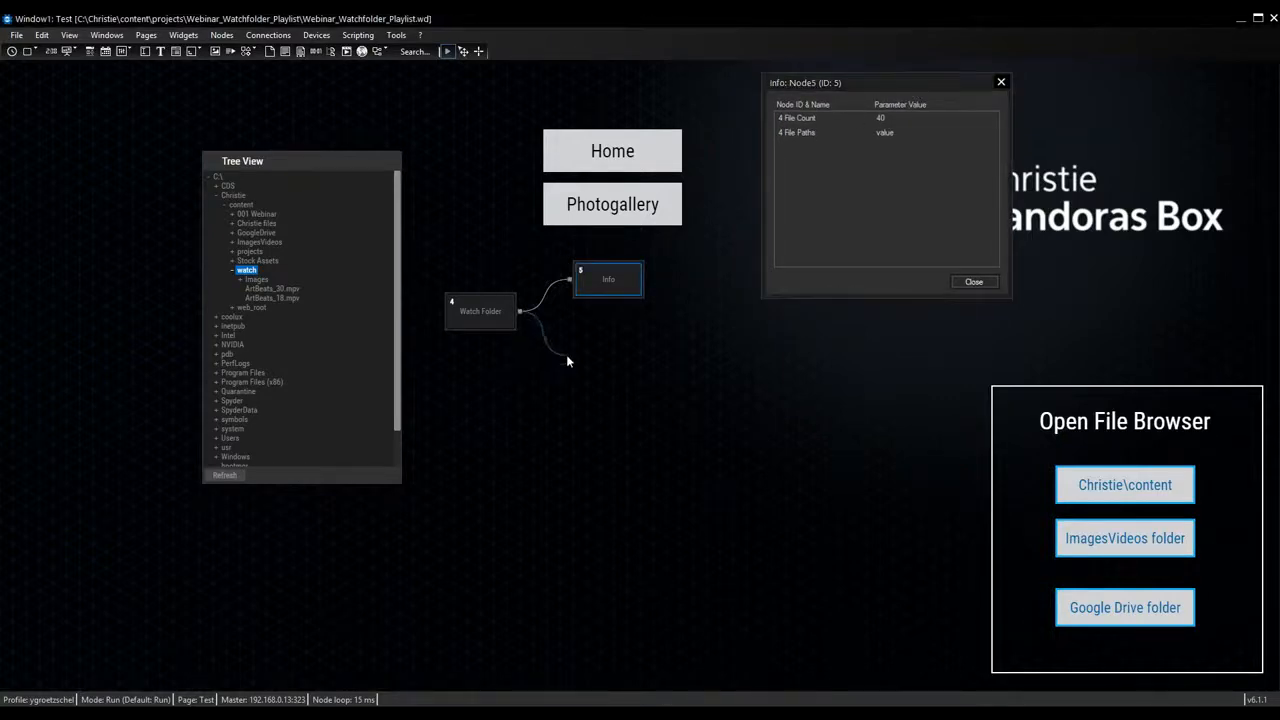
mouse_move(608, 396)
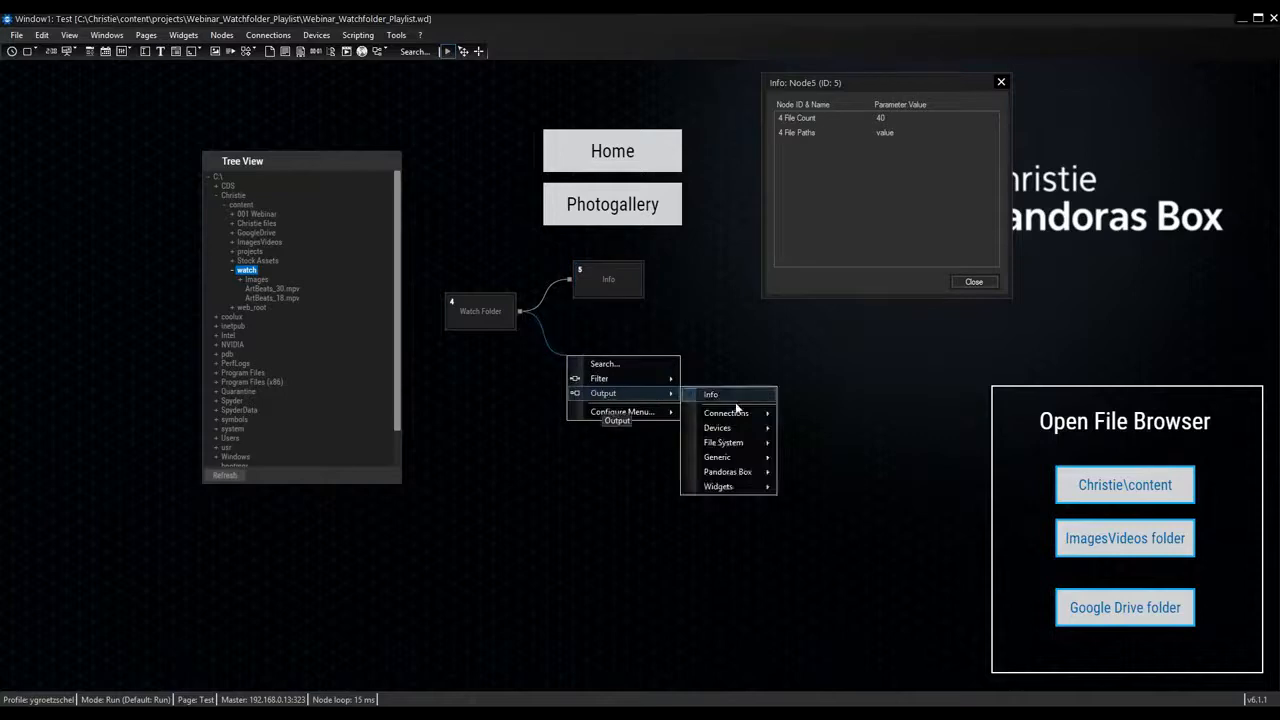
mouse_move(735, 458)
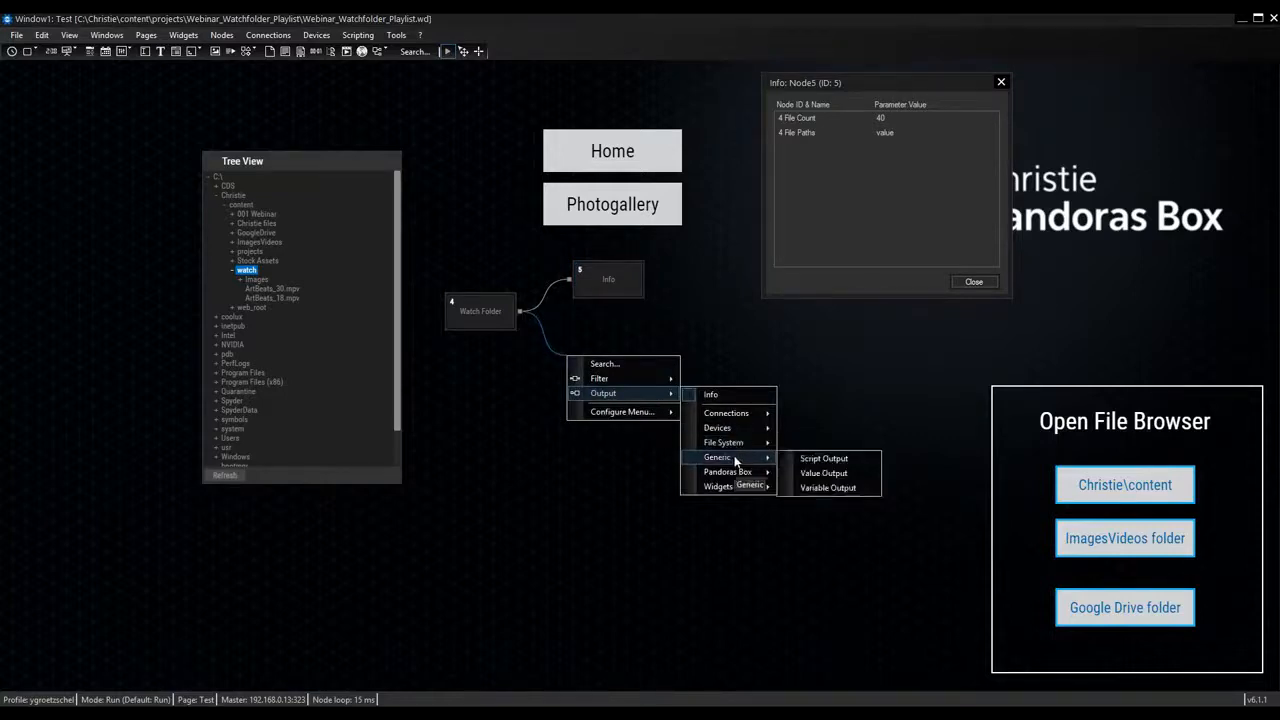
click(829, 490)
key(alt)
drag(597, 366, 605, 348)
click(446, 52)
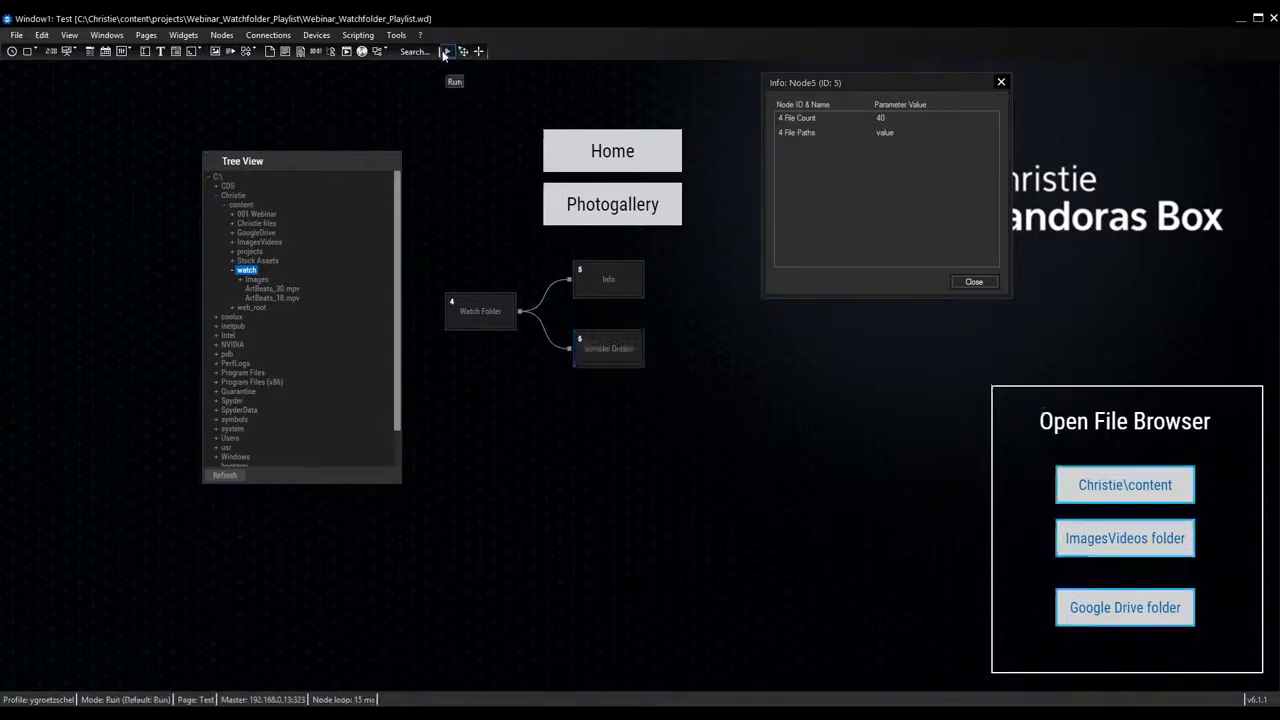
Create a List variable named WatchGoogleDrive and move the Variable List window clear of the nodes.
click(371, 37)
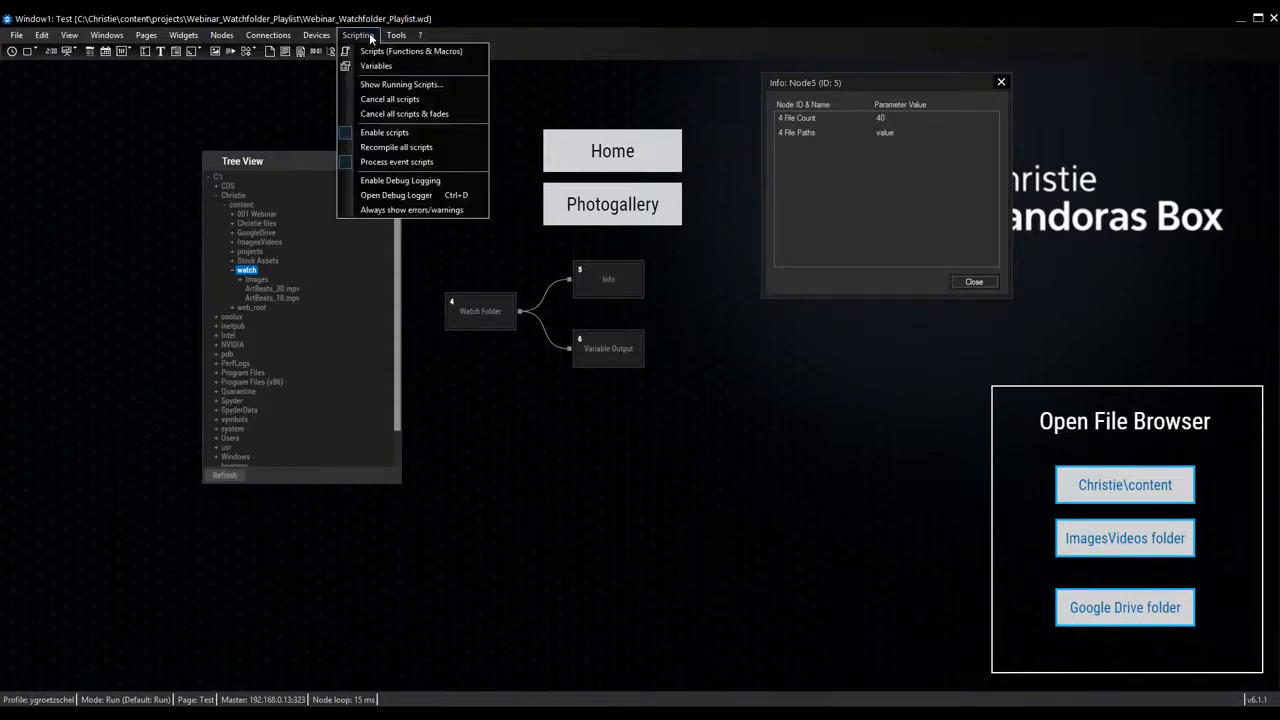
click(398, 67)
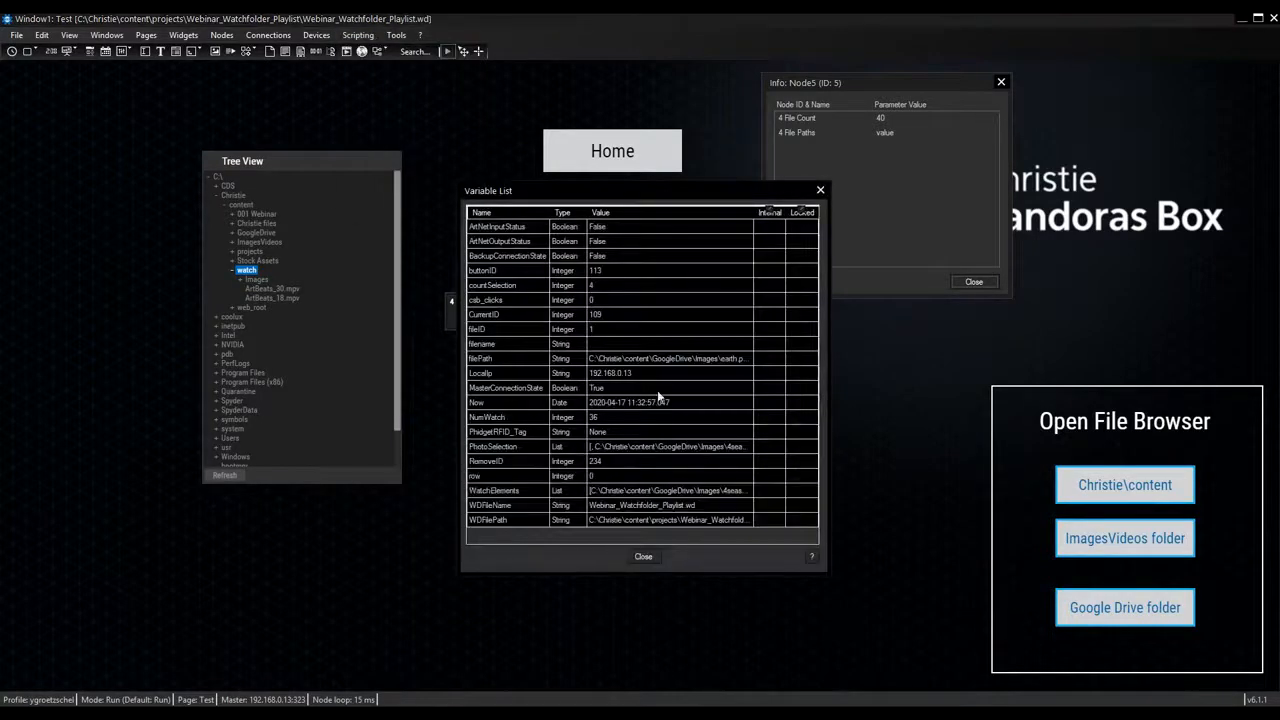
right_click(655, 531)
mouse_move(704, 566)
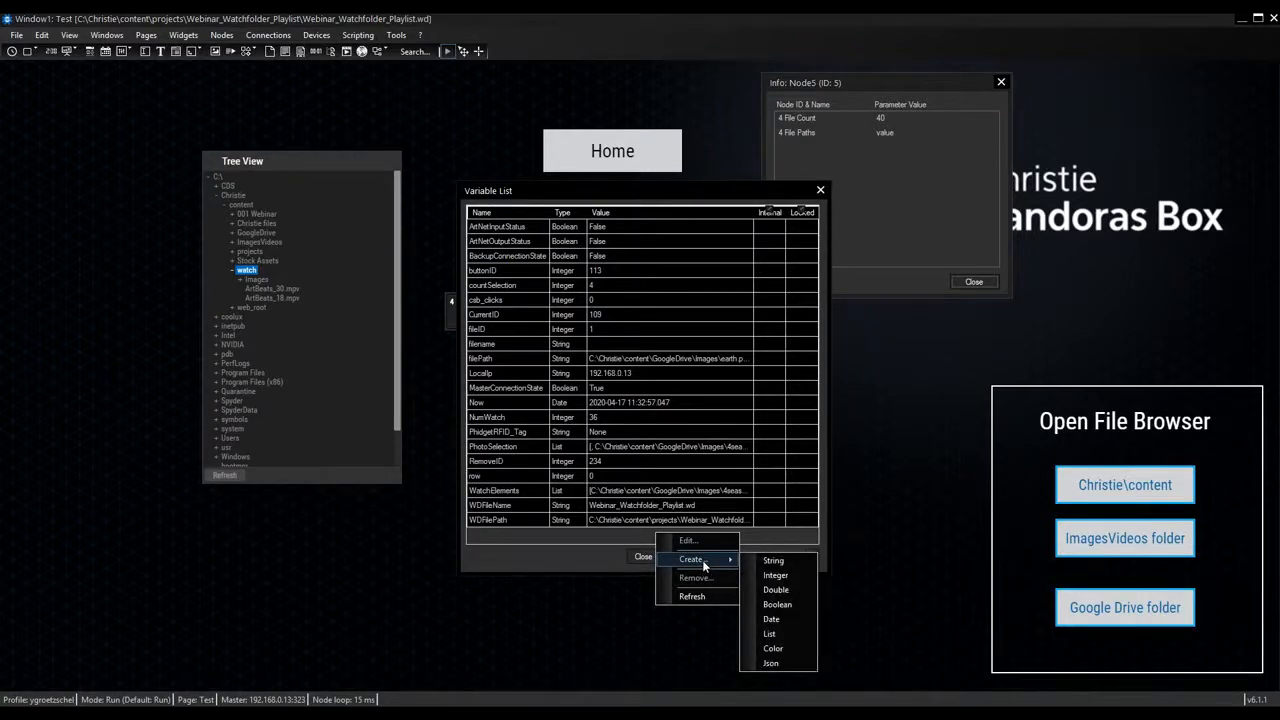
click(774, 634)
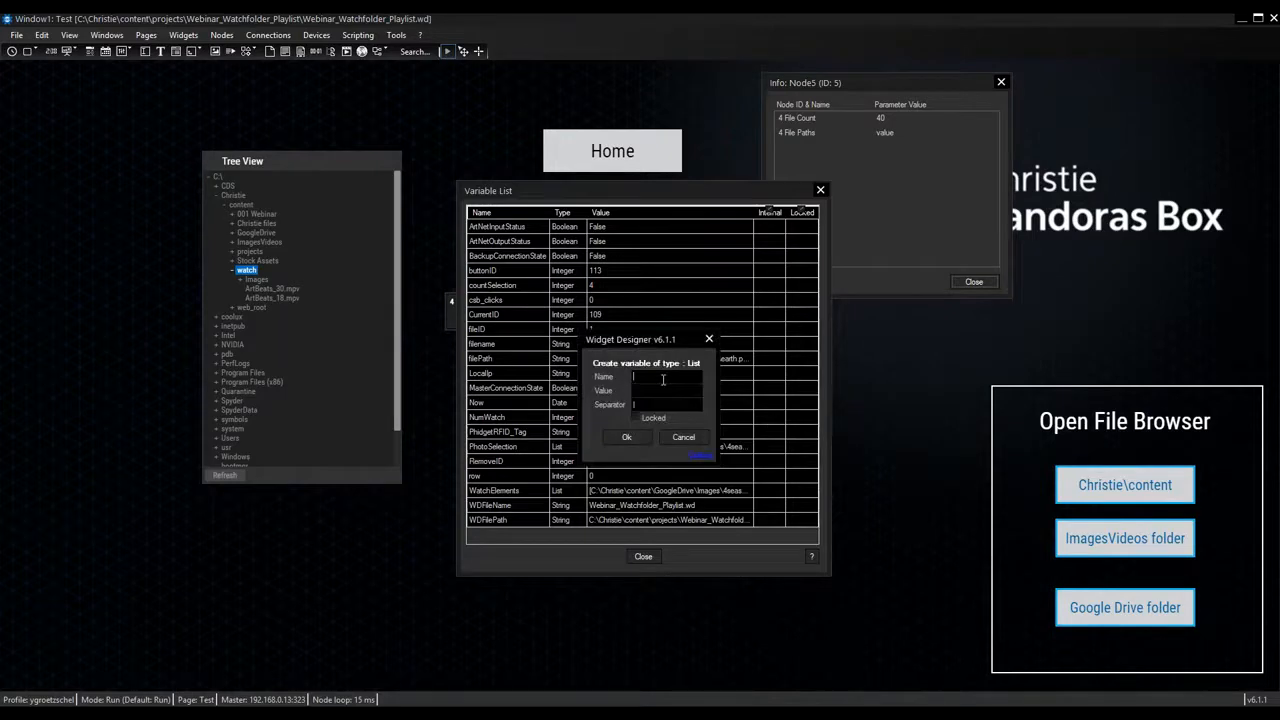
text(Q)
text(atchGoogleDrive)
click(627, 438)
drag(742, 221, 1122, 113)
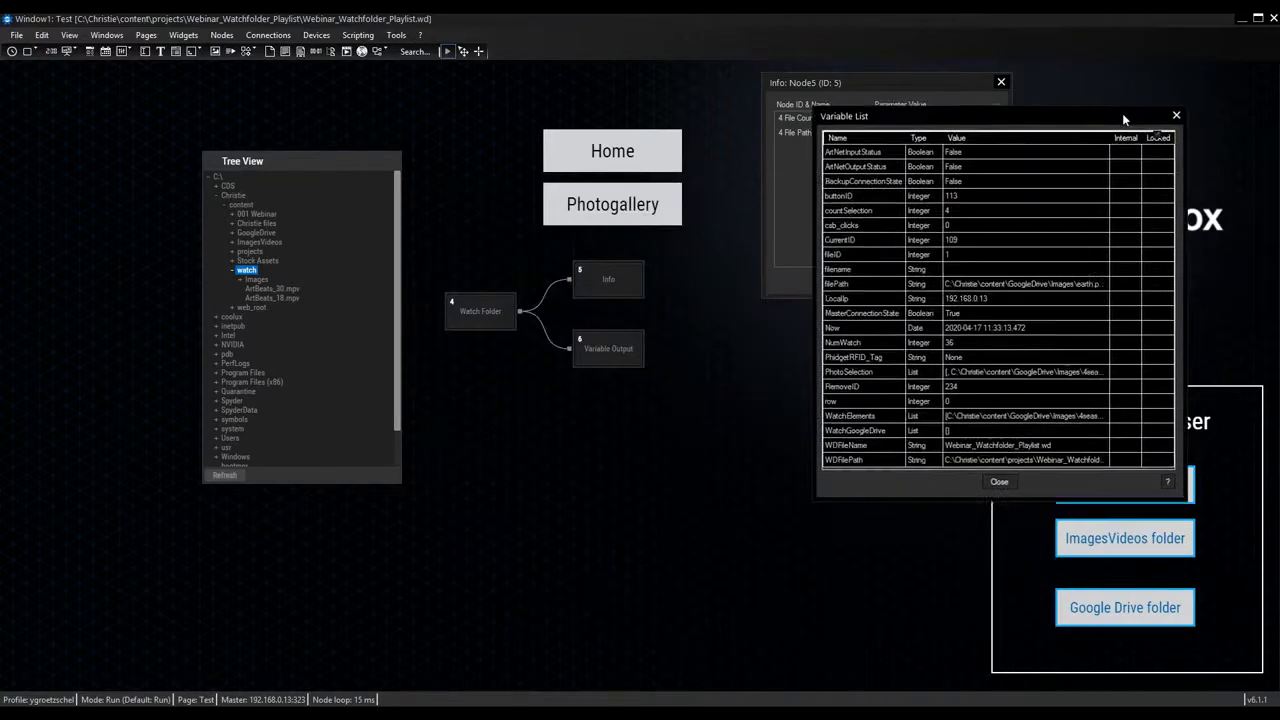
Configure the Variable Output node to send the value 4 File Paths to the WatchGoogleDrive variable, and close the Variable List.
double_click(618, 350)
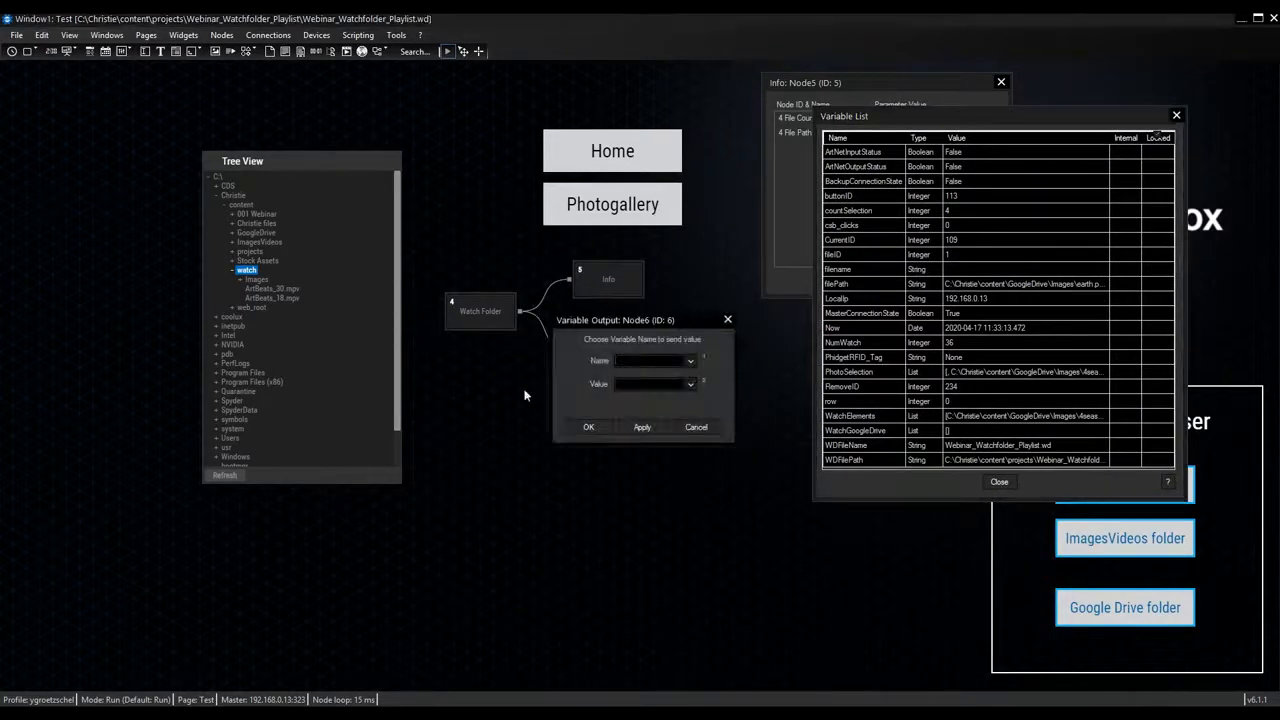
click(532, 437)
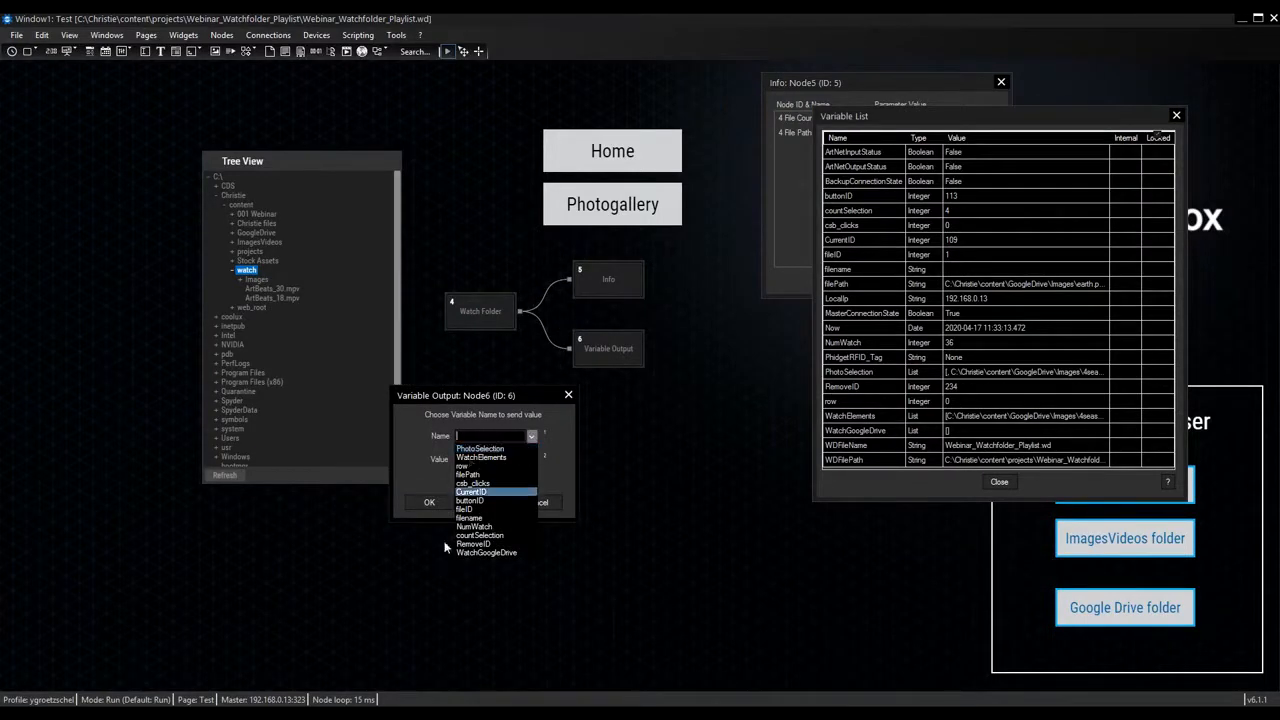
click(507, 555)
click(531, 461)
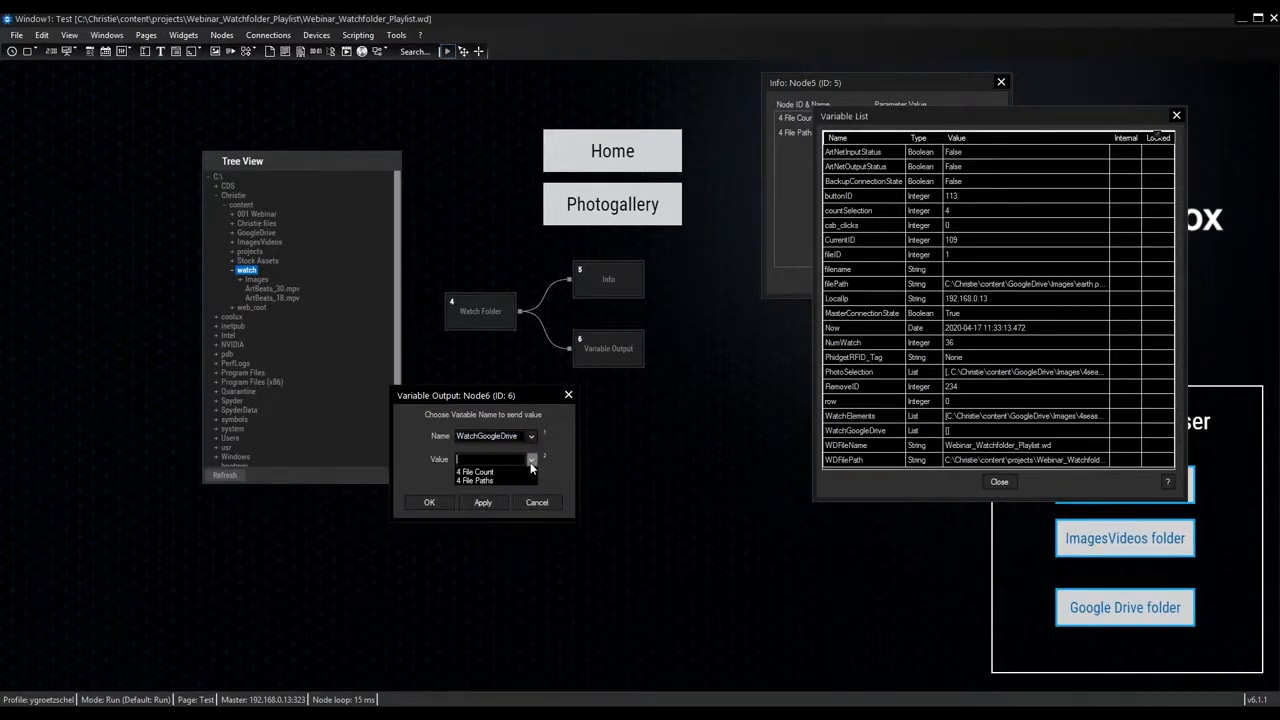
click(497, 481)
click(488, 502)
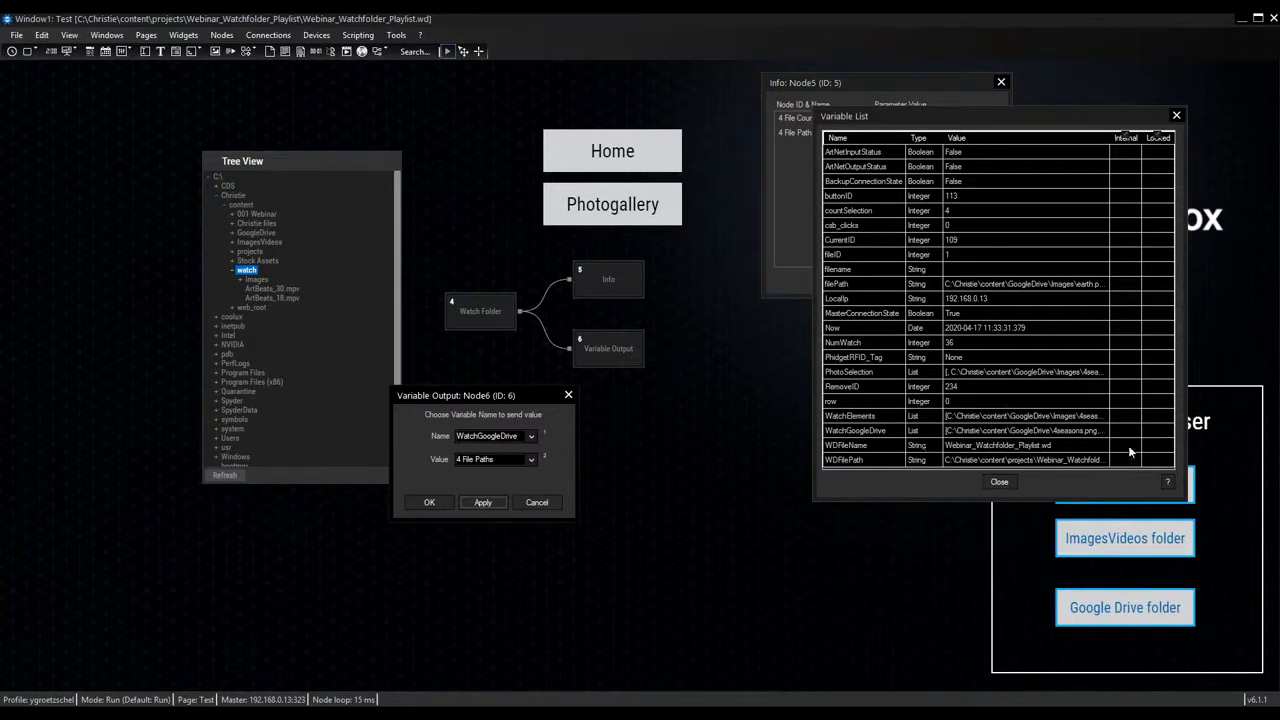
click(427, 503)
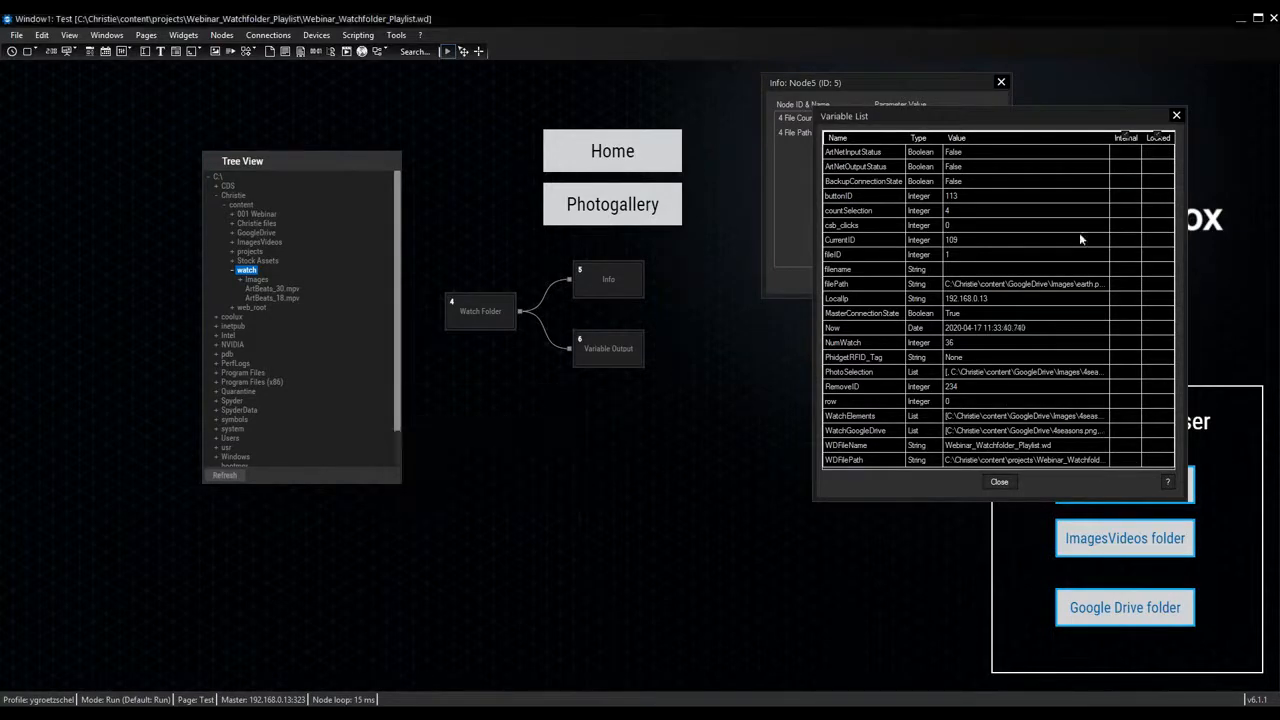
click(1176, 115)
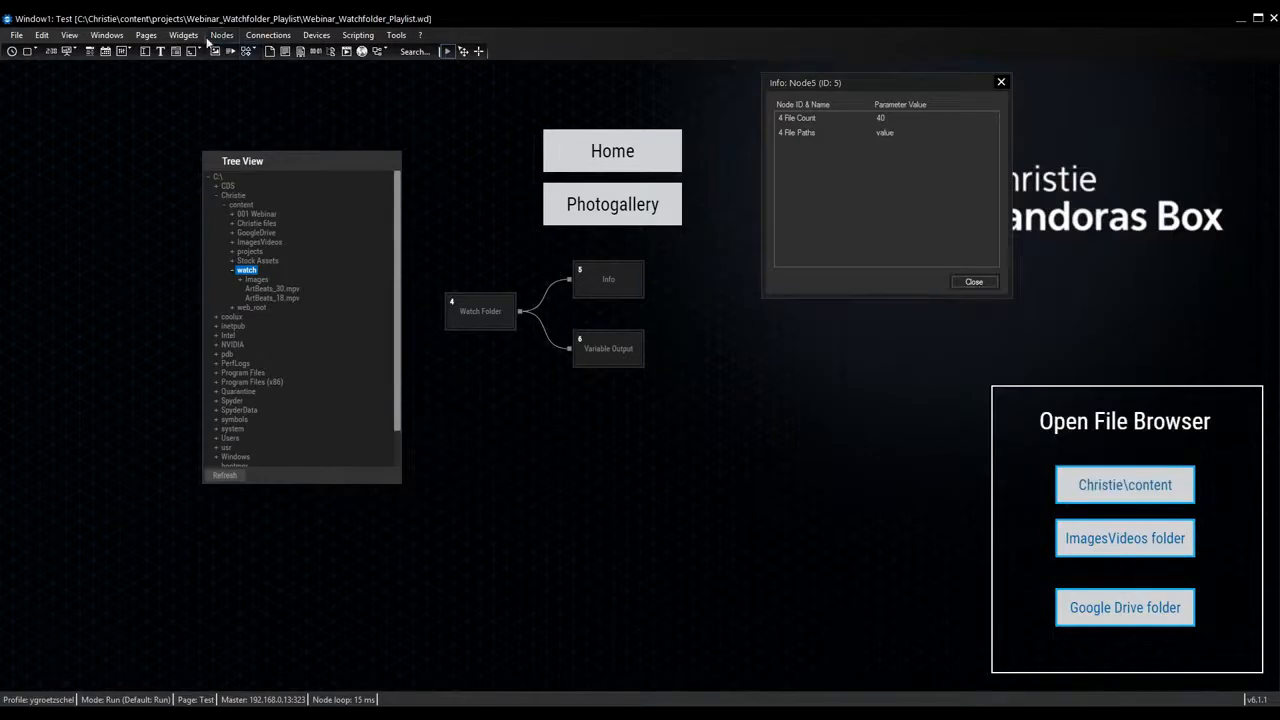
Add a CustomScript button below the Watch Folder node and open its properties beside the nodes.
click(183, 35)
mouse_move(220, 80)
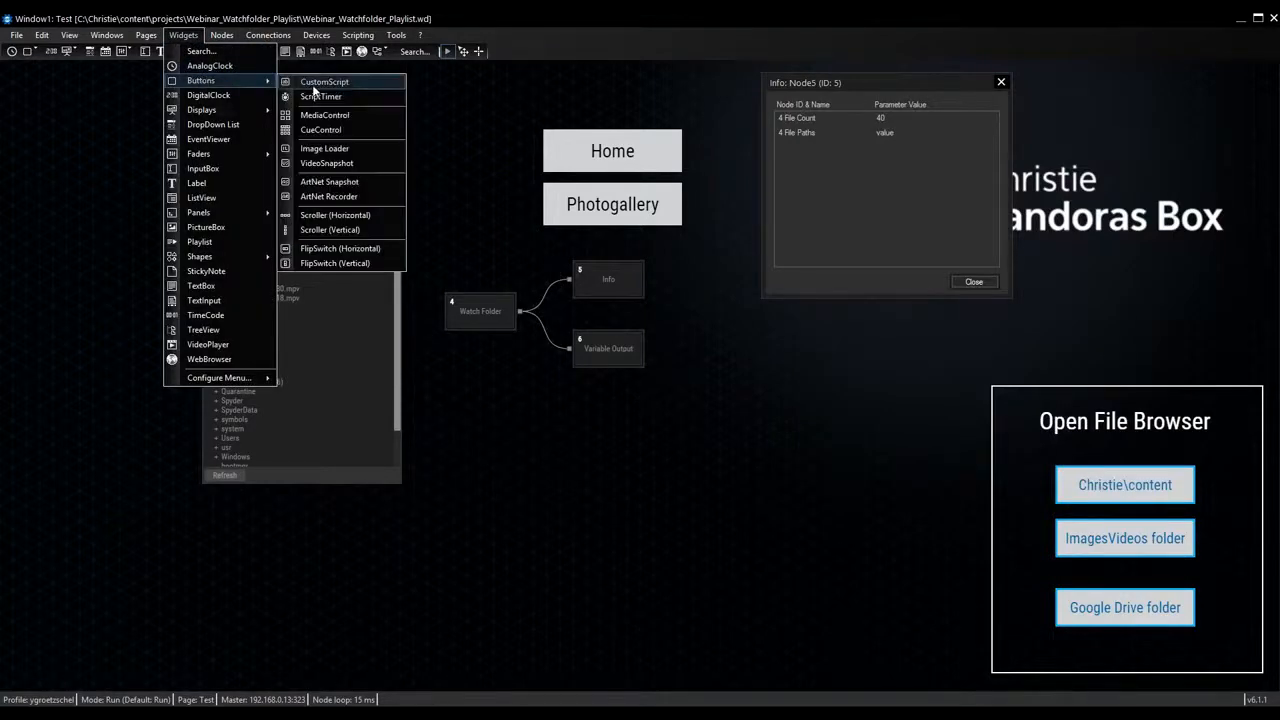
click(318, 96)
click(518, 418)
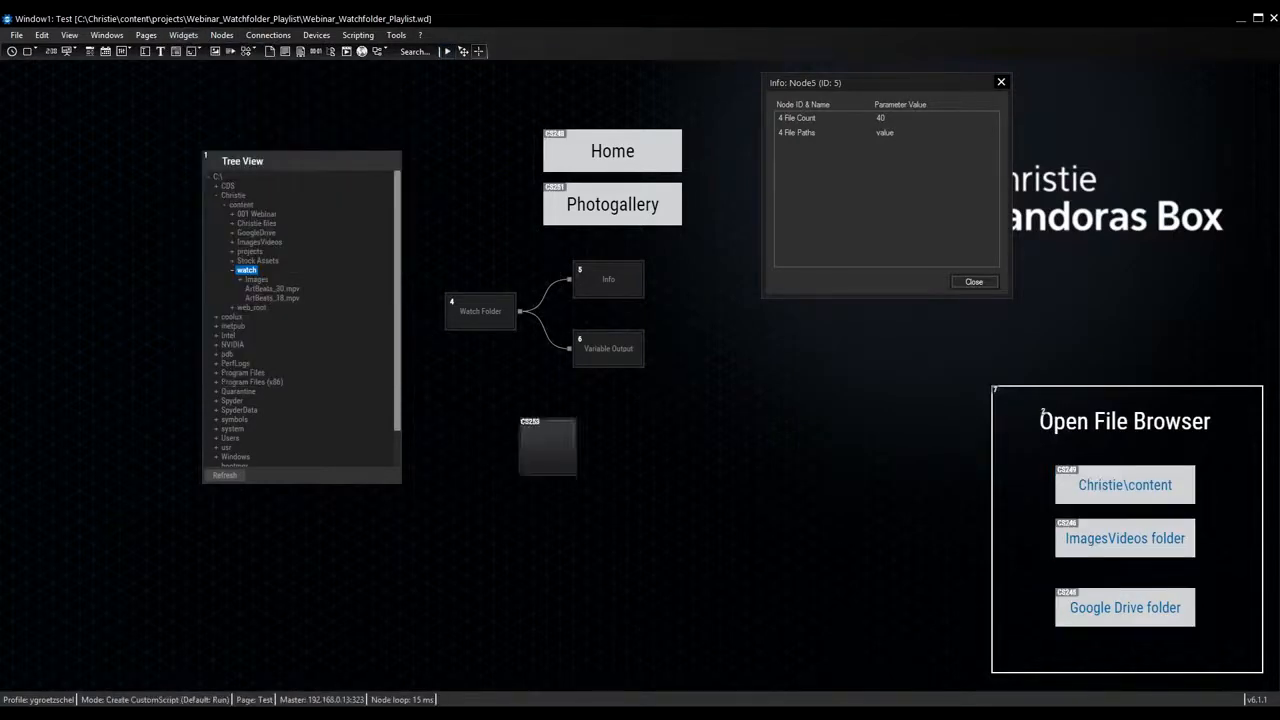
double_click(527, 445)
drag(642, 150, 933, 117)
Write a loop in the button's On Press Script: "For i = 0 to WatchGoogleDrive.Count-1{", with the closing brace on its own line.
click(748, 256)
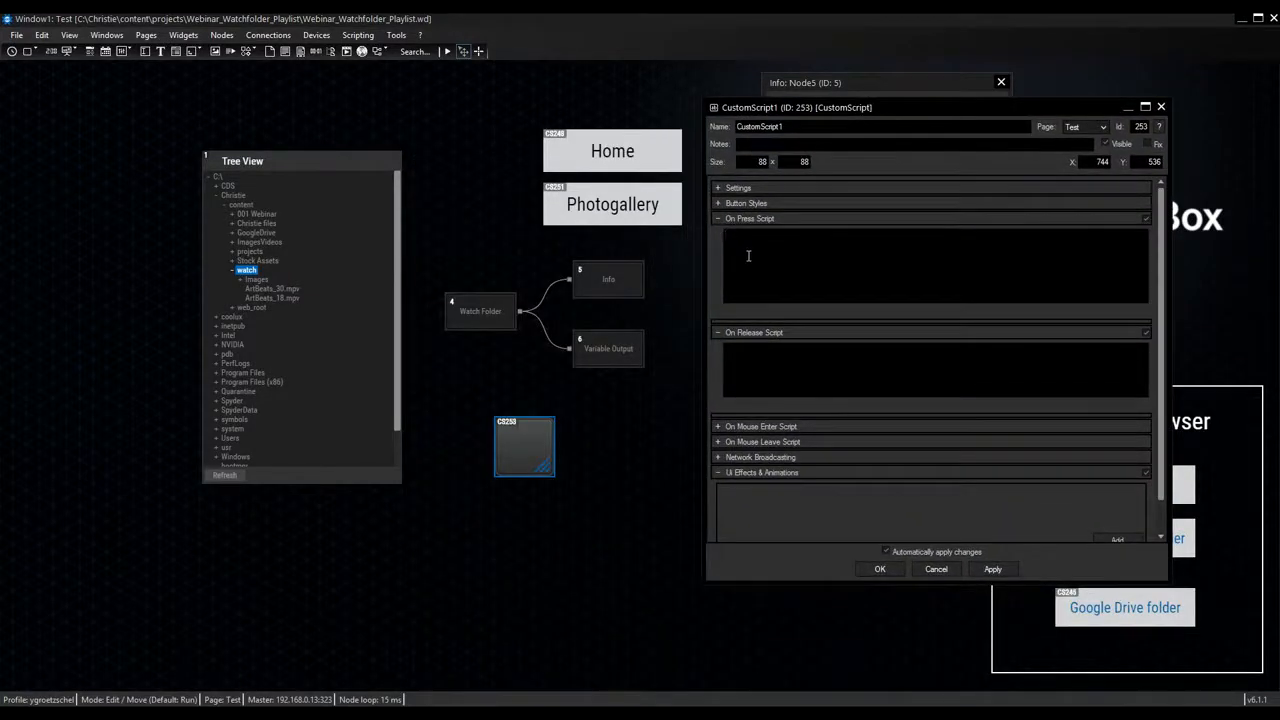
text(For i = 0)
text(to )
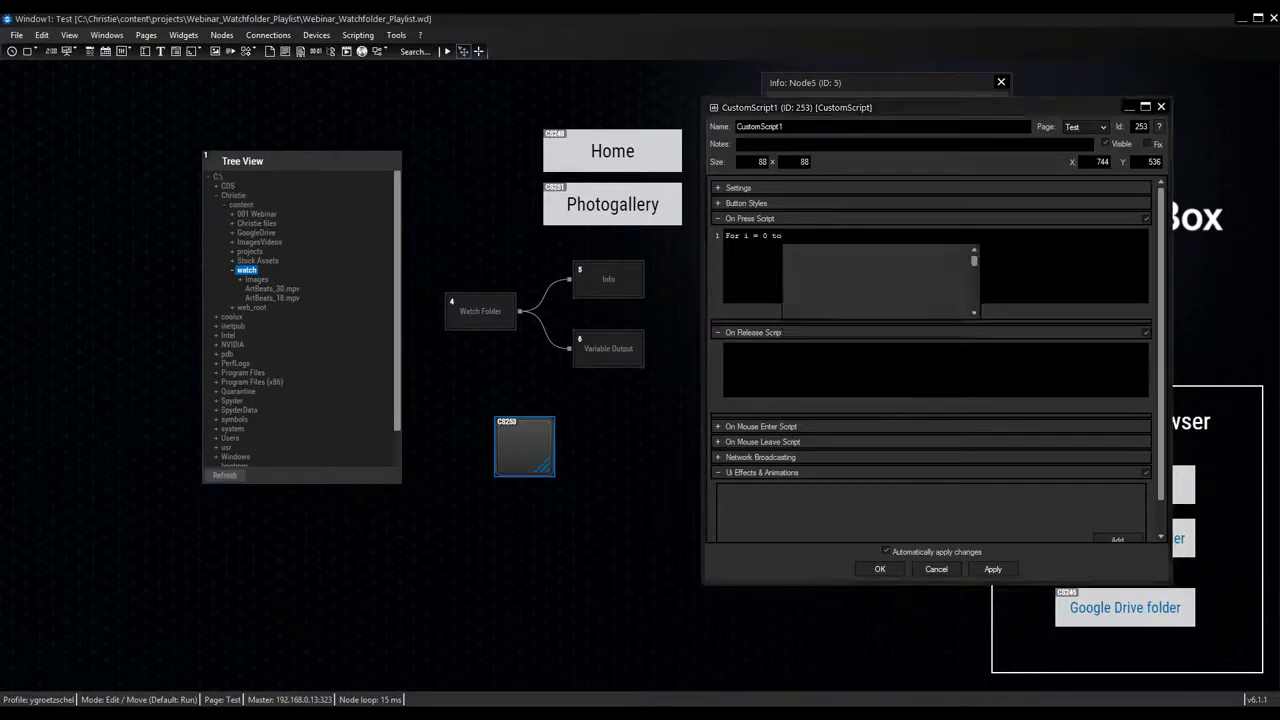
text(Watch)
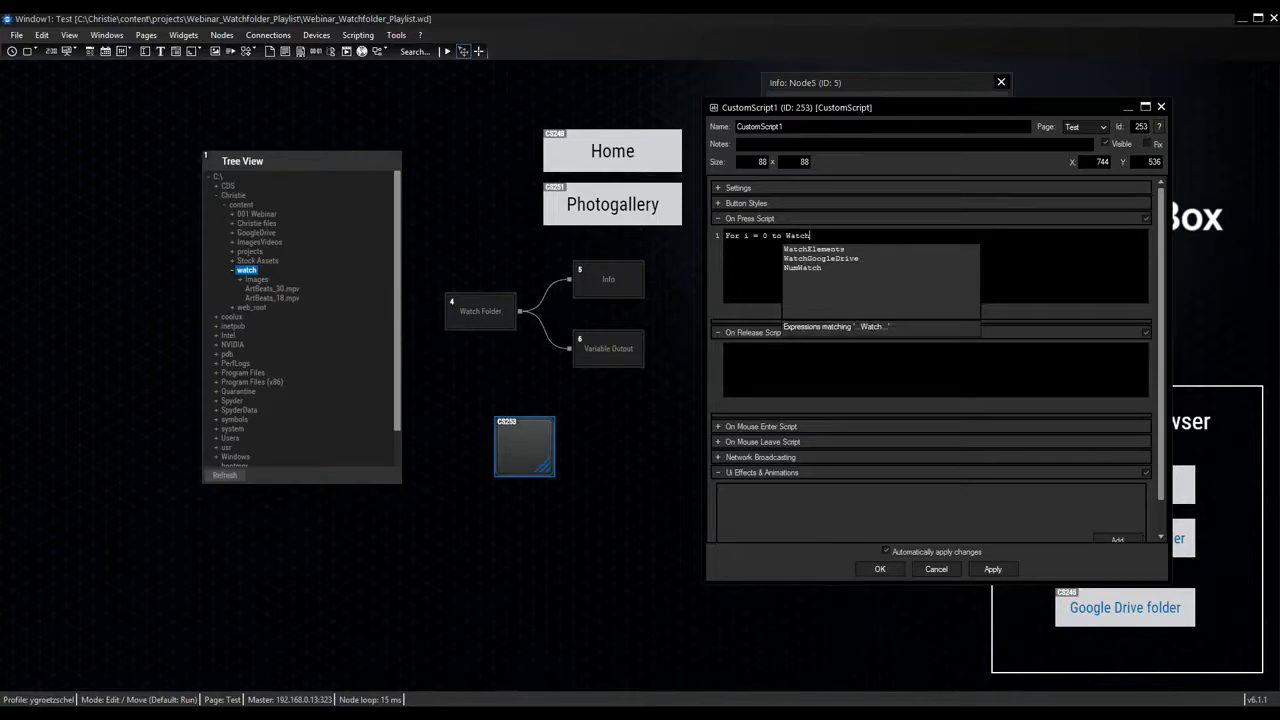
key(Down)
key(Down)
key(Return)
text(.)
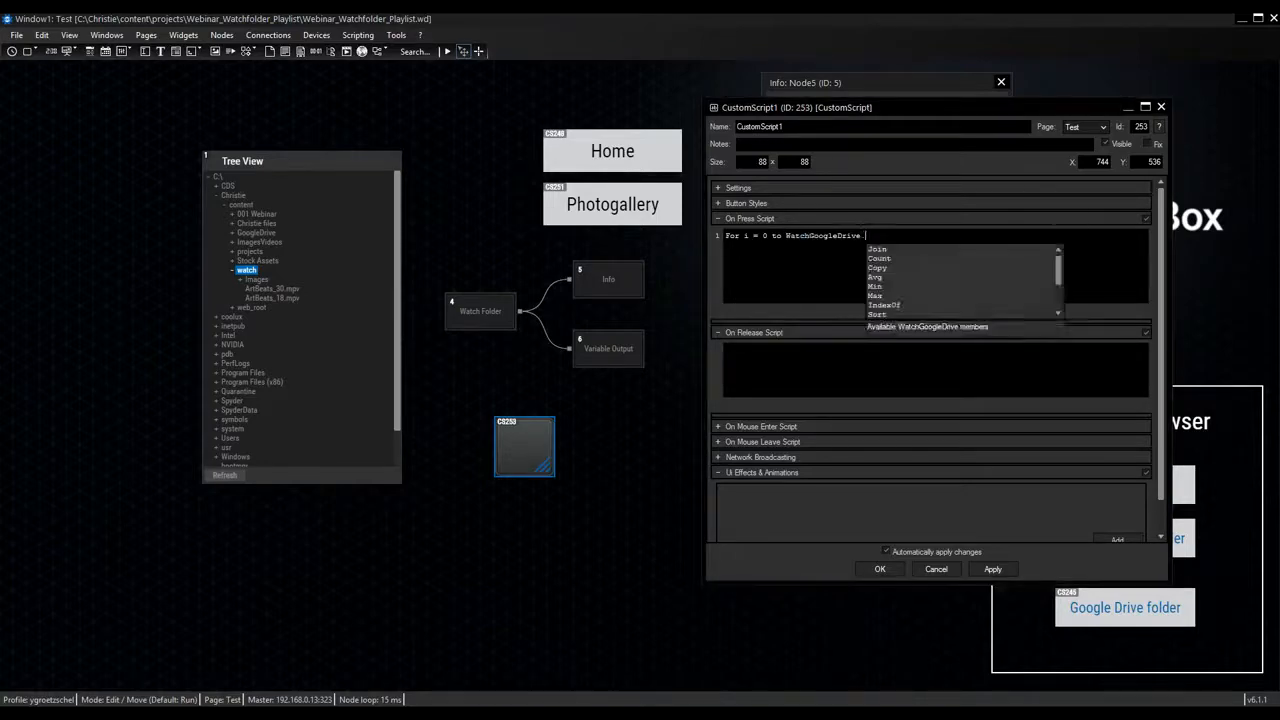
text(Count)
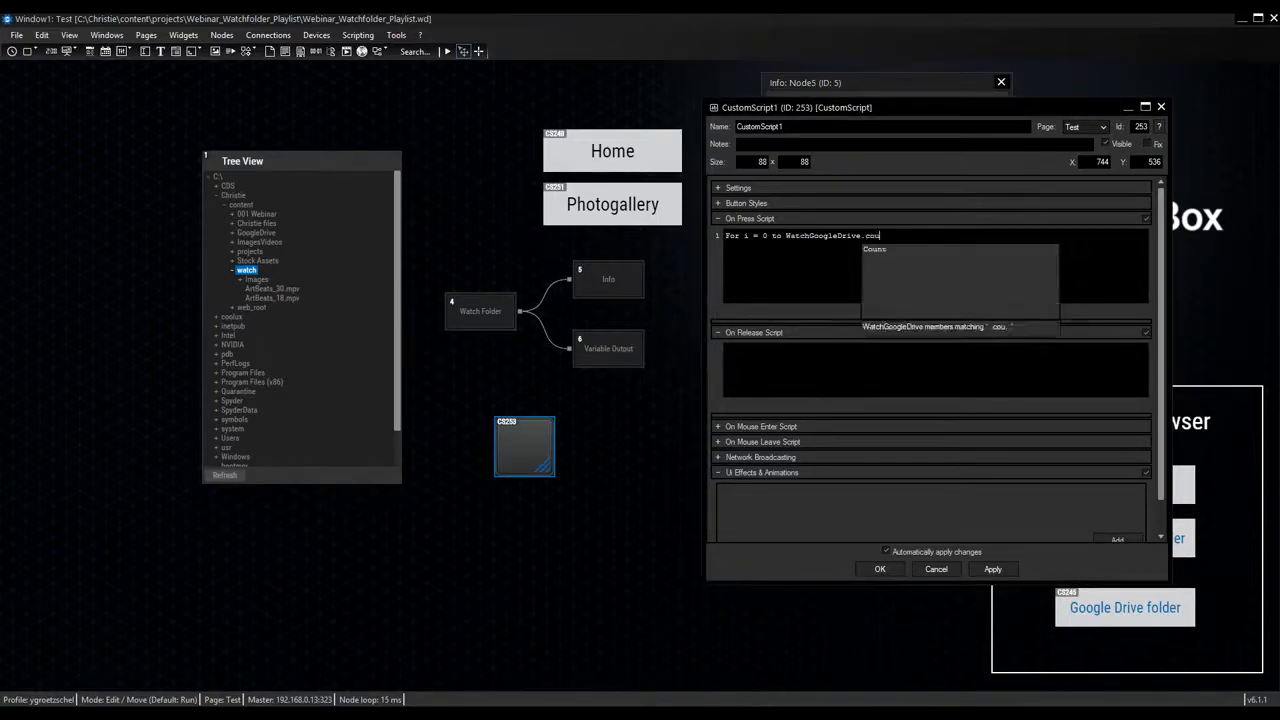
text(-1{)
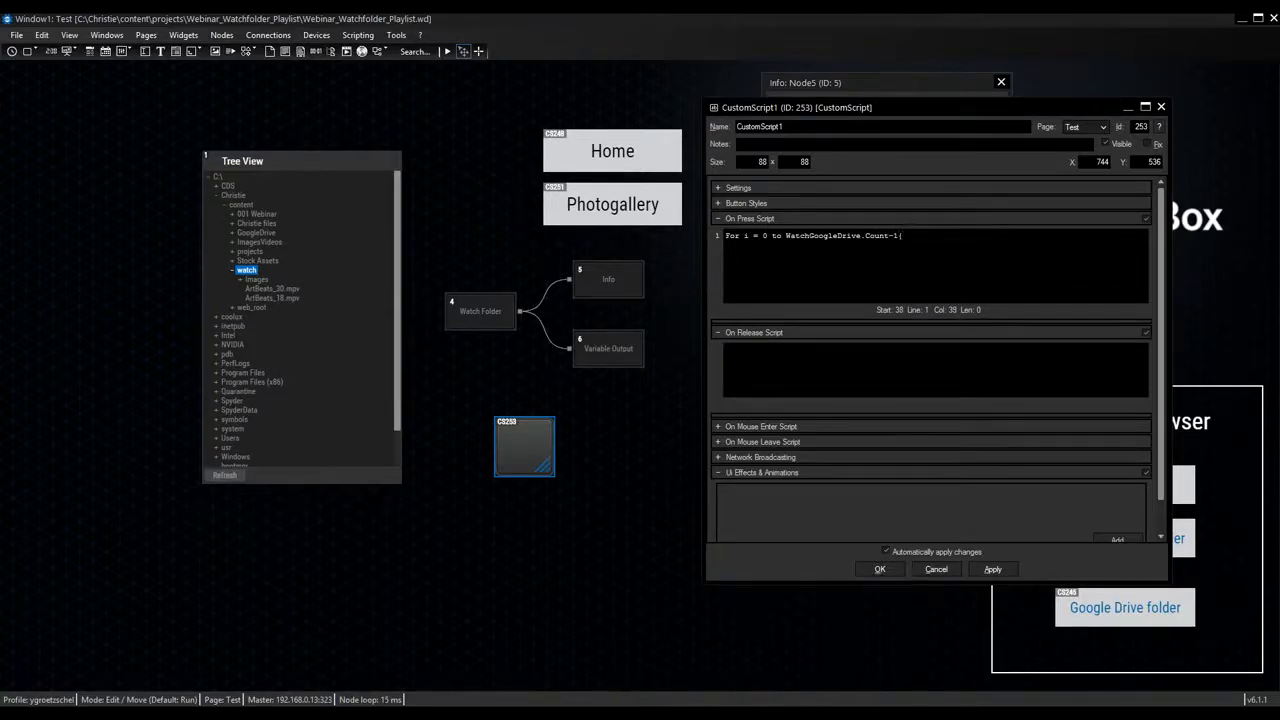
key(Return)
text(})
Add the command DebugMessage(WatchGoogleDrive[i]) inside the For loop.
click(755, 246)
text(Debugm)
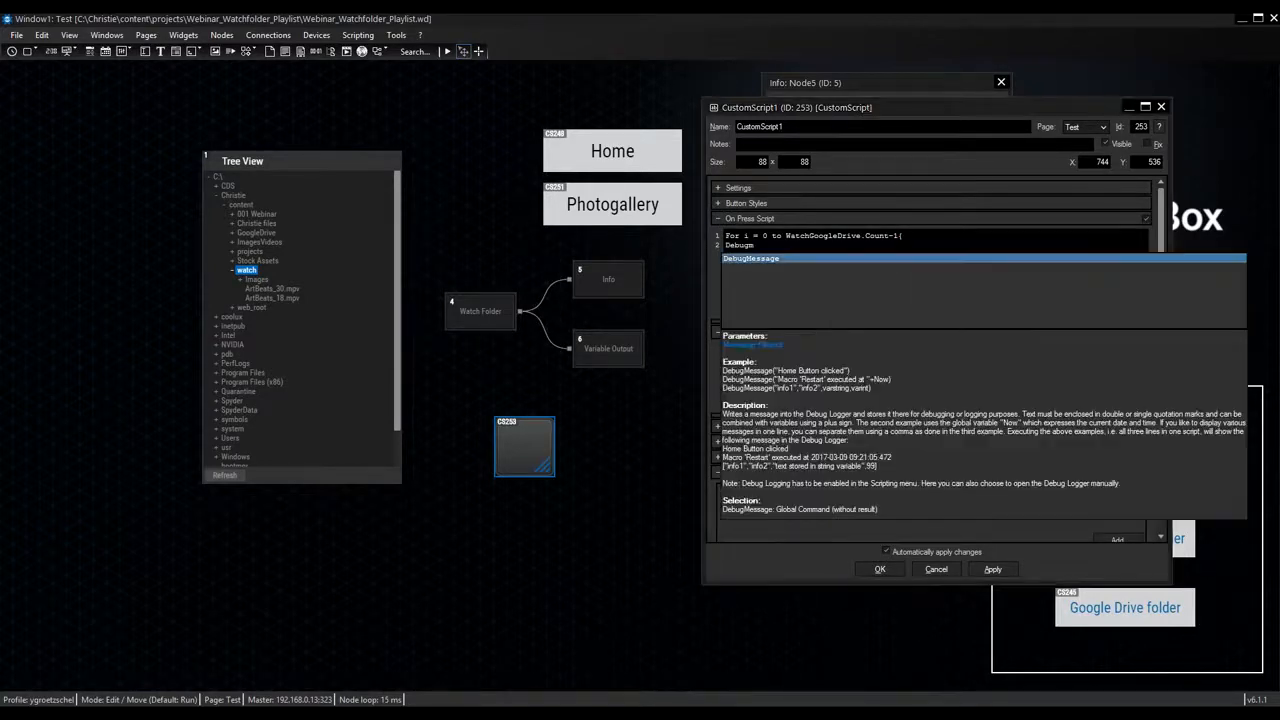
key(Return)
text(()
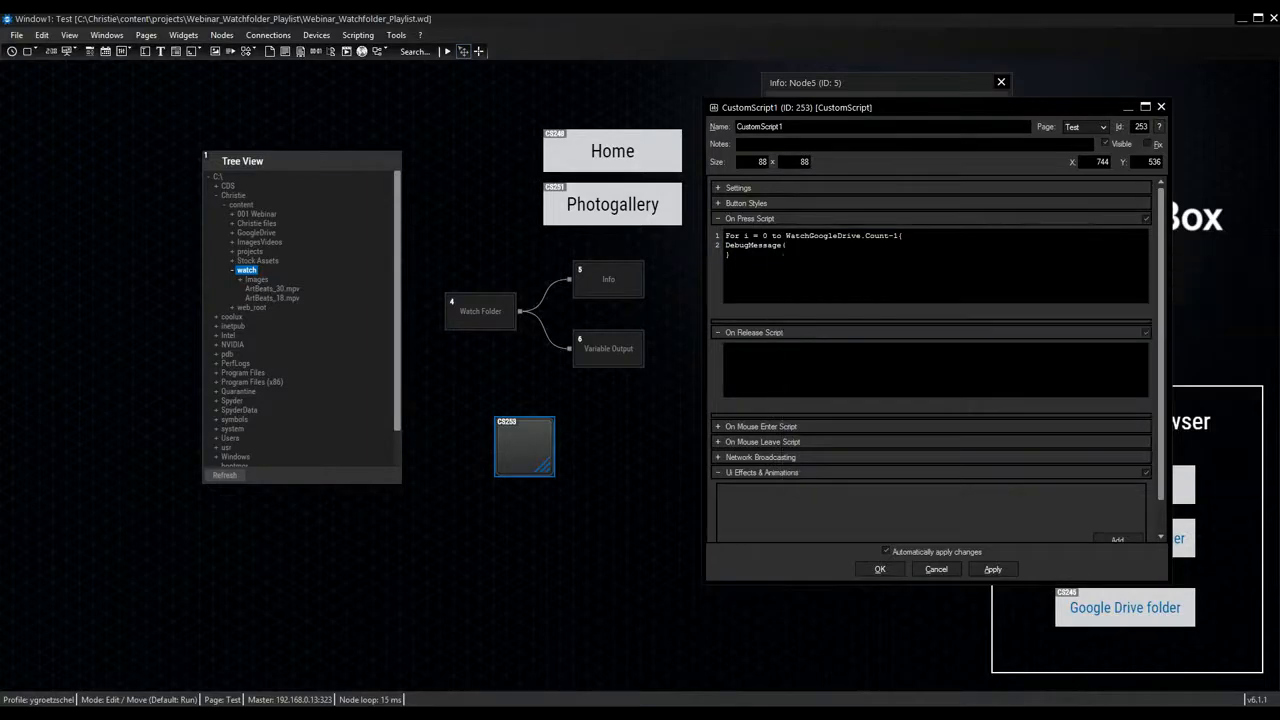
text(Watch)
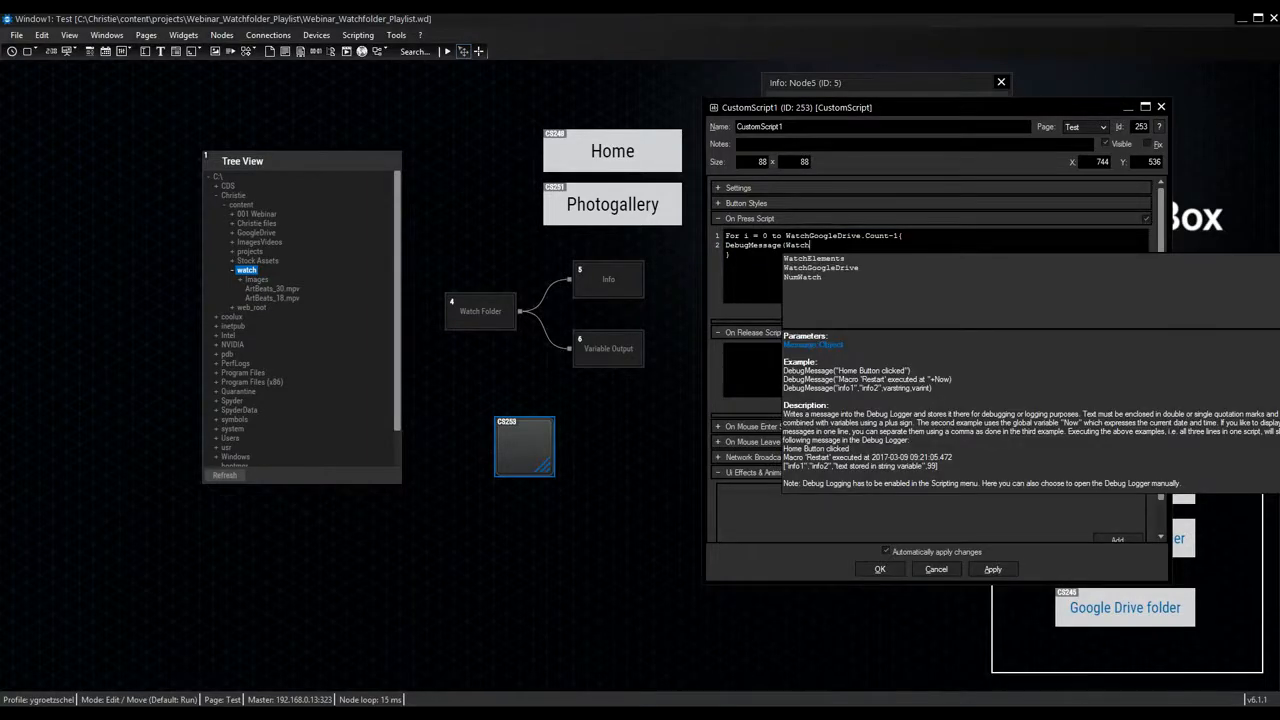
key(Down)
key(Return)
text([i)
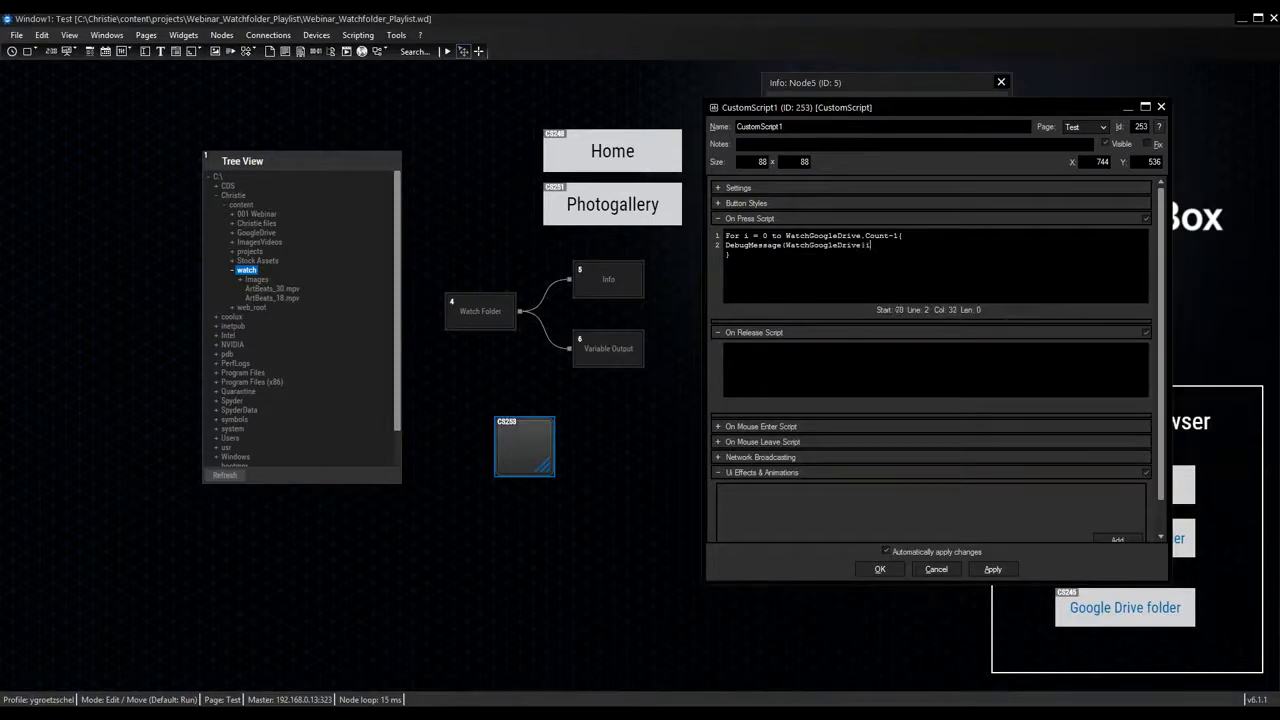
text(]))
Run the On Press Script and enlarge the Debug Logger beside the script window to examine the listed file paths.
right_click(912, 261)
click(922, 271)
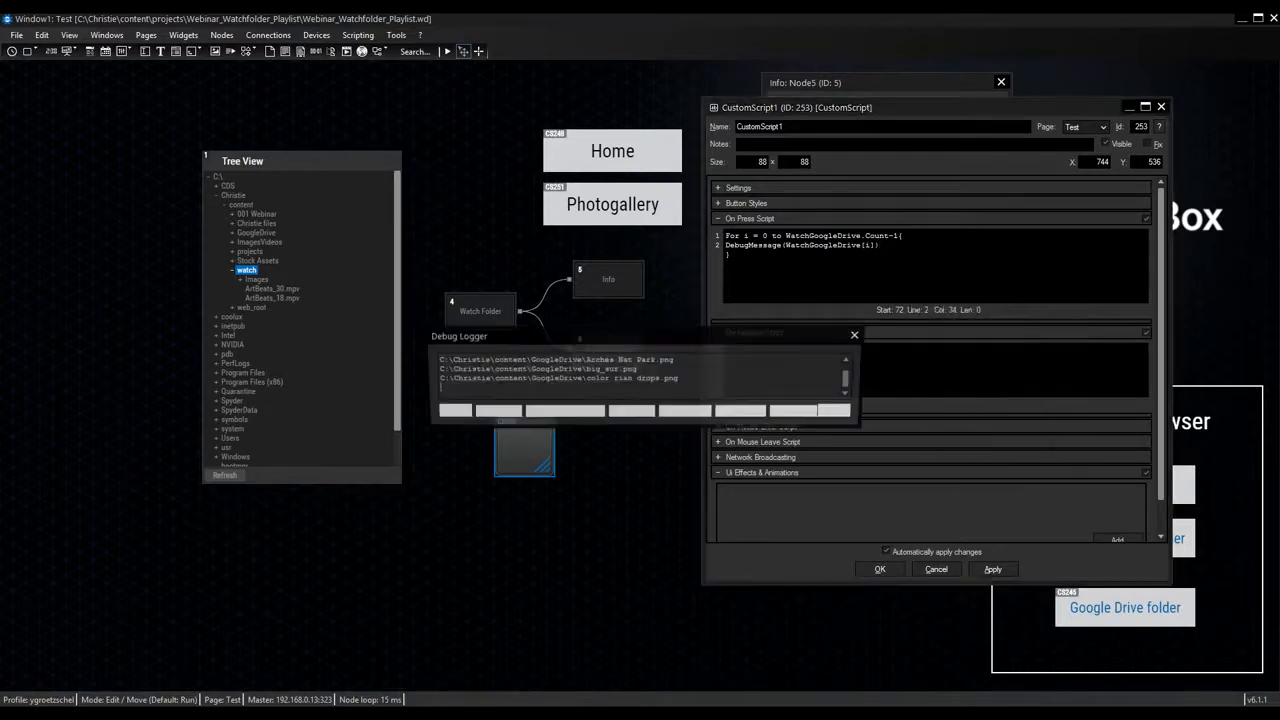
drag(769, 338, 748, 127)
drag(763, 214, 774, 540)
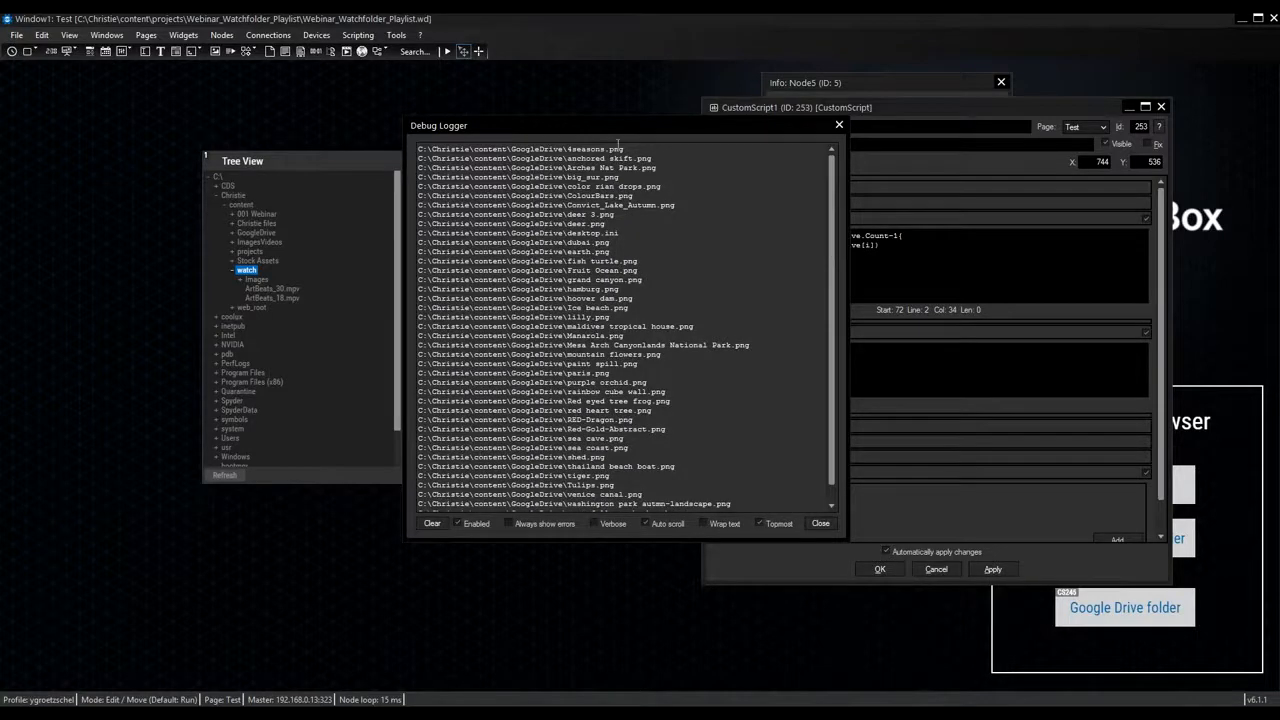
drag(577, 130, 427, 108)
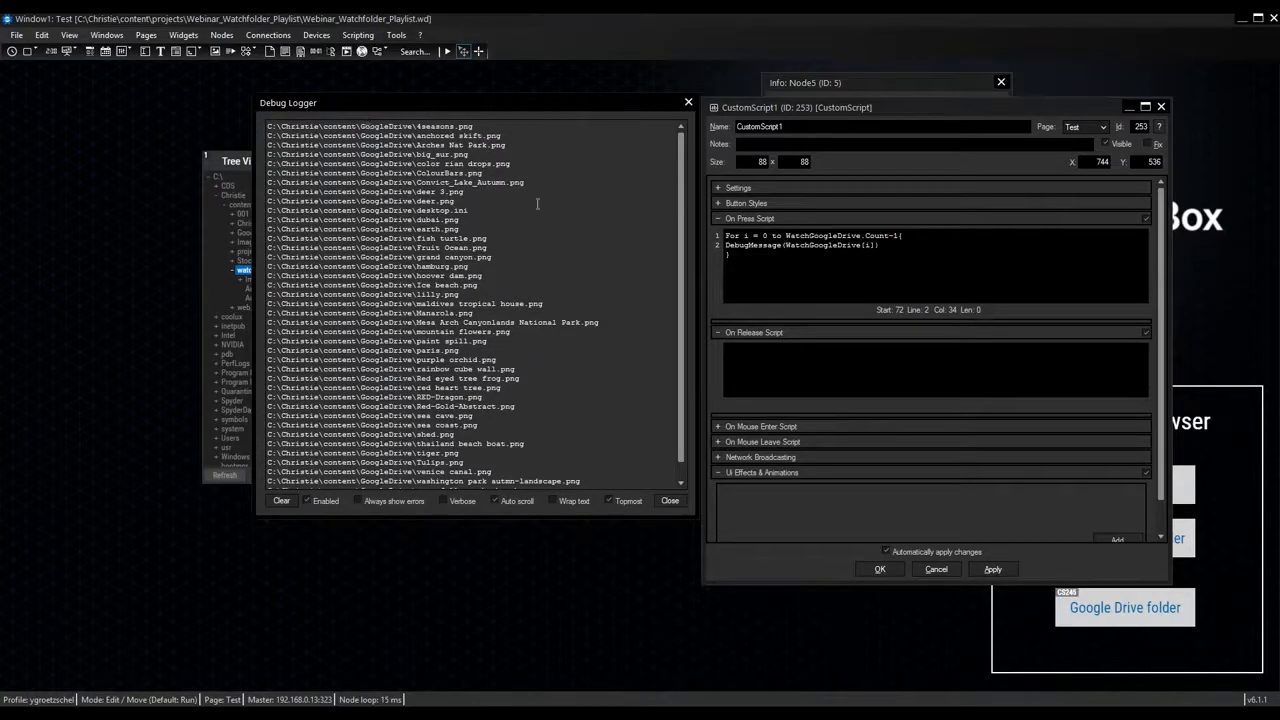
drag(682, 175, 682, 309)
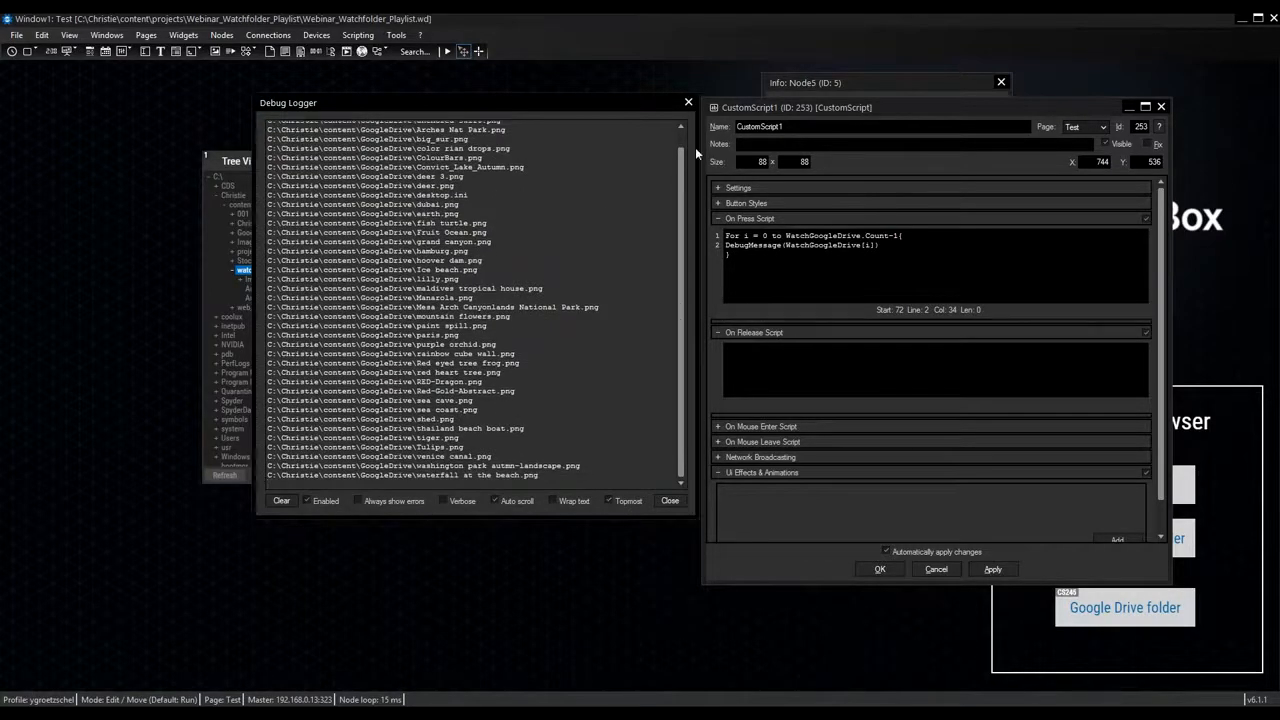
Close the Debug Logger, accept the CustomScript button's properties and switch the project to Run mode.
drag(654, 106, 1122, 110)
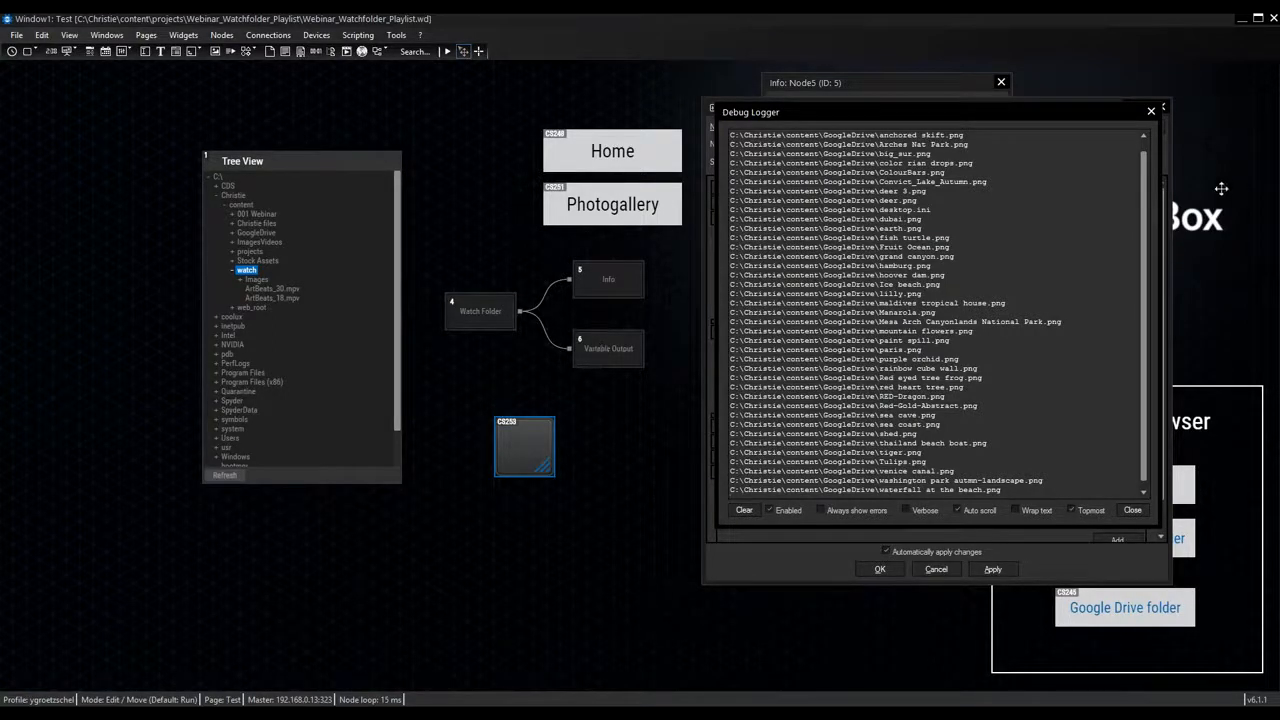
drag(1105, 117, 955, 138)
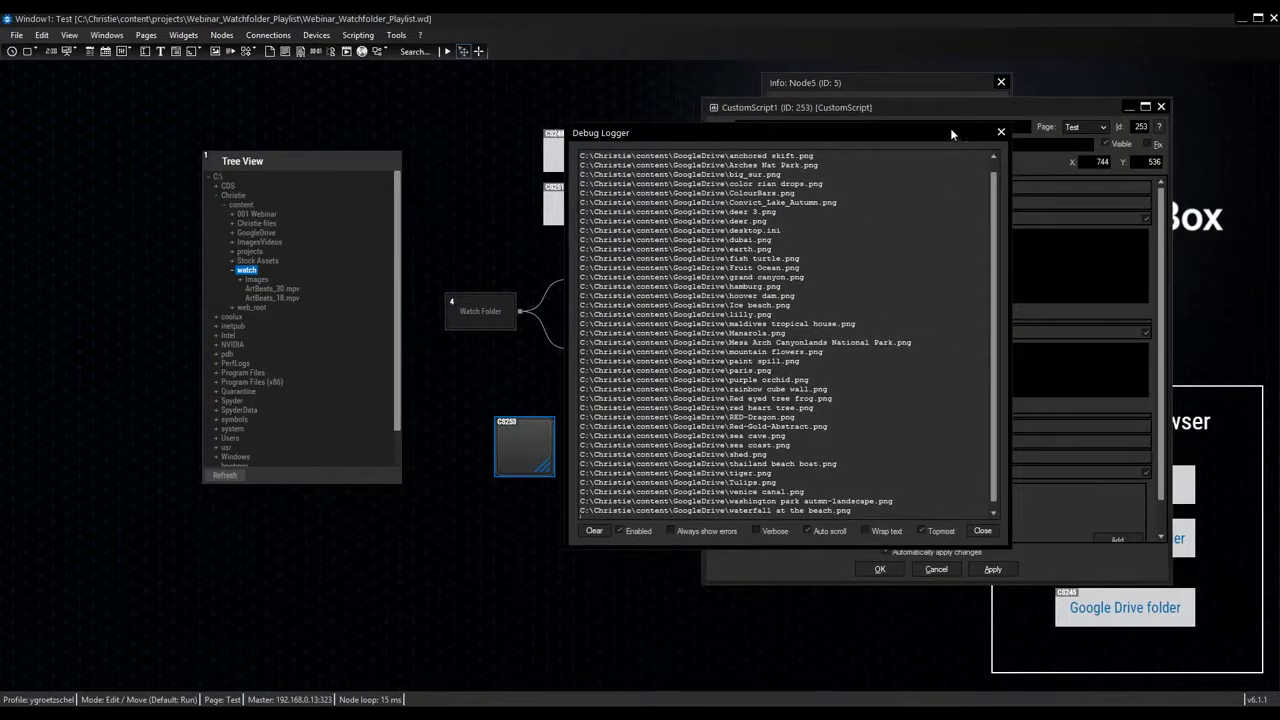
click(1001, 132)
drag(1050, 114, 961, 88)
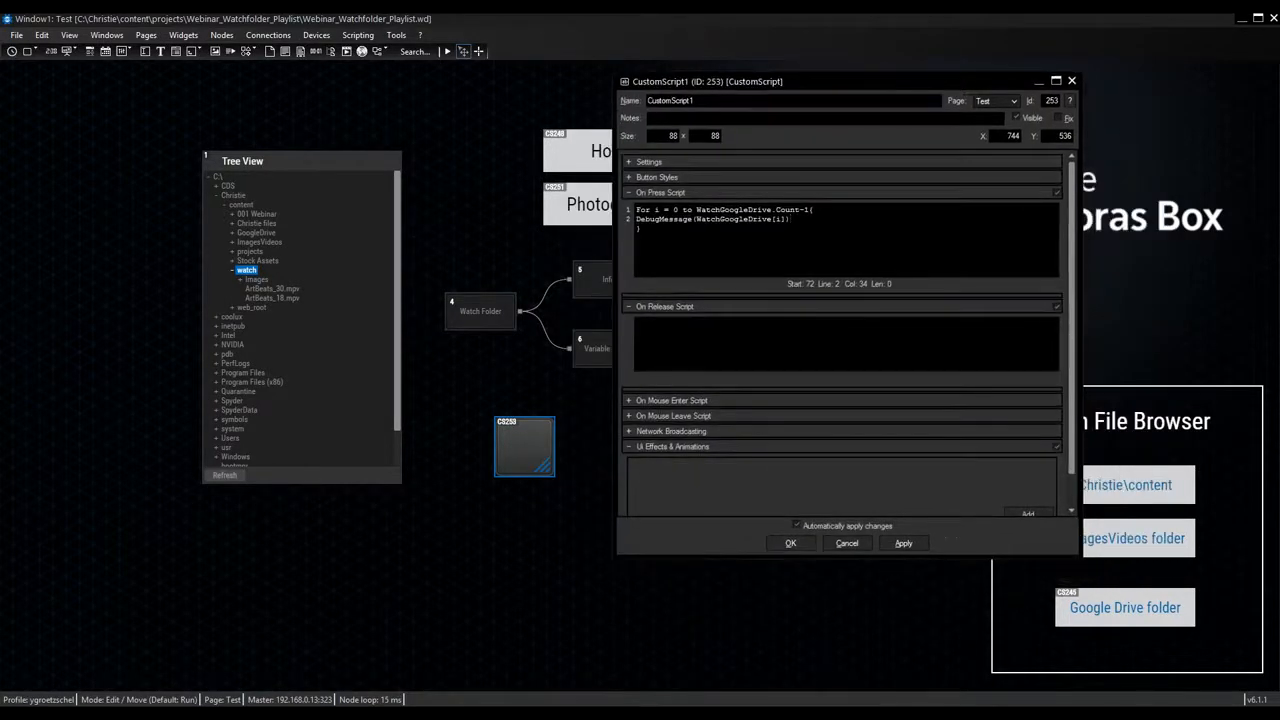
click(788, 544)
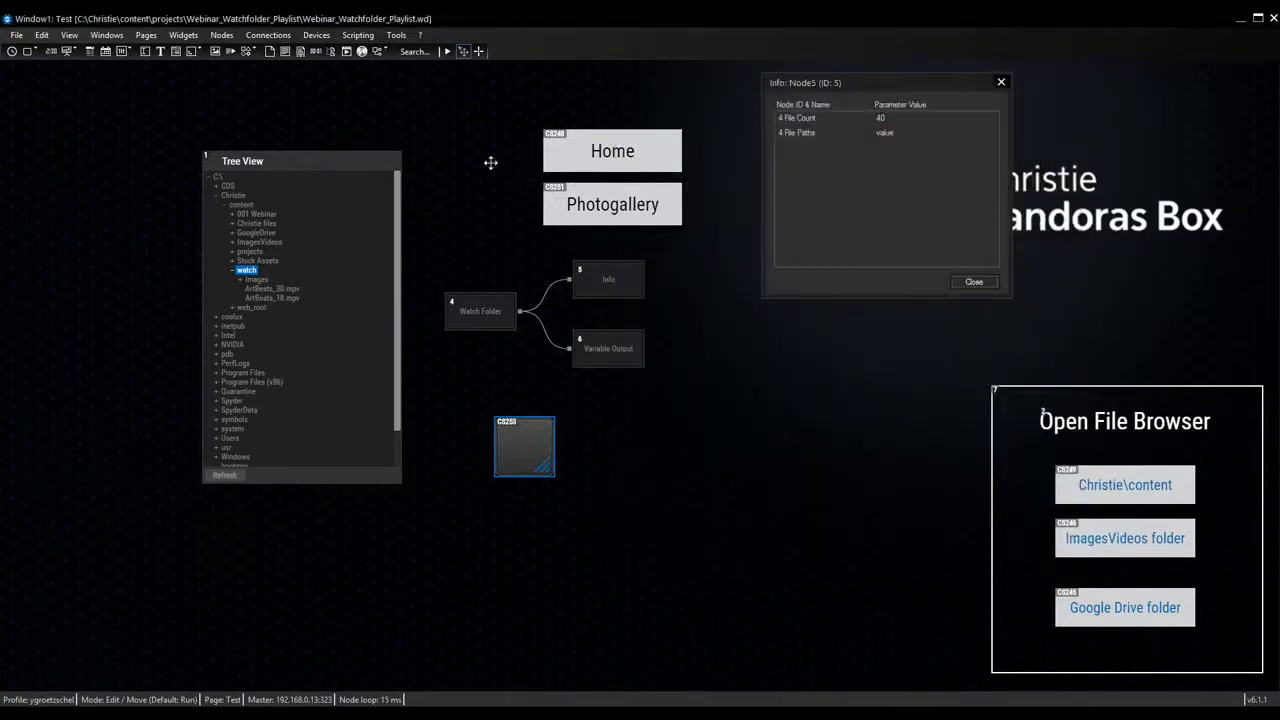
click(447, 52)
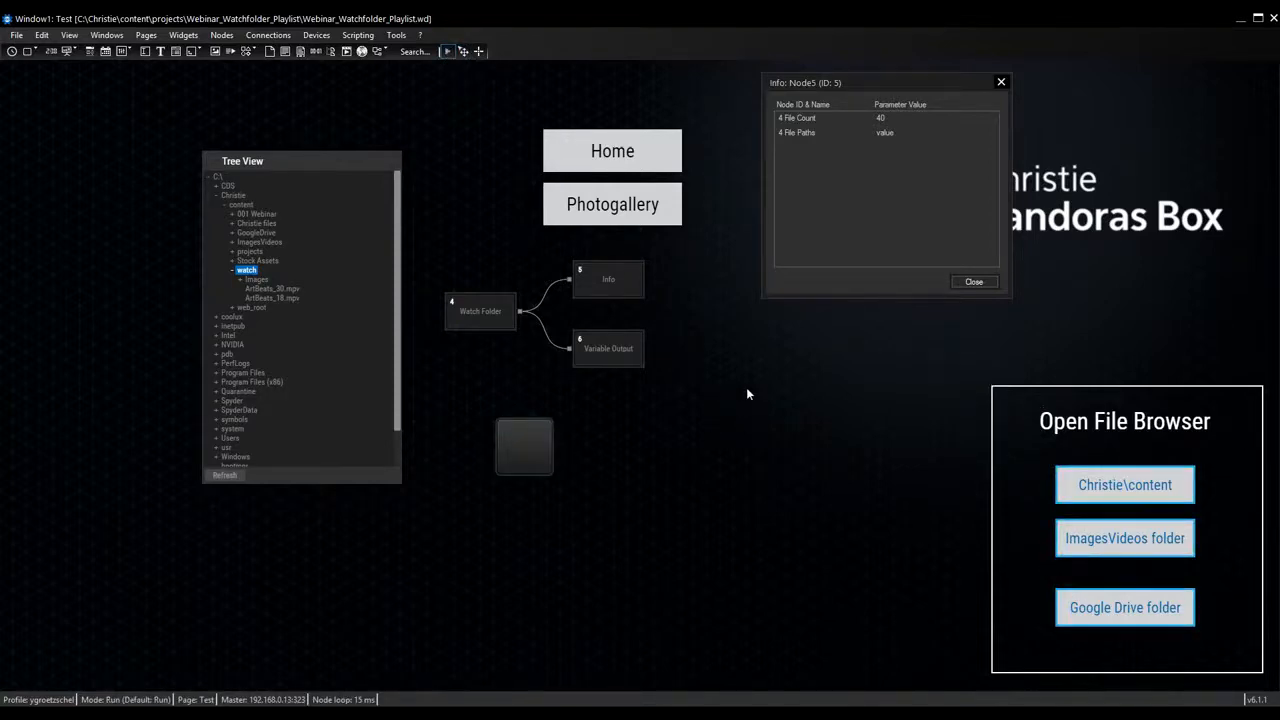
Switch to the PowerPoint slide show, close the floating Info node window and advance to the Shared Folder Precautions slide.
mouse_move(590, 718)
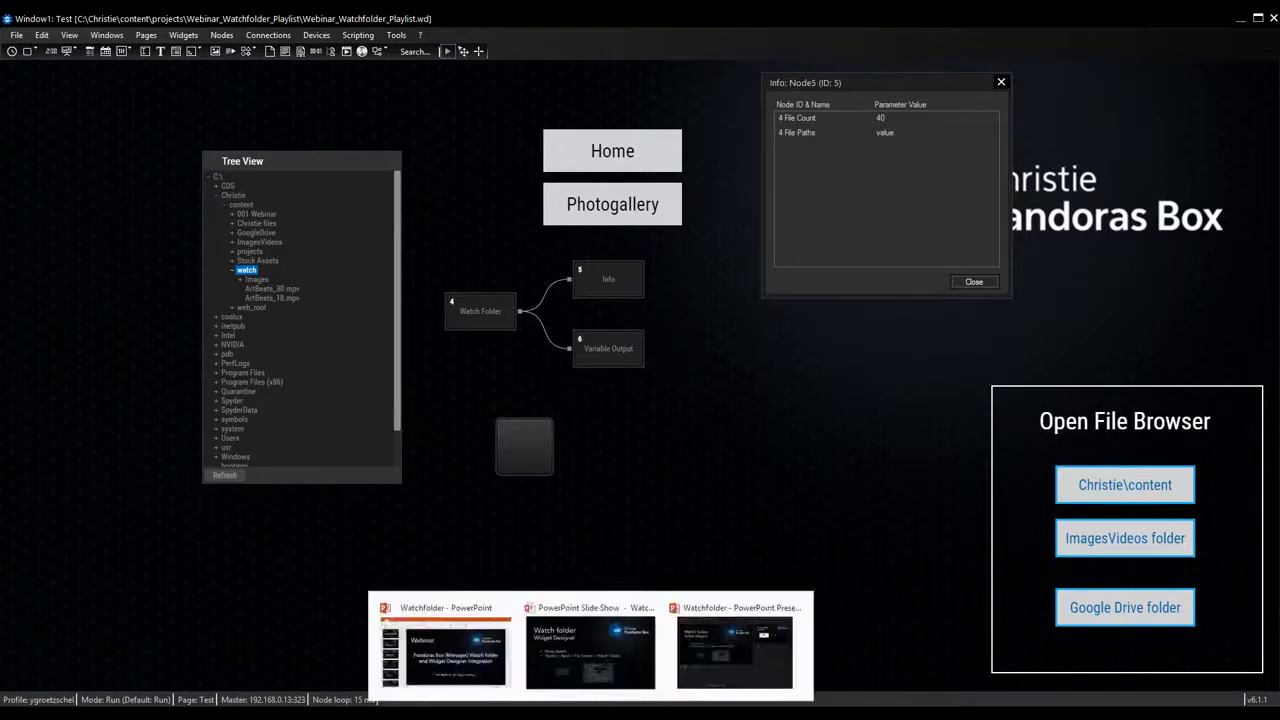
click(628, 660)
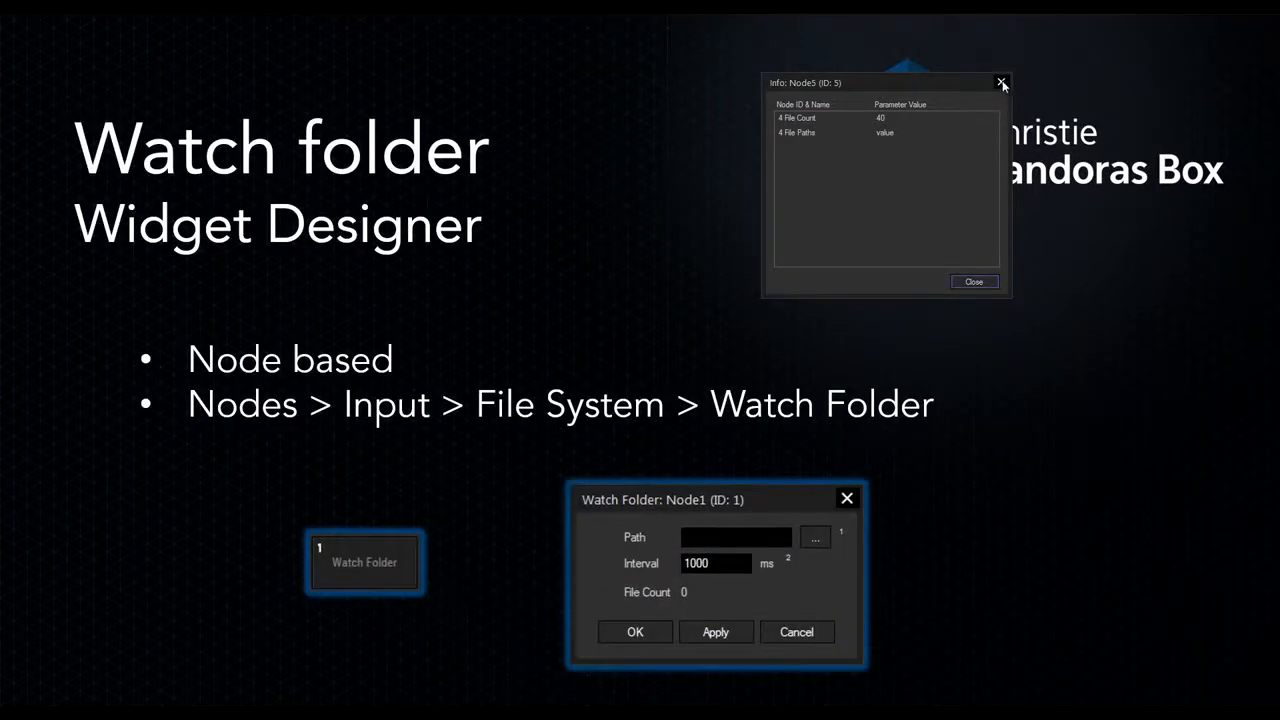
click(1001, 84)
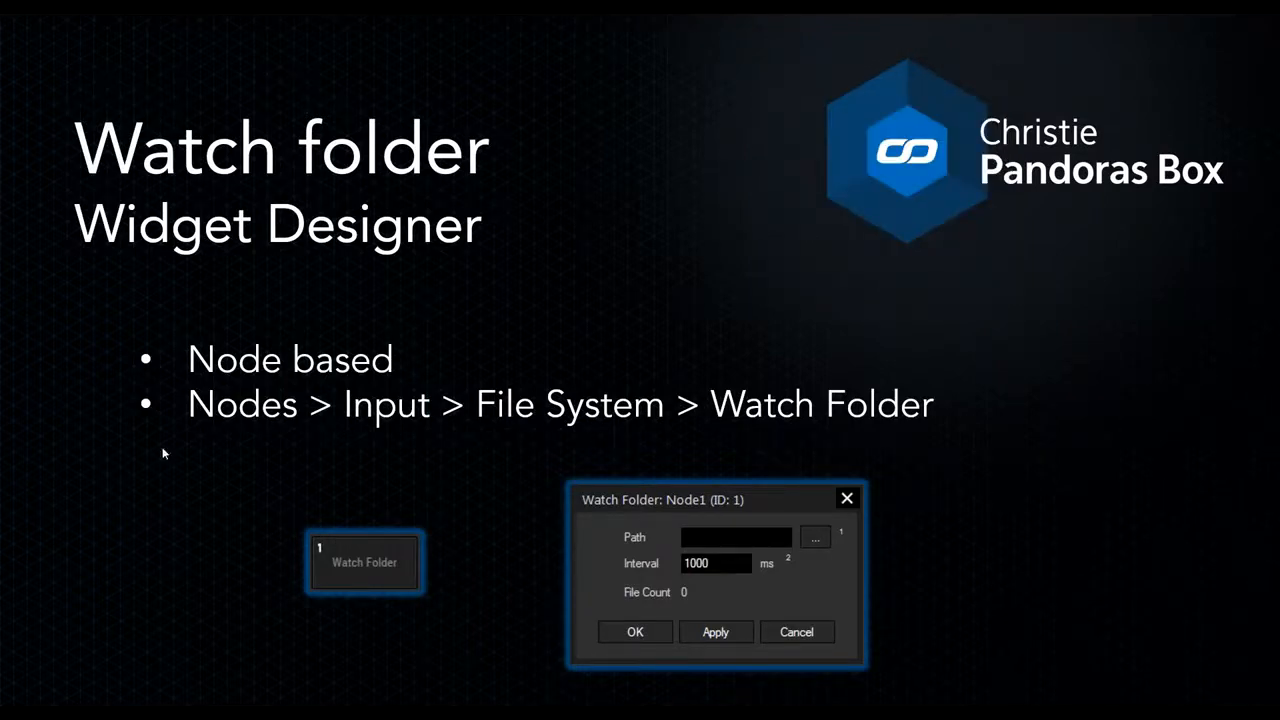
click(672, 88)
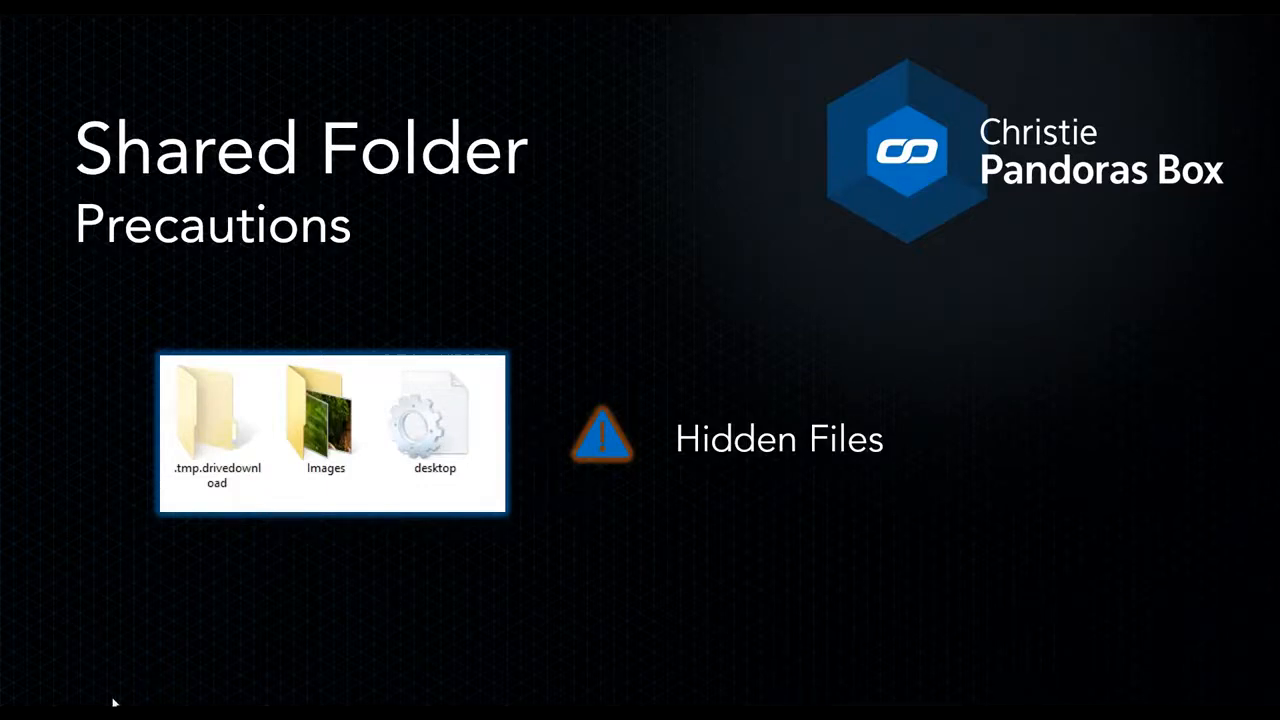
Bring up the GoogleDrive folder in File Explorer, show its hidden items for inspection and minimize the window.
mouse_move(113, 705)
click(109, 634)
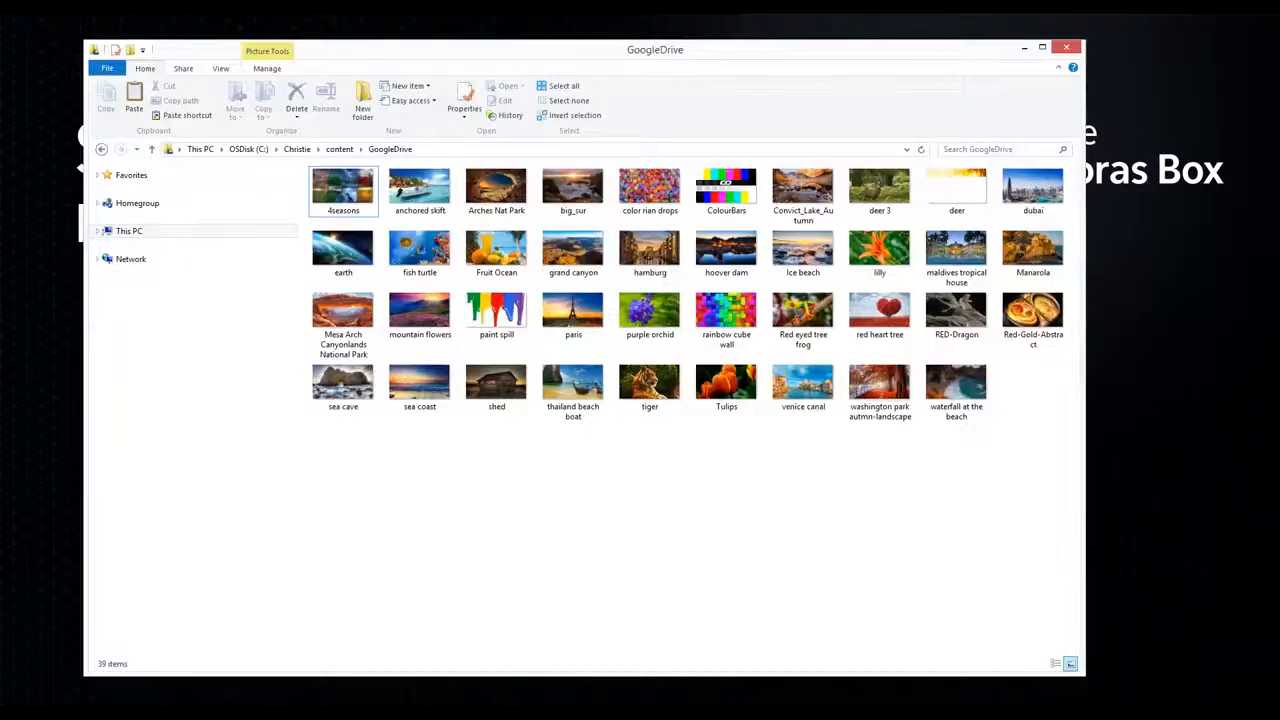
drag(662, 47, 706, 20)
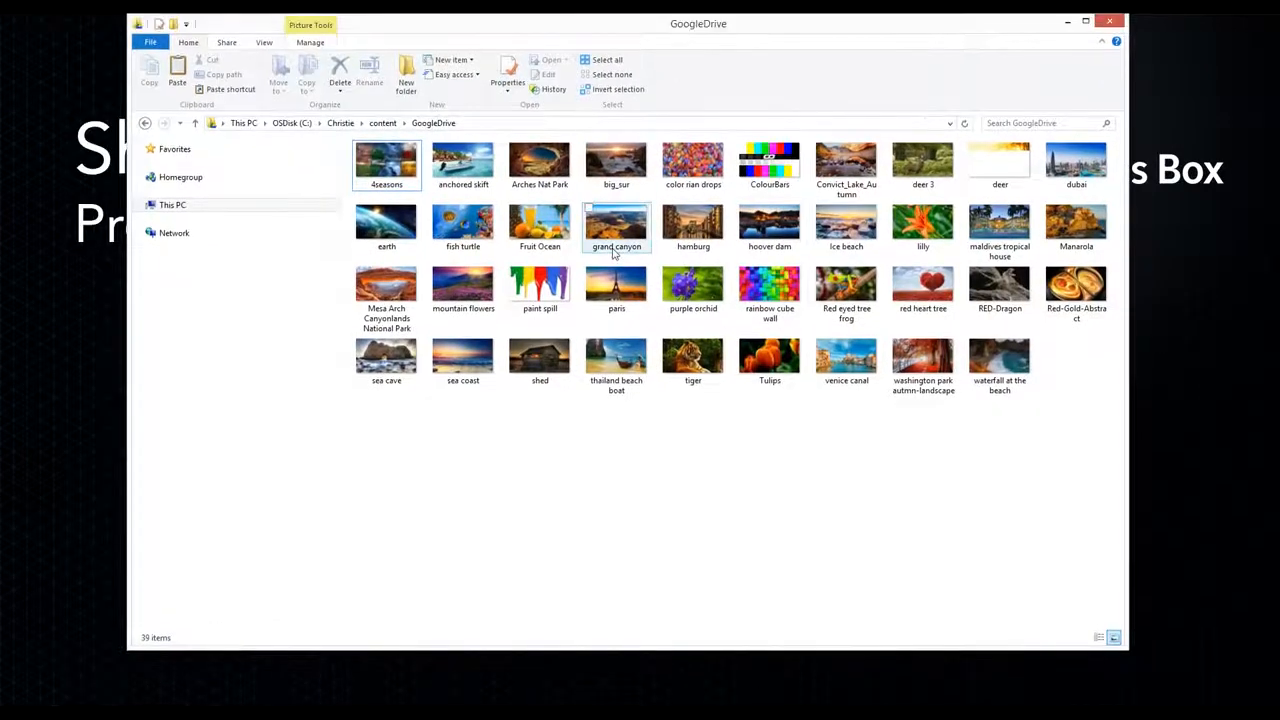
click(266, 43)
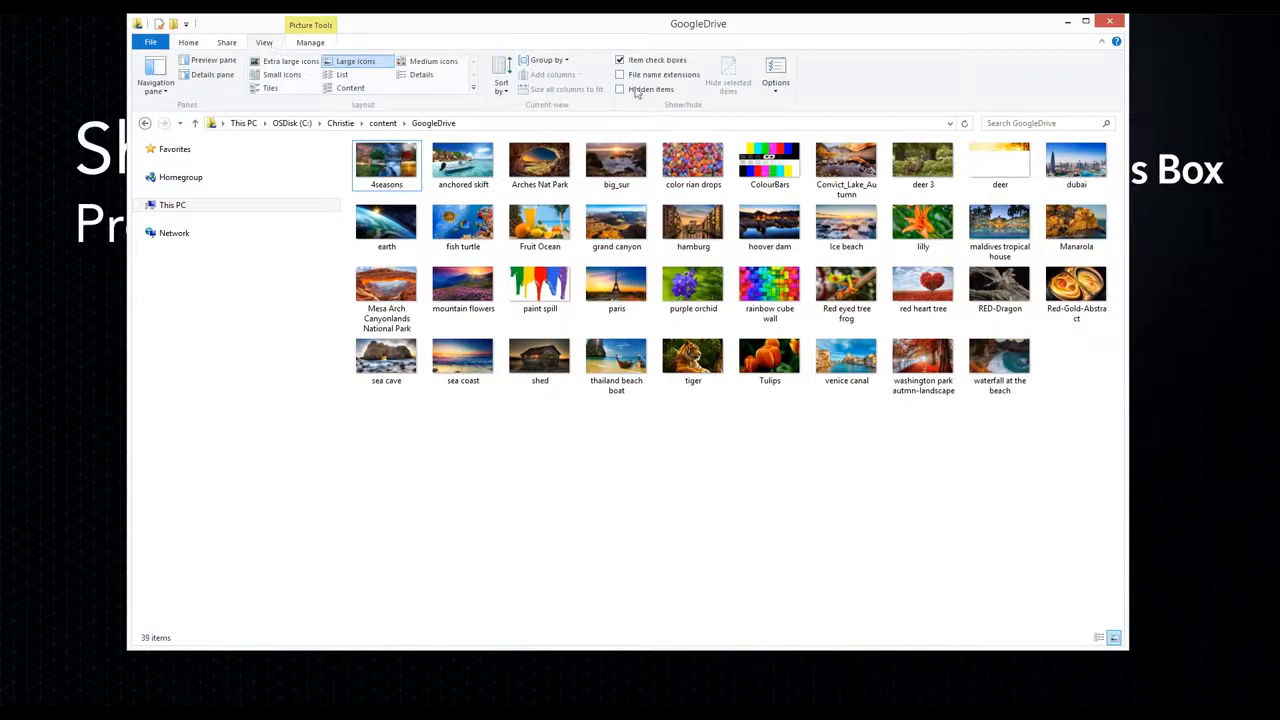
click(619, 90)
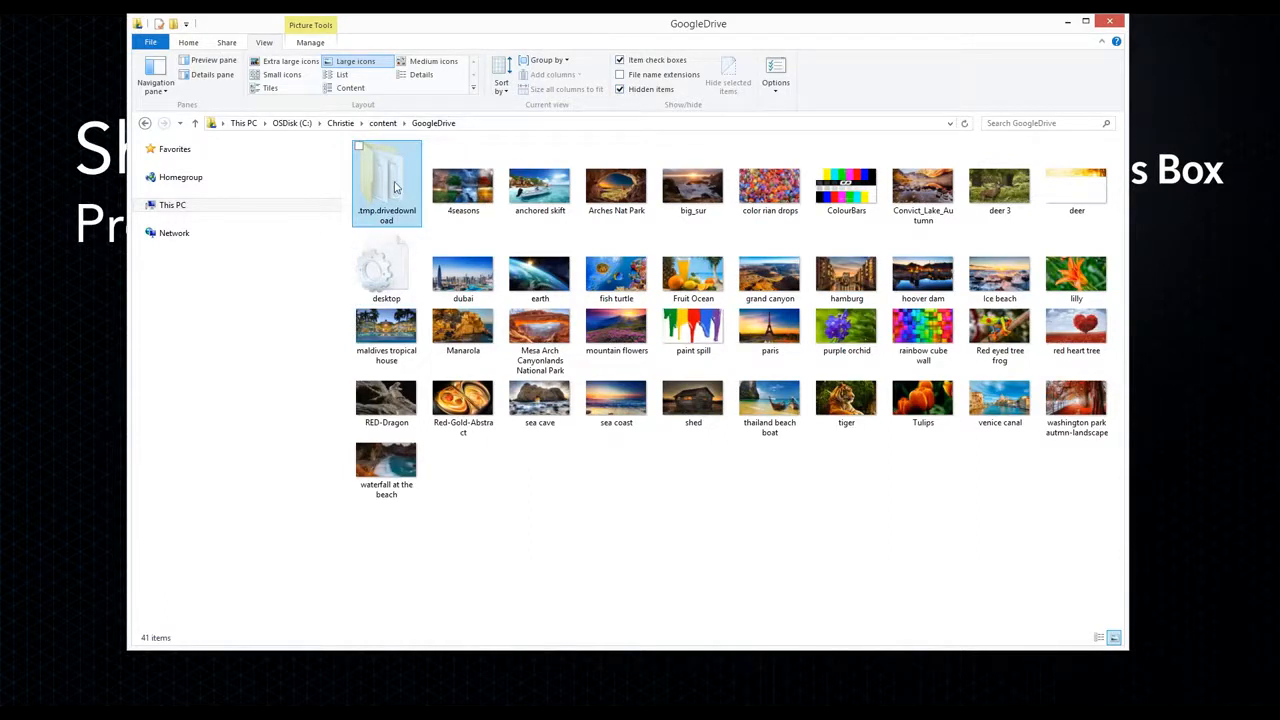
mouse_move(387, 263)
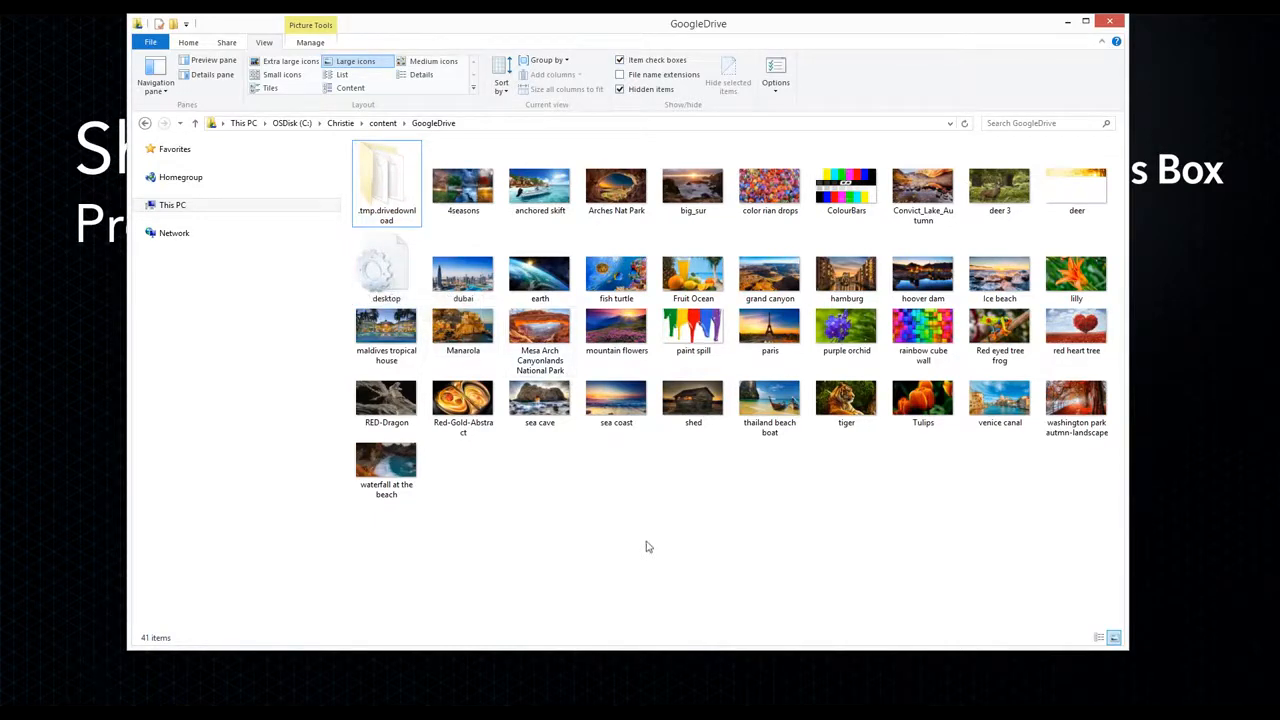
click(1068, 24)
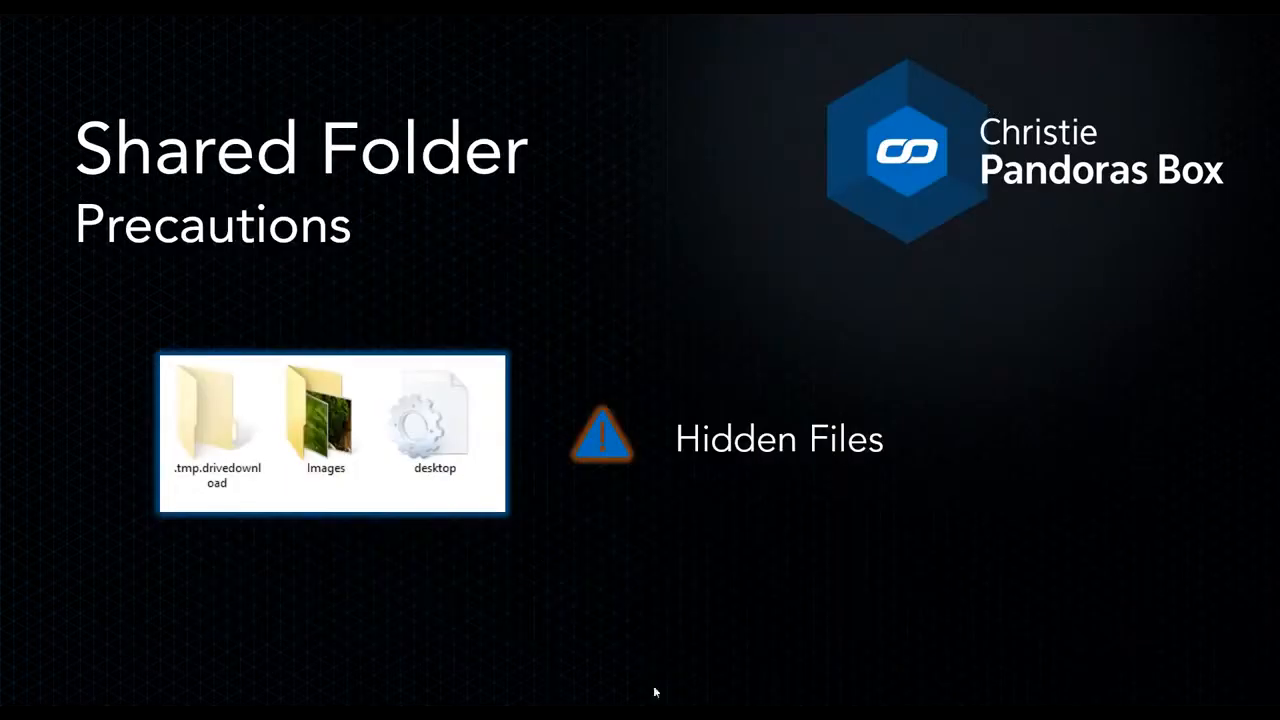
Switch to Widget Designer, reopen the CustomScript button's properties and test its On Press Script.
mouse_move(668, 702)
click(673, 654)
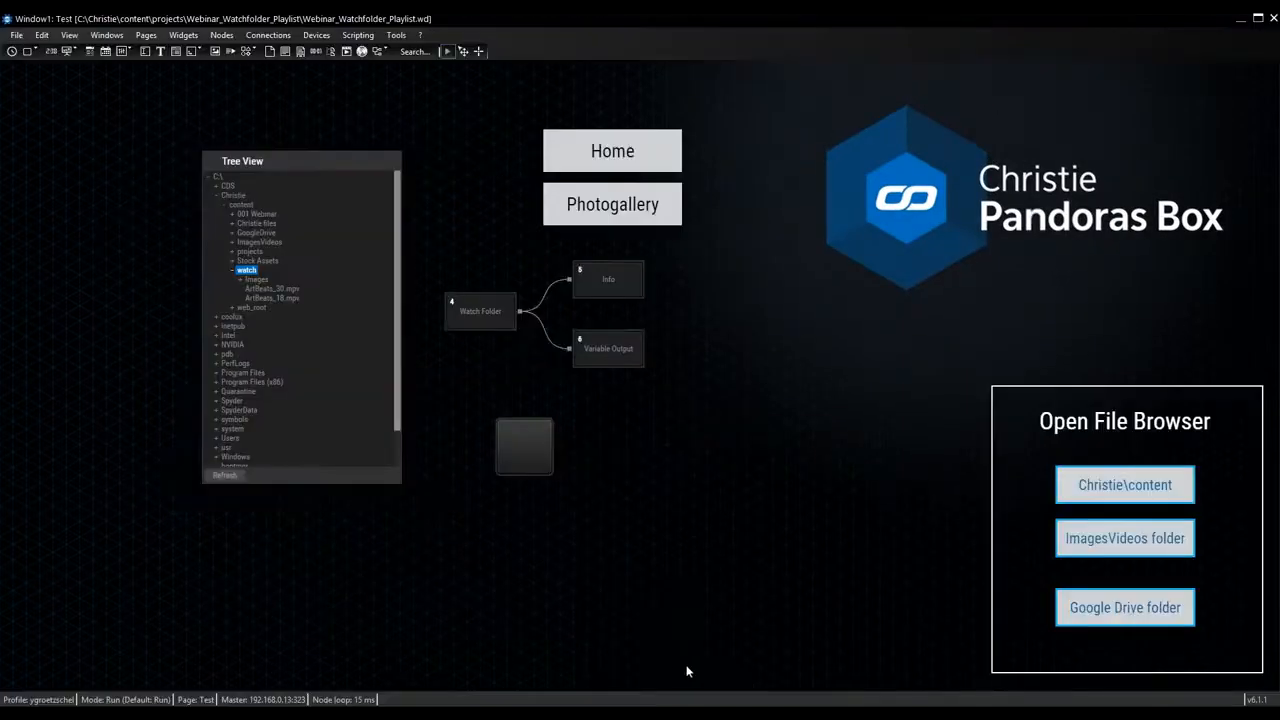
right_click(589, 469)
key(Escape)
drag(699, 144, 918, 94)
right_click(841, 255)
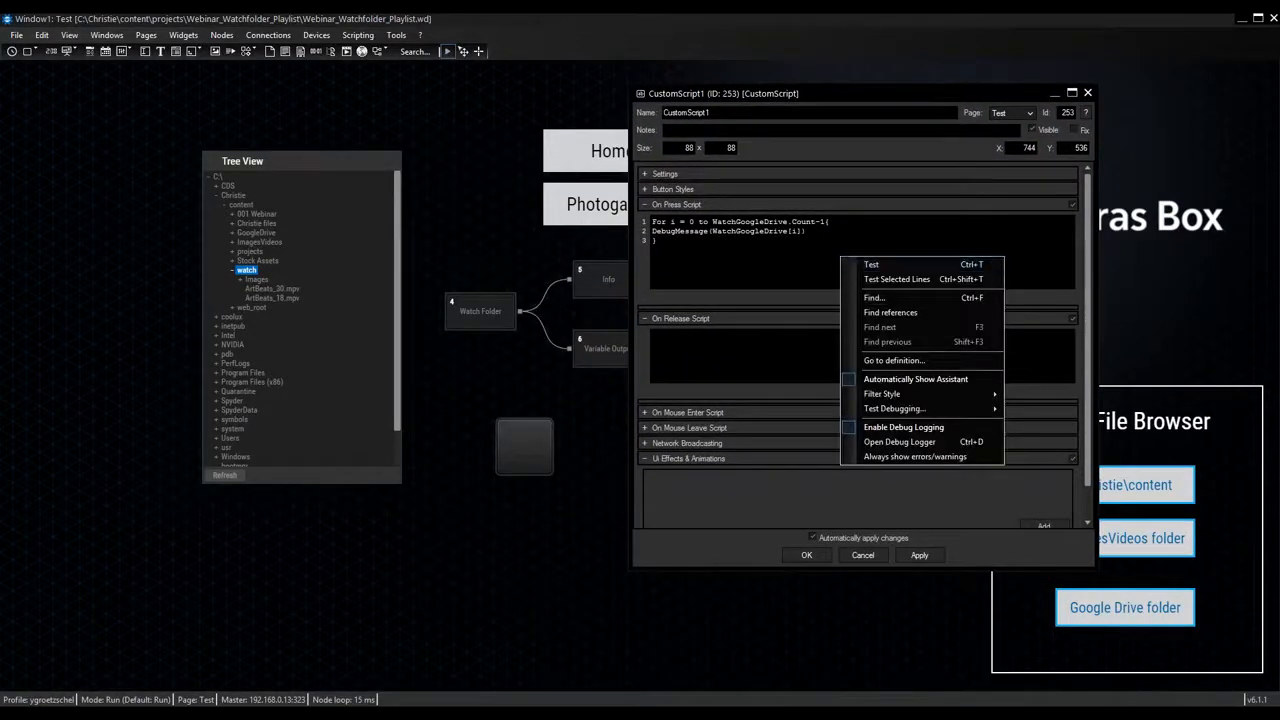
click(870, 261)
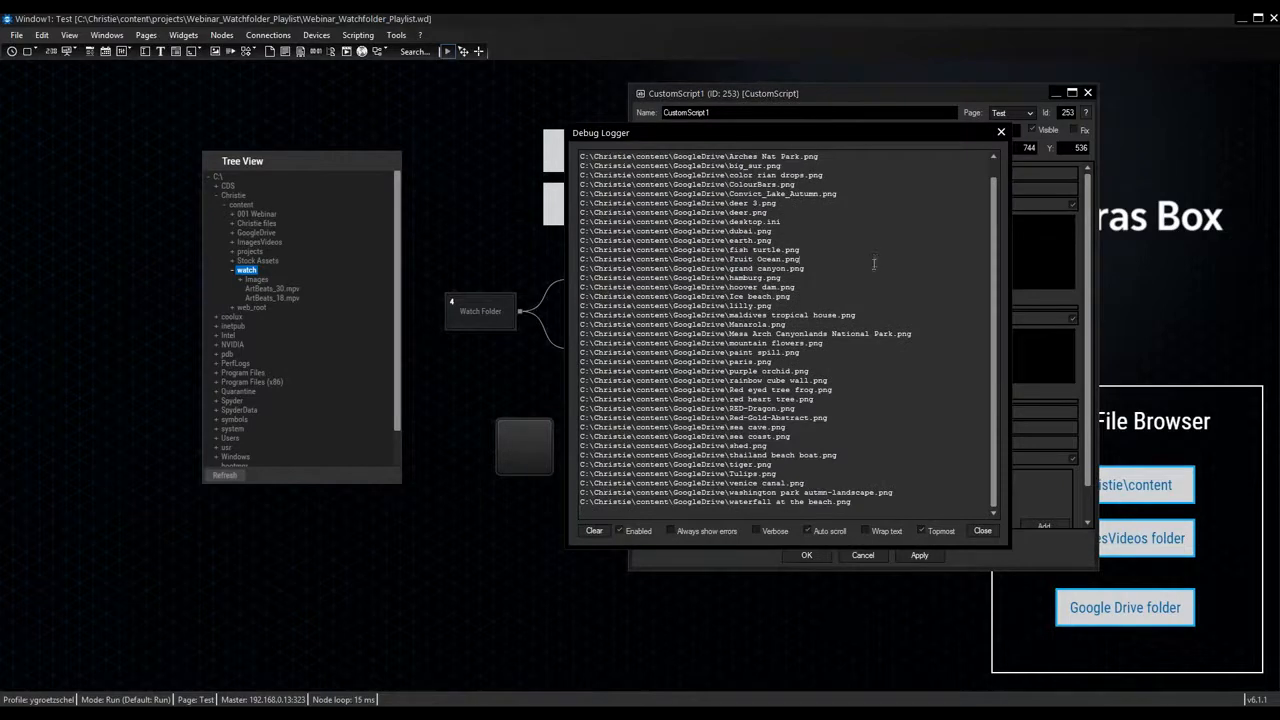
Highlight the desktop.ini path in the Debug Logger, then close the logger and the script properties.
drag(786, 224, 572, 218)
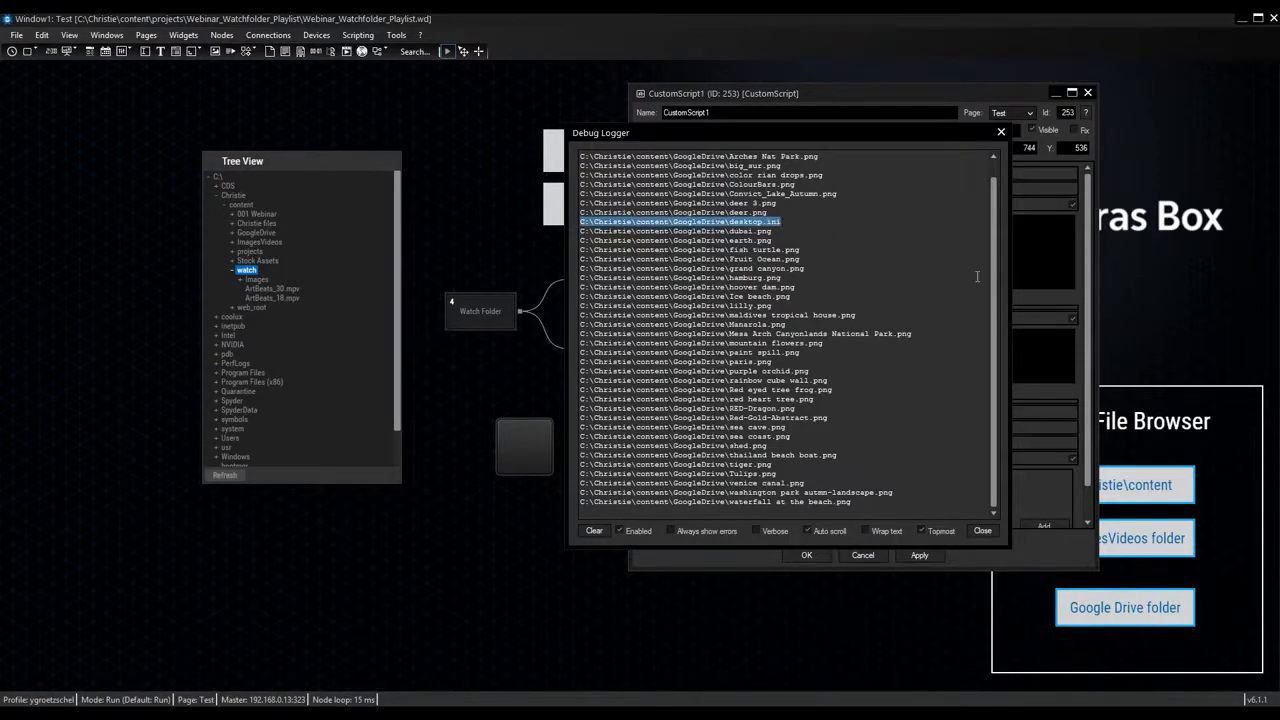
drag(868, 133, 957, 120)
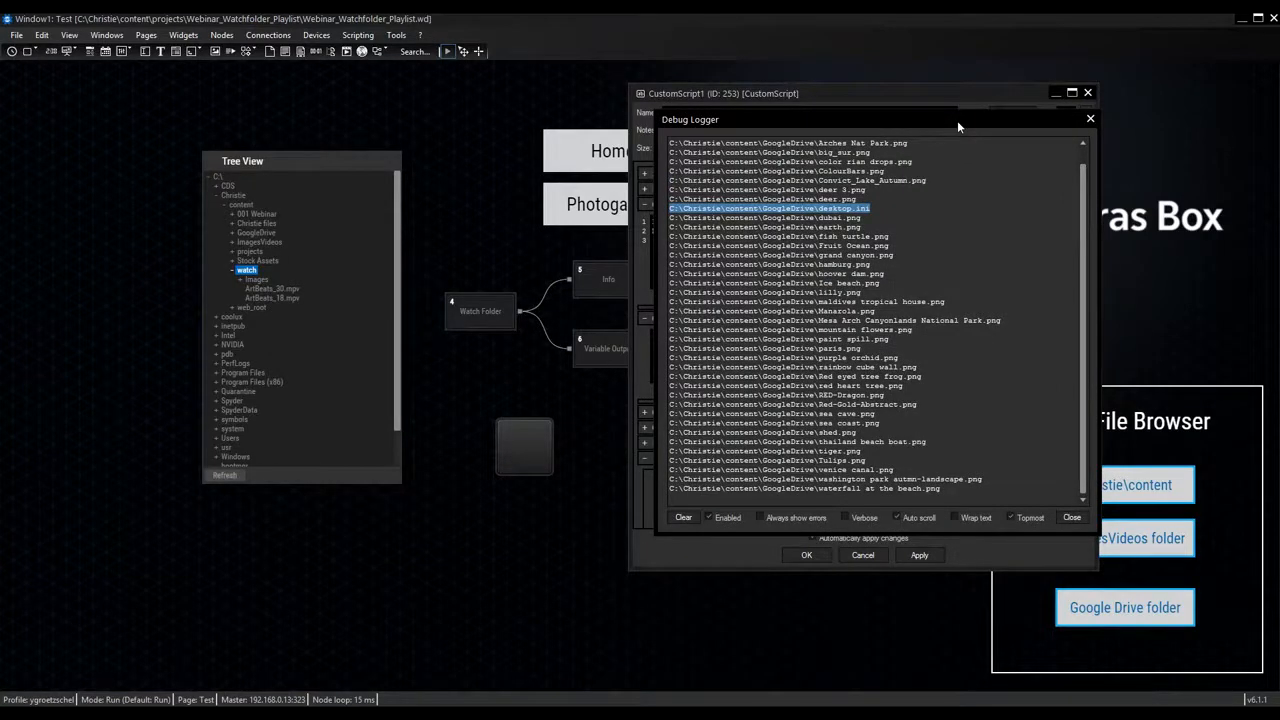
drag(957, 120, 966, 114)
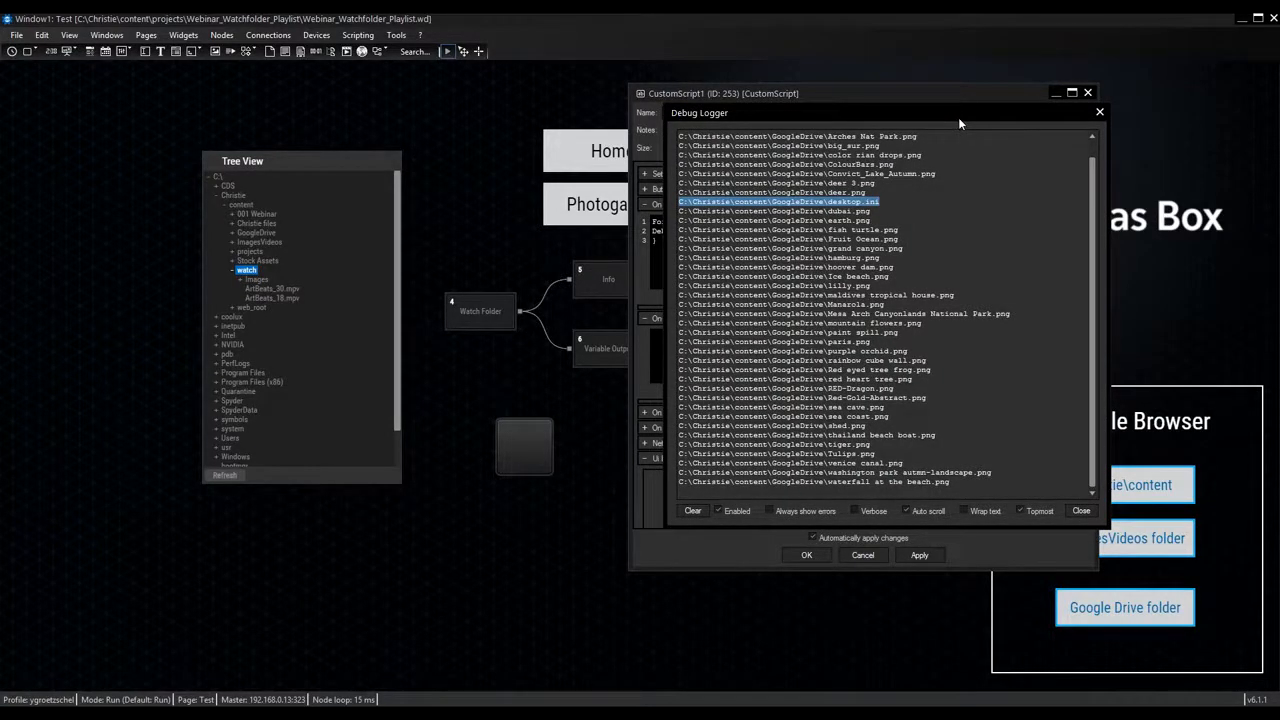
drag(882, 201, 678, 202)
click(1097, 112)
click(1089, 95)
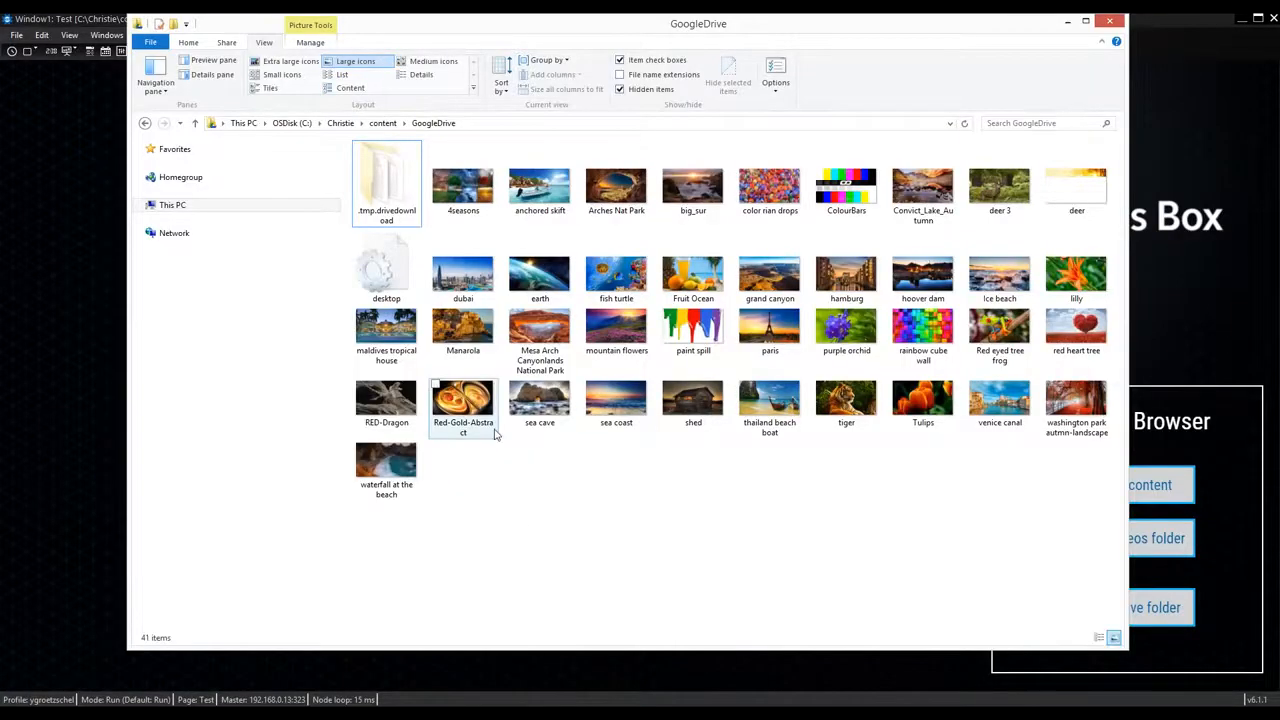
Create a new folder named Images inside the GoogleDrive folder in File Explorer.
right_click(508, 496)
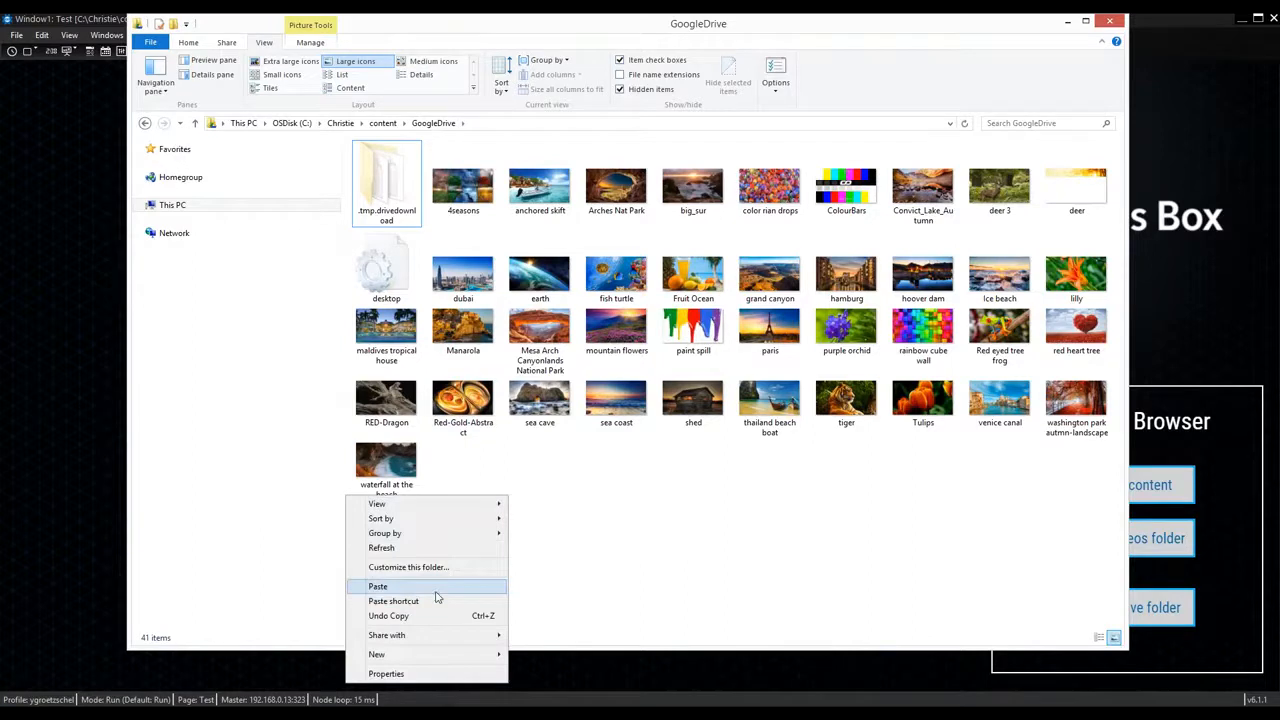
mouse_move(434, 657)
click(200, 490)
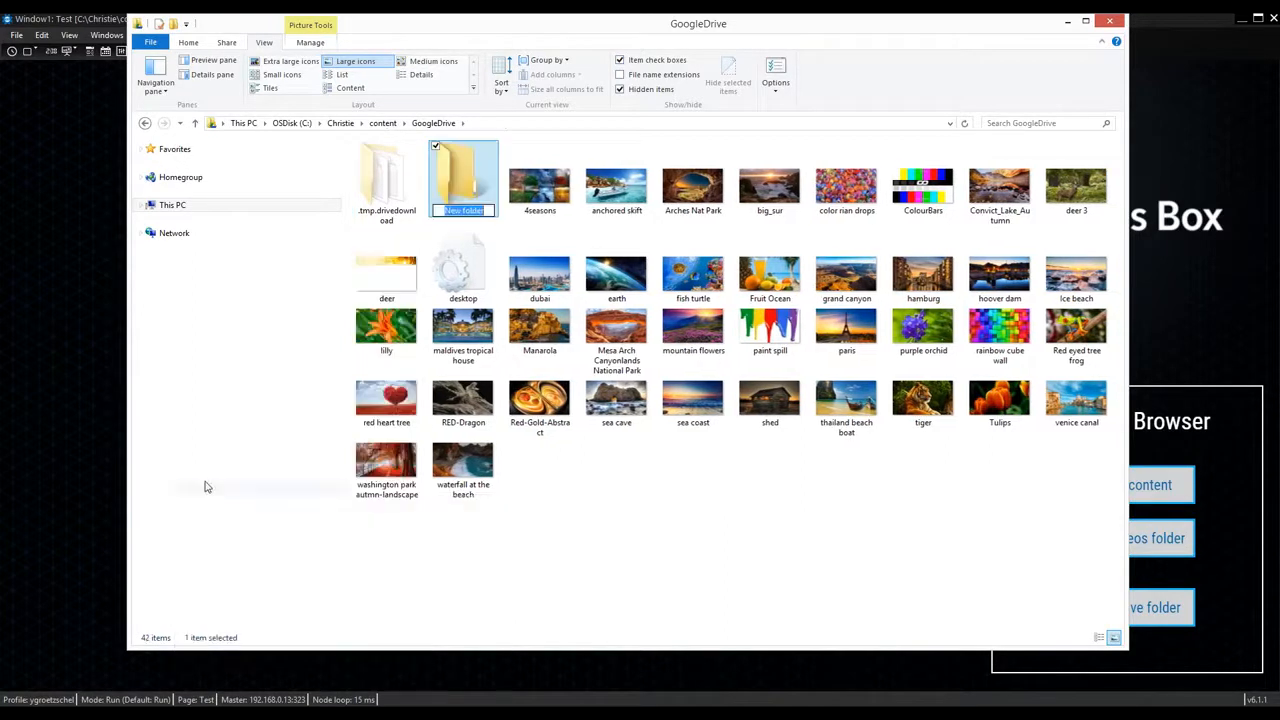
text(I)
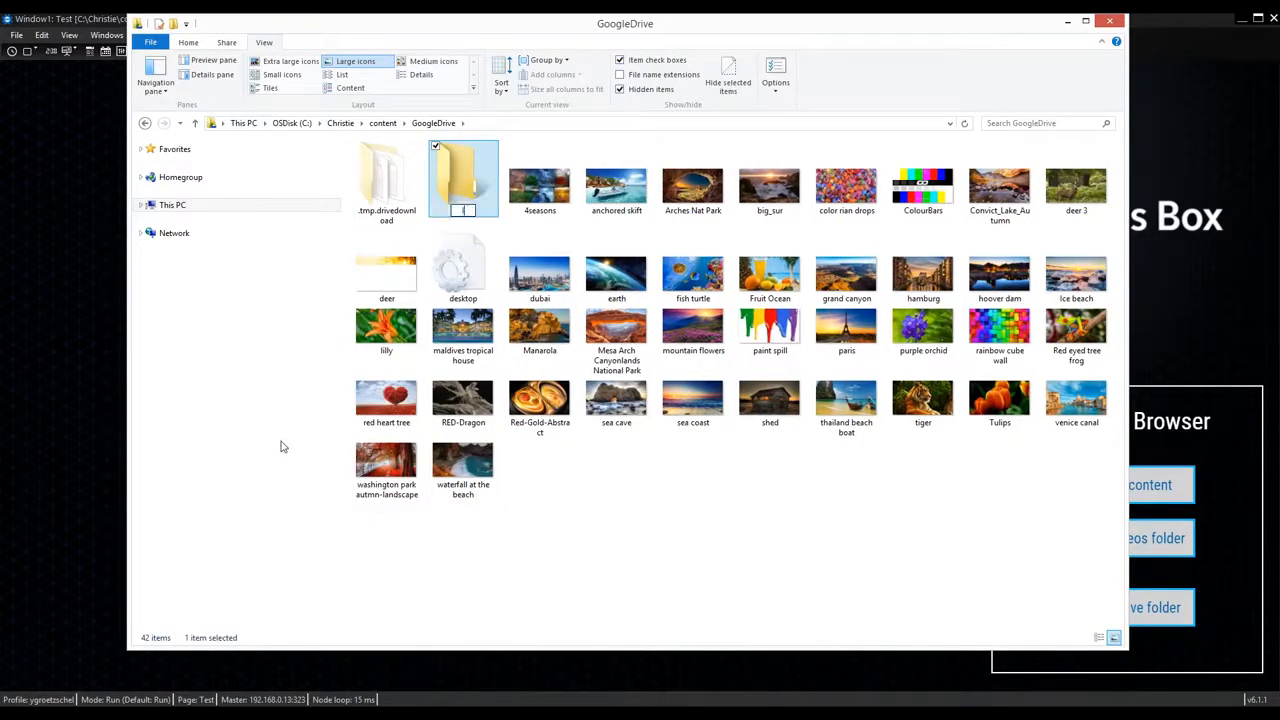
text(mages)
key(Return)
Move all image files from 4seasons to waterfall at the beach into the Images folder, leaving out the desktop file.
click(540, 185)
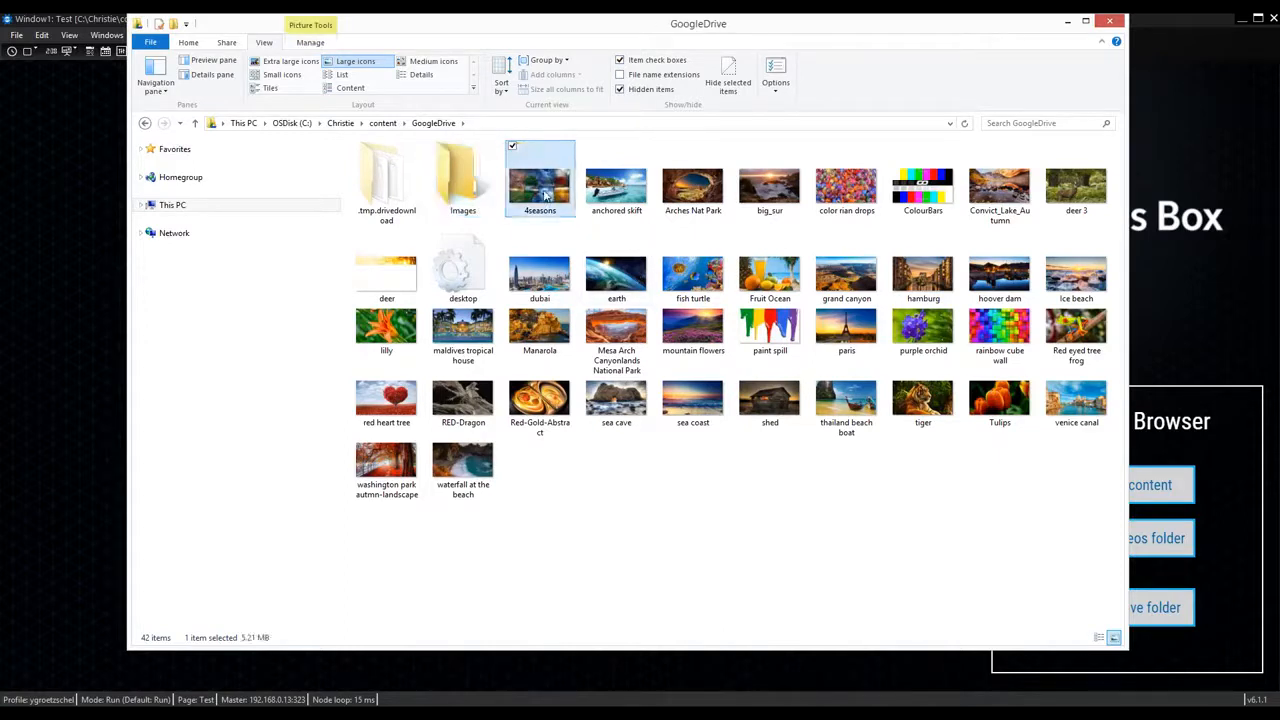
shift+click(465, 490)
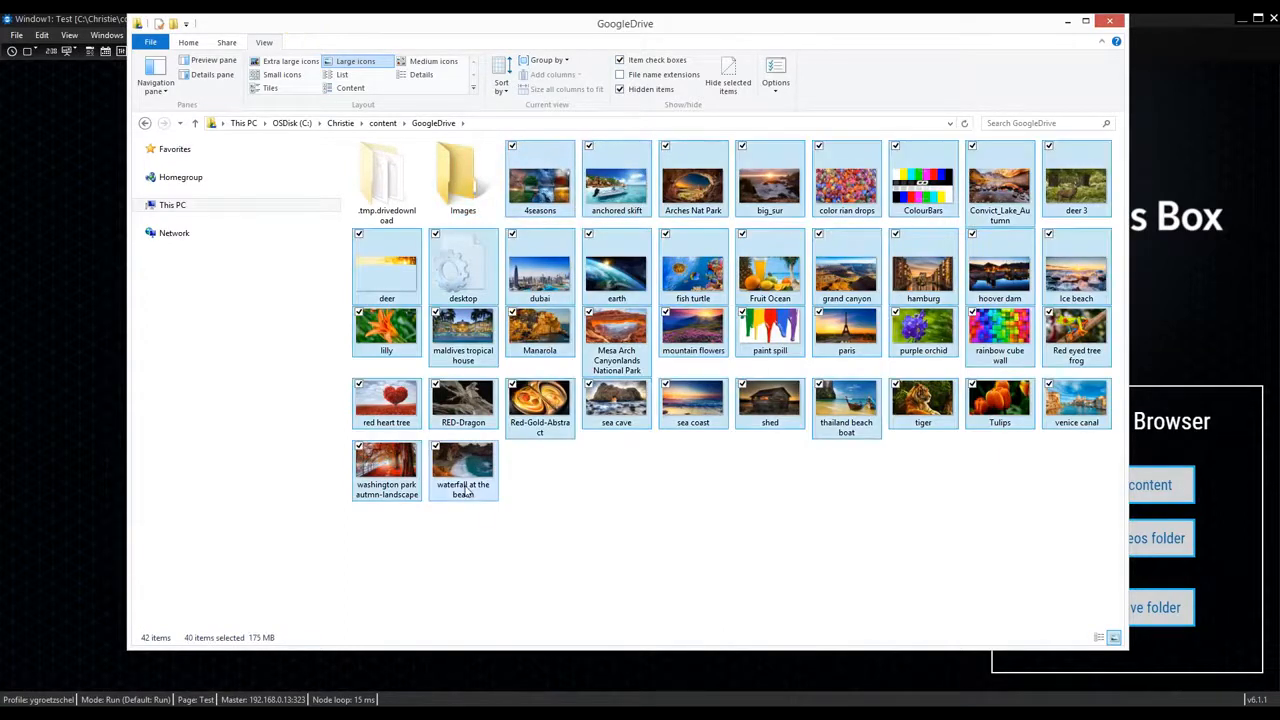
click(605, 510)
click(540, 185)
shift+click(466, 465)
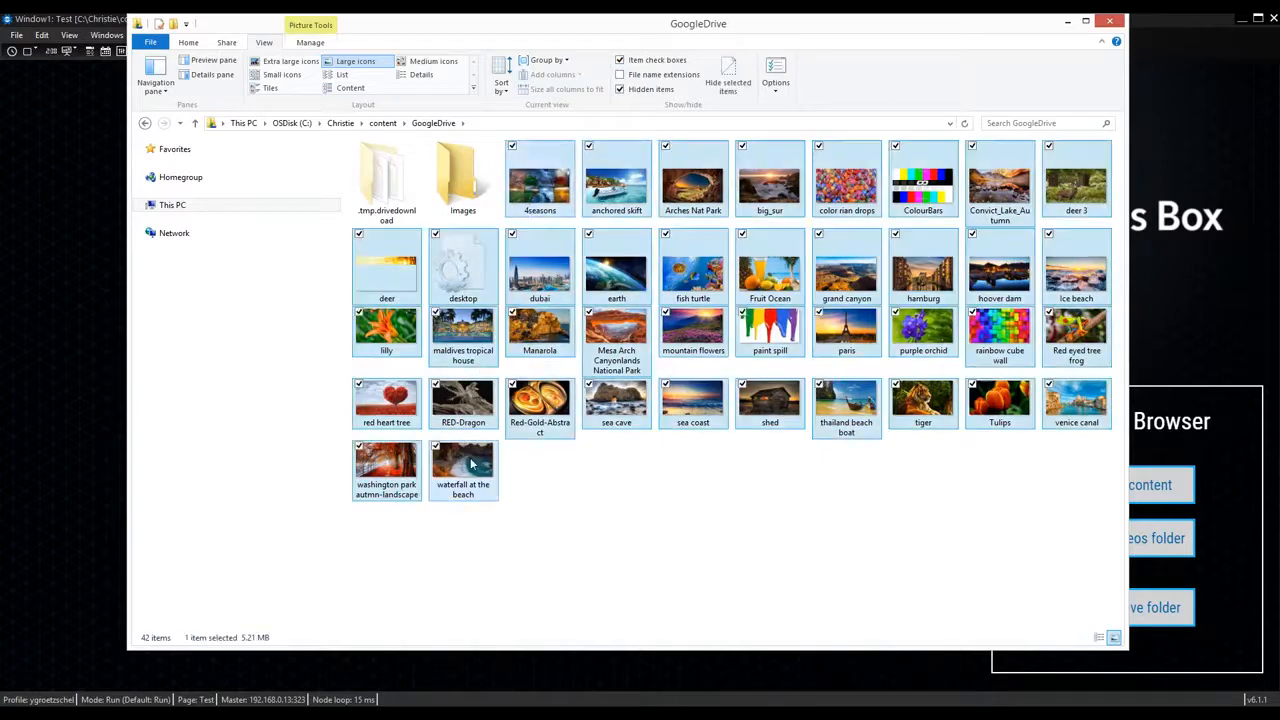
ctrl+click(473, 275)
drag(550, 186, 464, 180)
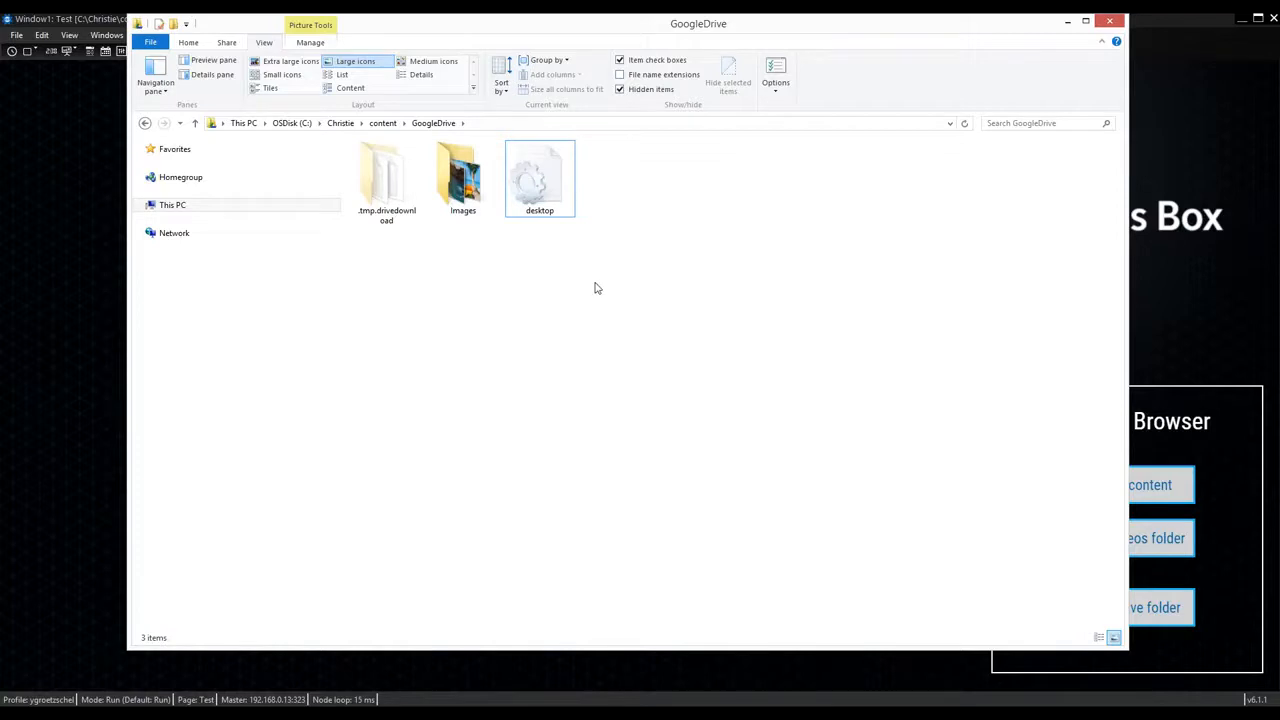
Open the Images folder to check the moved pictures, then minimize File Explorer.
click(470, 200)
double_click(470, 200)
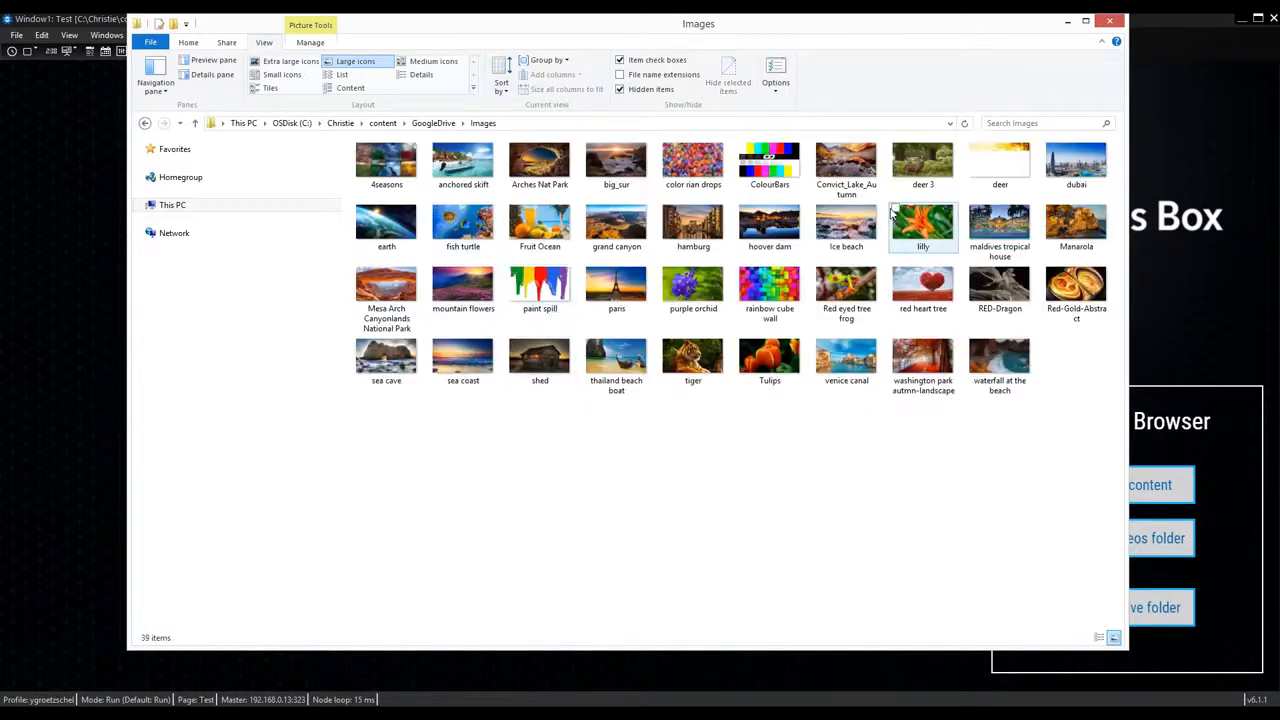
click(1069, 22)
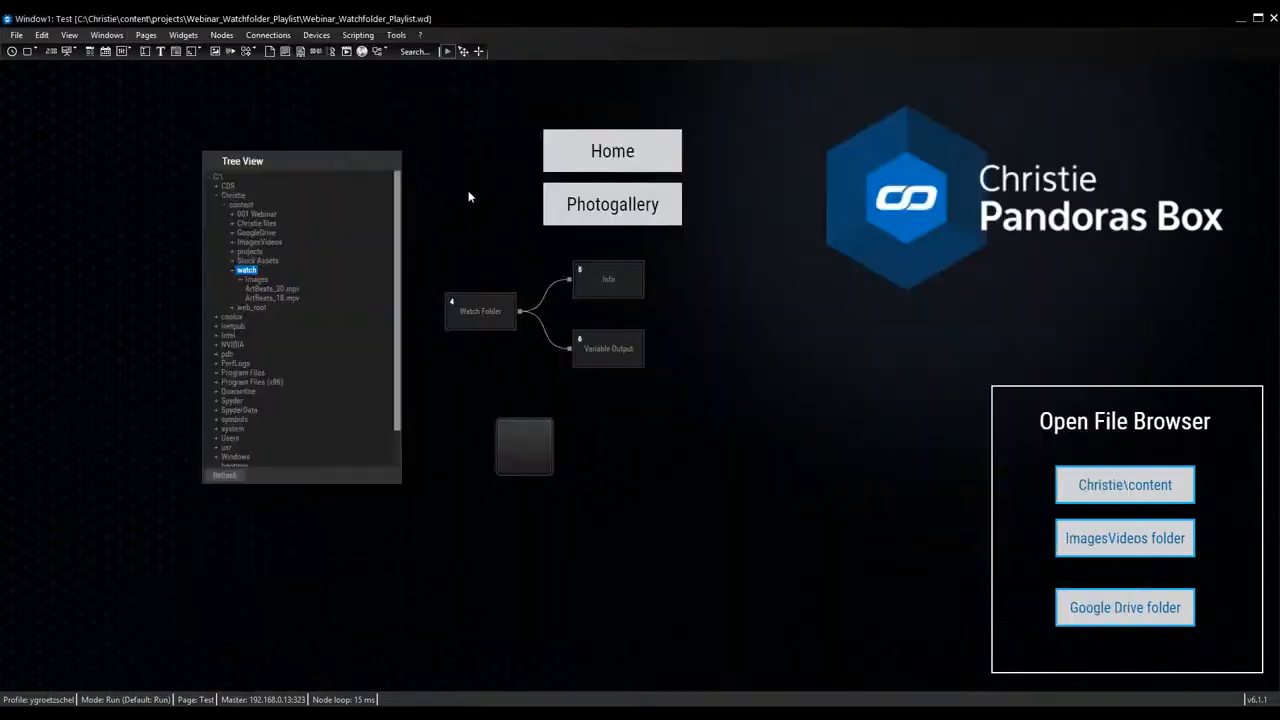
Set the Watch Folder node's path to the Images folder inside C:\Christie\content\GoogleDrive and apply it.
double_click(487, 314)
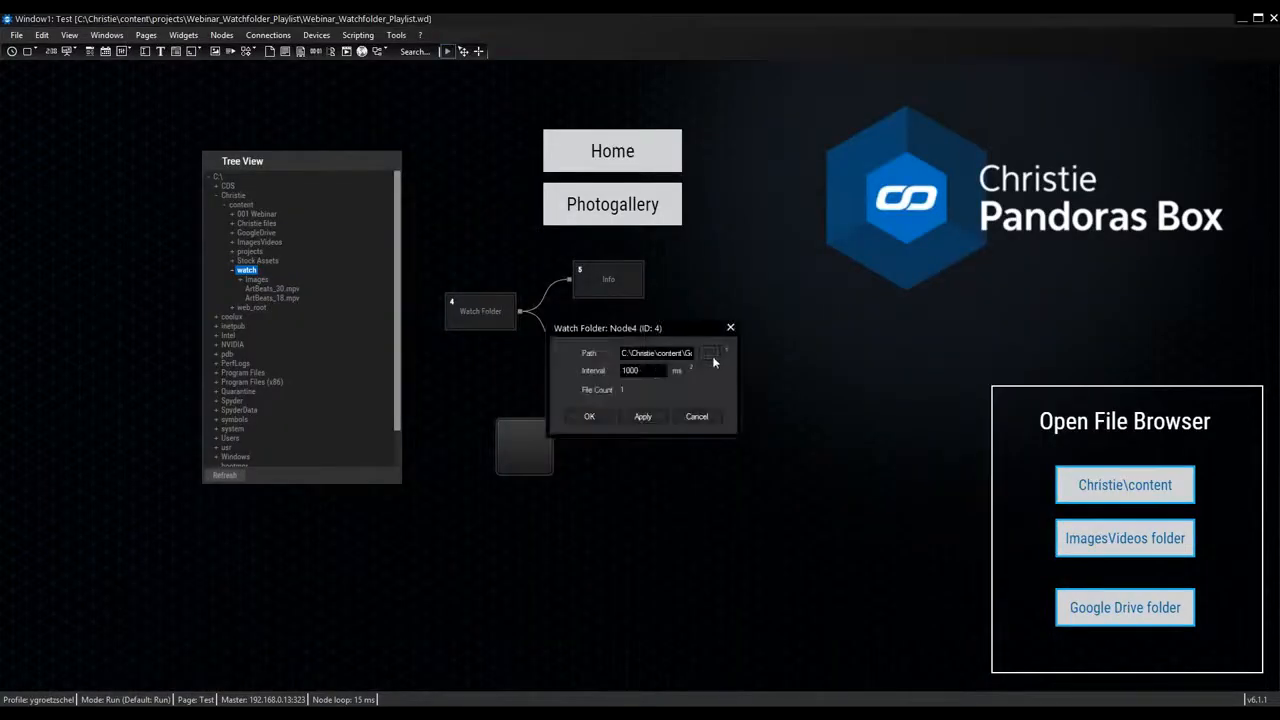
click(710, 352)
click(558, 359)
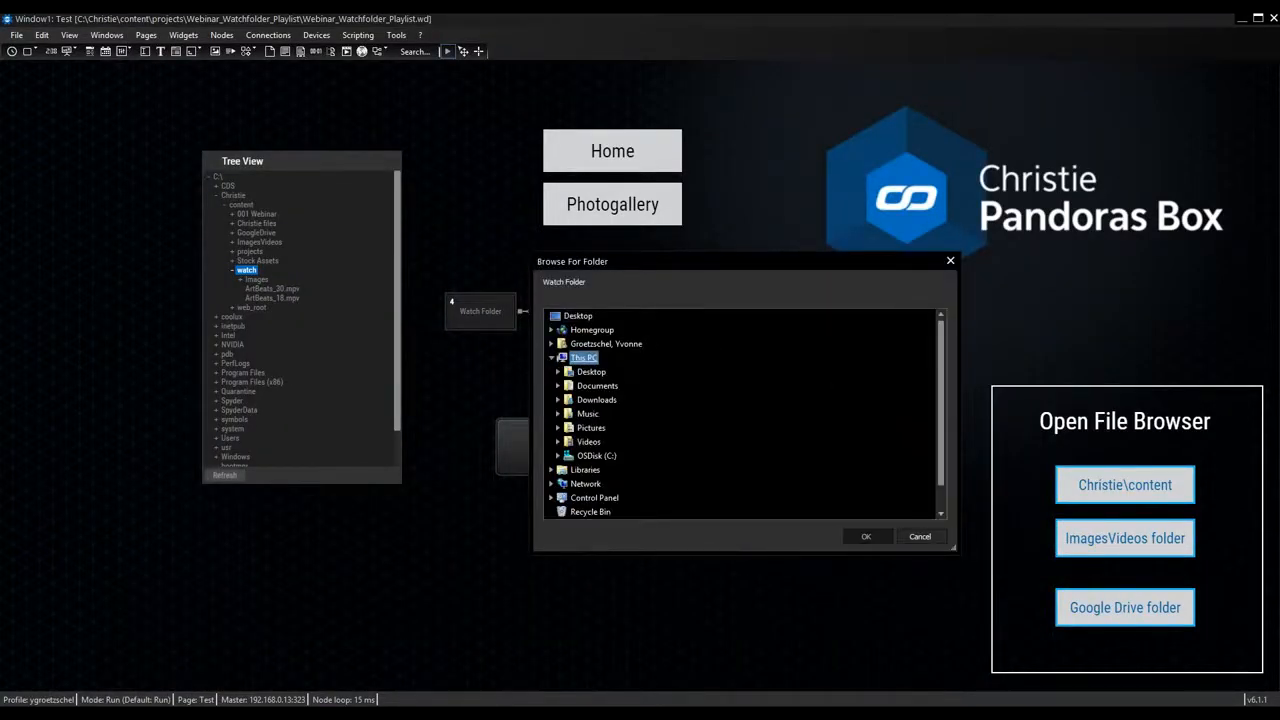
click(604, 456)
scroll(675, 441, down, 1)
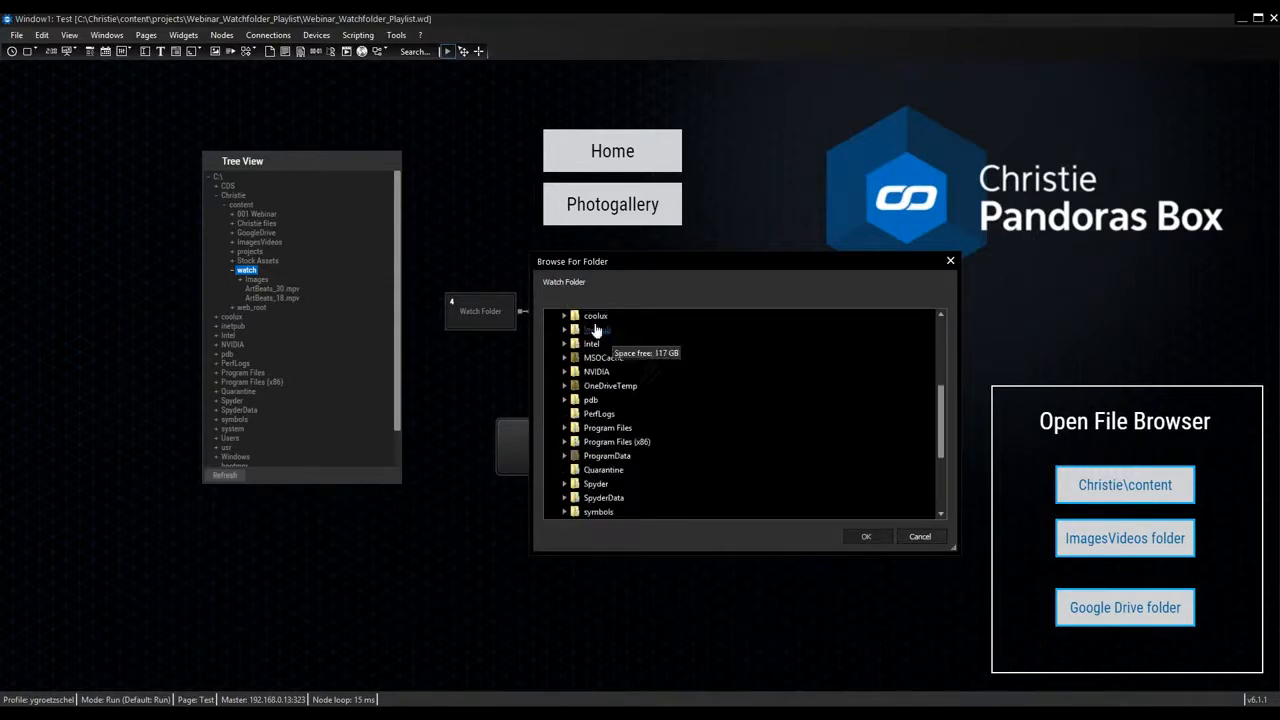
scroll(600, 350, up, 7)
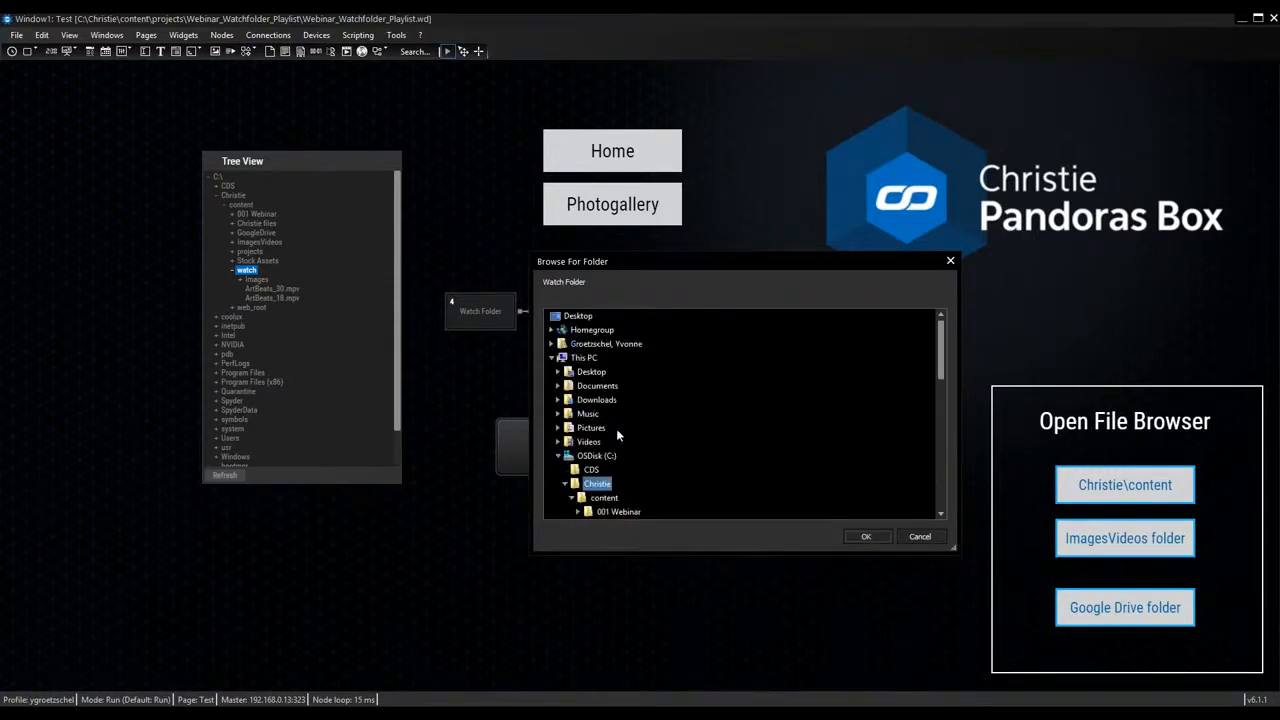
scroll(616, 430, down, 1)
click(604, 455)
scroll(715, 425, down, 2)
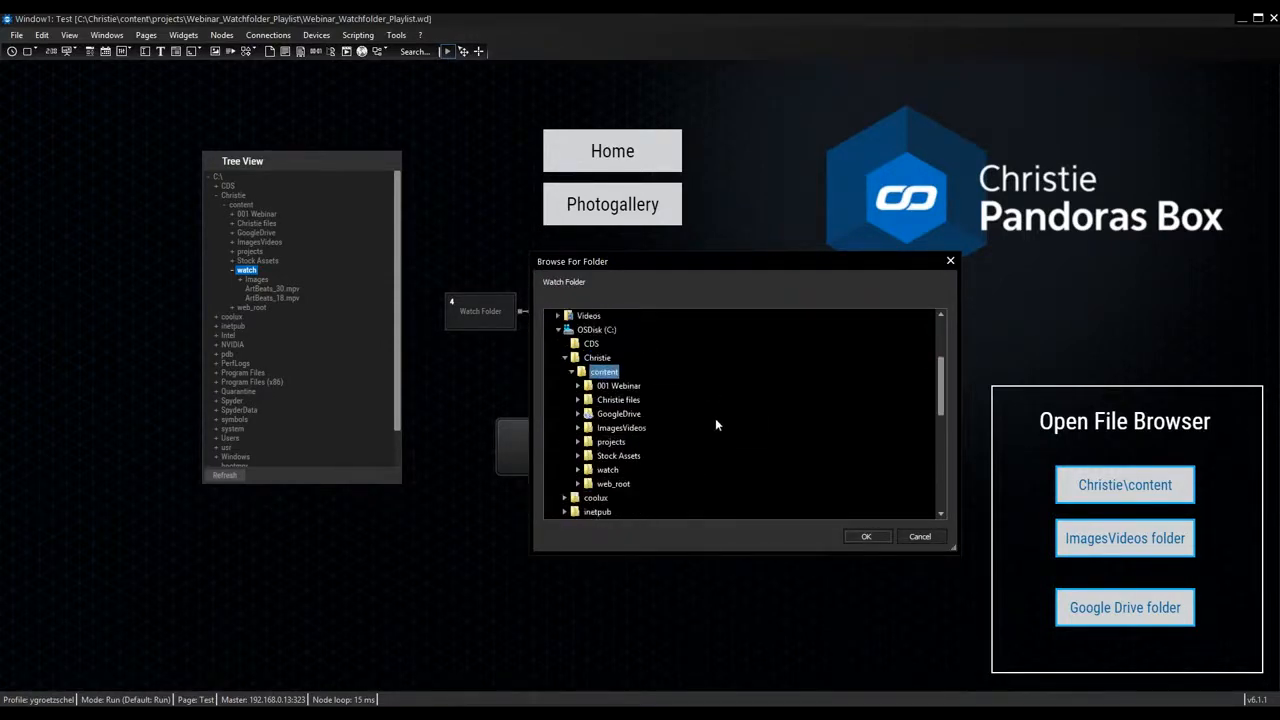
click(618, 413)
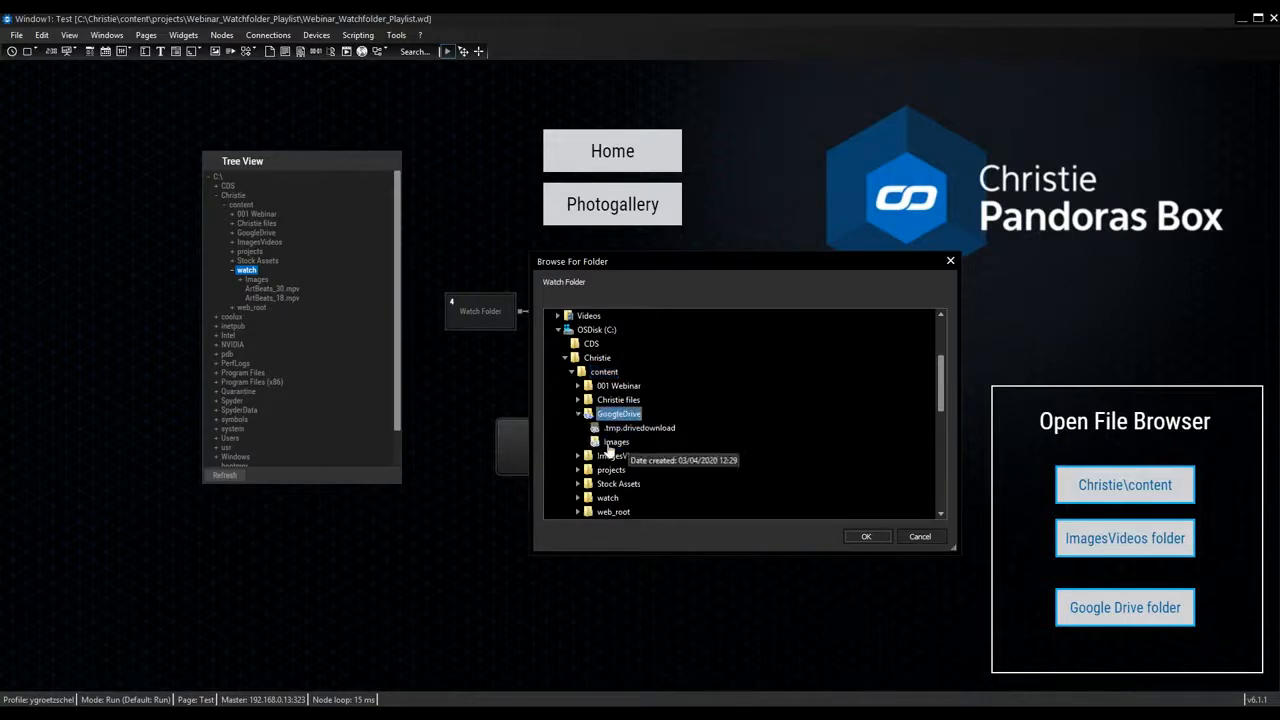
click(616, 441)
click(864, 538)
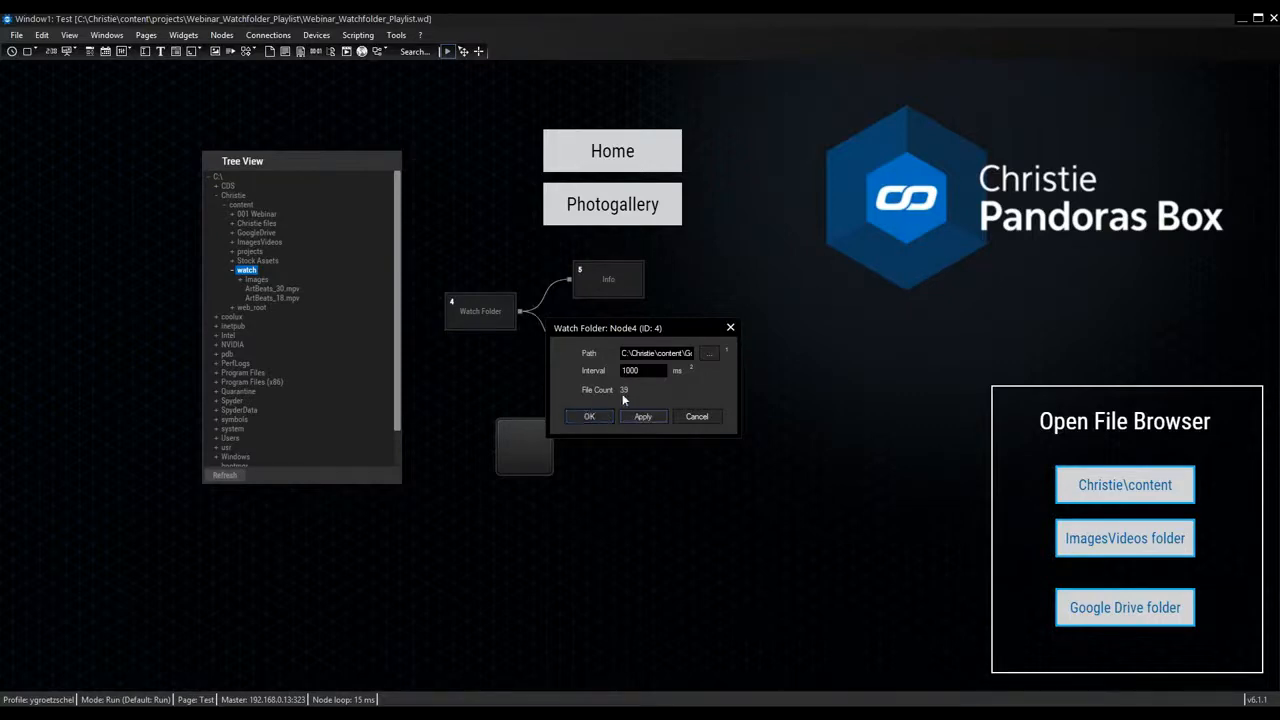
click(589, 416)
Open the CustomScript1 properties and run its On Press script to list the watched files in the Debug Logger.
right_click(549, 444)
click(598, 449)
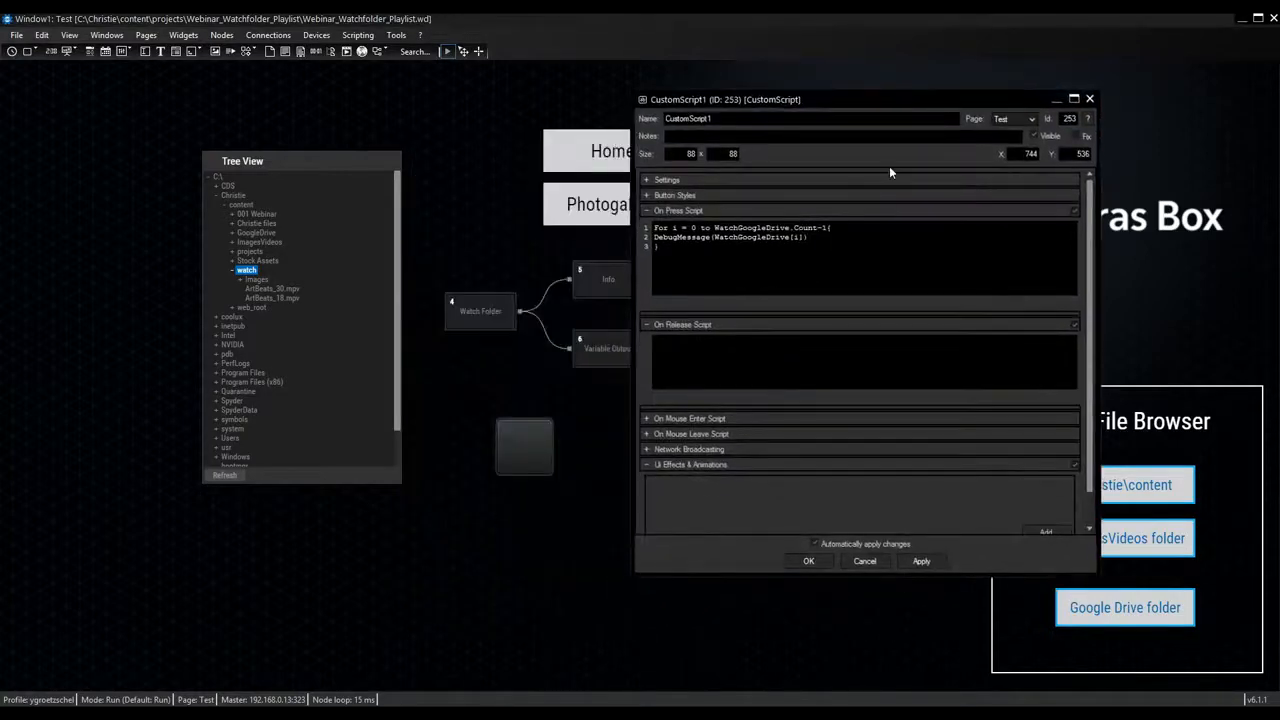
right_click(790, 248)
click(818, 254)
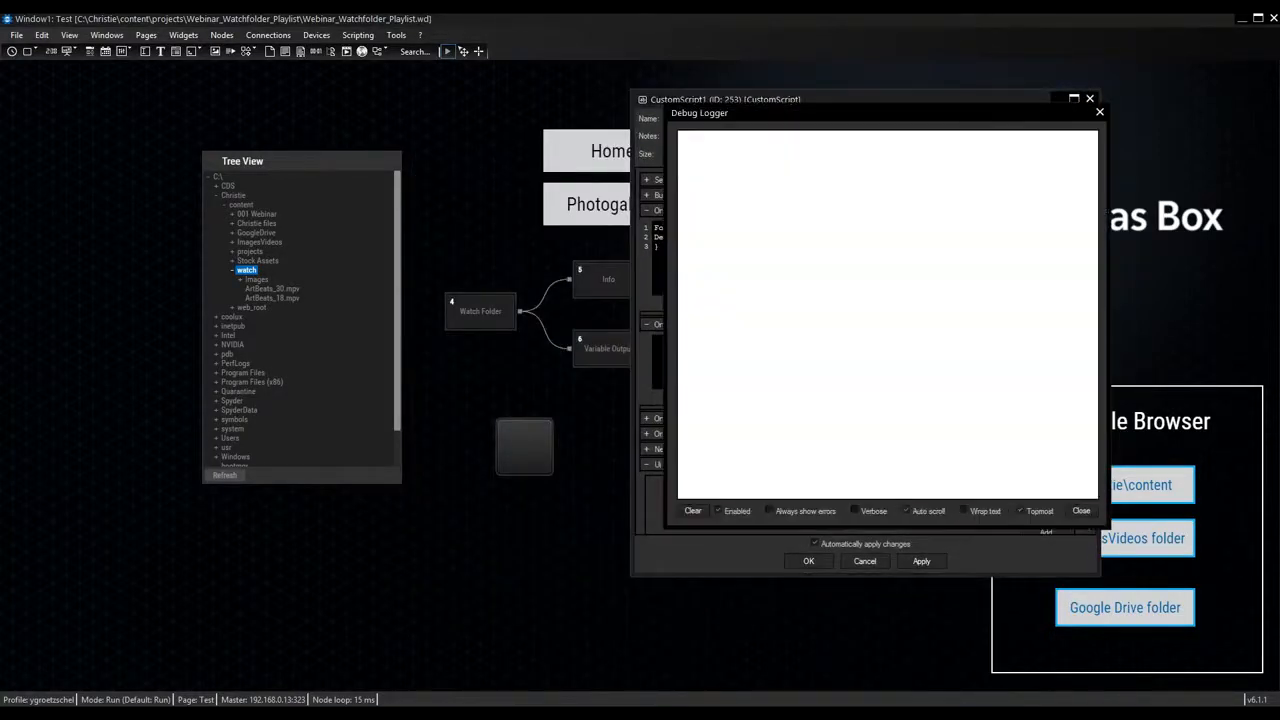
Check the file paths listed in the Debug Logger, then close the logger and the script properties.
scroll(918, 300, up, 1)
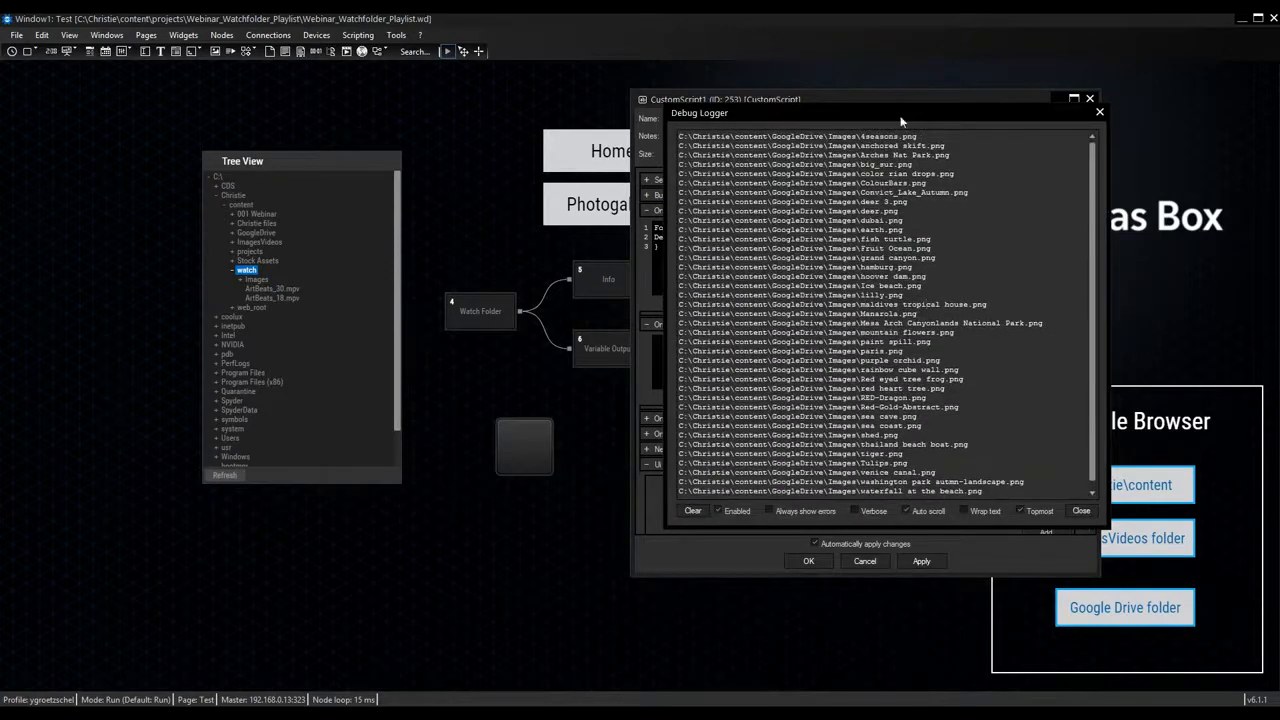
scroll(939, 266, down, 1)
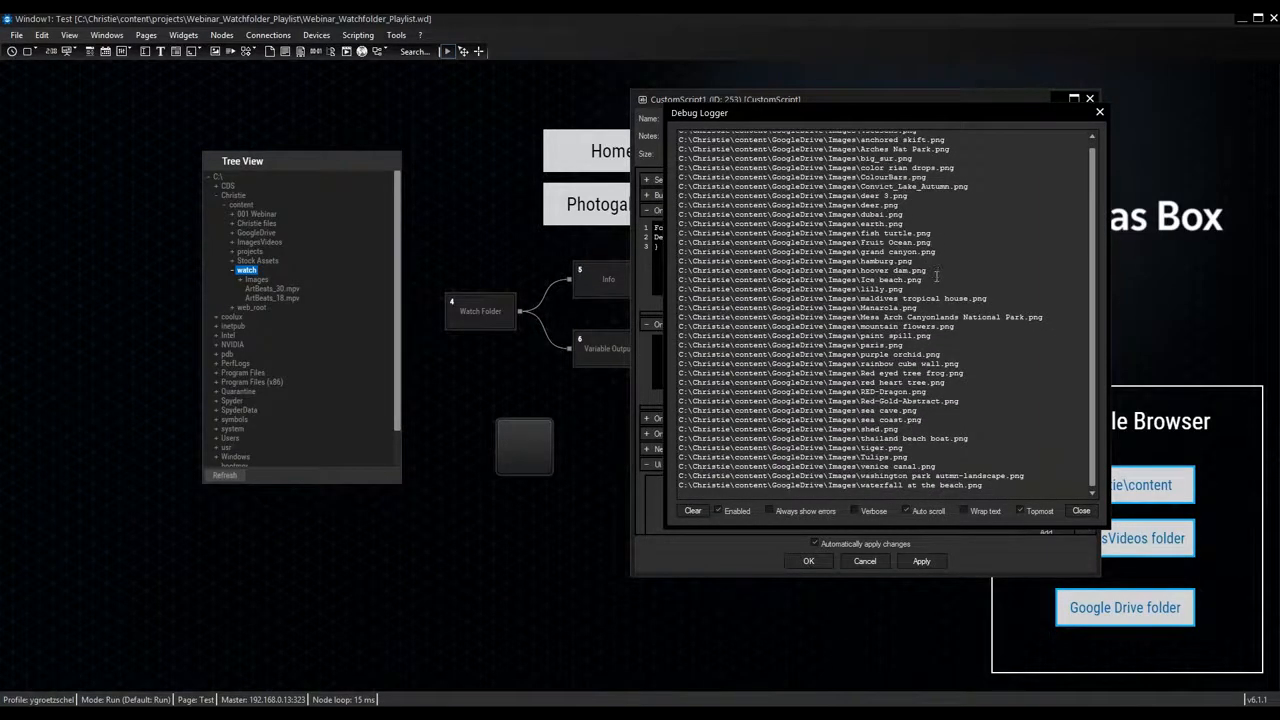
scroll(937, 276, up, 1)
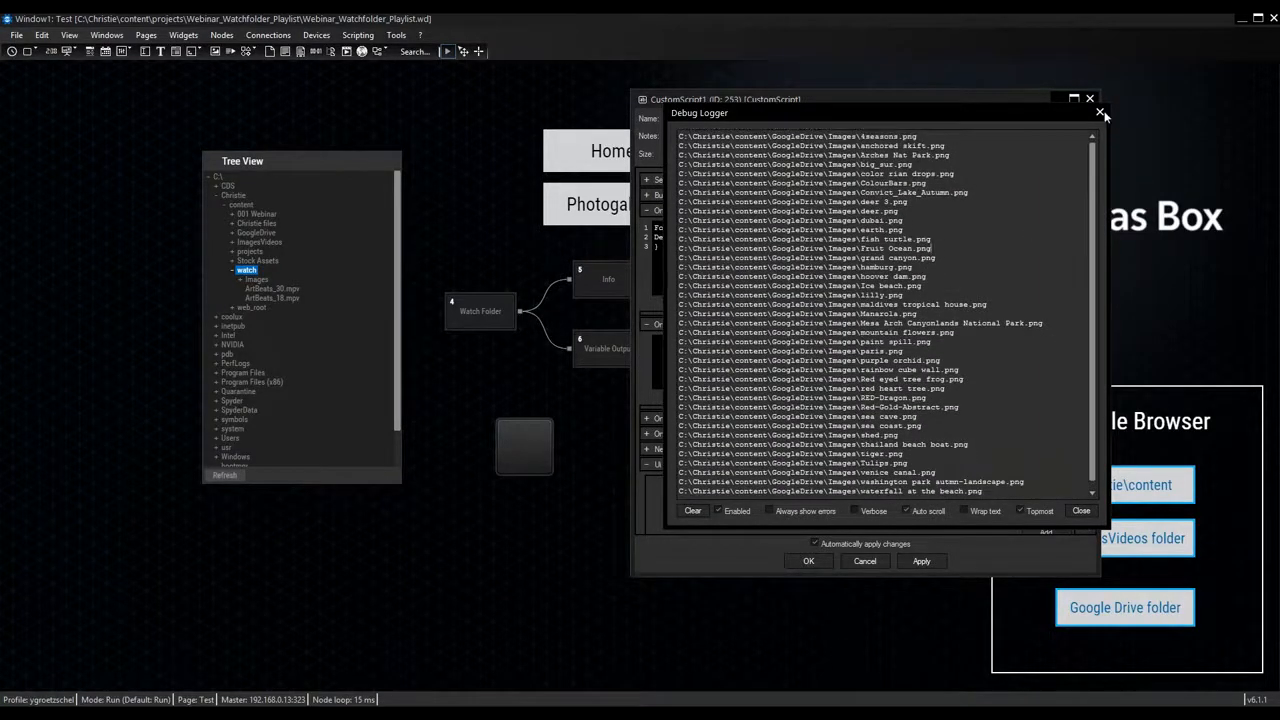
click(1101, 113)
drag(997, 98, 948, 104)
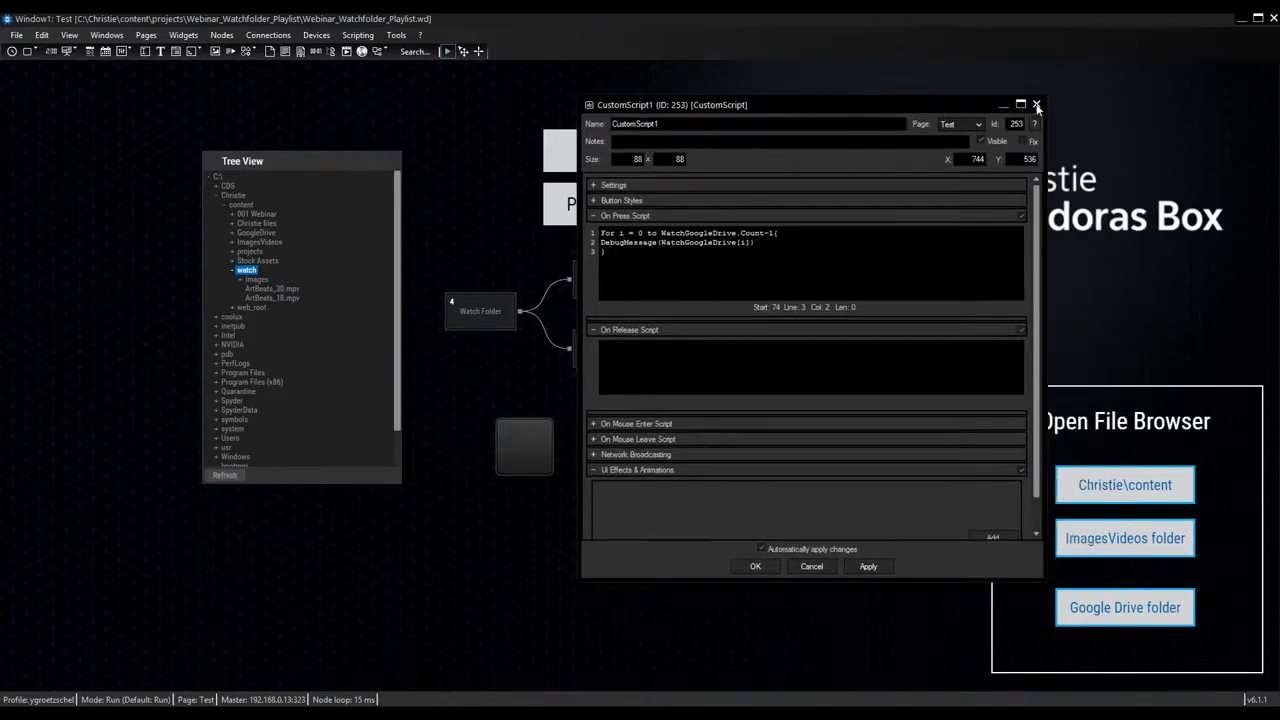
click(1037, 105)
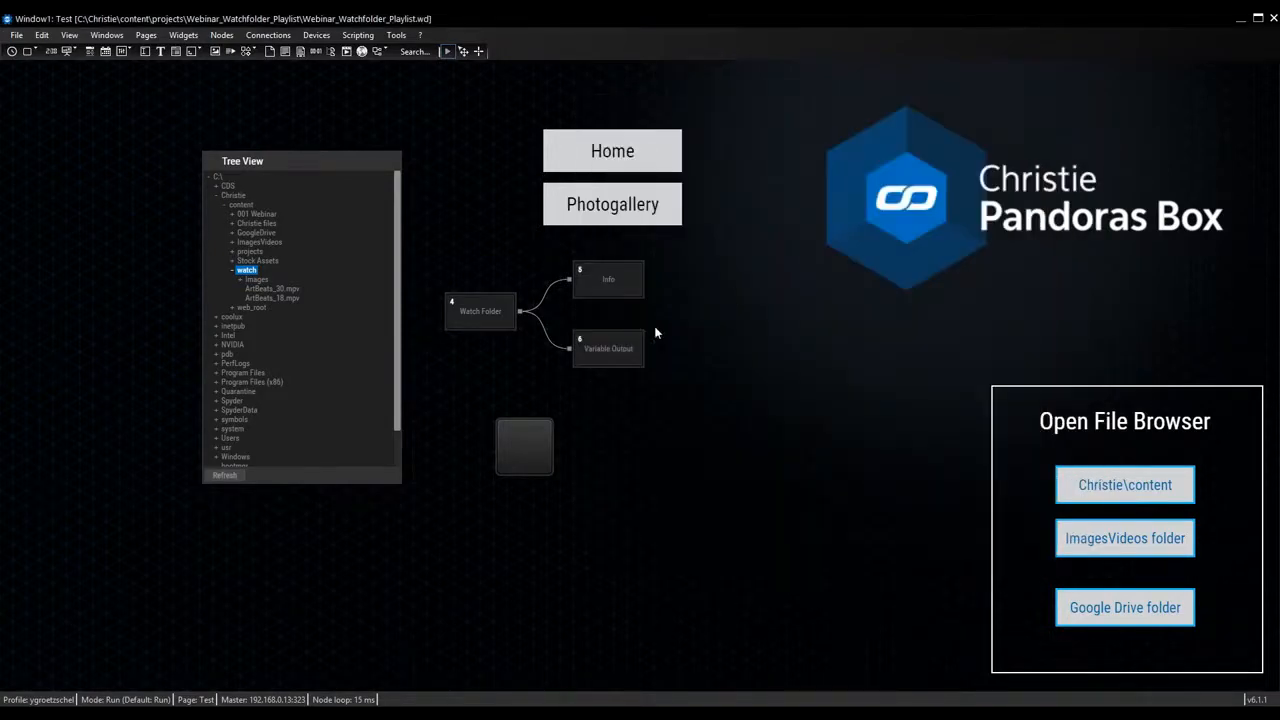